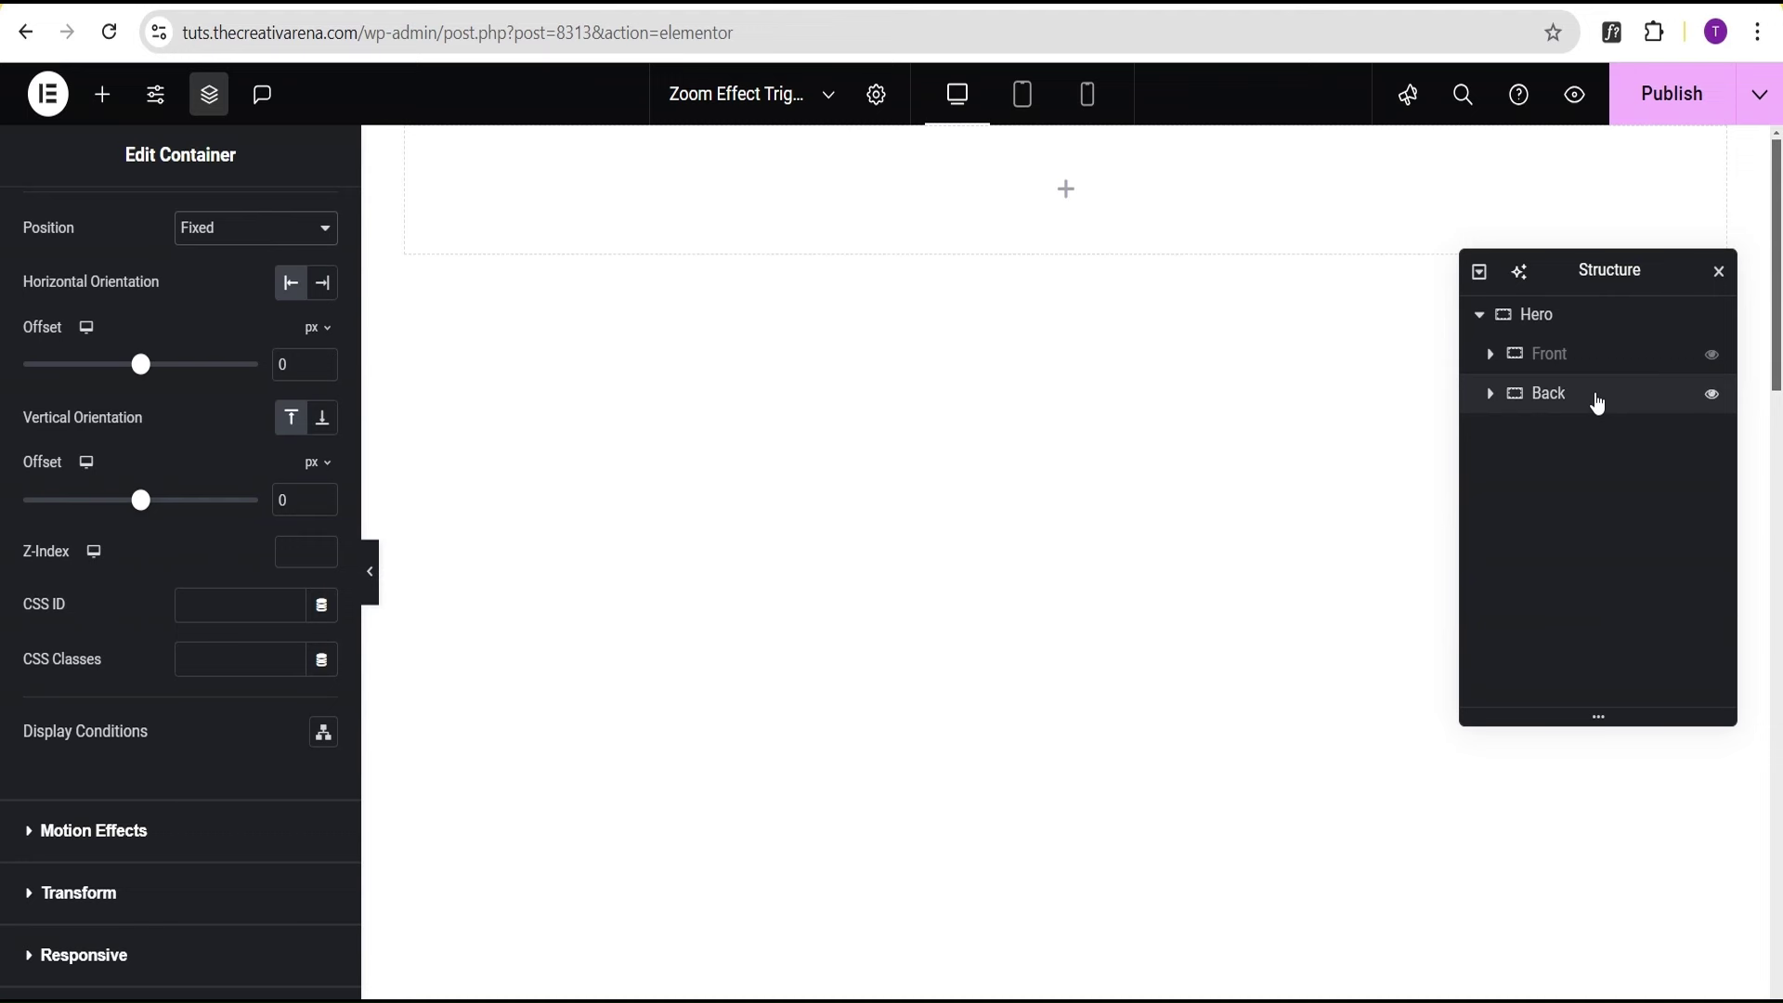
Set the Back container to full content width, 100 vh minimum height and a horizontal row direction
left_click(1607, 400)
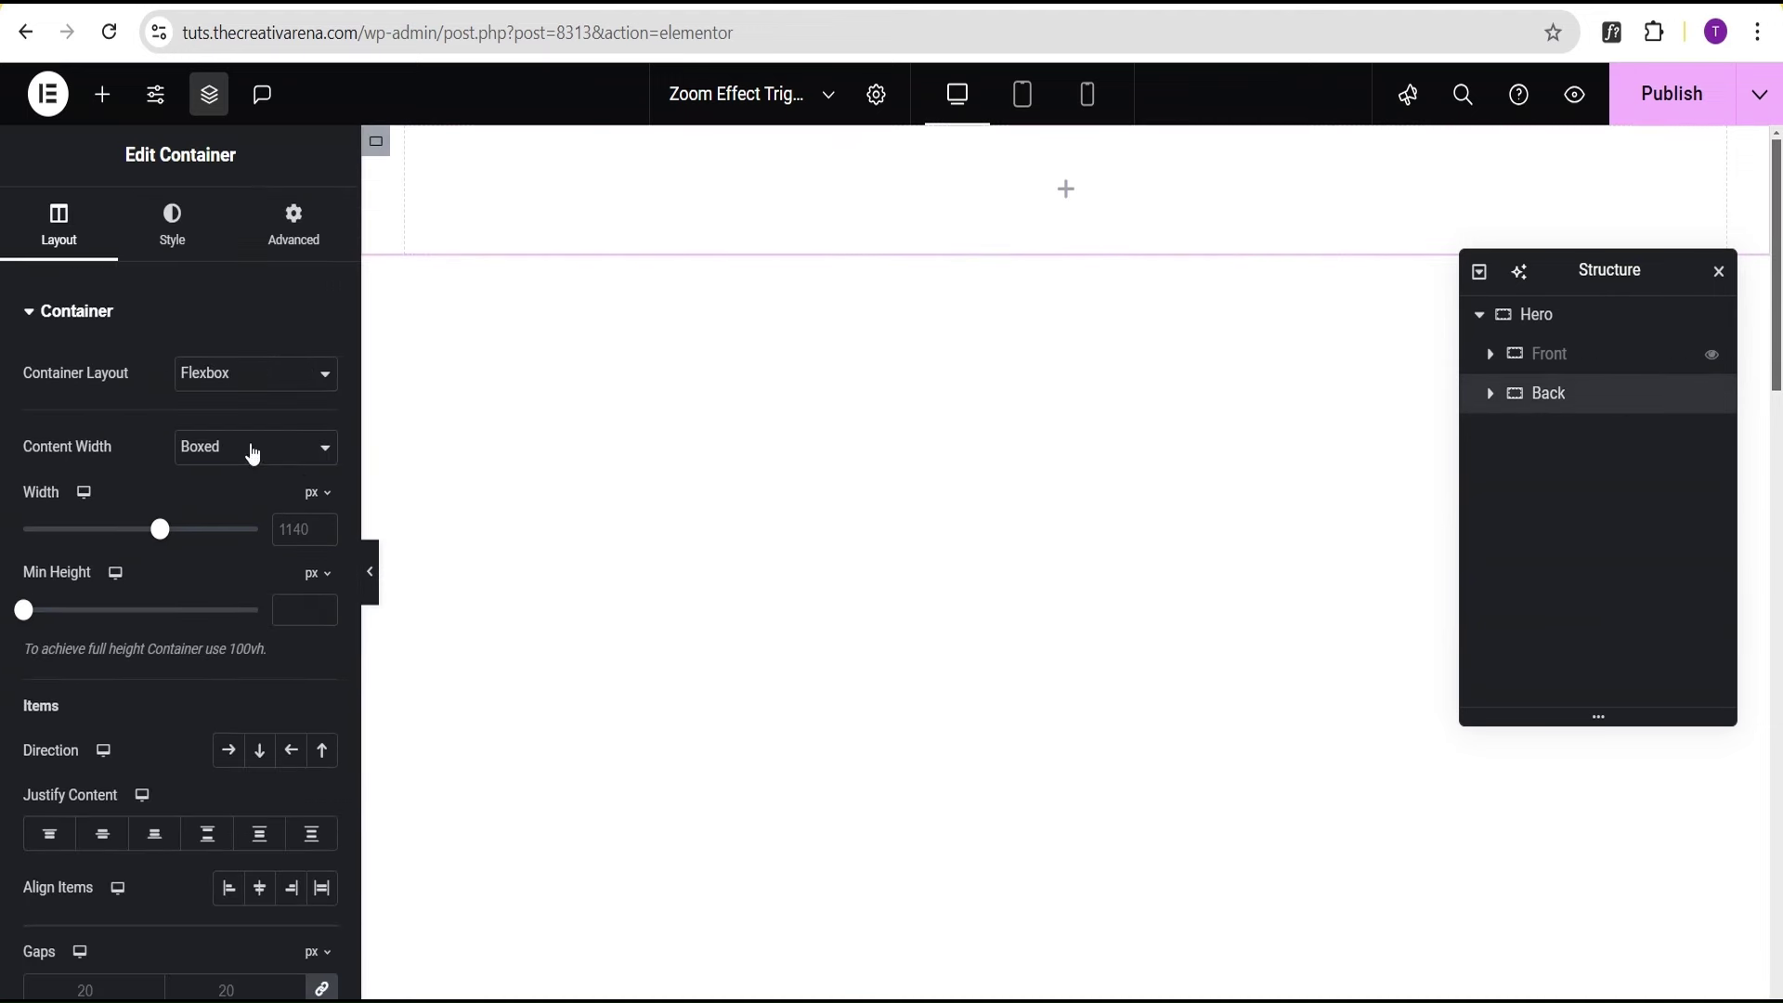
left_click(236, 450)
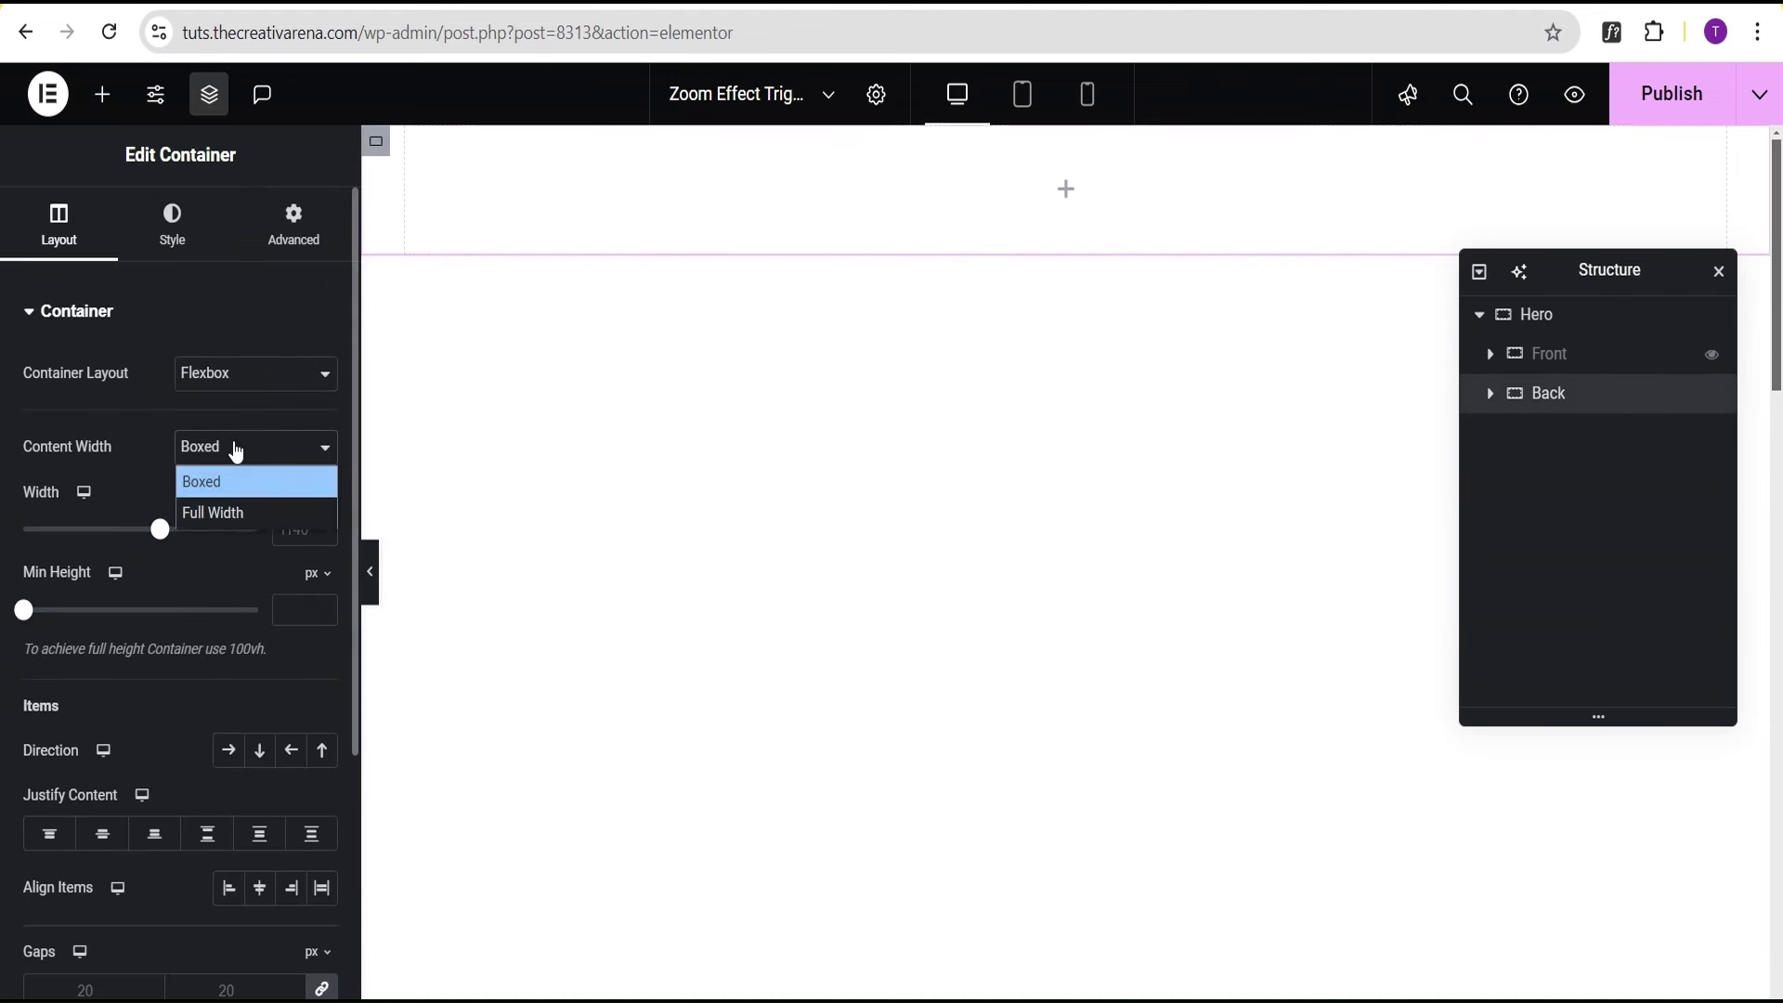
left_click(231, 512)
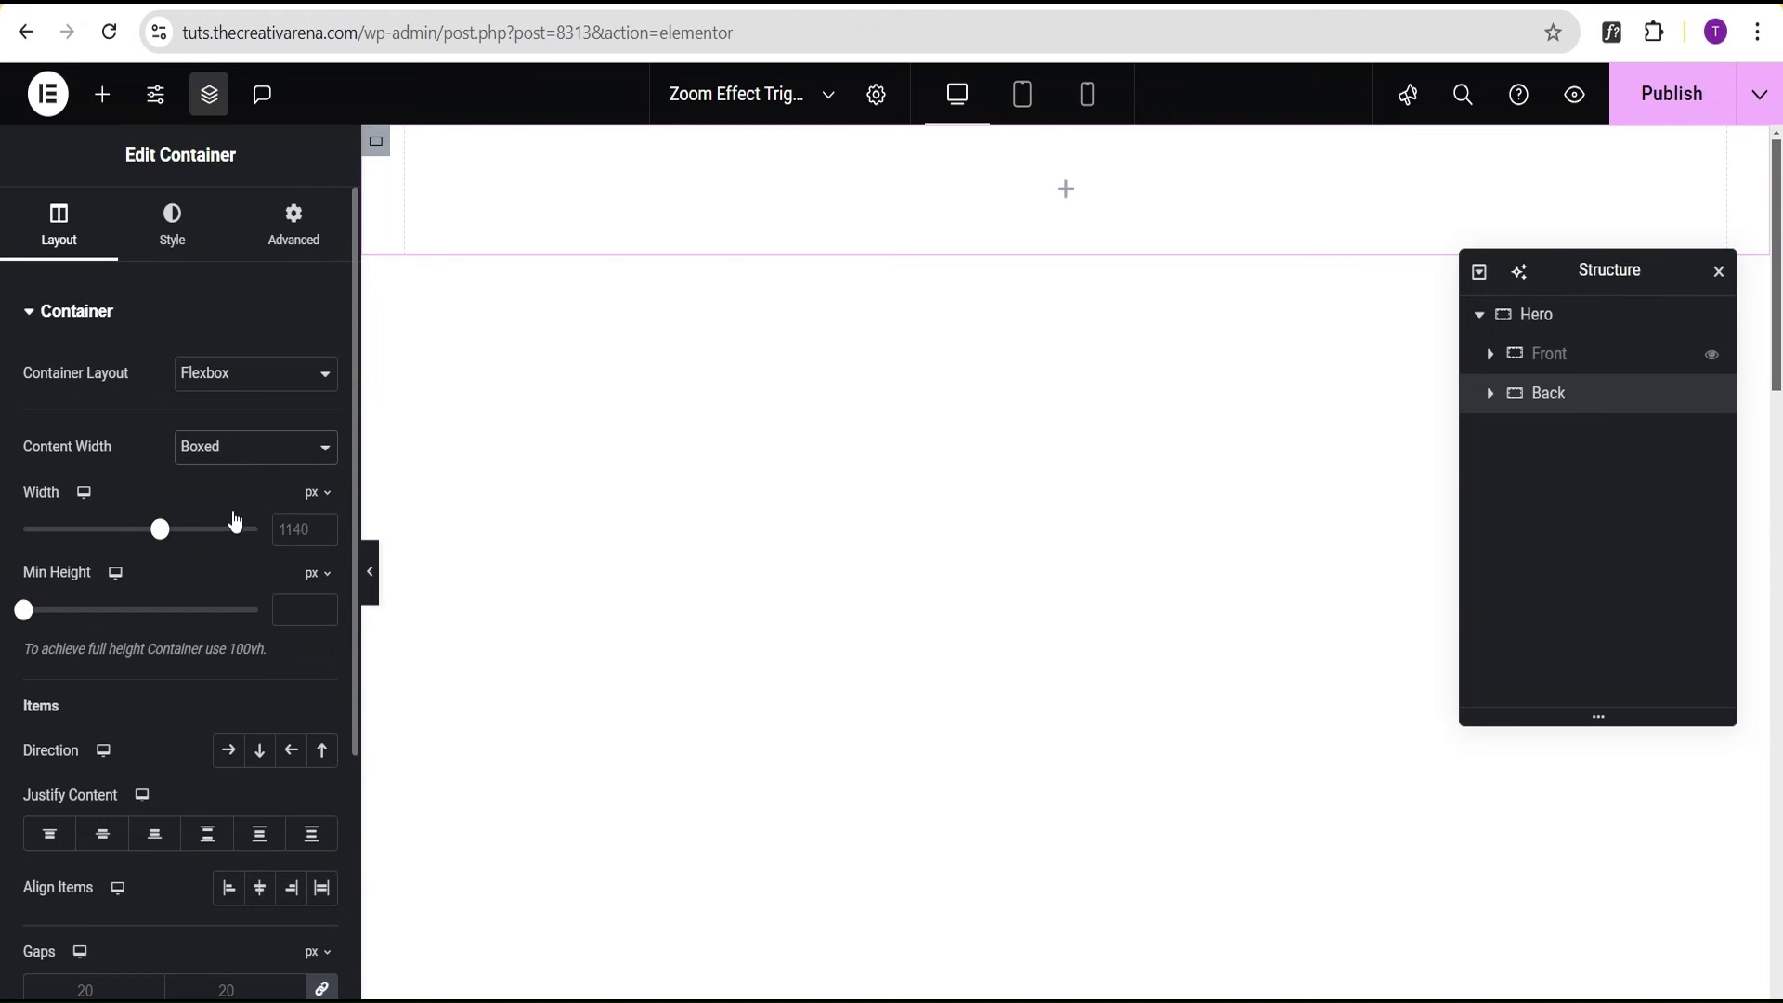
left_click(316, 588)
left_click(312, 688)
left_click_drag(23, 614, 280, 642)
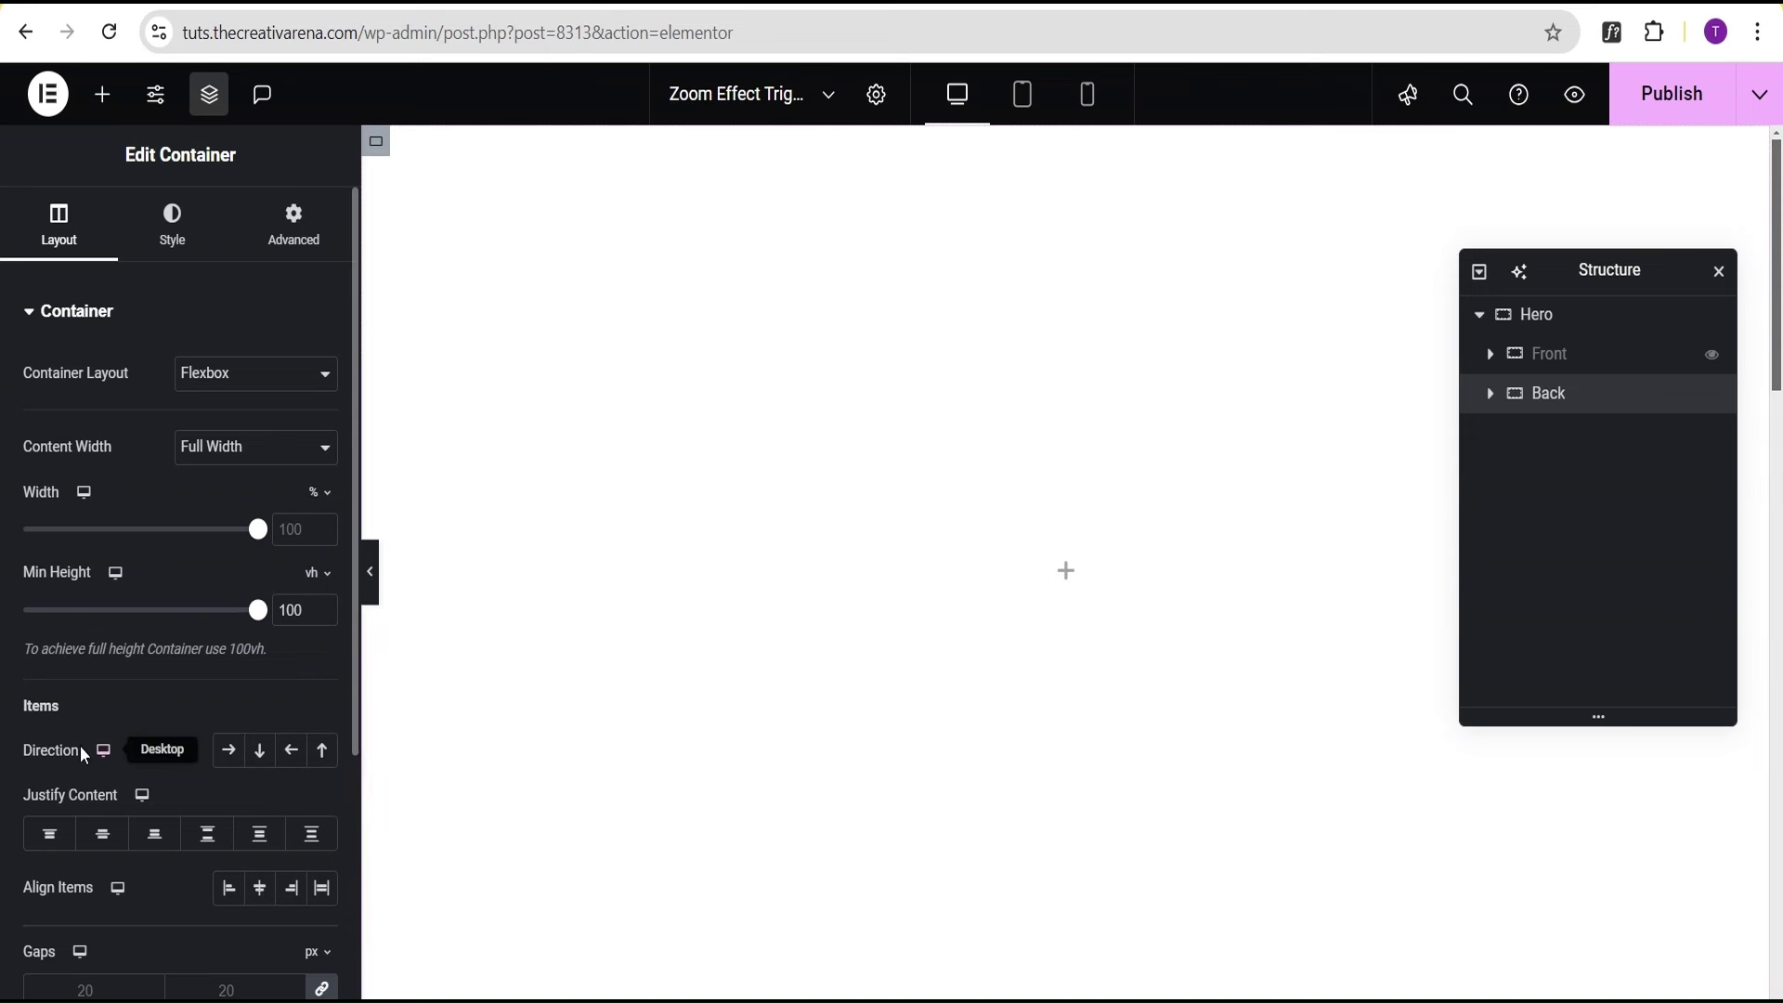
left_click(227, 752)
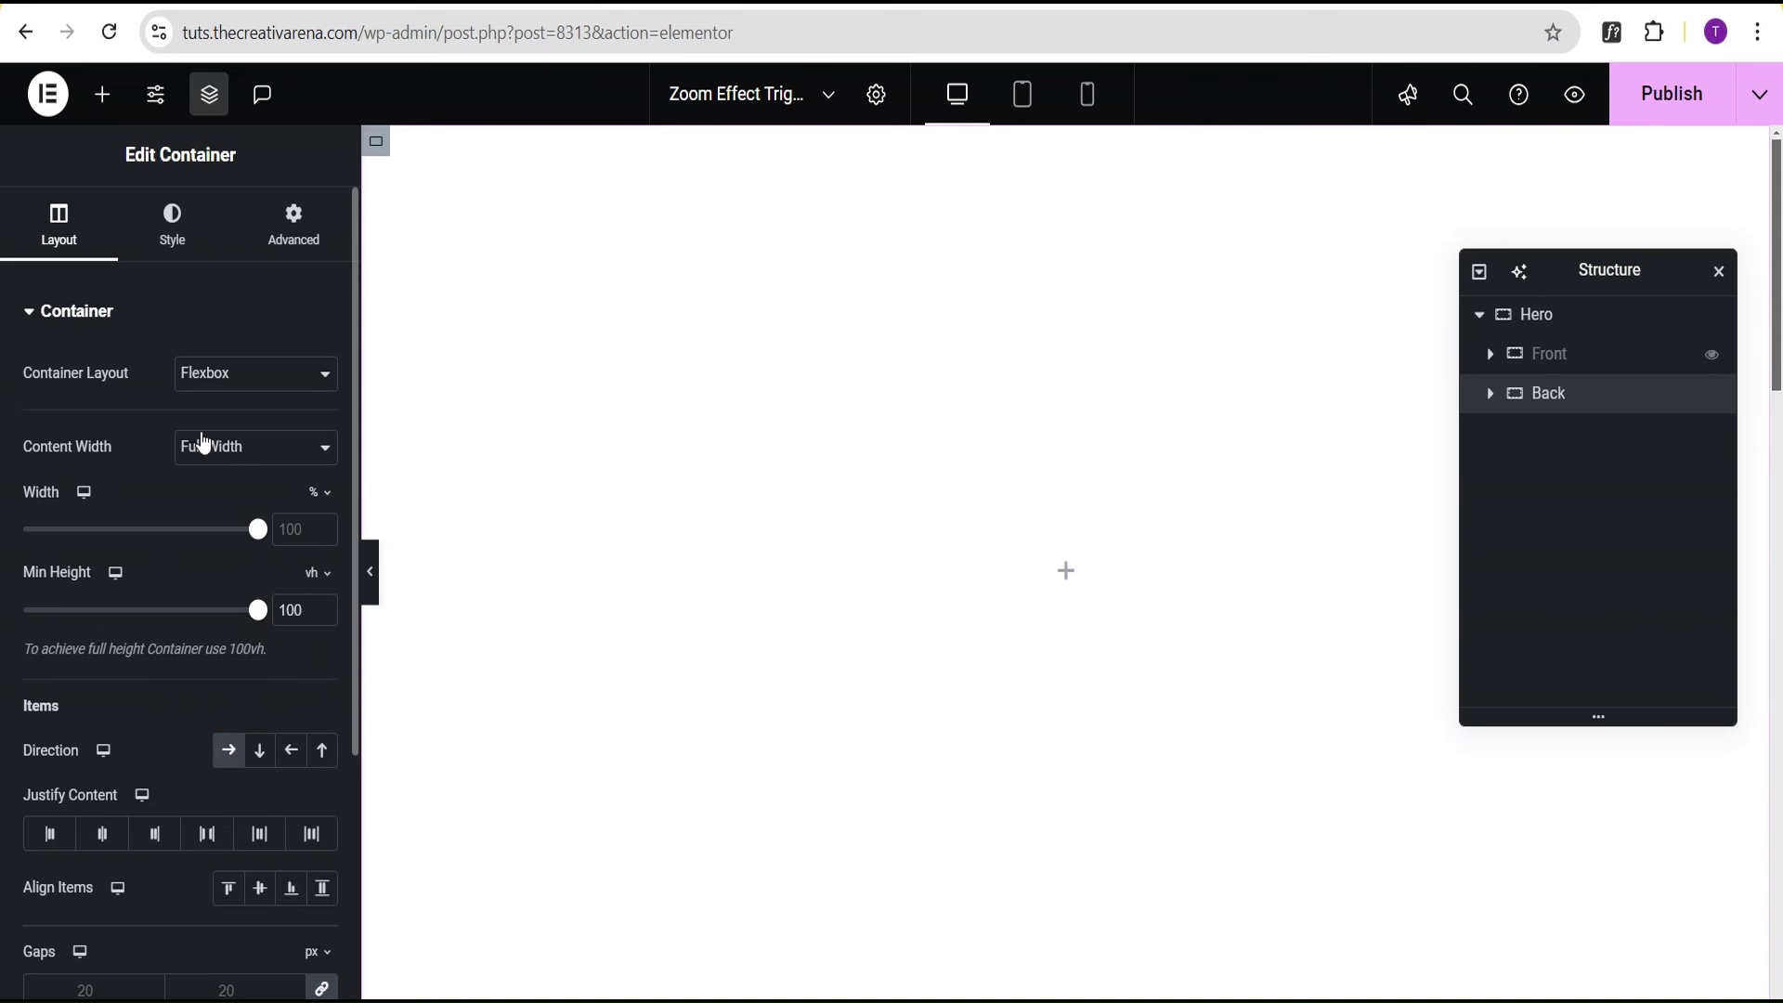
Give the Back container a classic background using the sunset photographer image from the media library
left_click(190, 255)
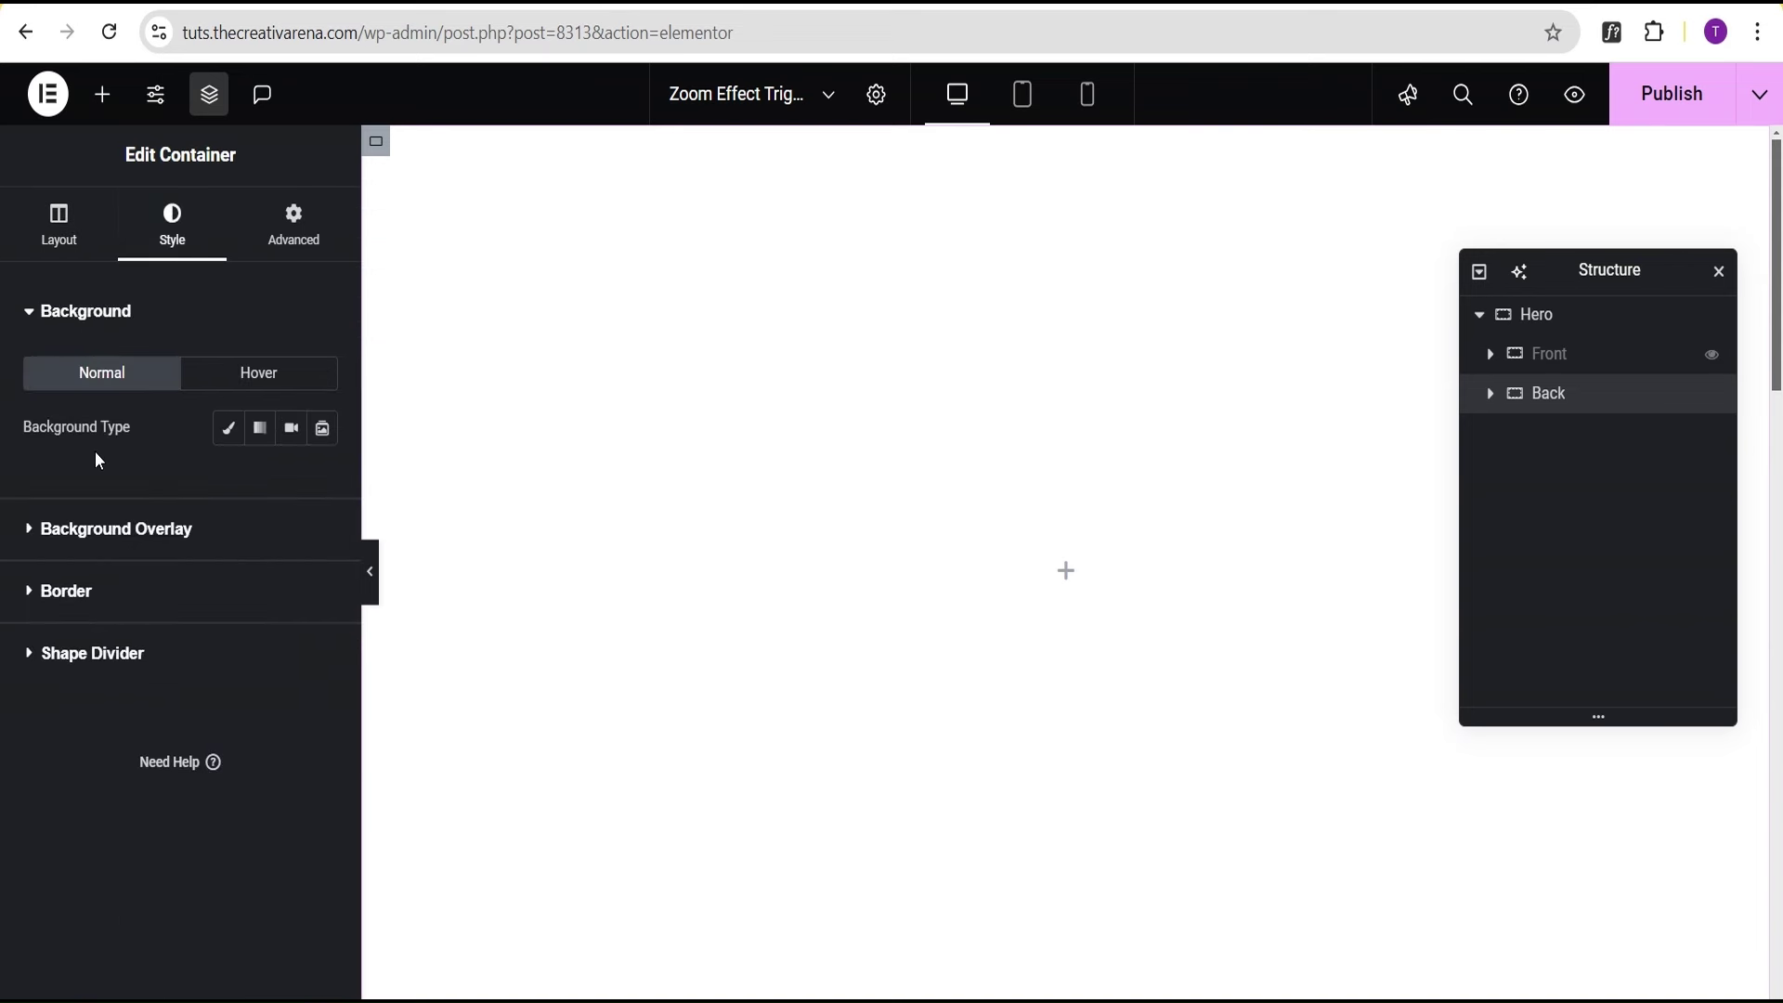
left_click(229, 429)
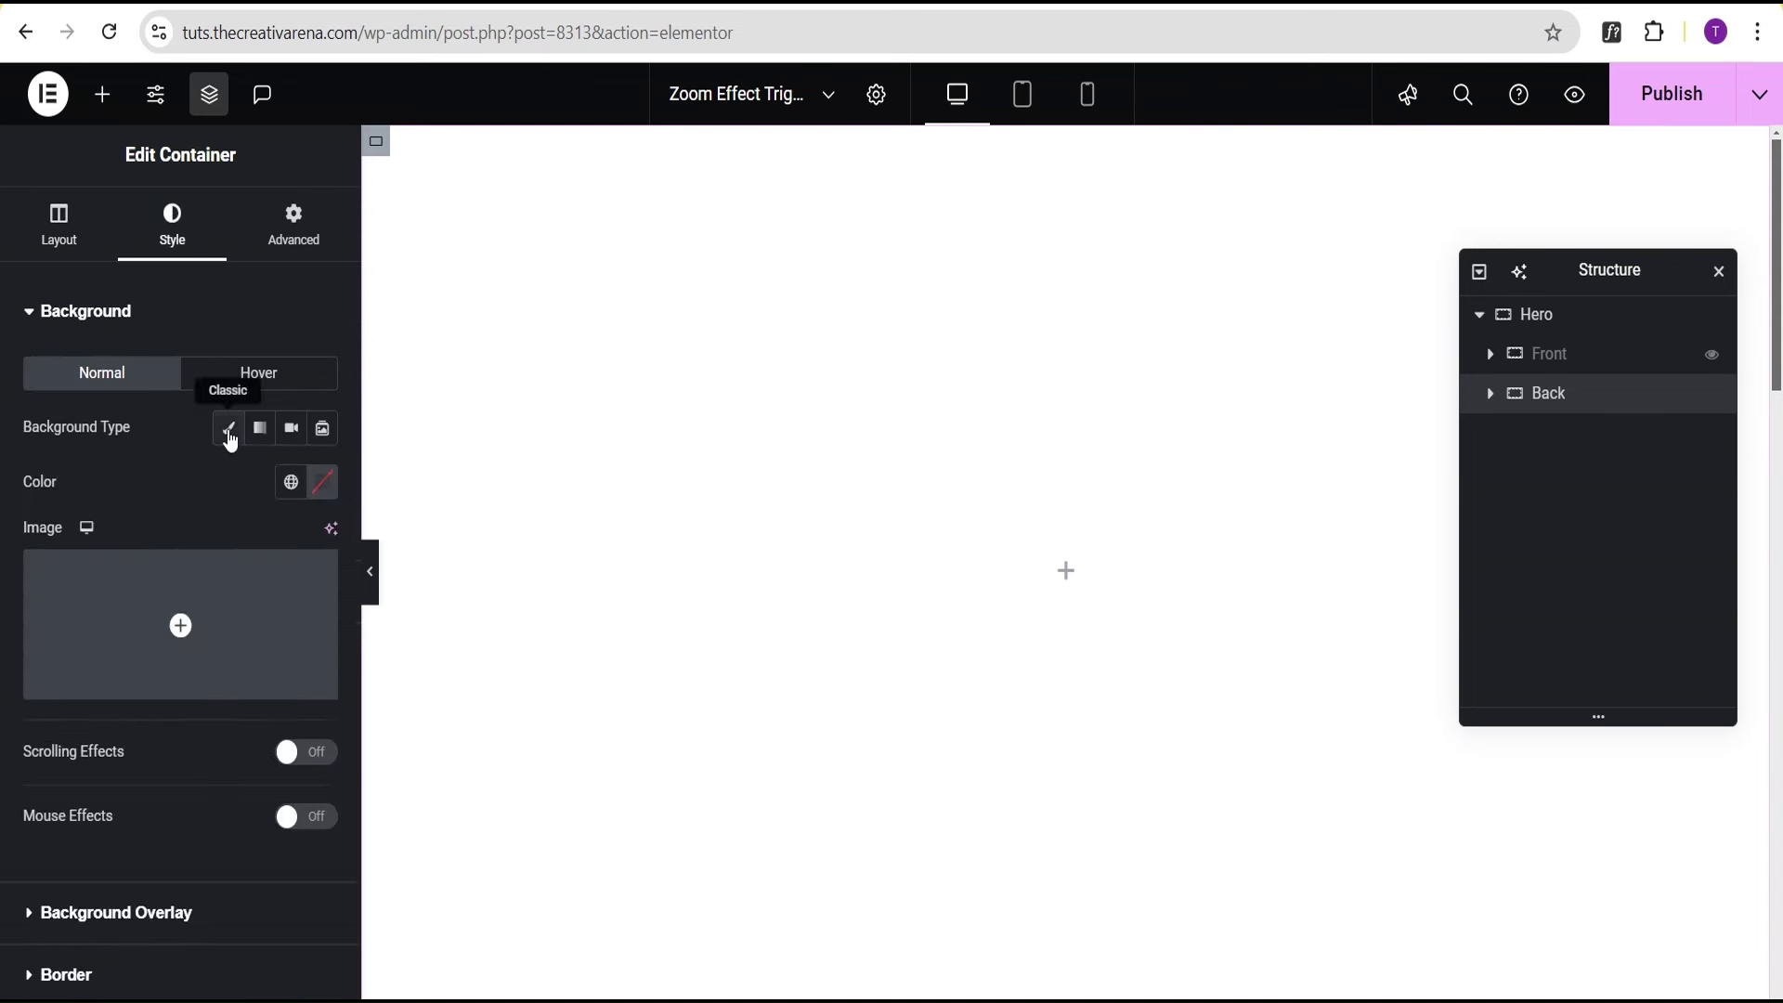
left_click(191, 609)
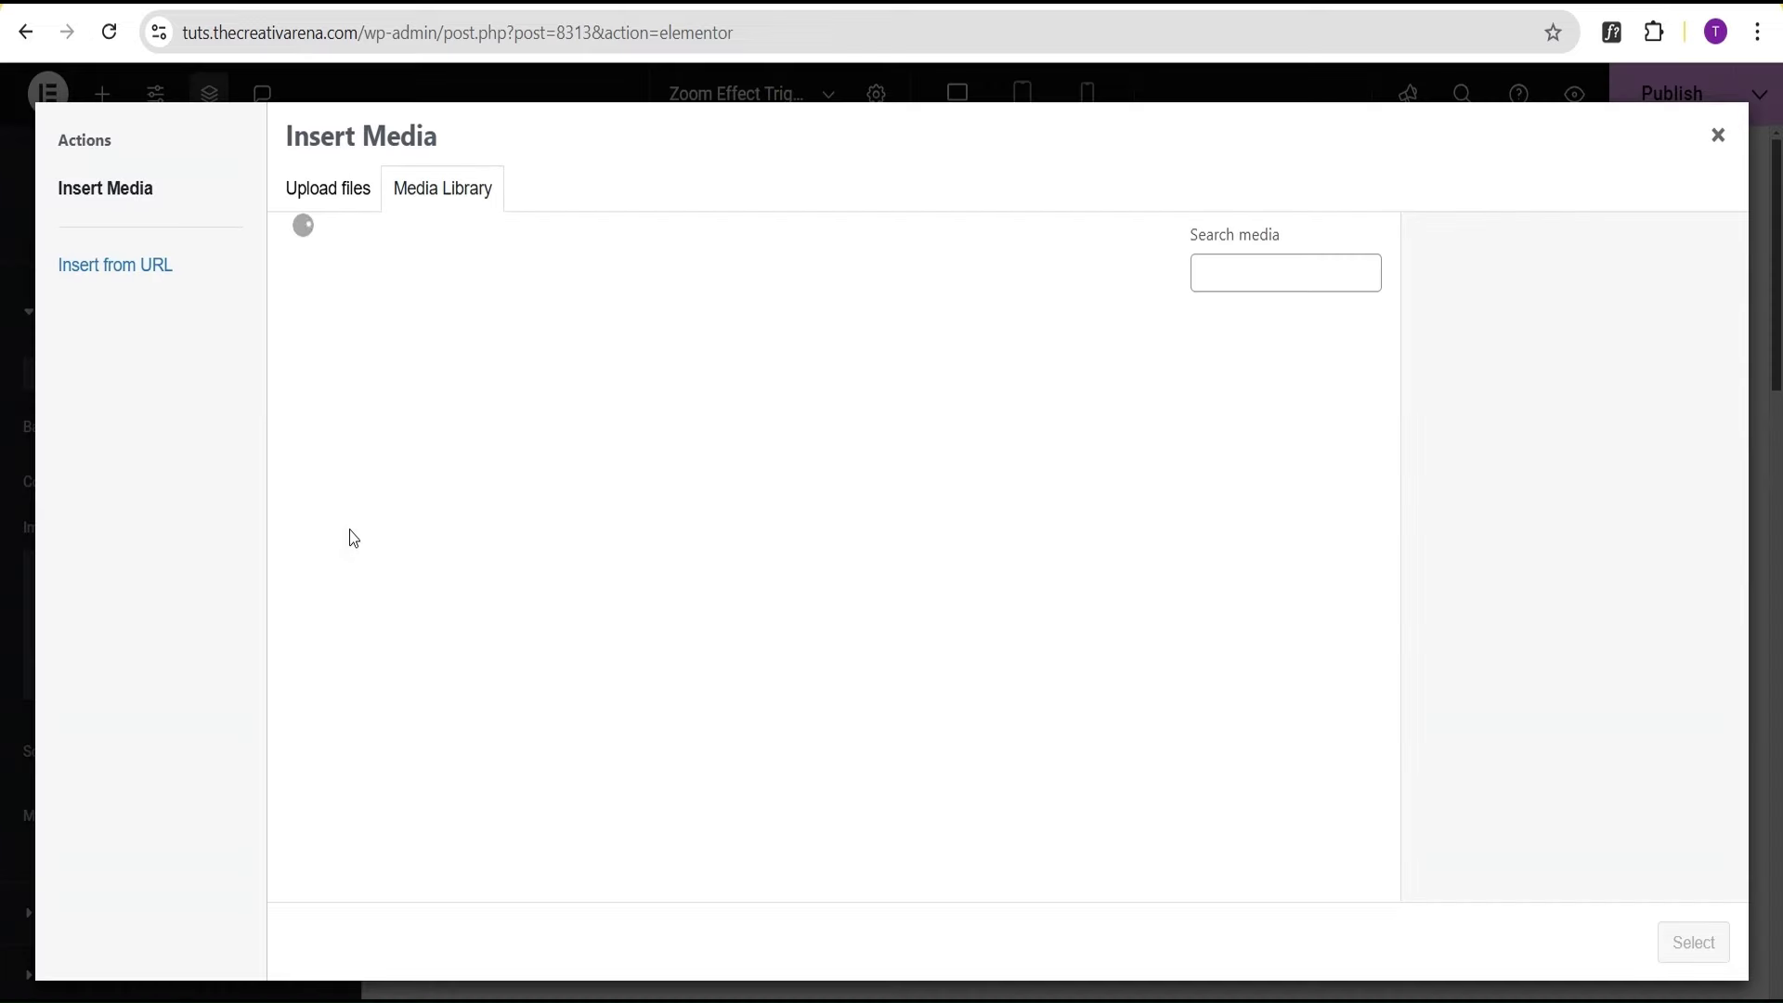
left_click(603, 483)
left_click(1692, 943)
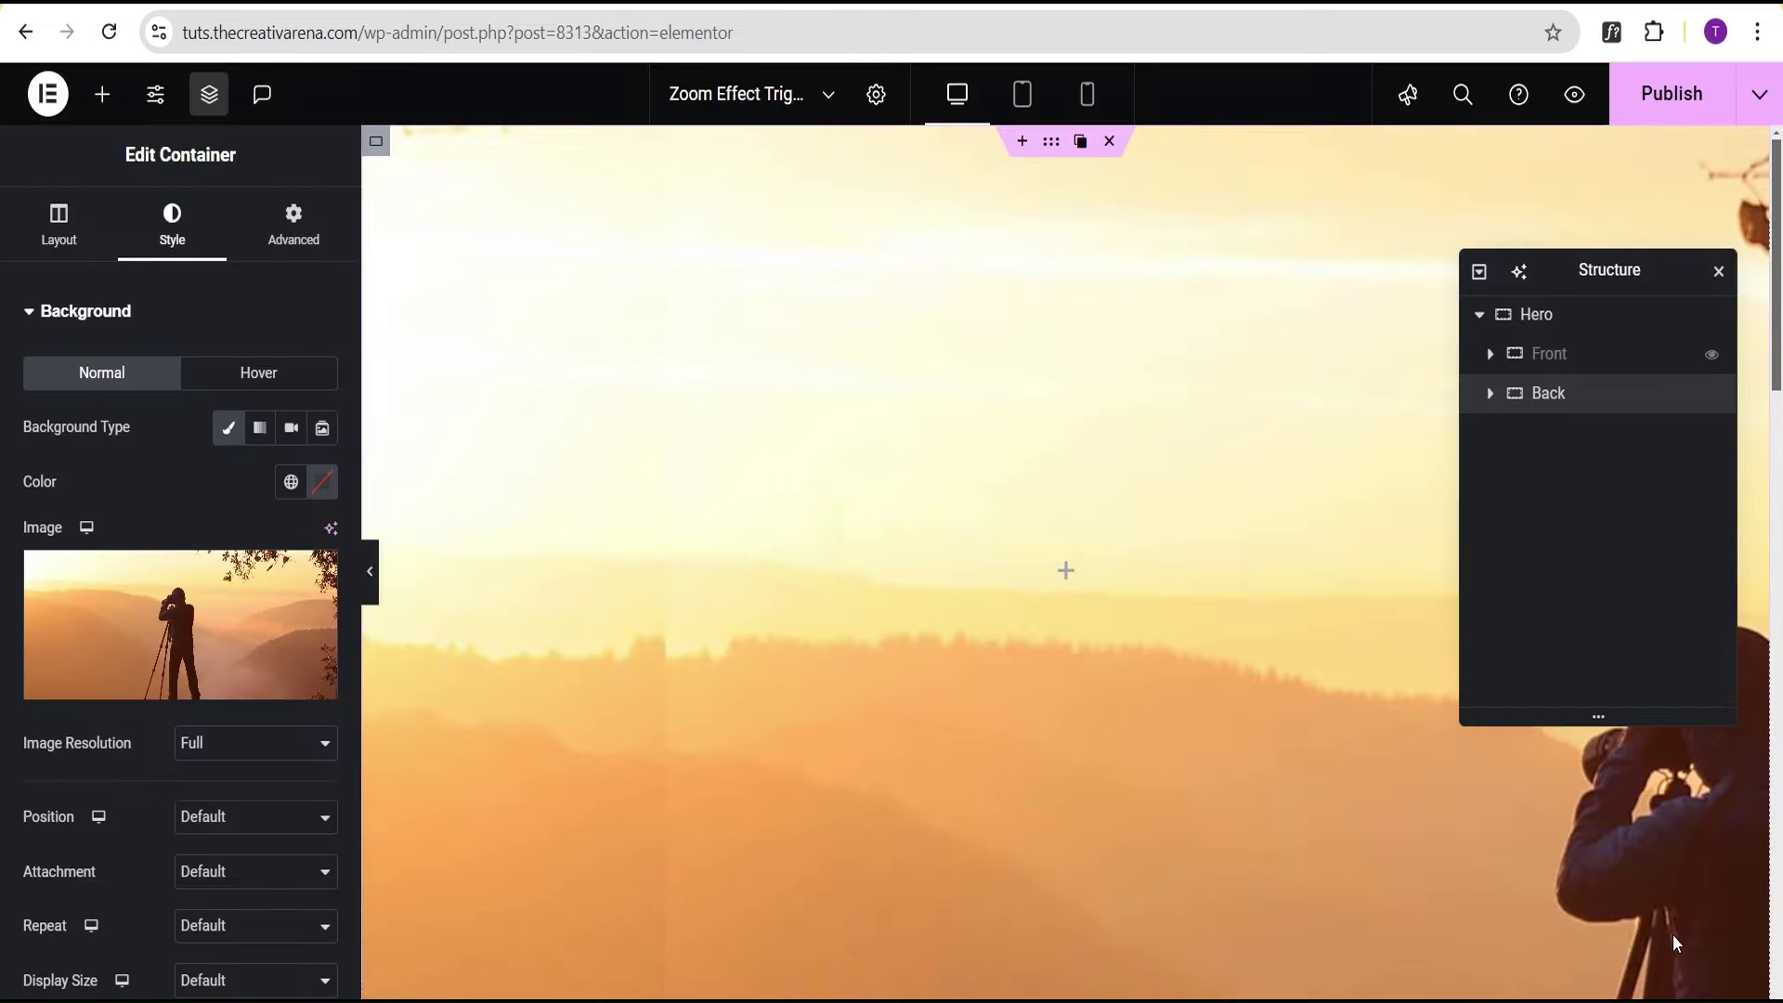
Set the background image's position to Center Center, repeat to No-repeat and display size to Cover
left_click(207, 825)
left_click(260, 506)
scroll(186, 692, "down", 3)
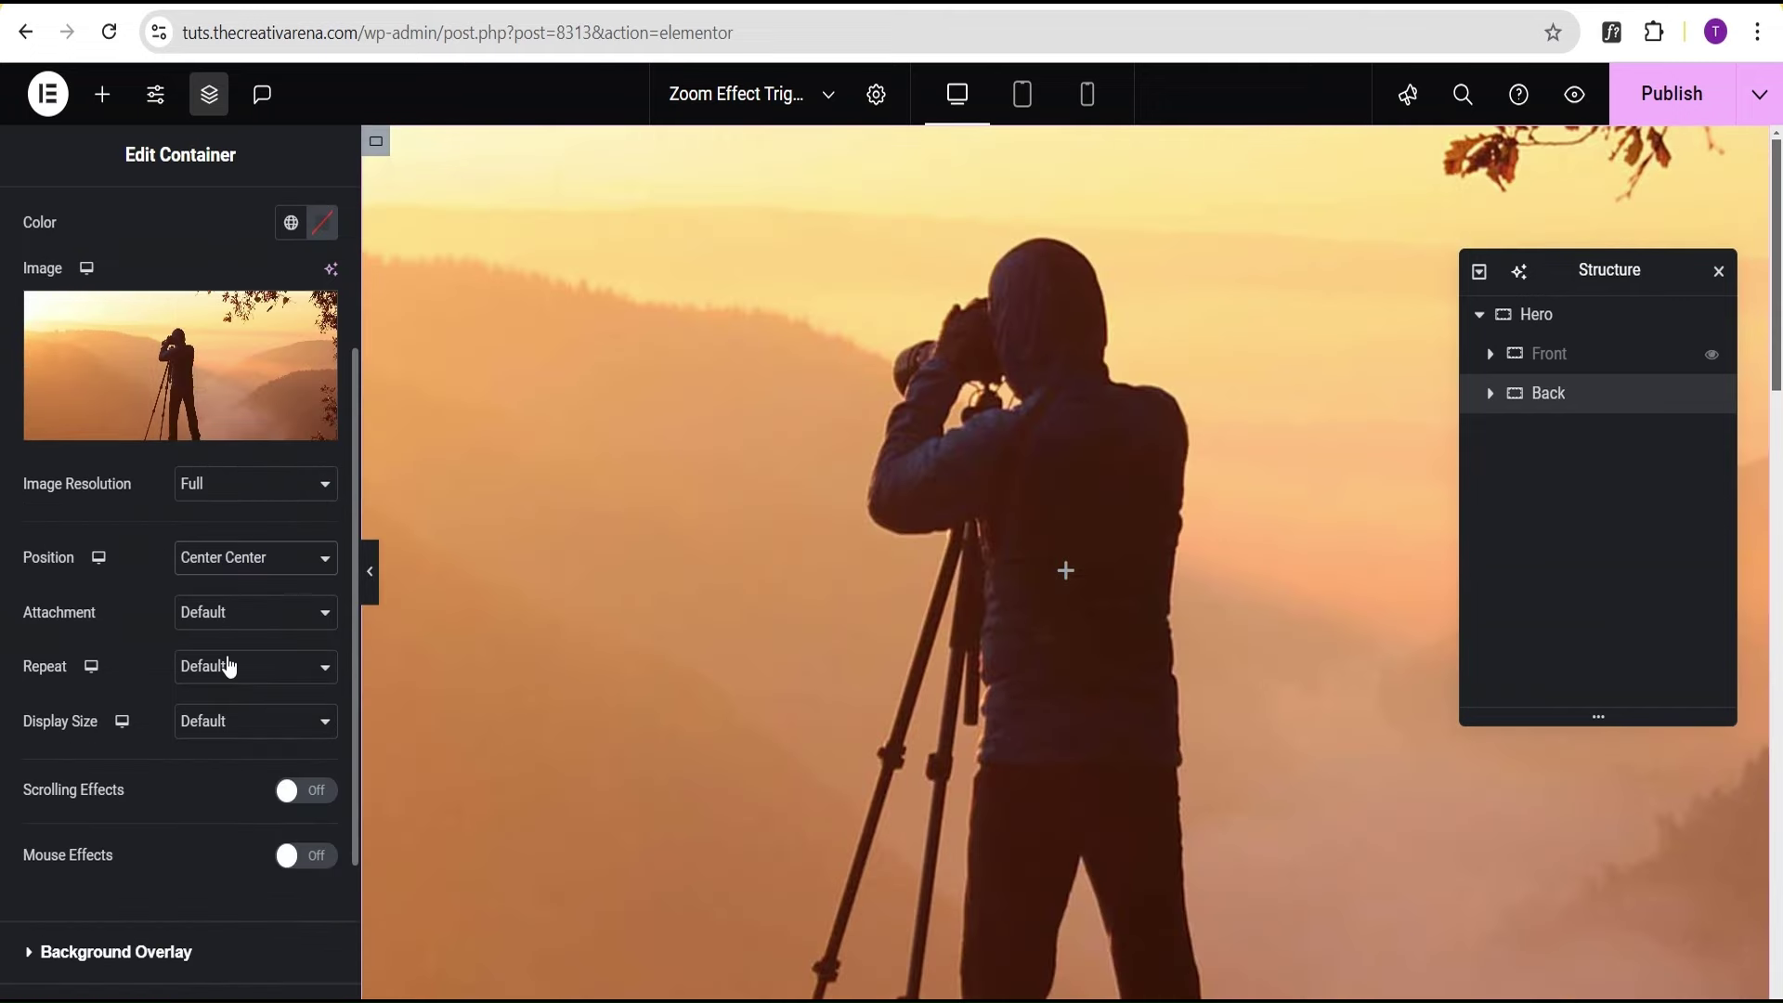
left_click(207, 676)
left_click(210, 731)
left_click(211, 733)
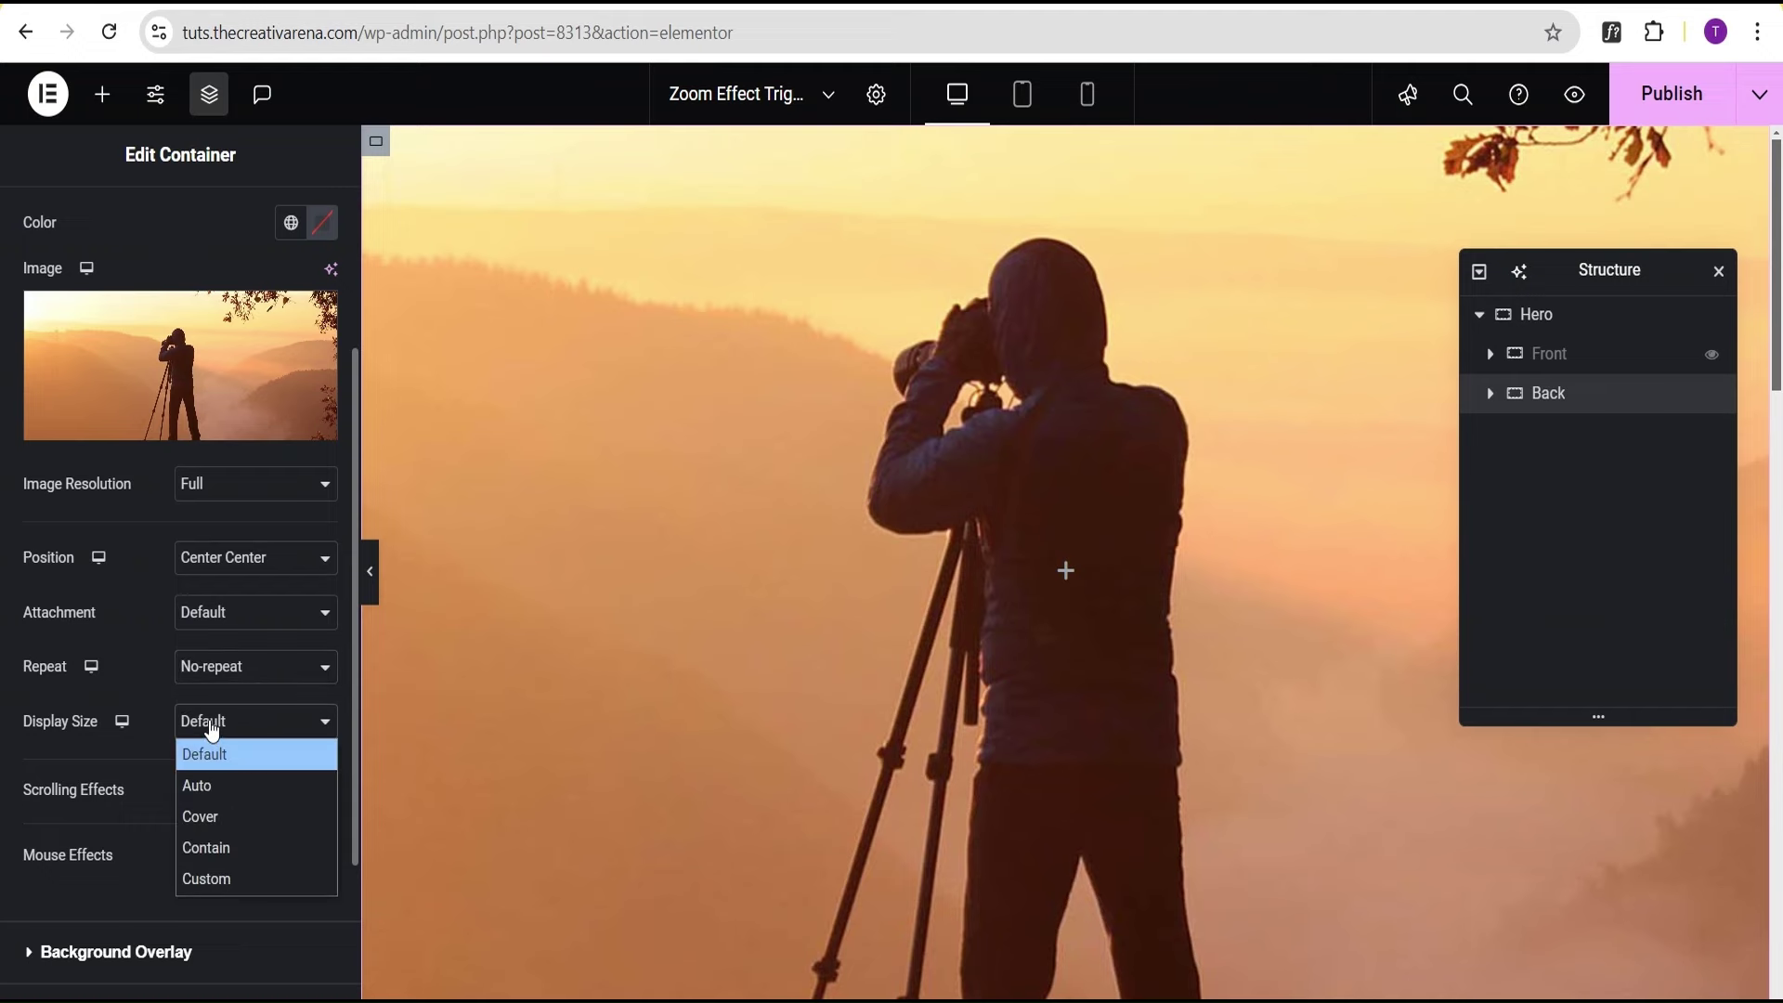
left_click(215, 819)
Enable scrolling effects on the background with a Scale Up effect at speed 2 and a viewport range of 0% to 100%
scroll(111, 794, "down", 2)
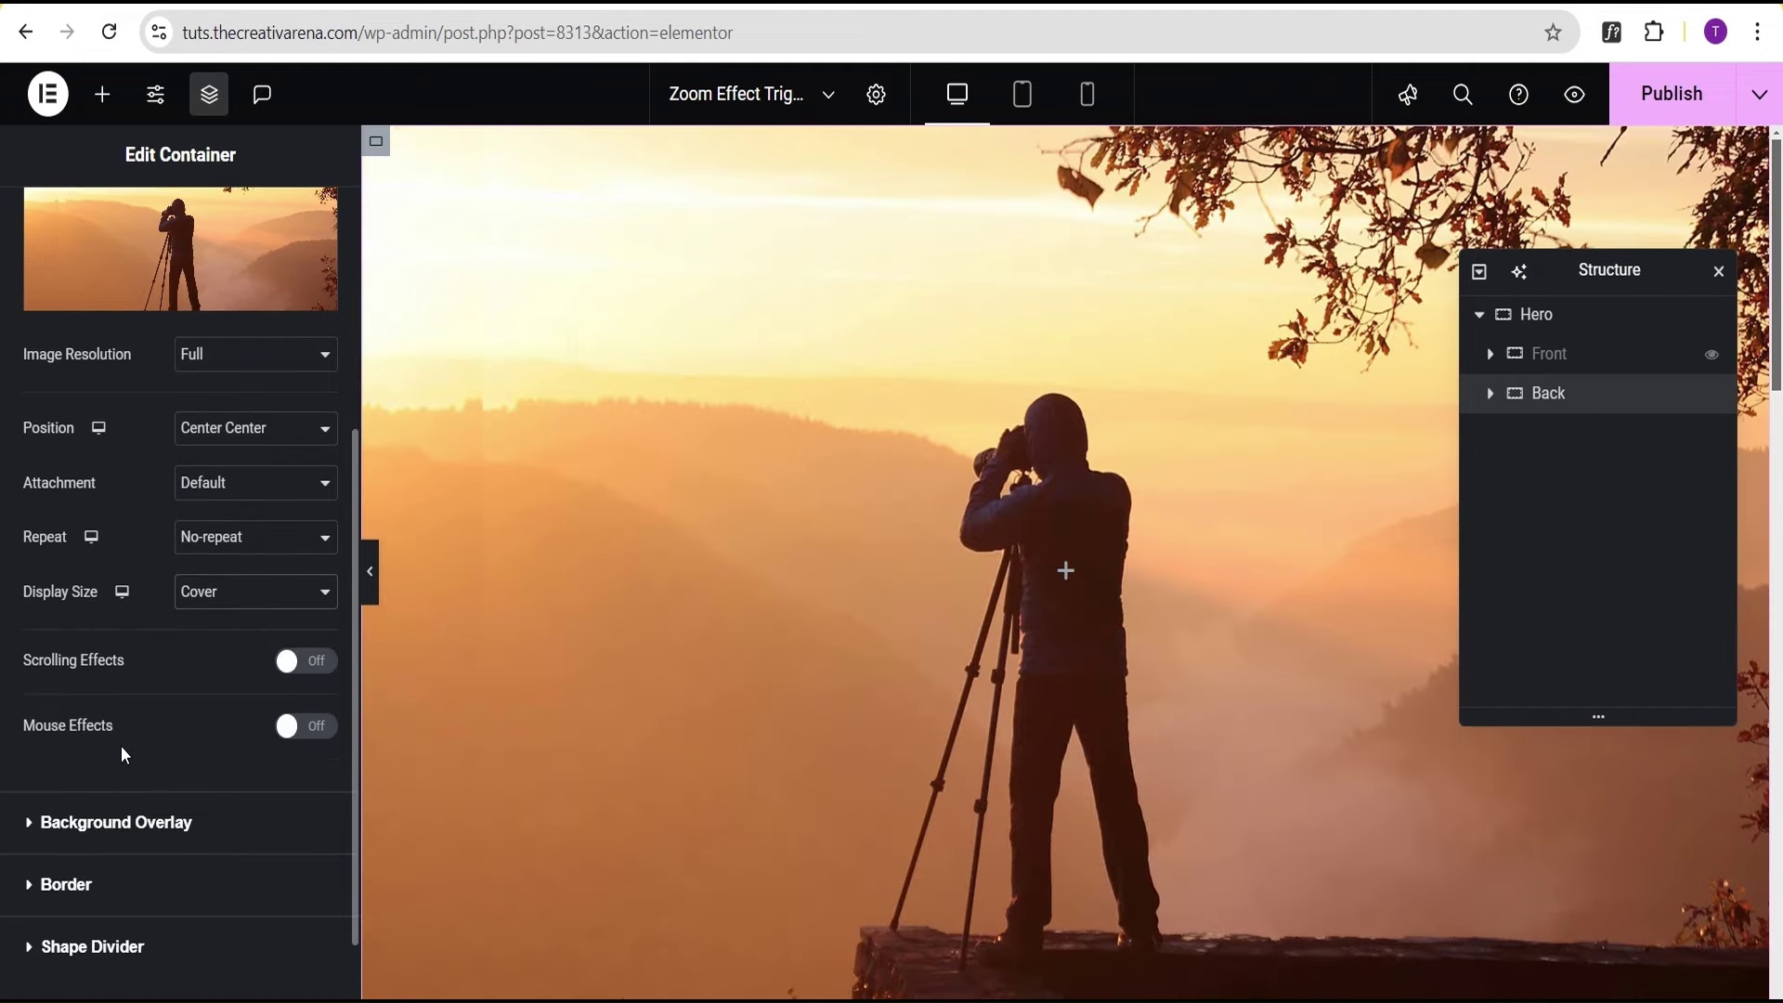
left_click(307, 663)
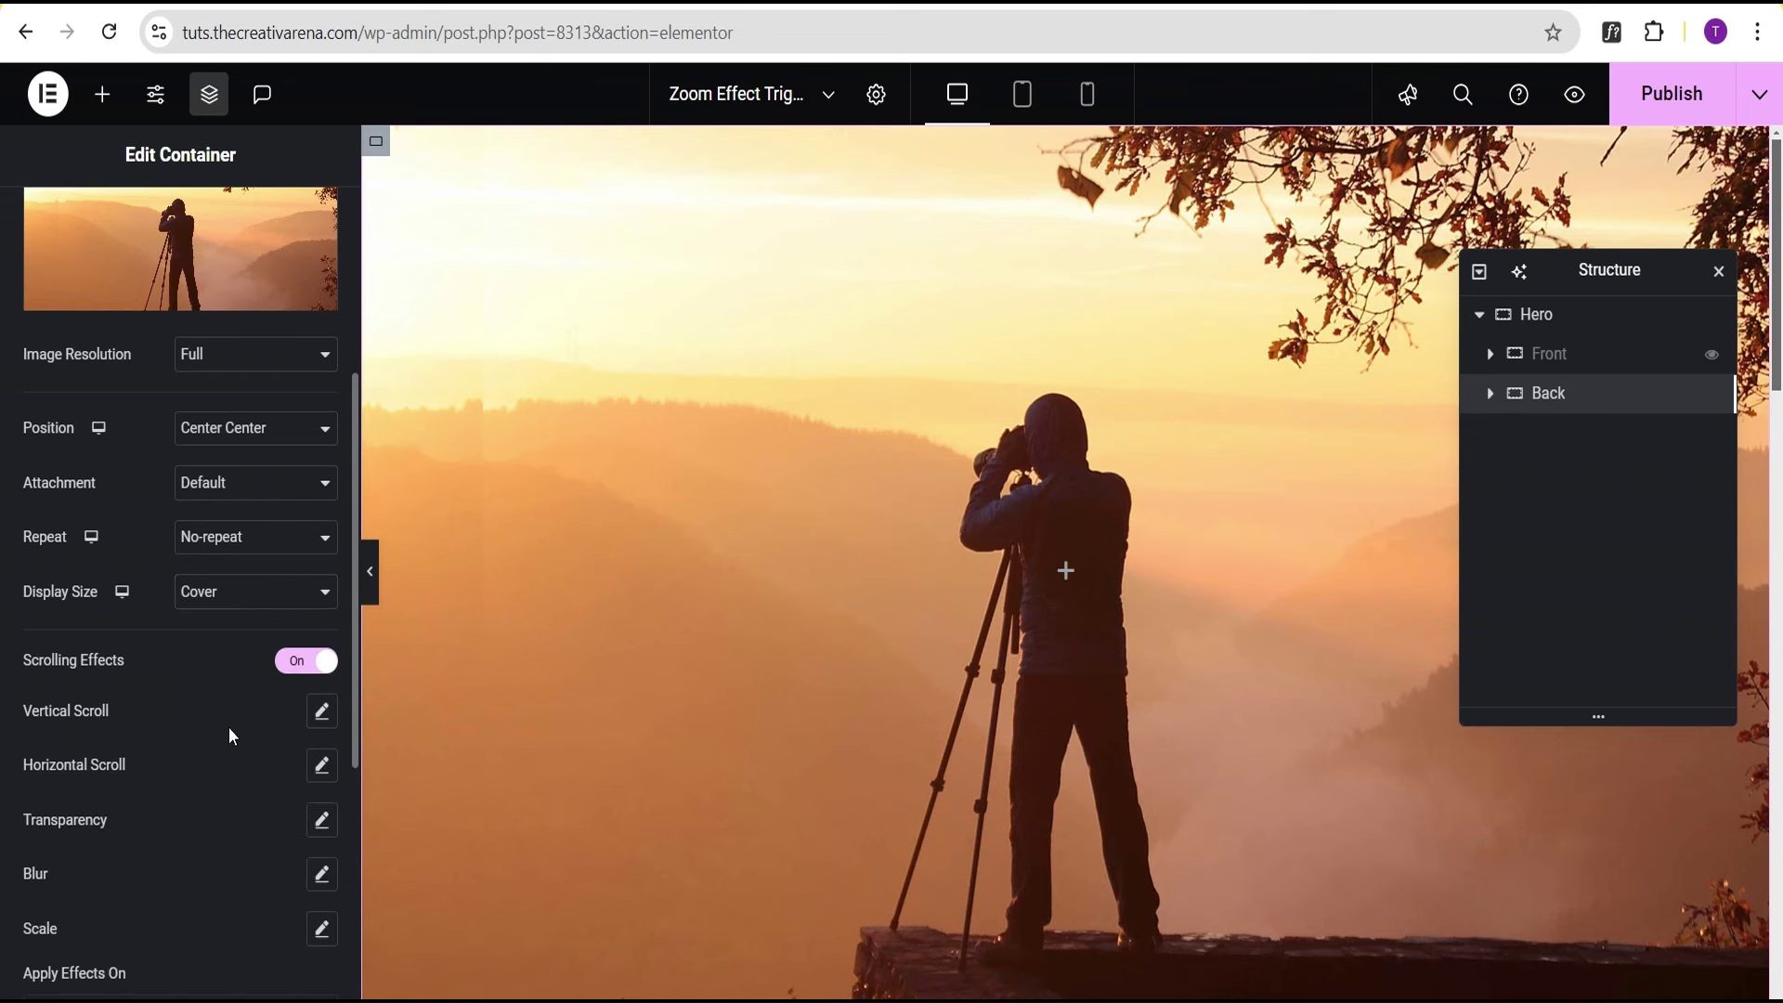
scroll(229, 727, "down", 1)
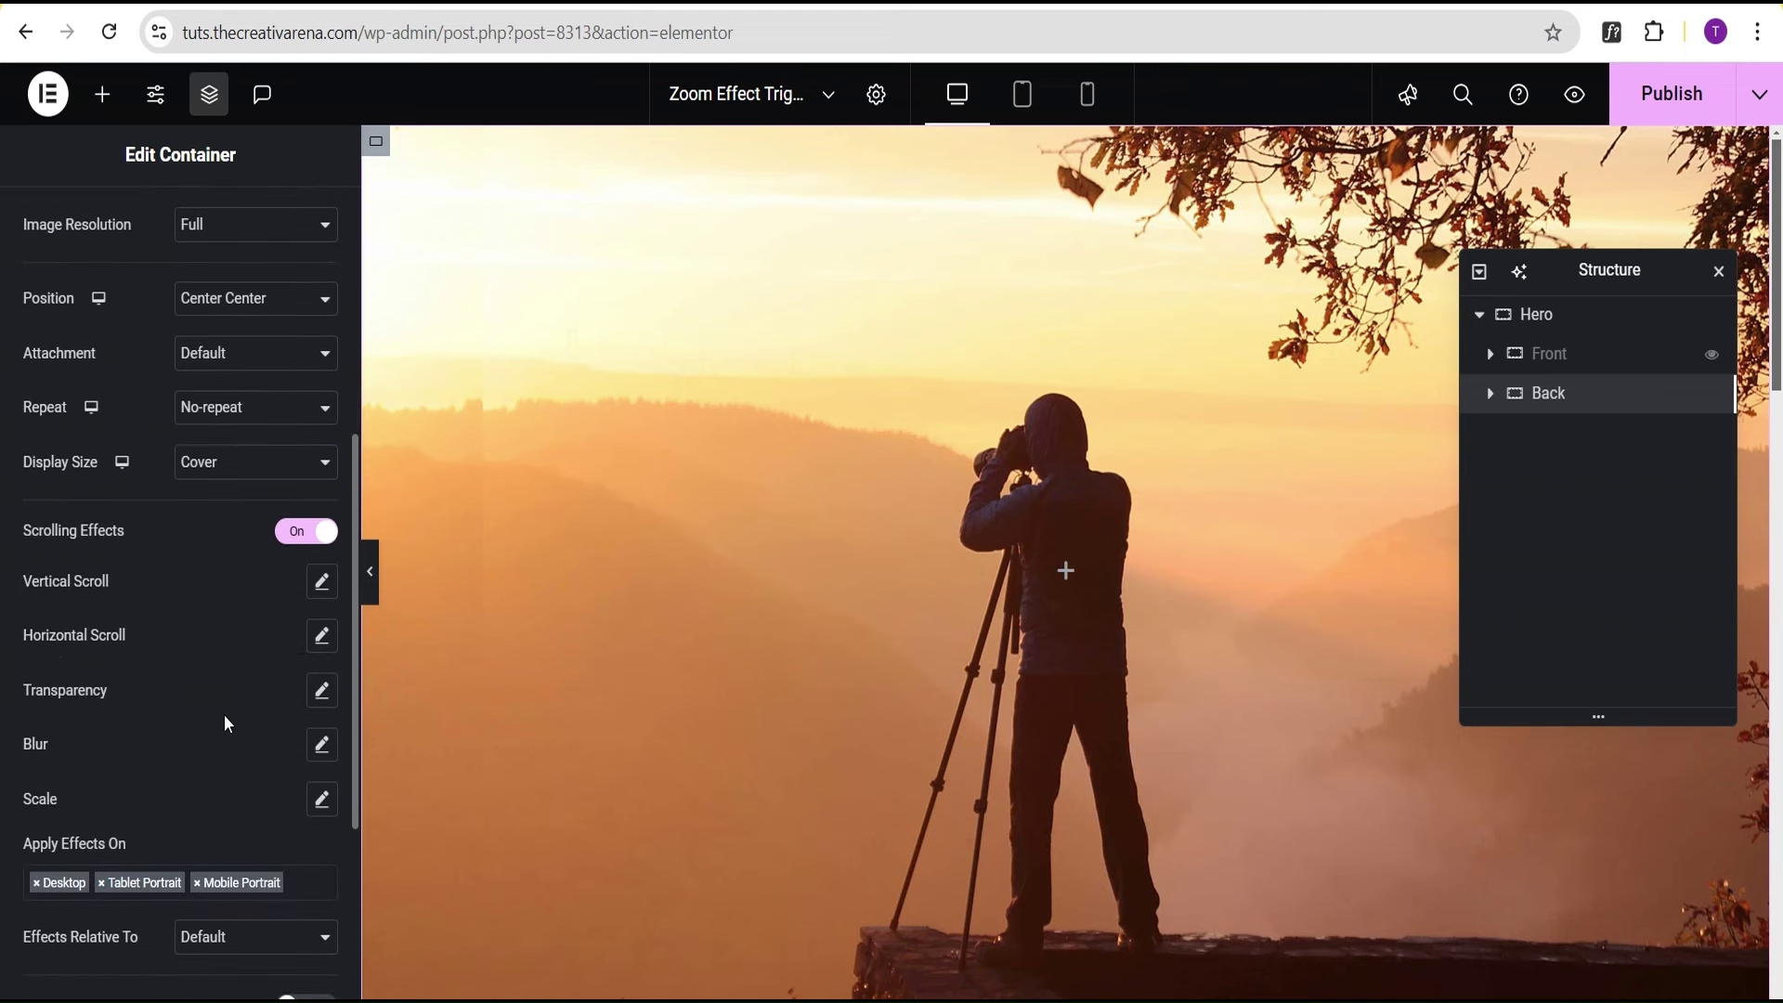
left_click(320, 801)
scroll(220, 804, "down", 1)
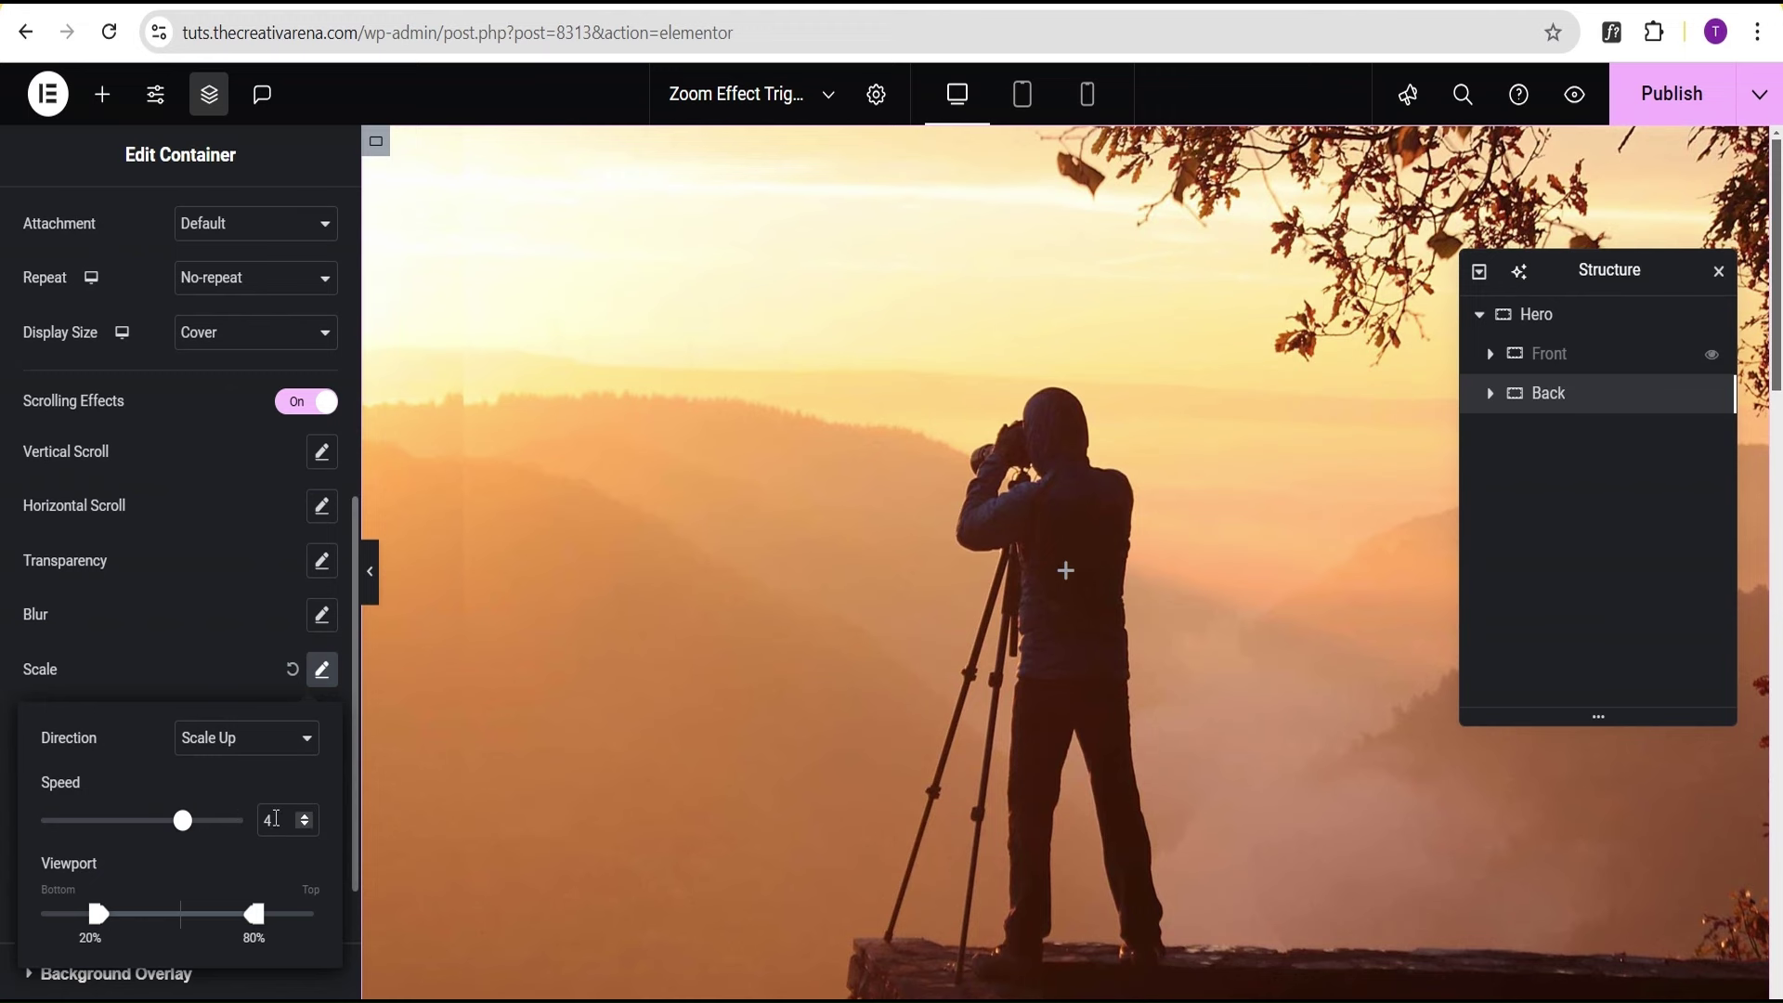
double_click(274, 818)
type("2")
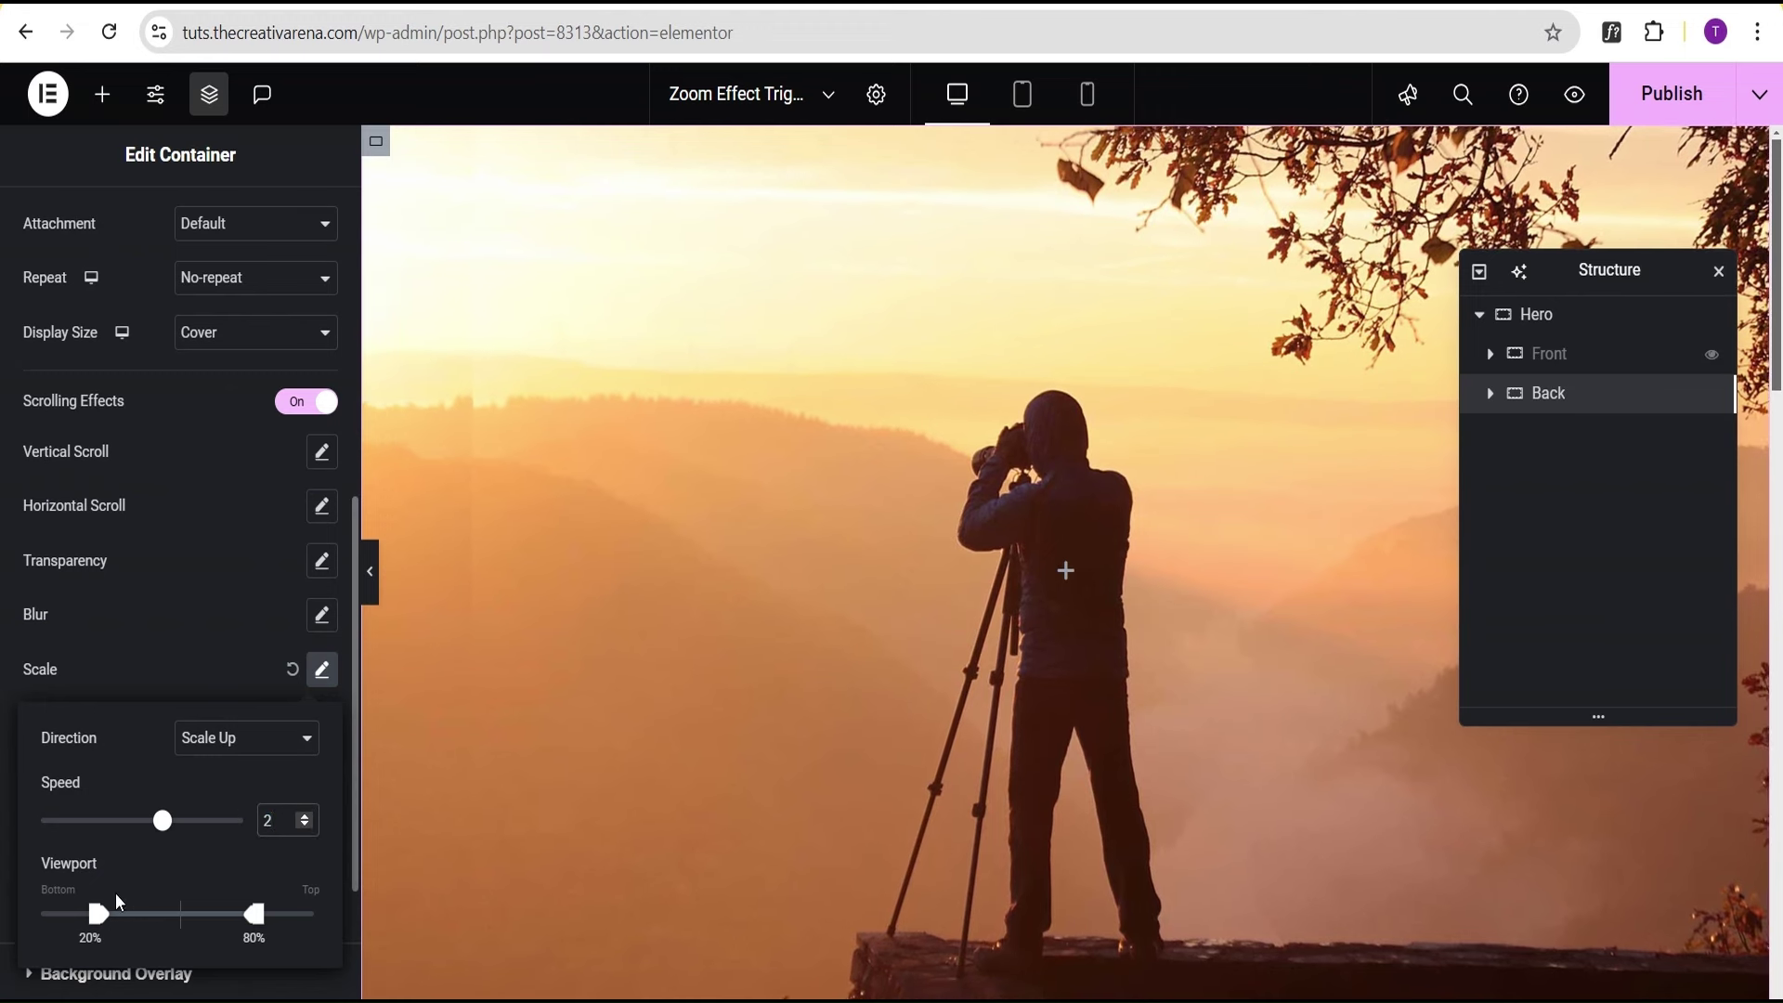
left_click_drag(96, 914, 41, 917)
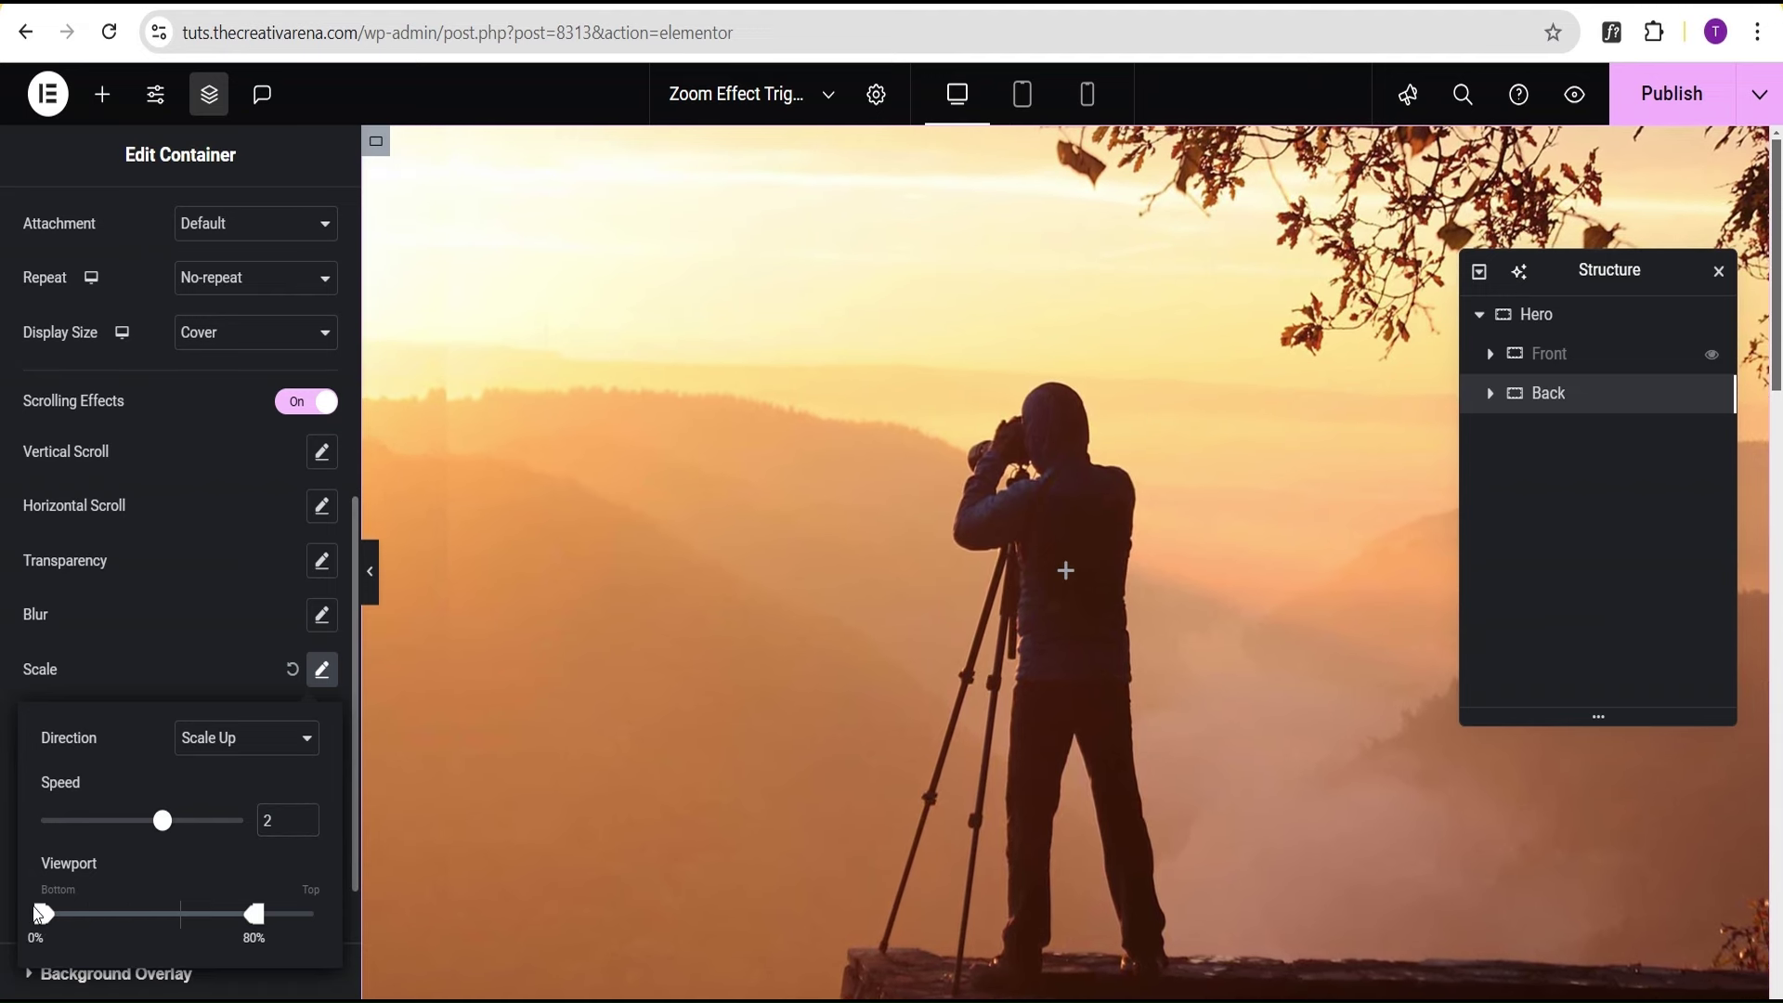
left_click_drag(258, 915, 316, 919)
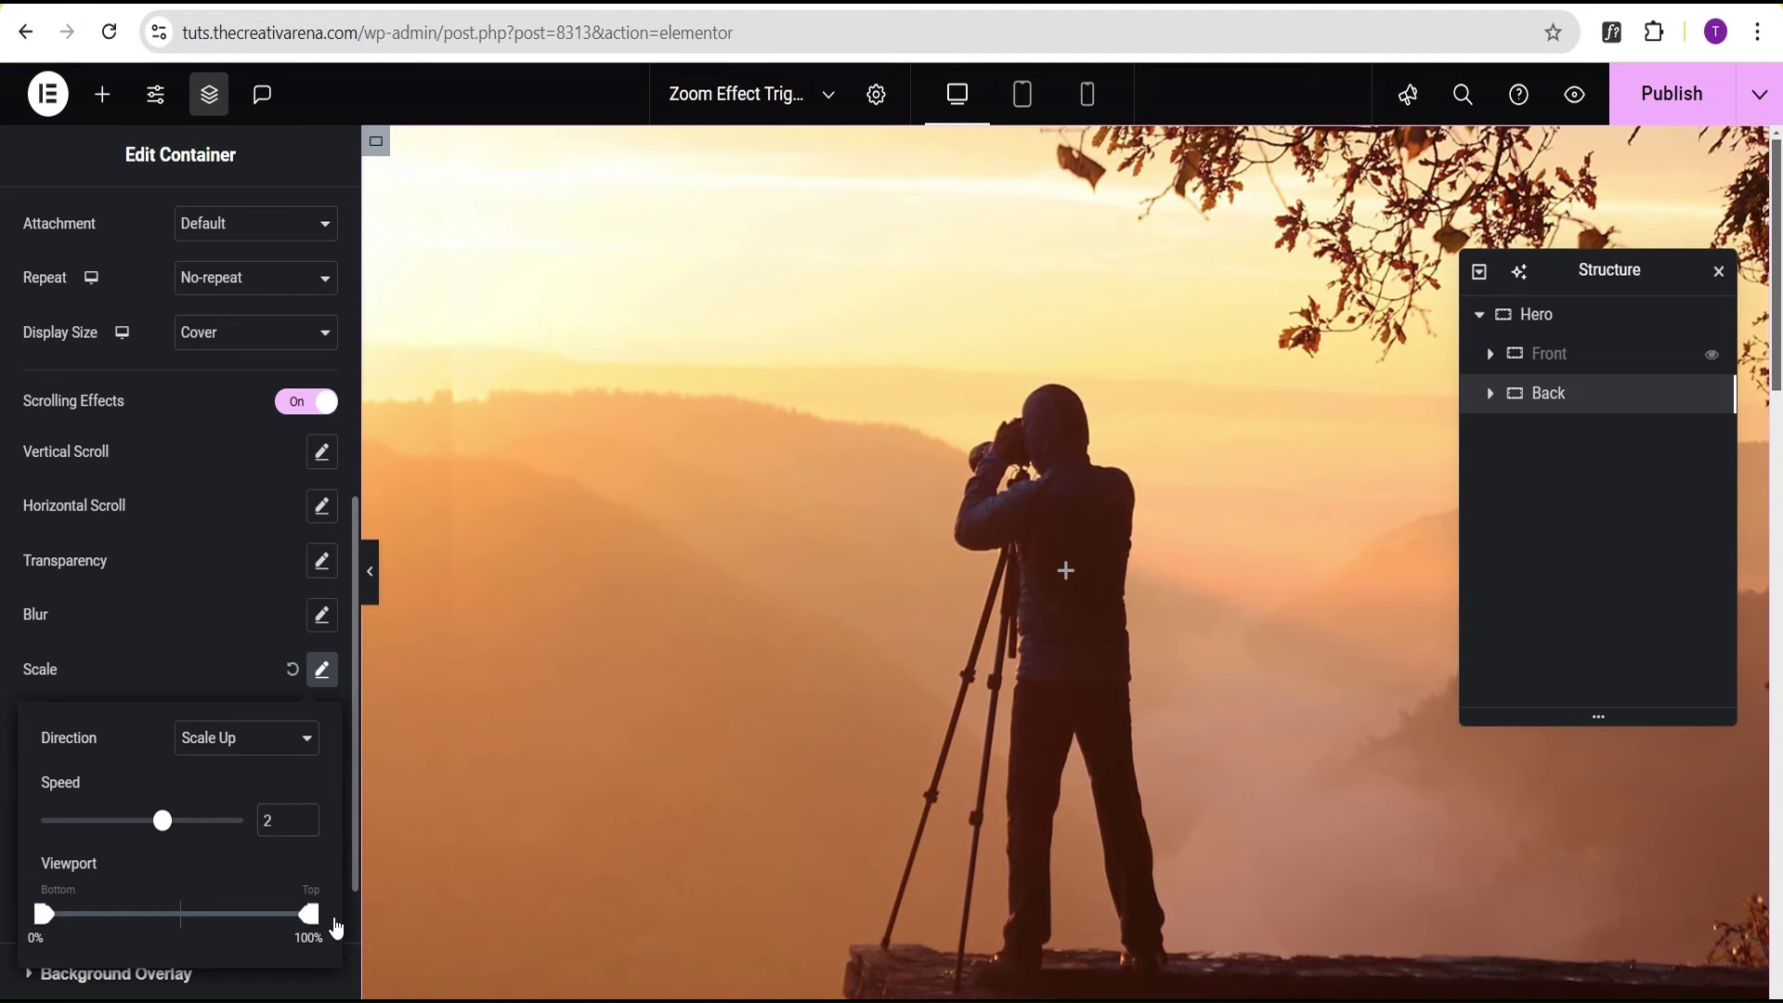
left_click(214, 635)
Make the background's scrolling effects relative to the Entire Page
scroll(214, 636, "down", 2)
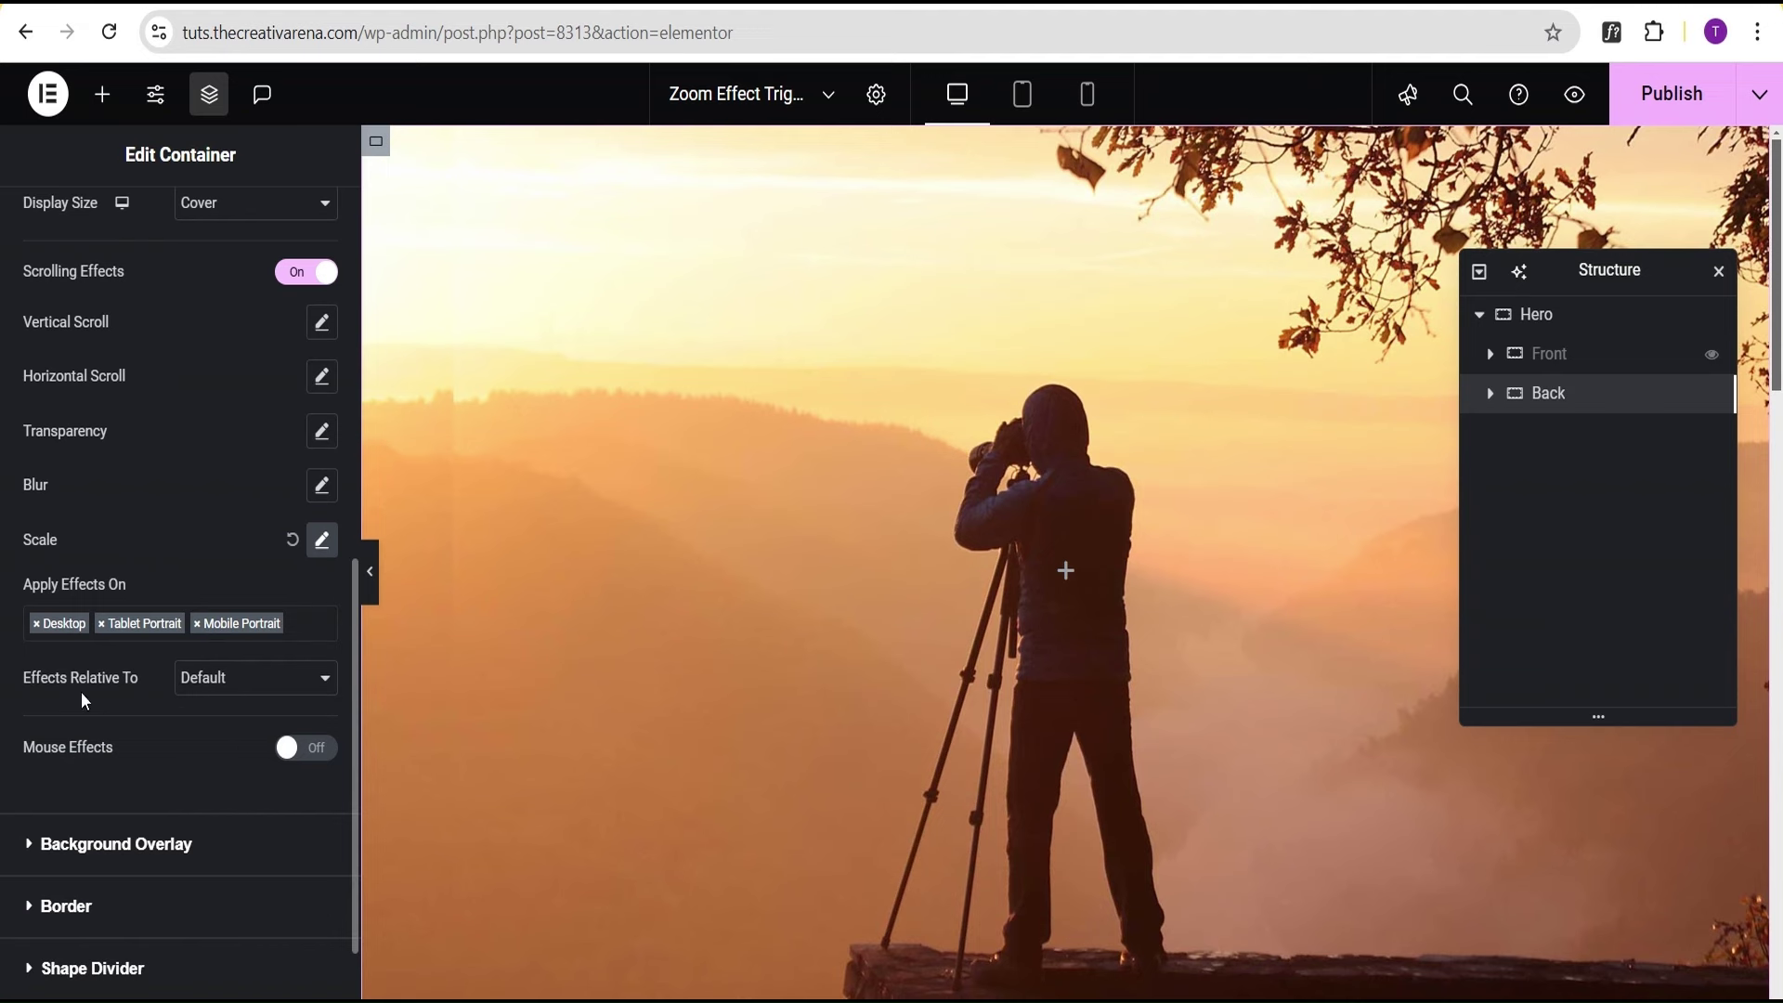
left_click(235, 679)
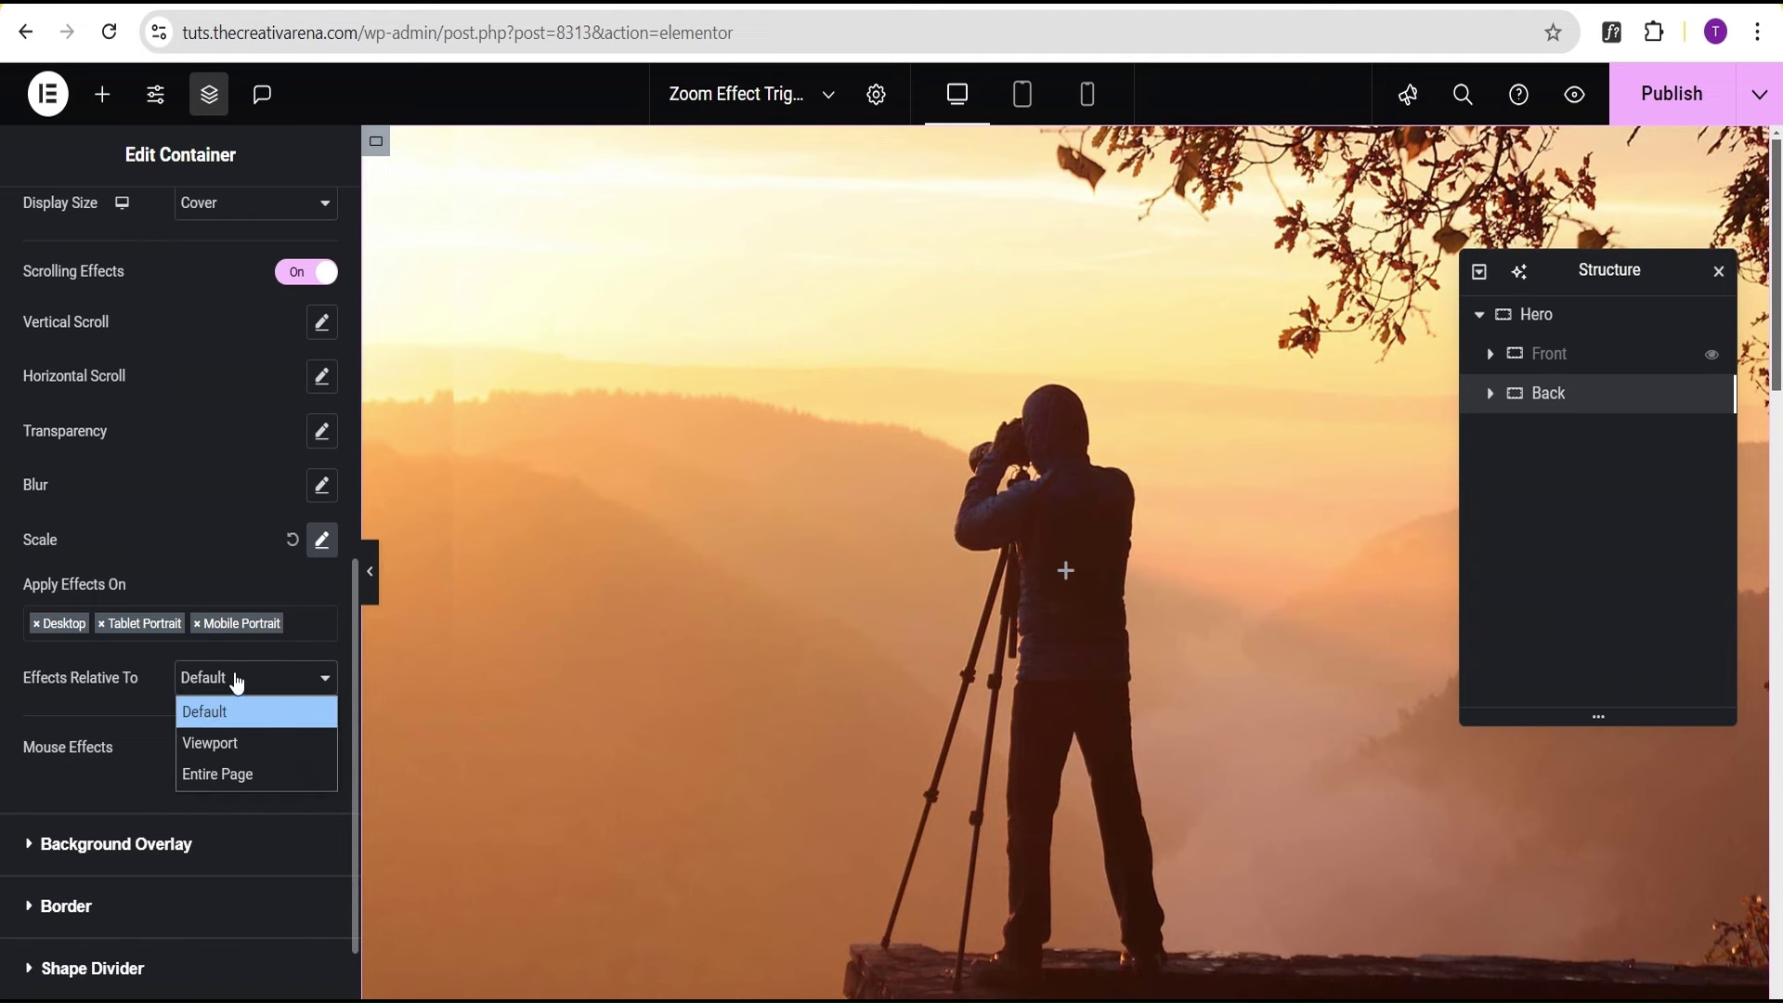
left_click(221, 777)
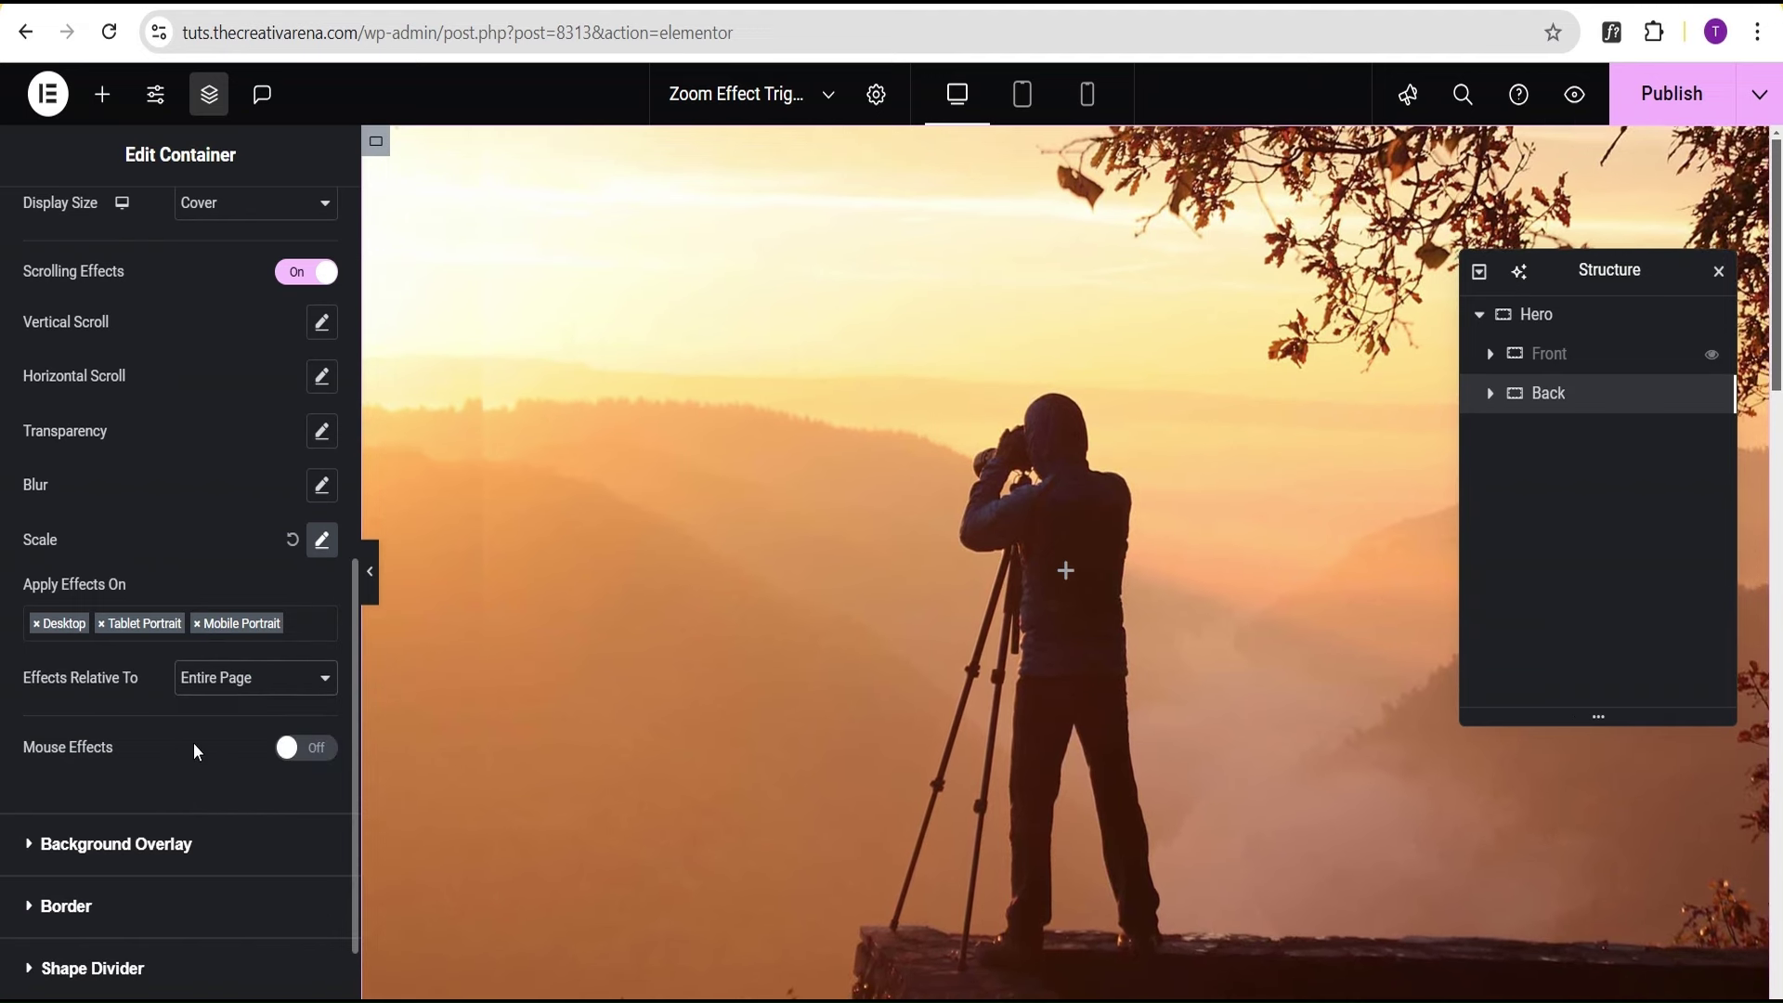
Add a container inside the Back container and duplicate it to get two side-by-side containers
scroll(167, 483, "up", 3)
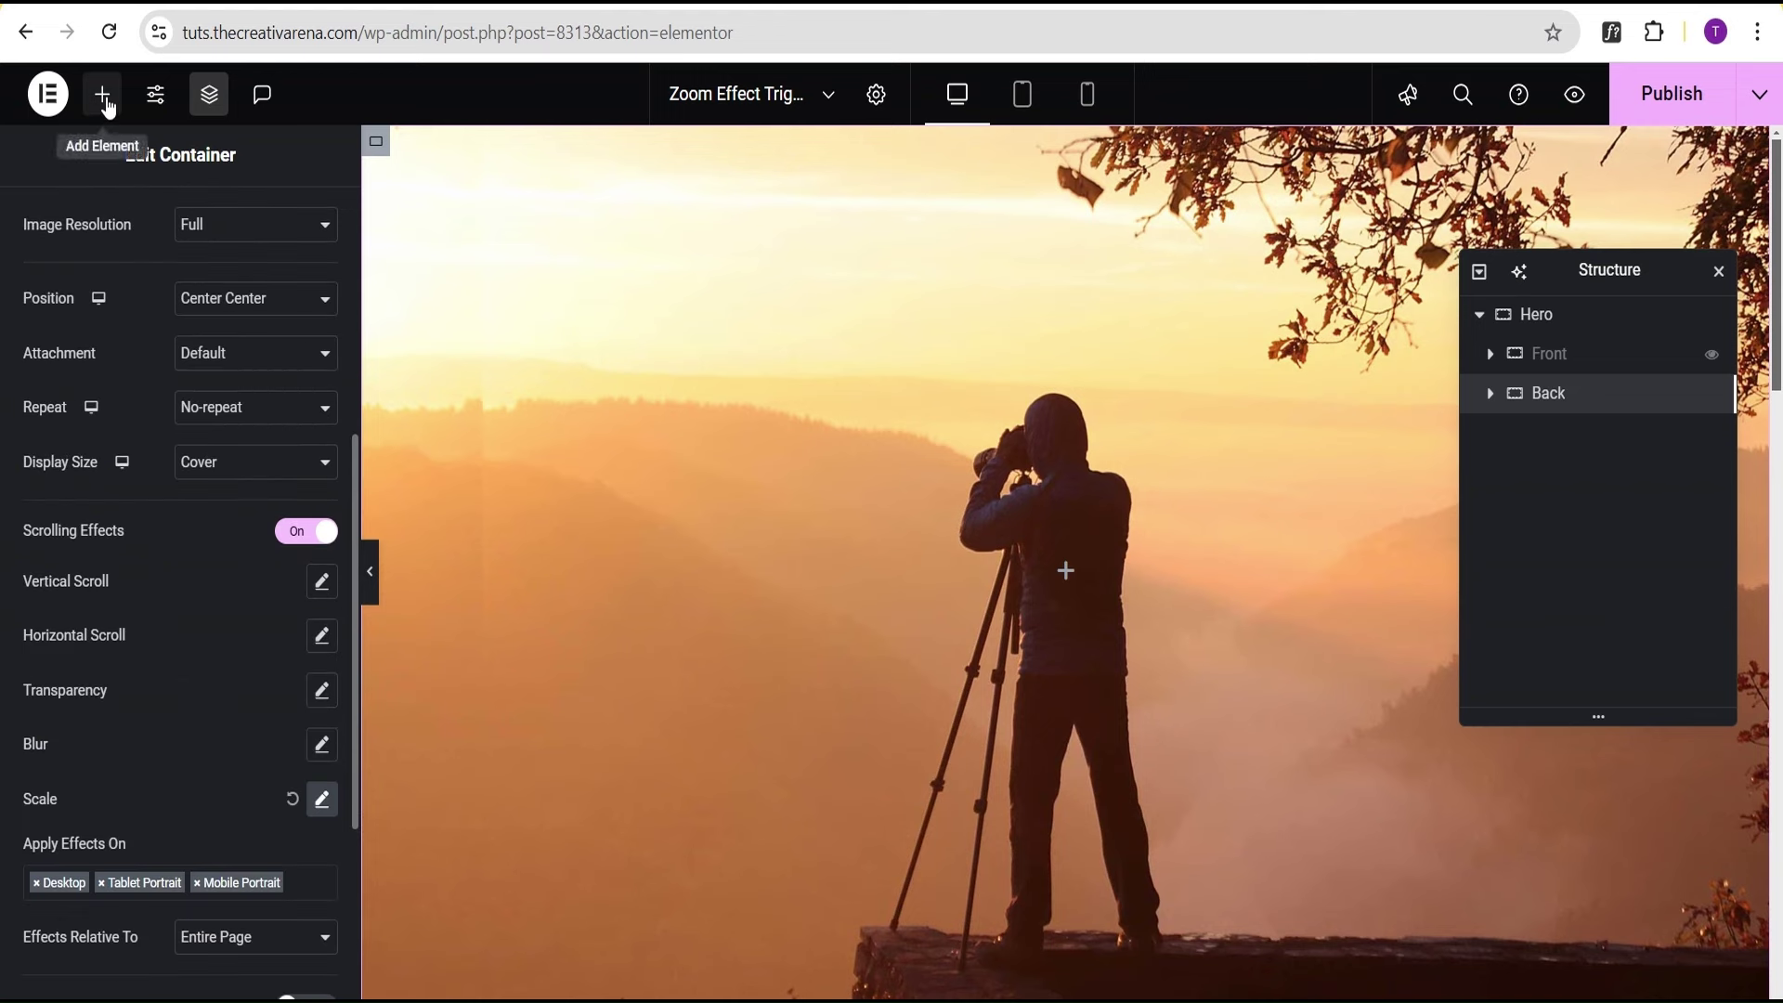
left_click(104, 98)
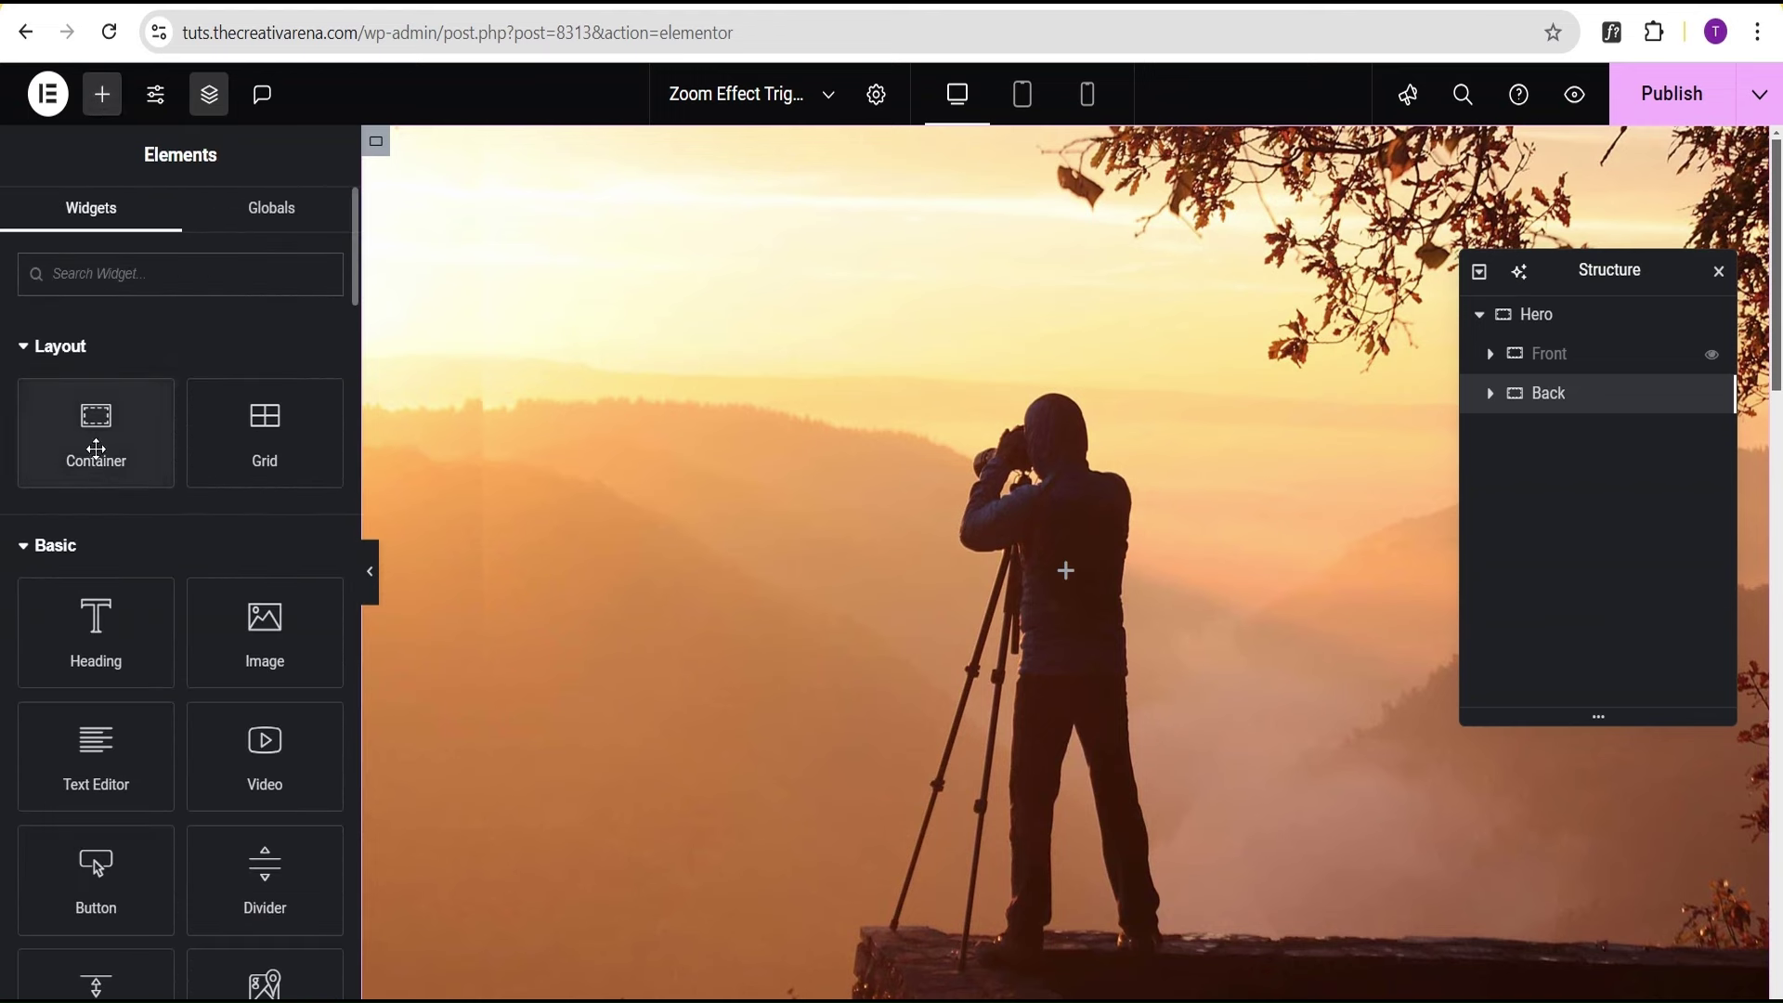
left_click_drag(96, 449, 1001, 605)
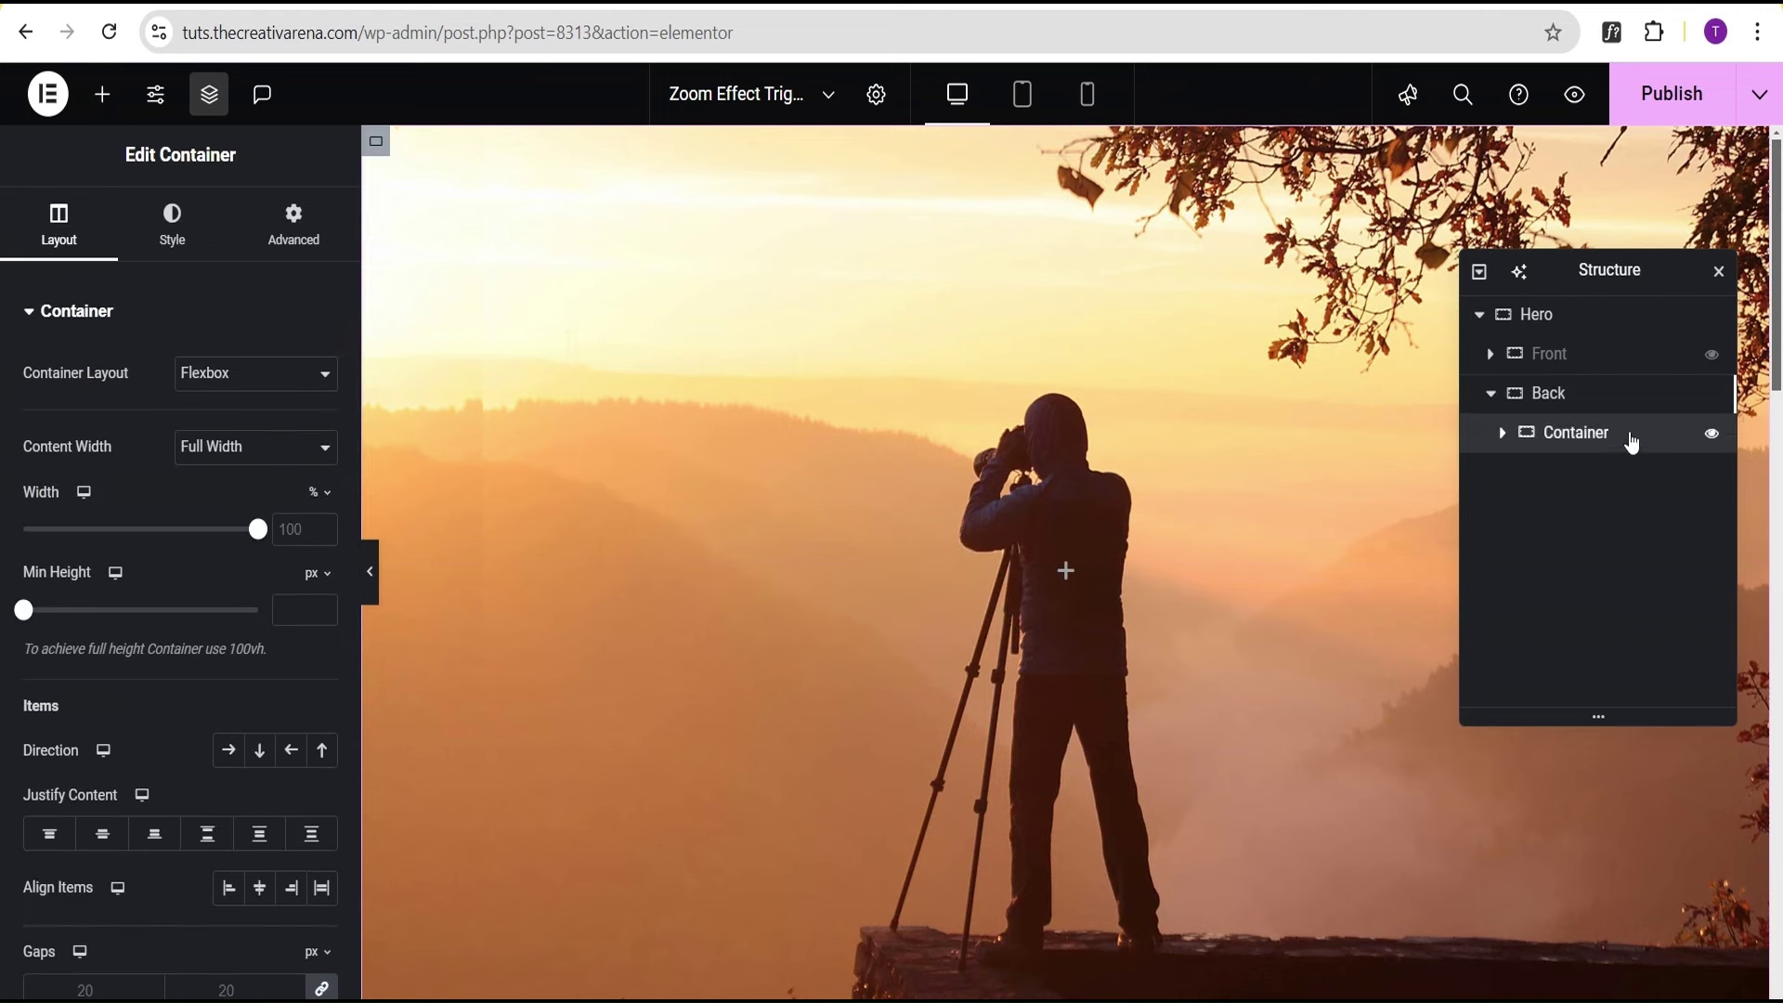
right_click(1632, 441)
left_click(1593, 392)
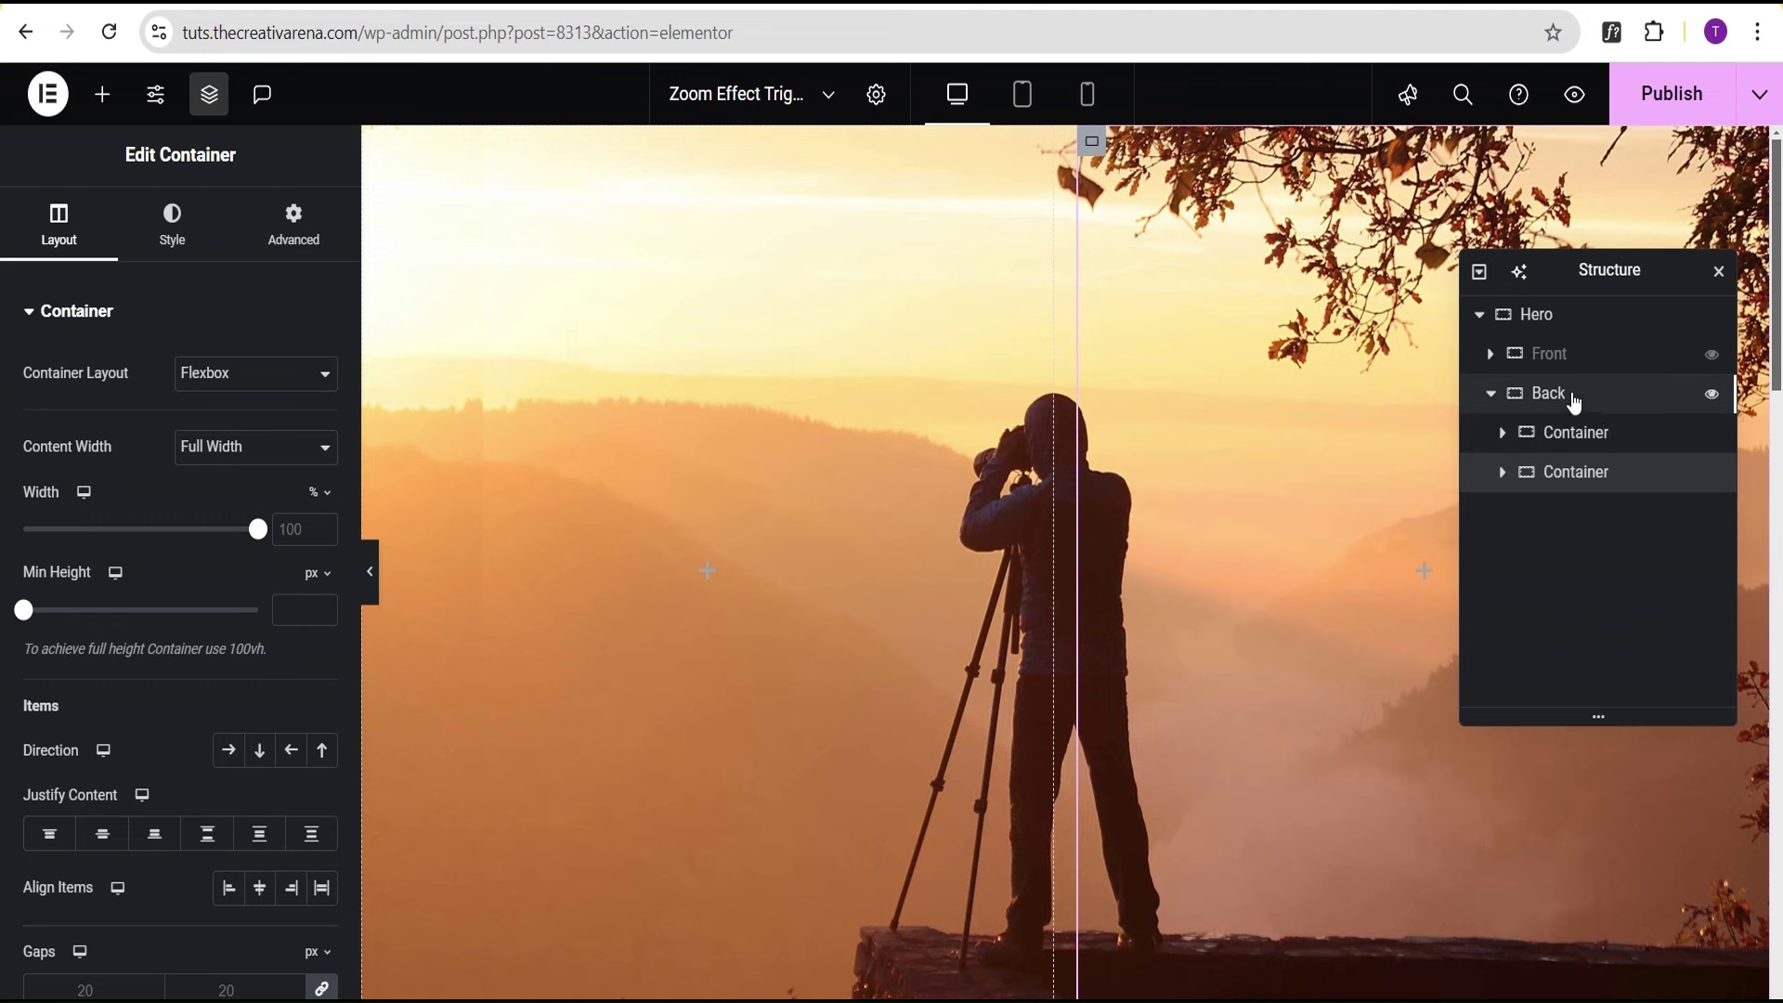
Make the Back container sticky to Top in its motion effects, with Stay In Column turned on
left_click(1578, 397)
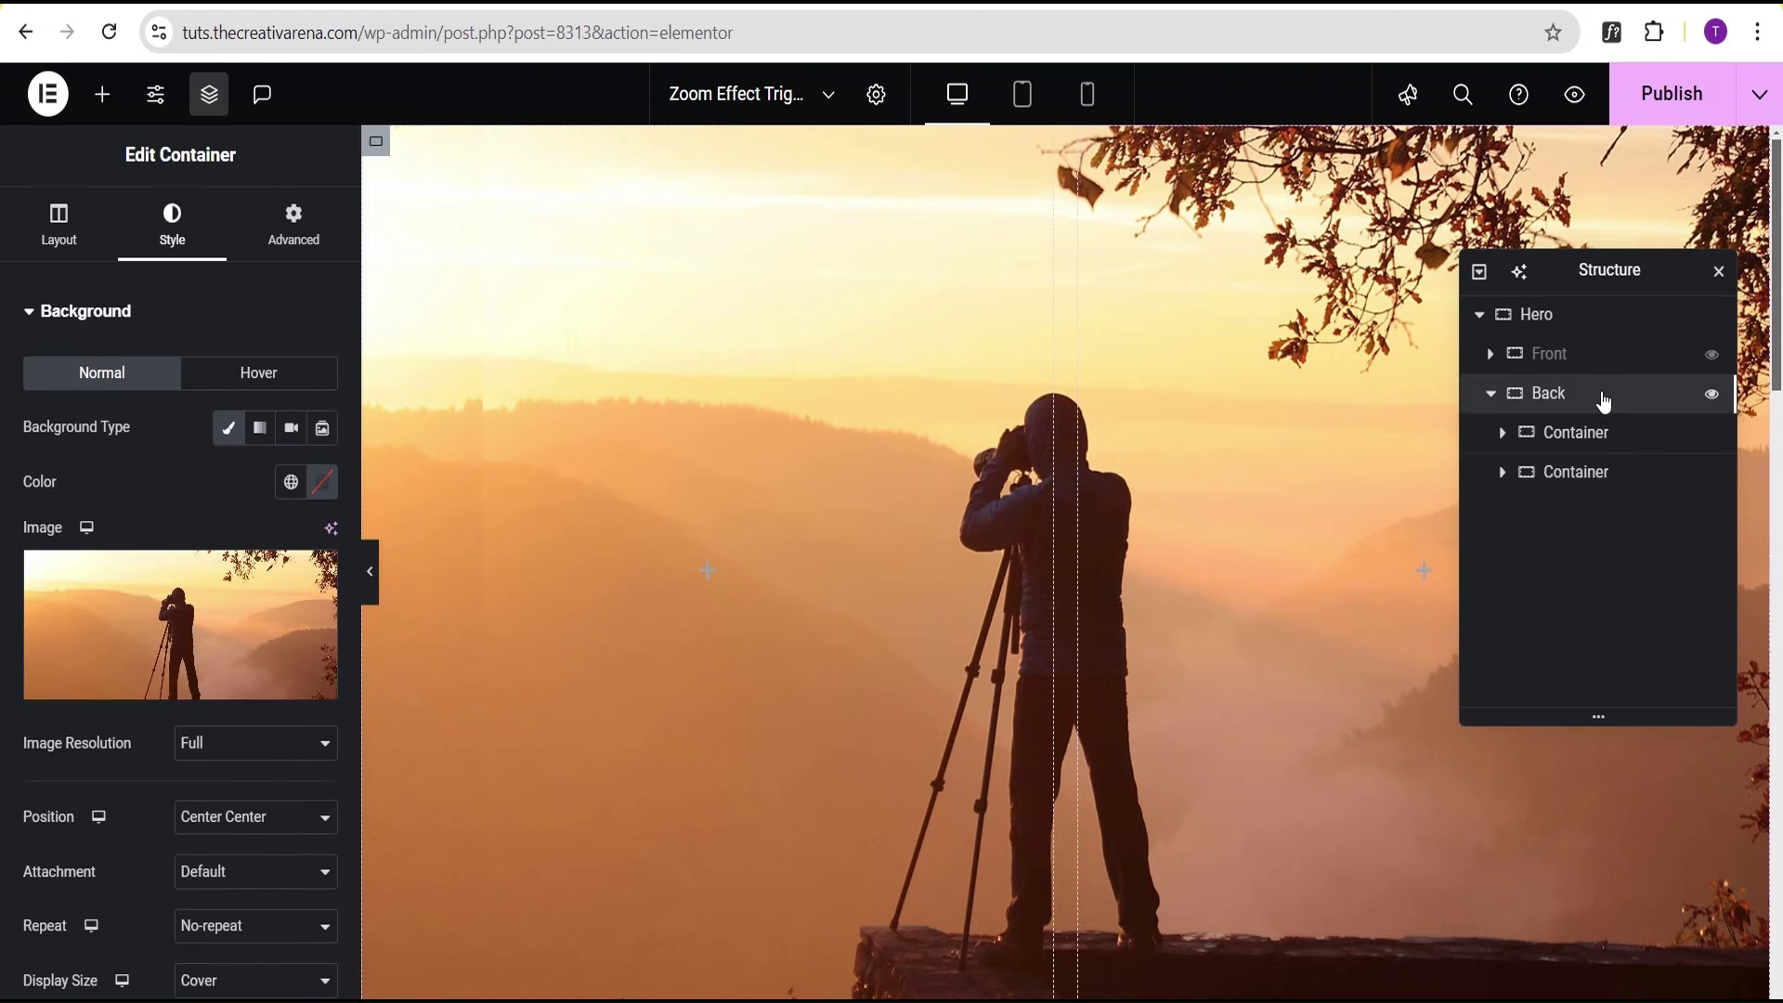
left_click(292, 230)
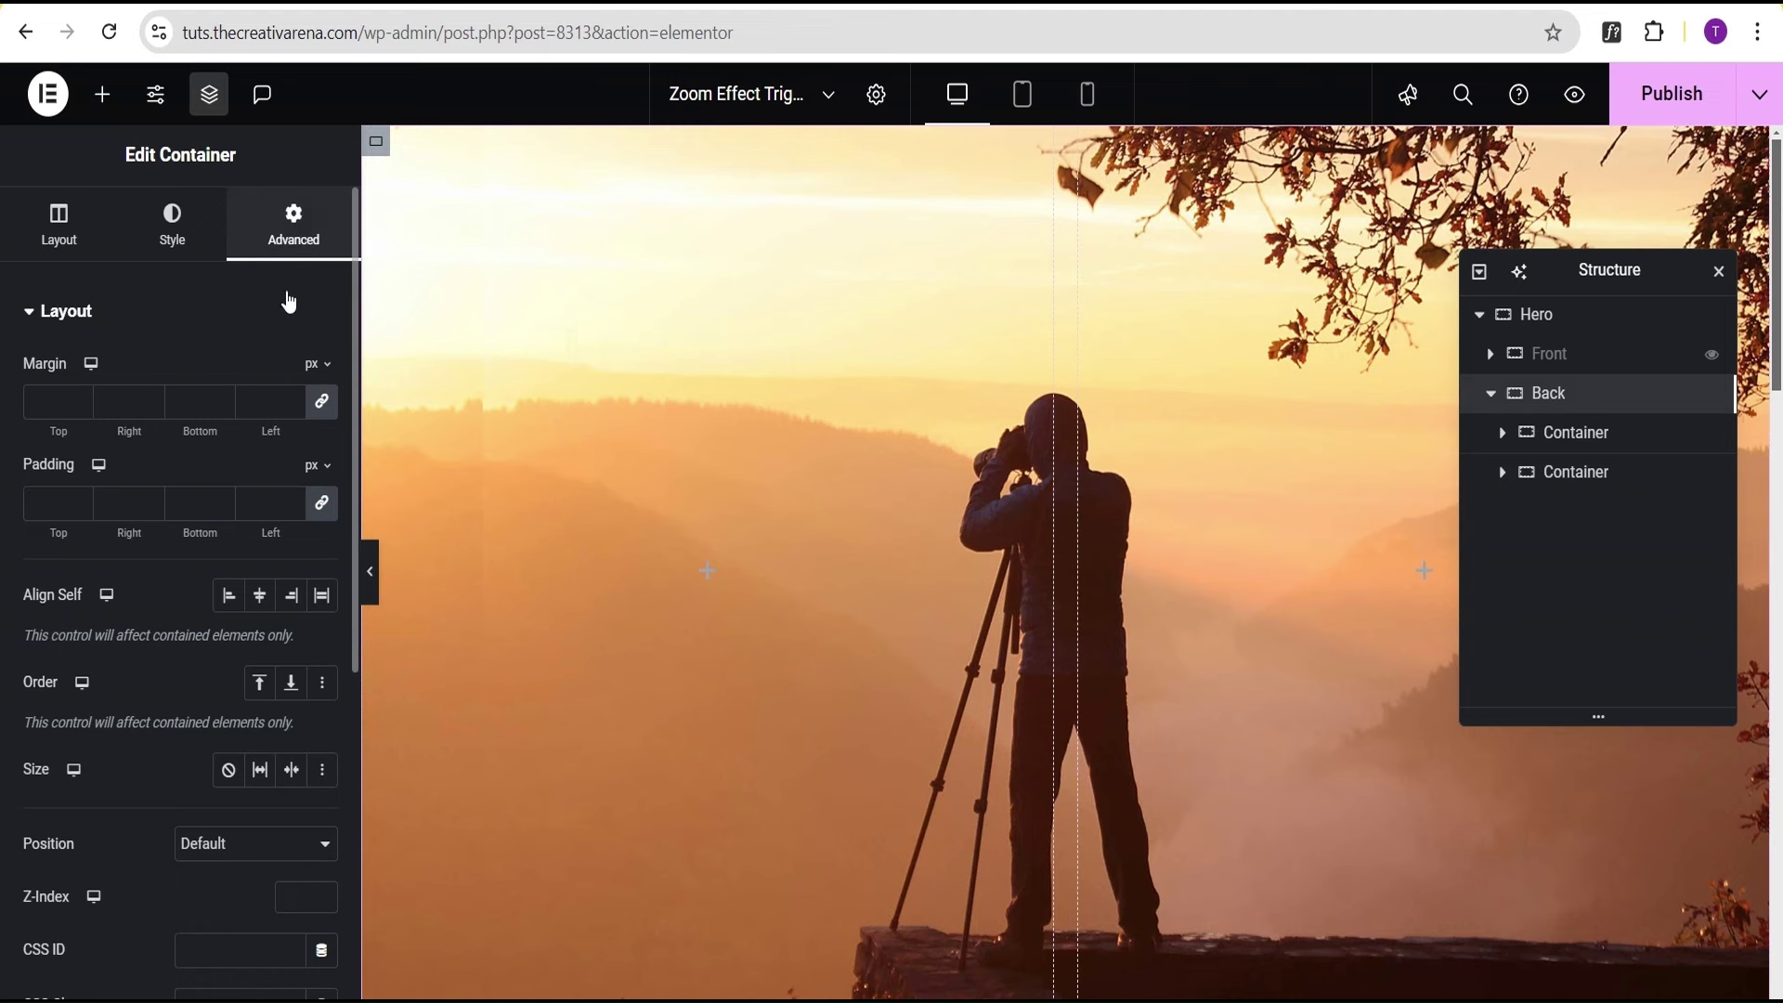
scroll(288, 301, "down", 6)
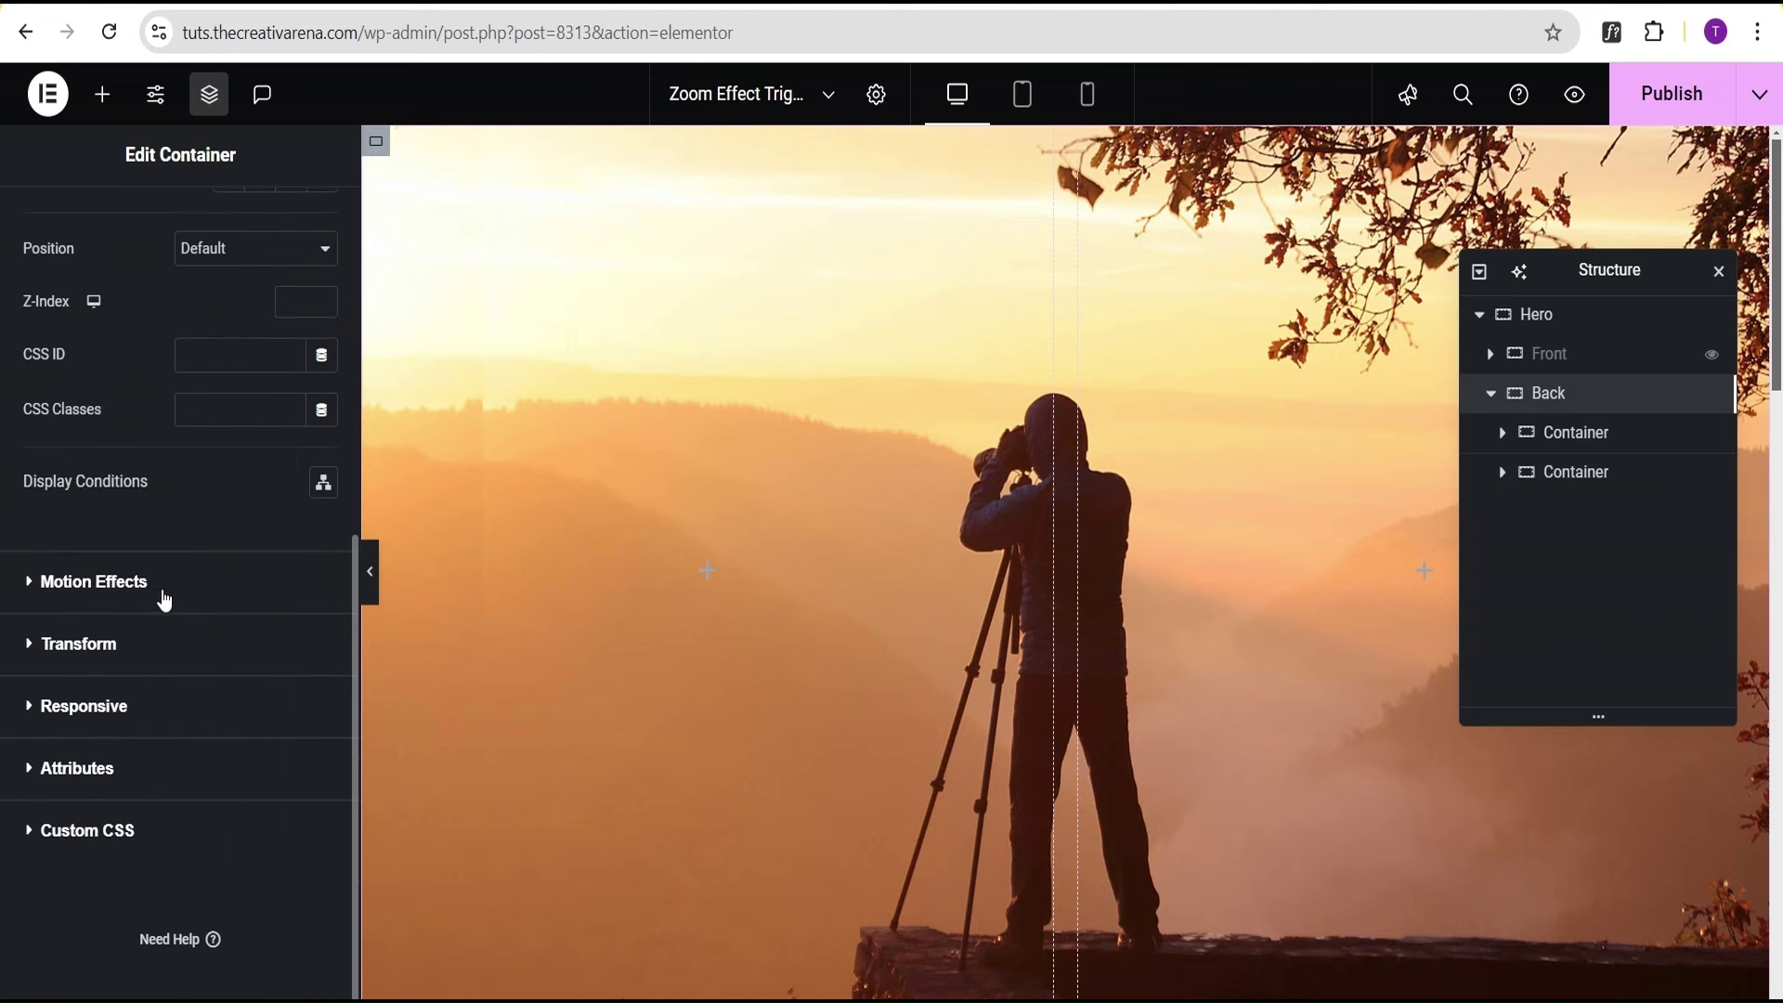
left_click(164, 599)
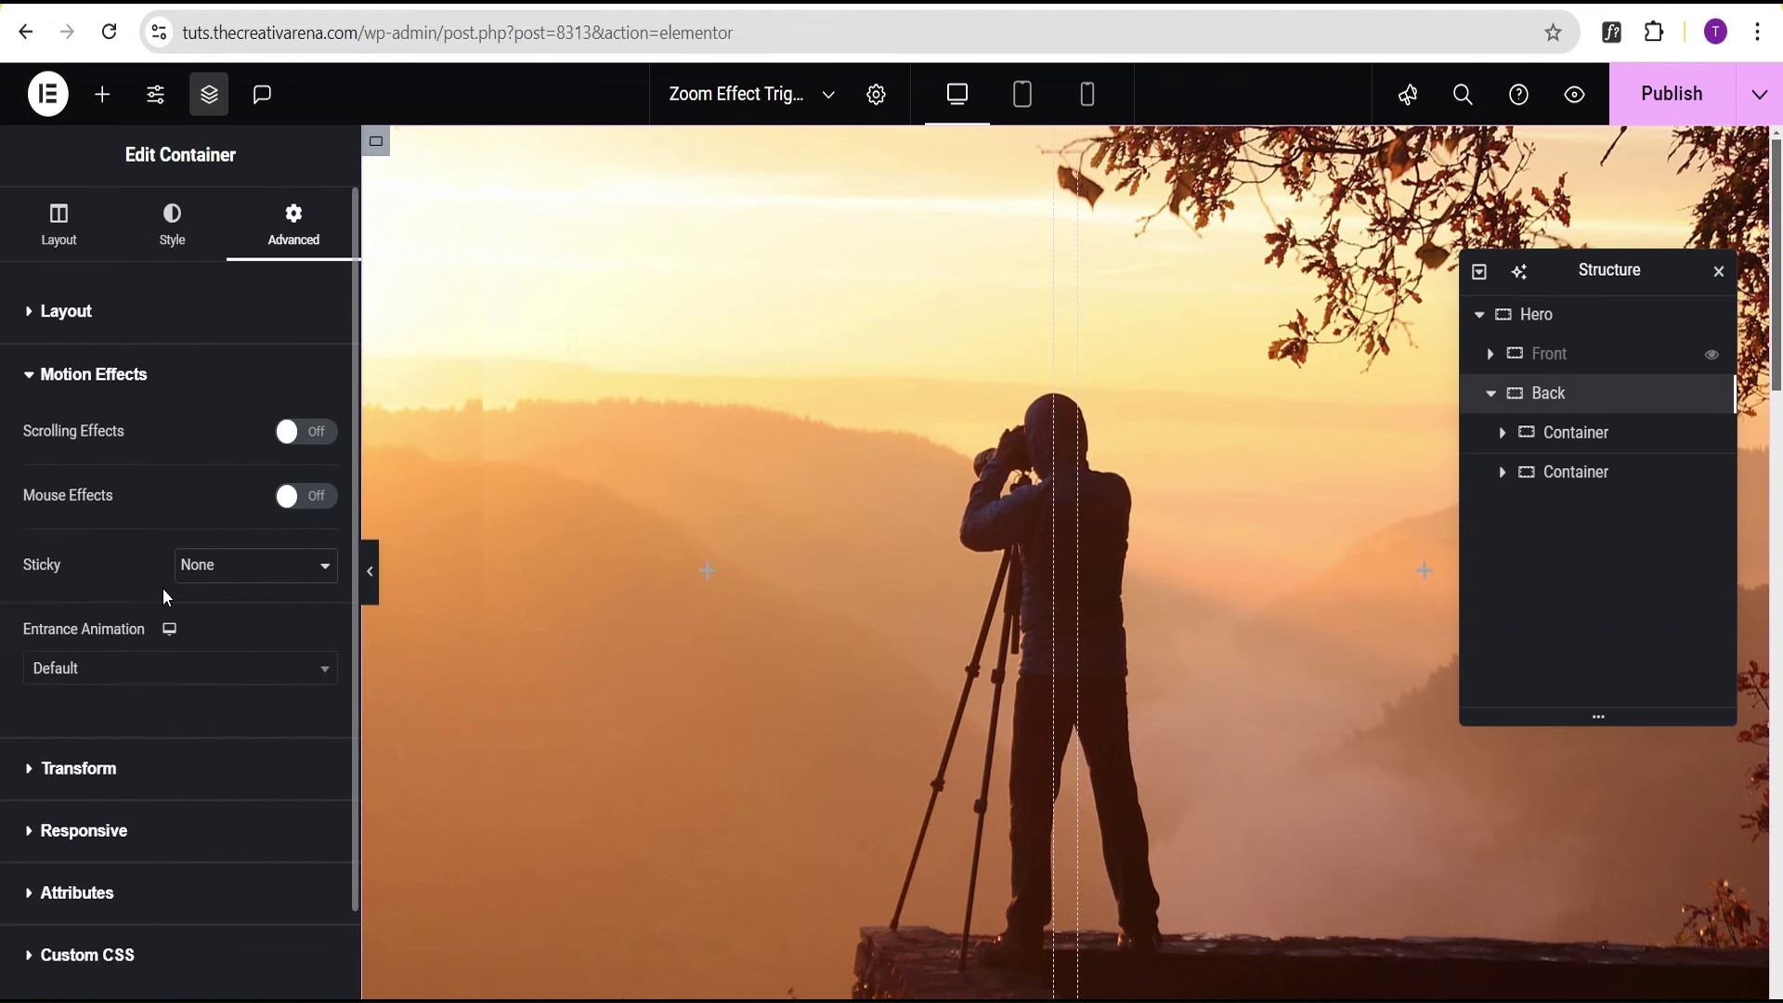
left_click(225, 573)
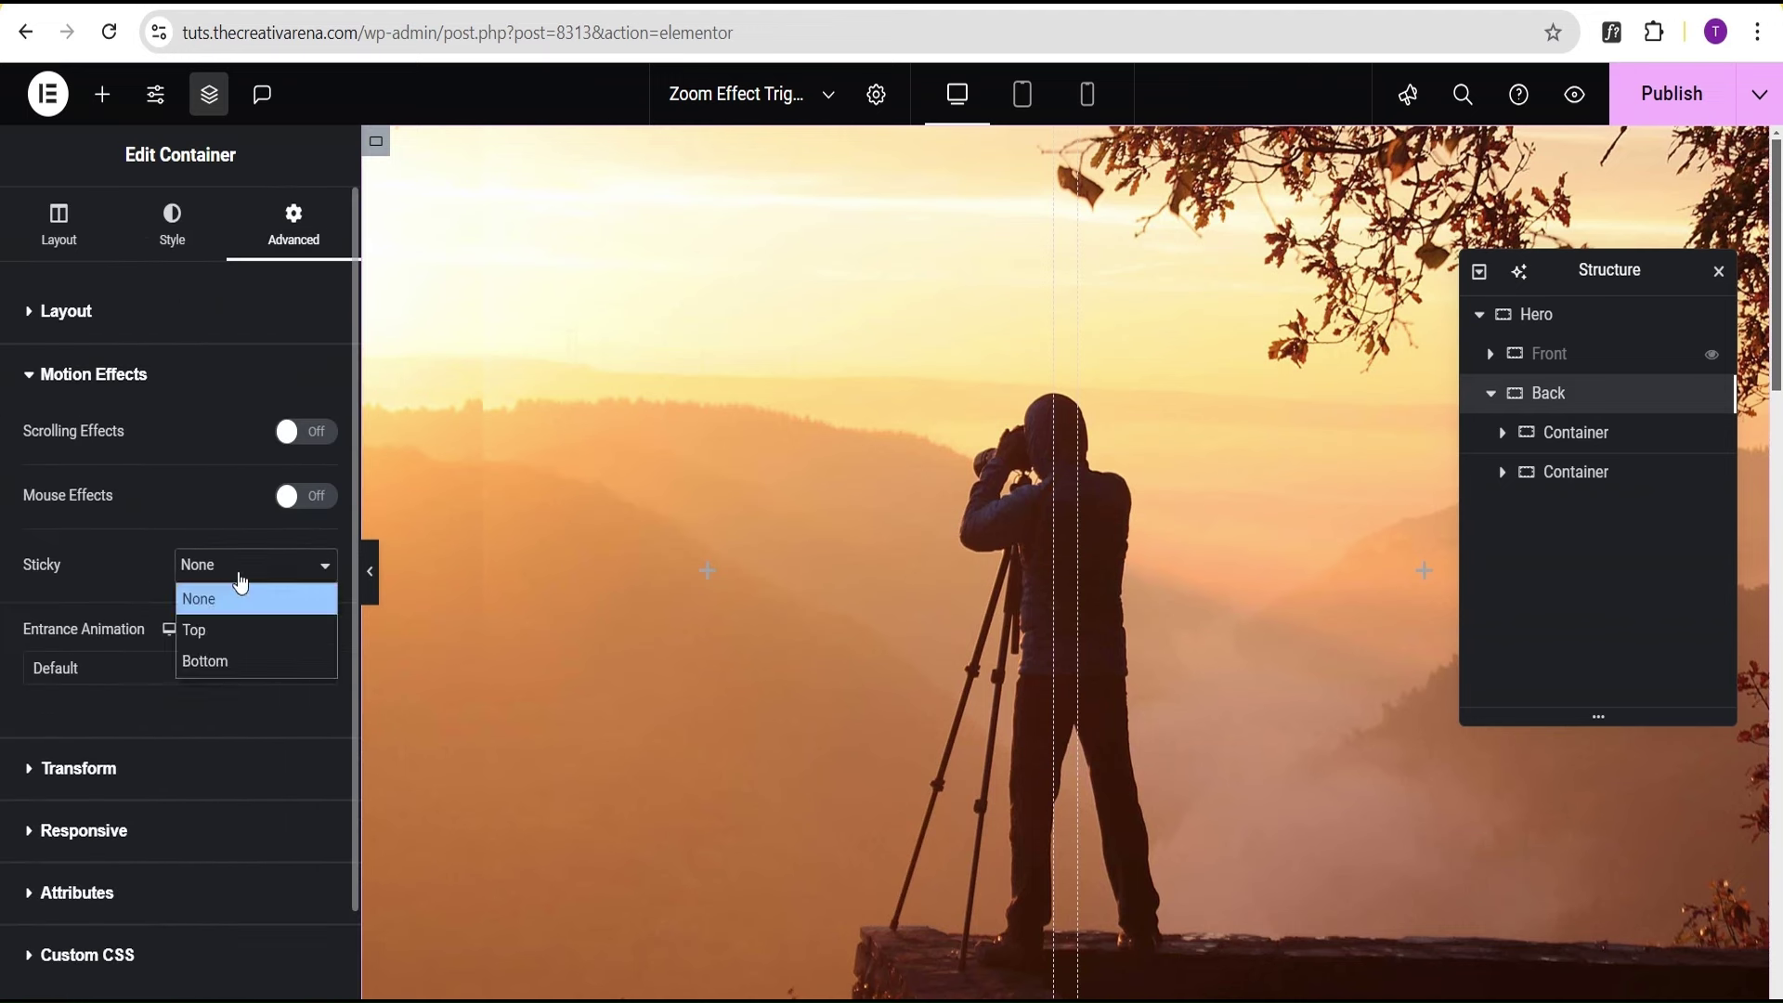
left_click(237, 638)
scroll(140, 669, "down", 3)
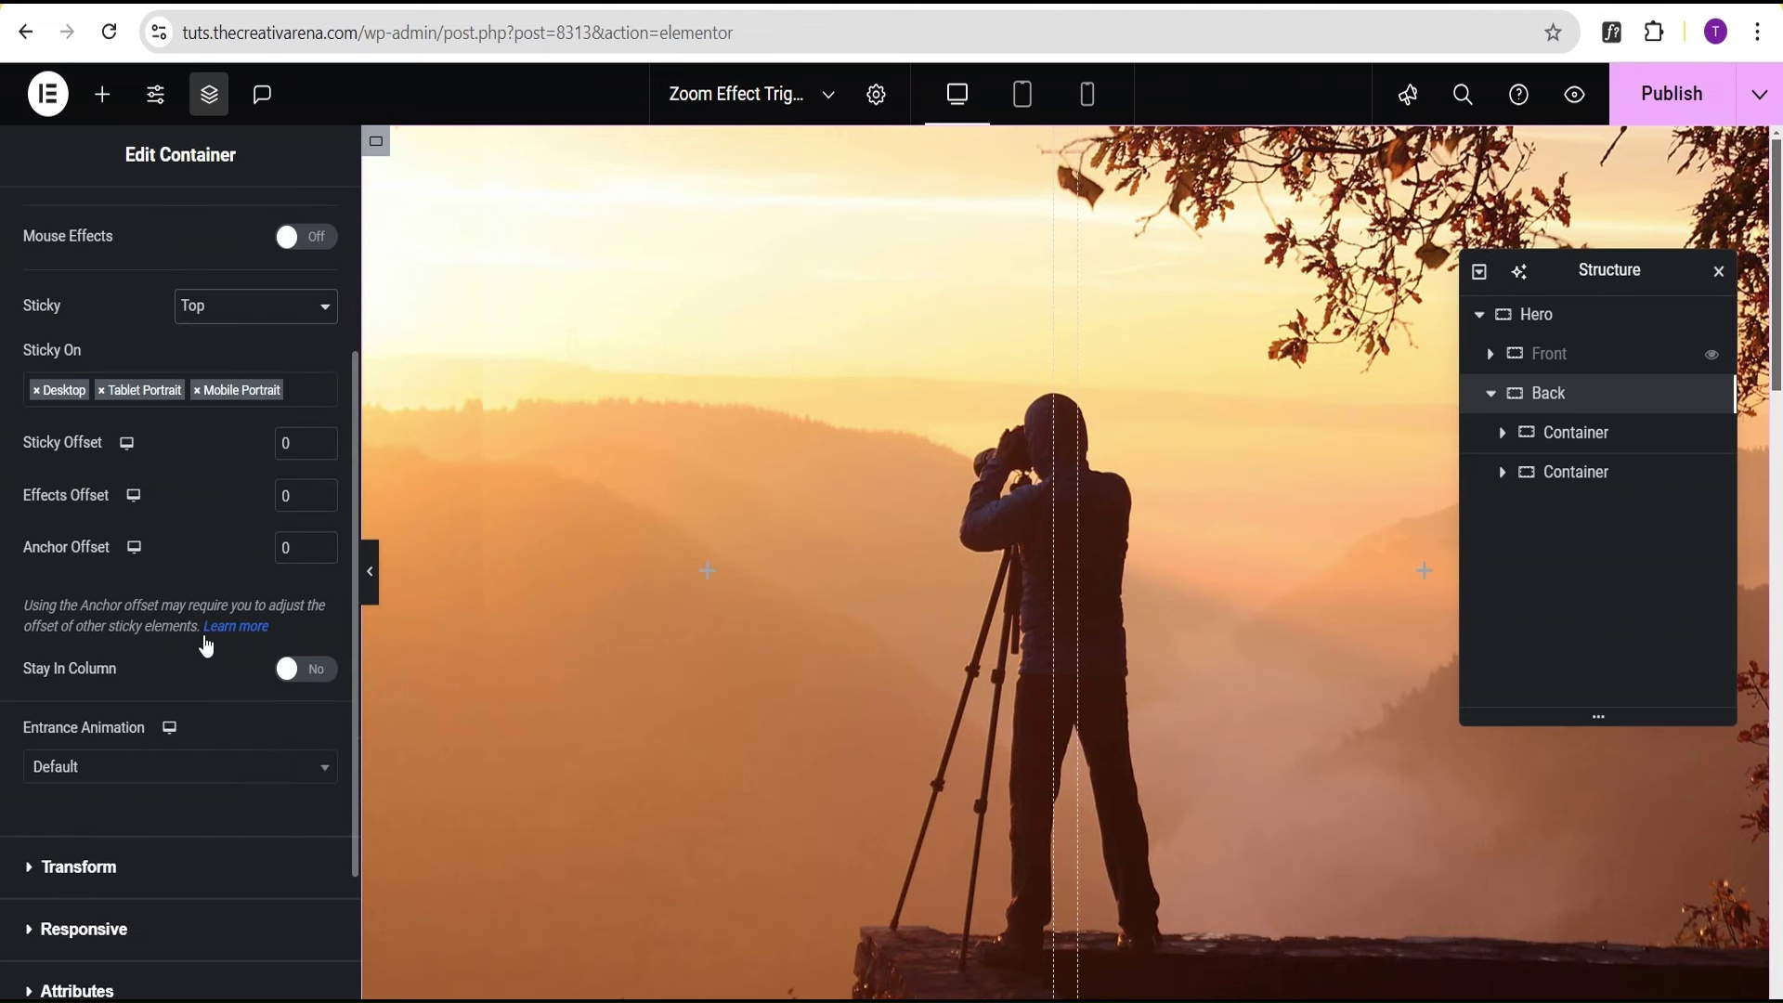
left_click(307, 679)
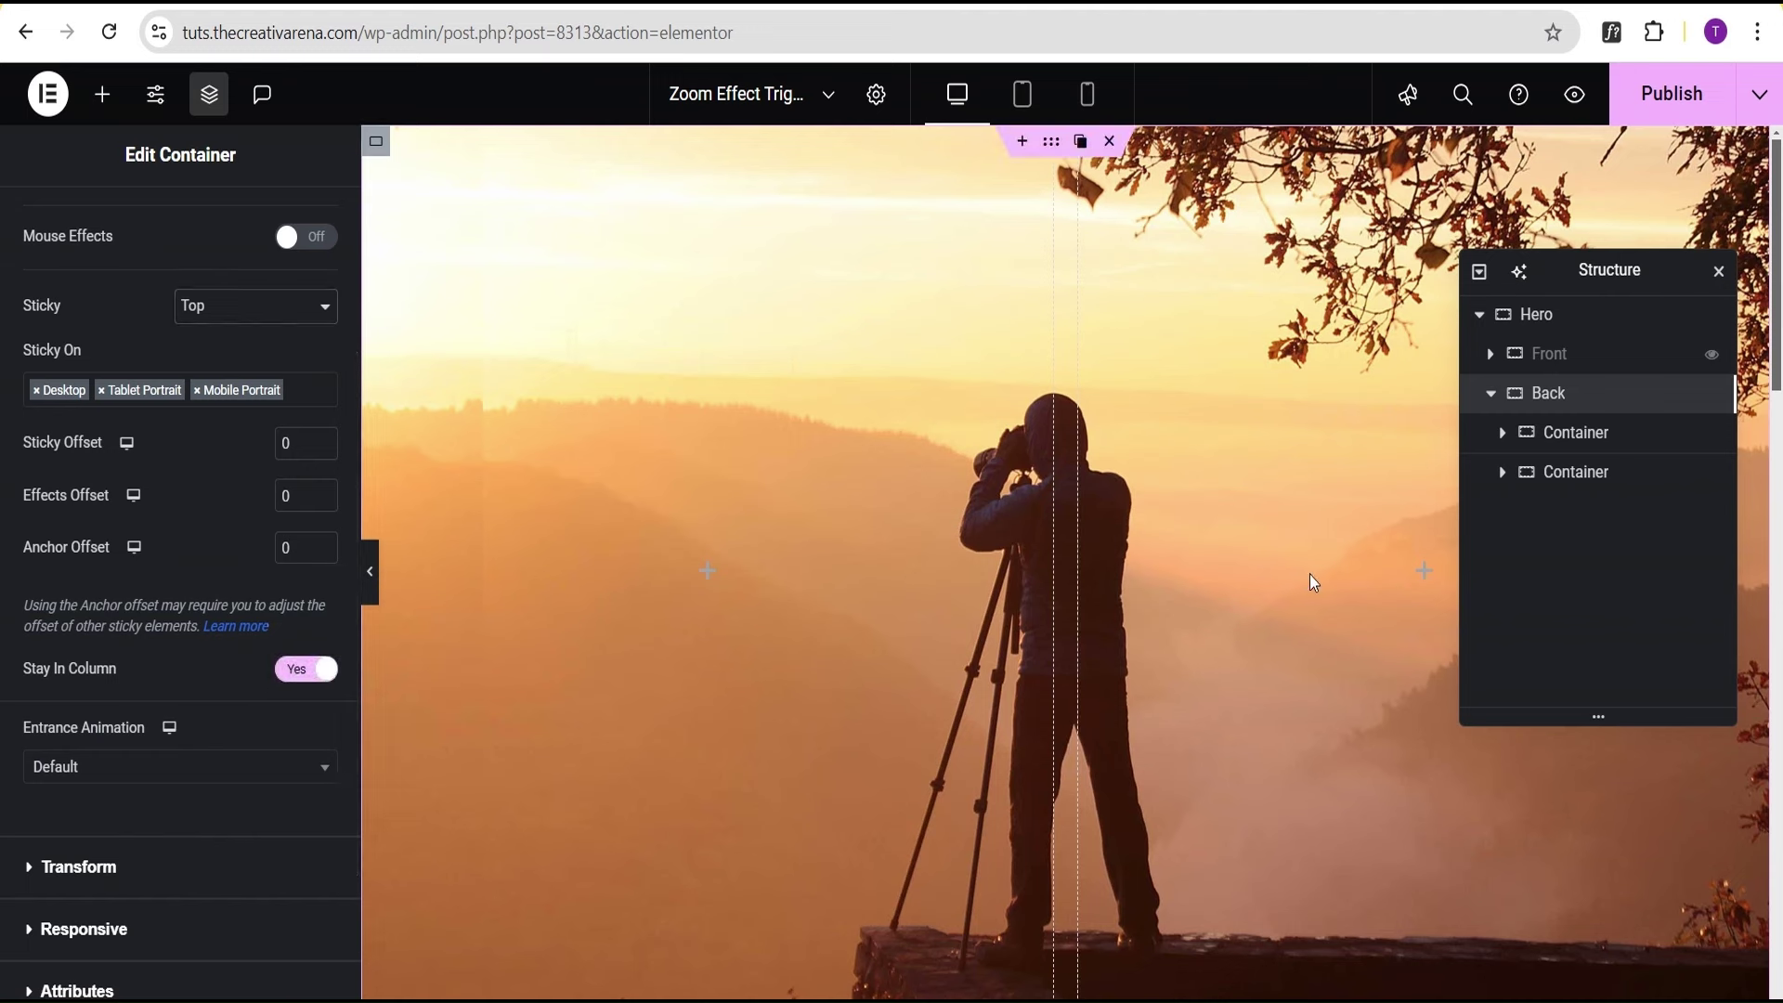
Rename the first container inside Back as "image" and the second as "content"
double_click(1575, 444)
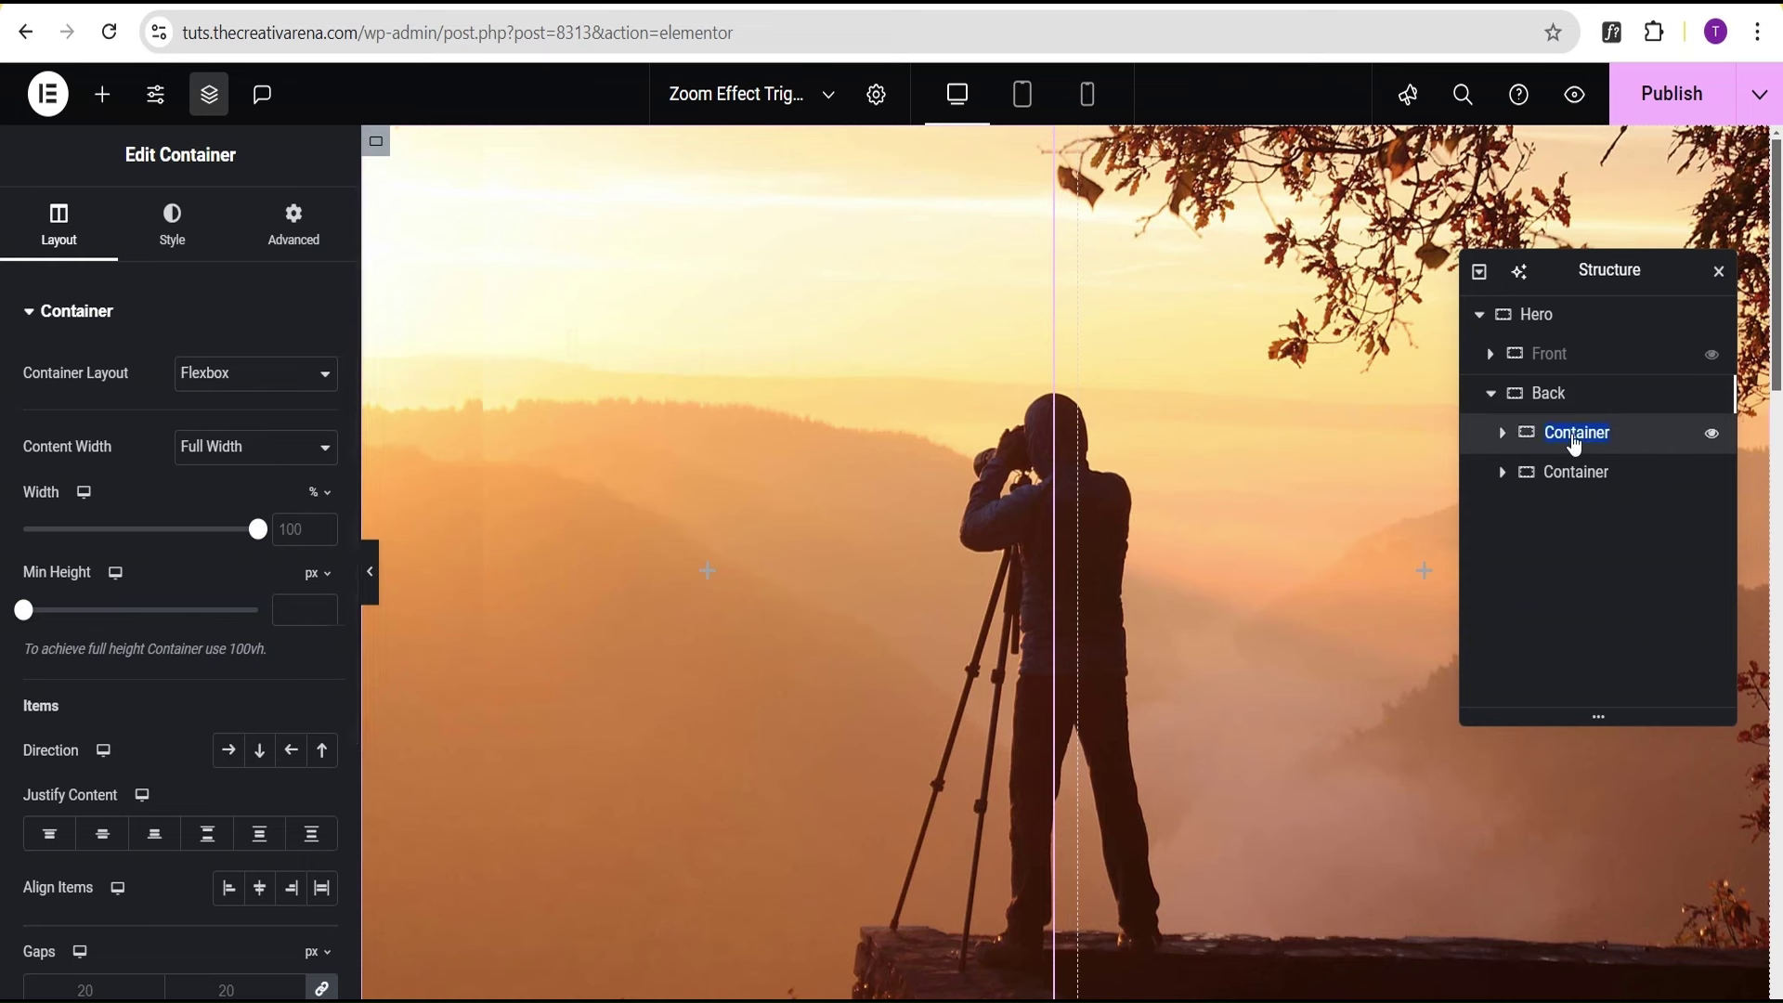
key("BackSpace")
type("image")
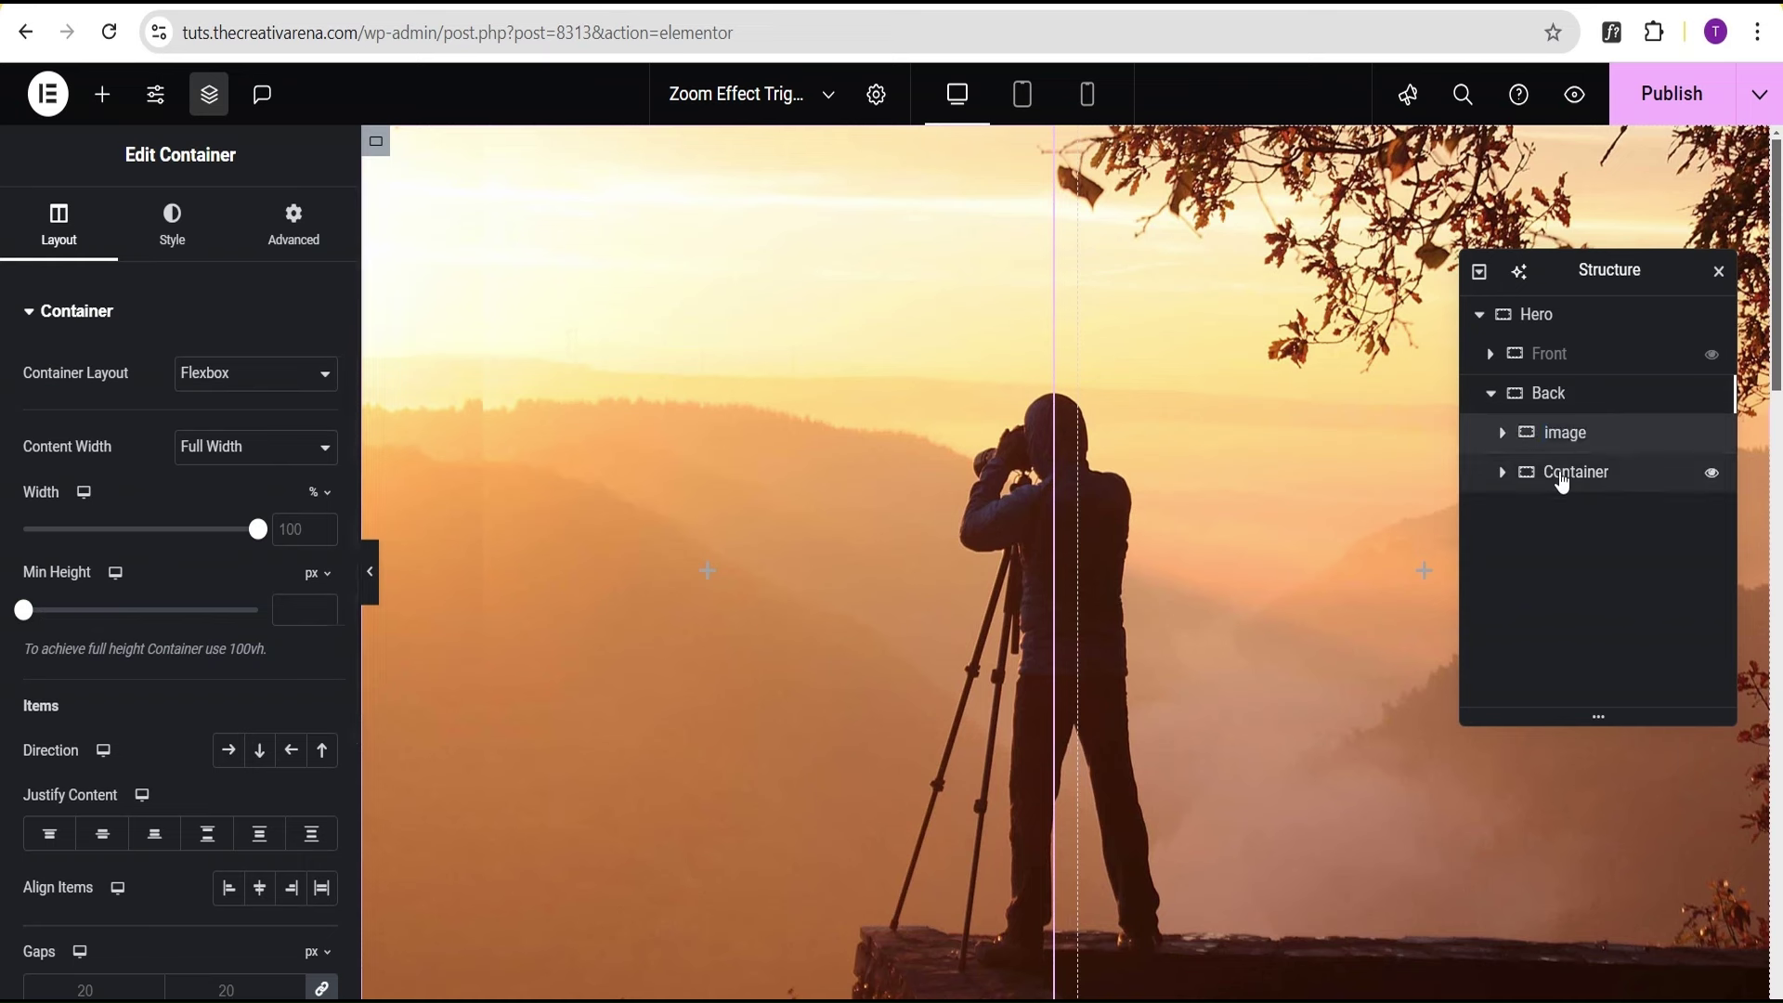
double_click(1564, 472)
type("content")
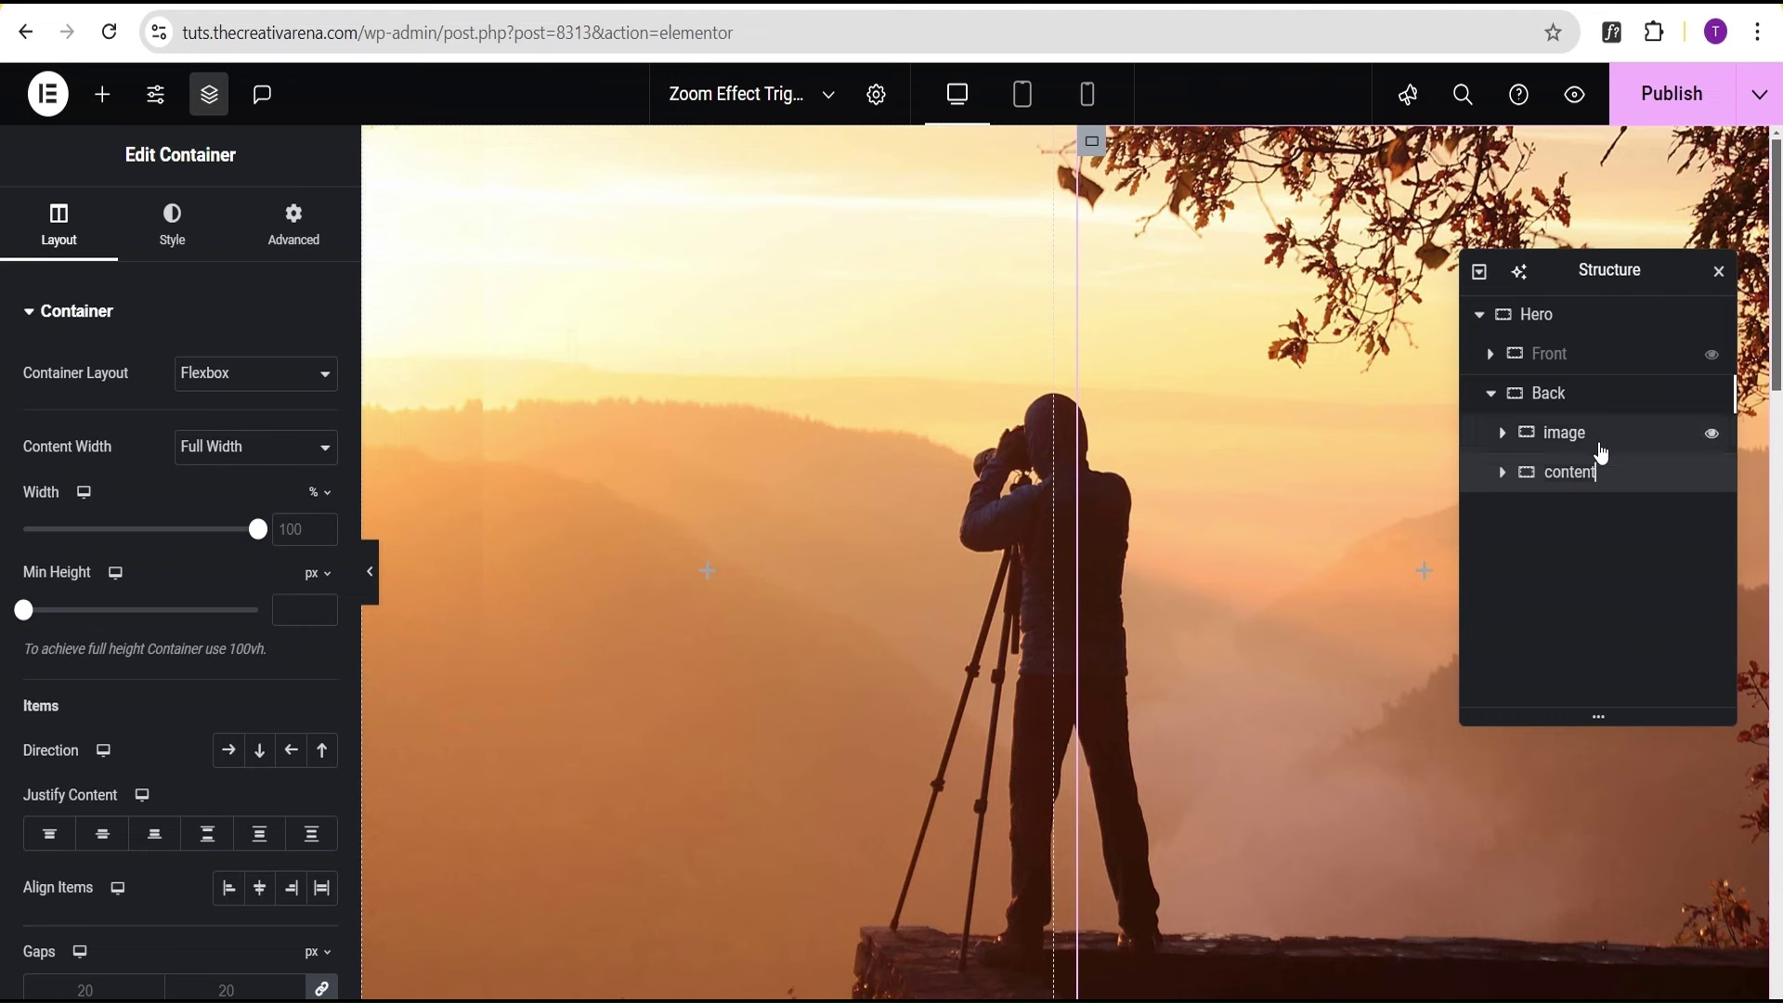
Justify the image container's content to Center and add an Image widget inside it
left_click(1594, 435)
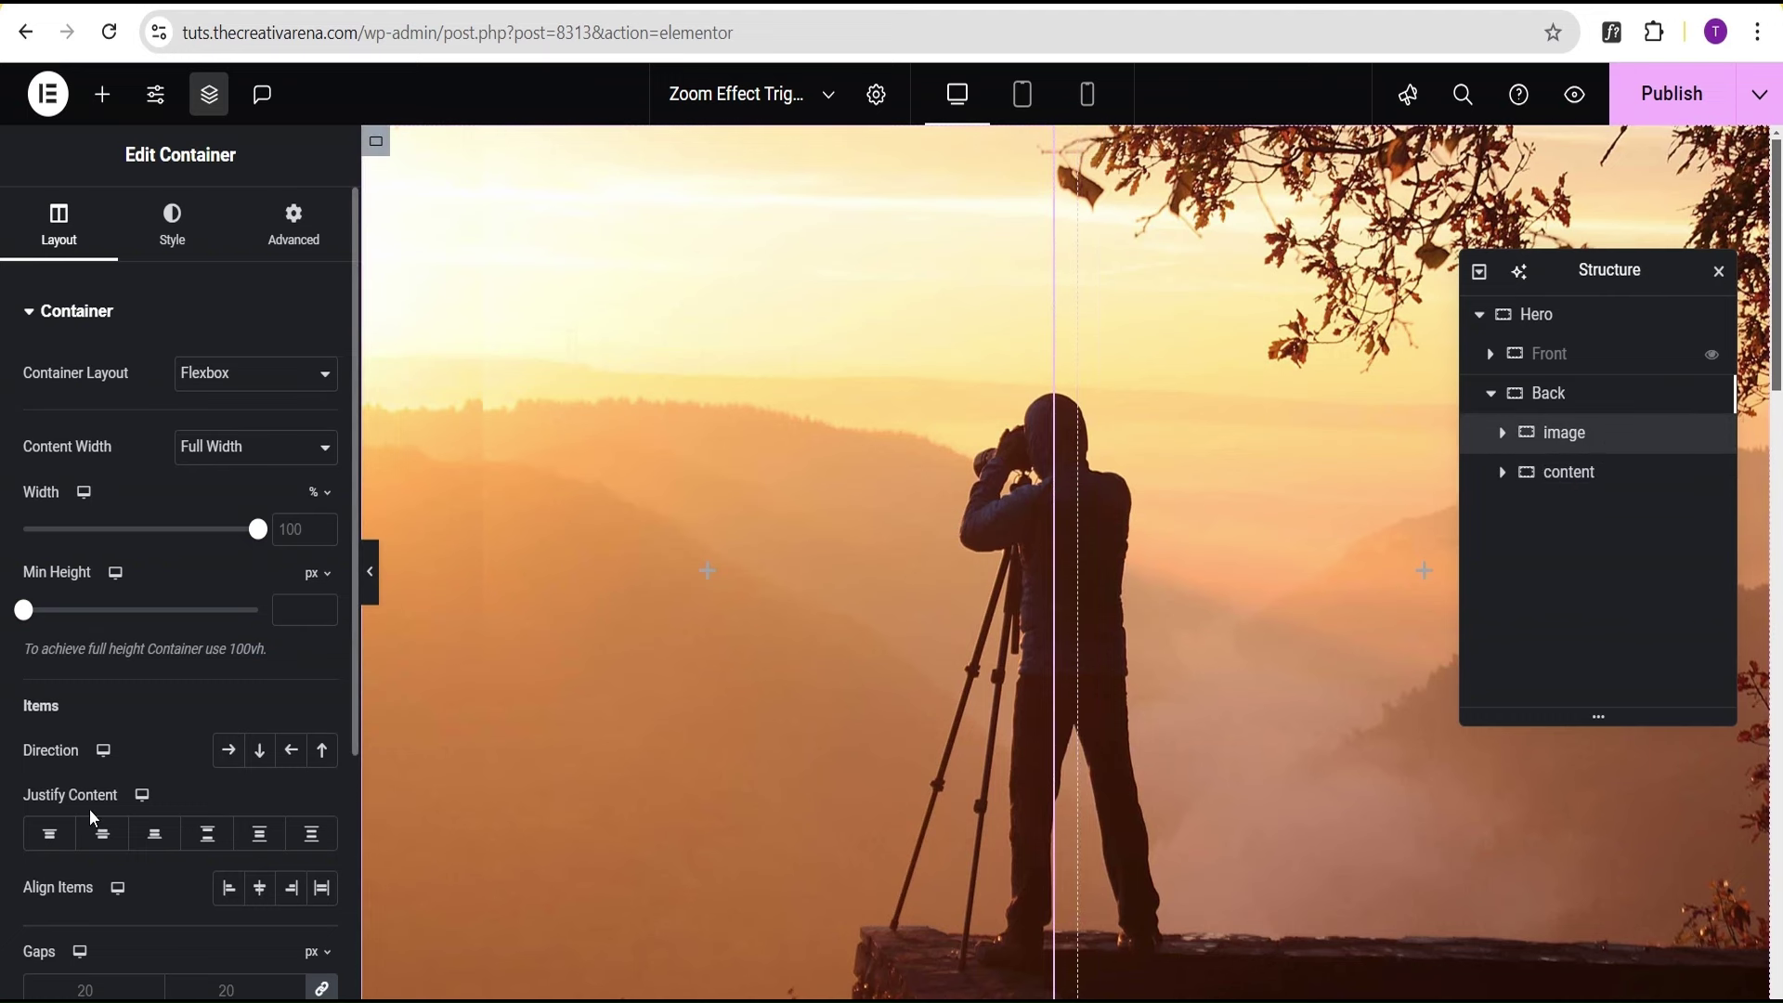
left_click(103, 847)
left_click(712, 578)
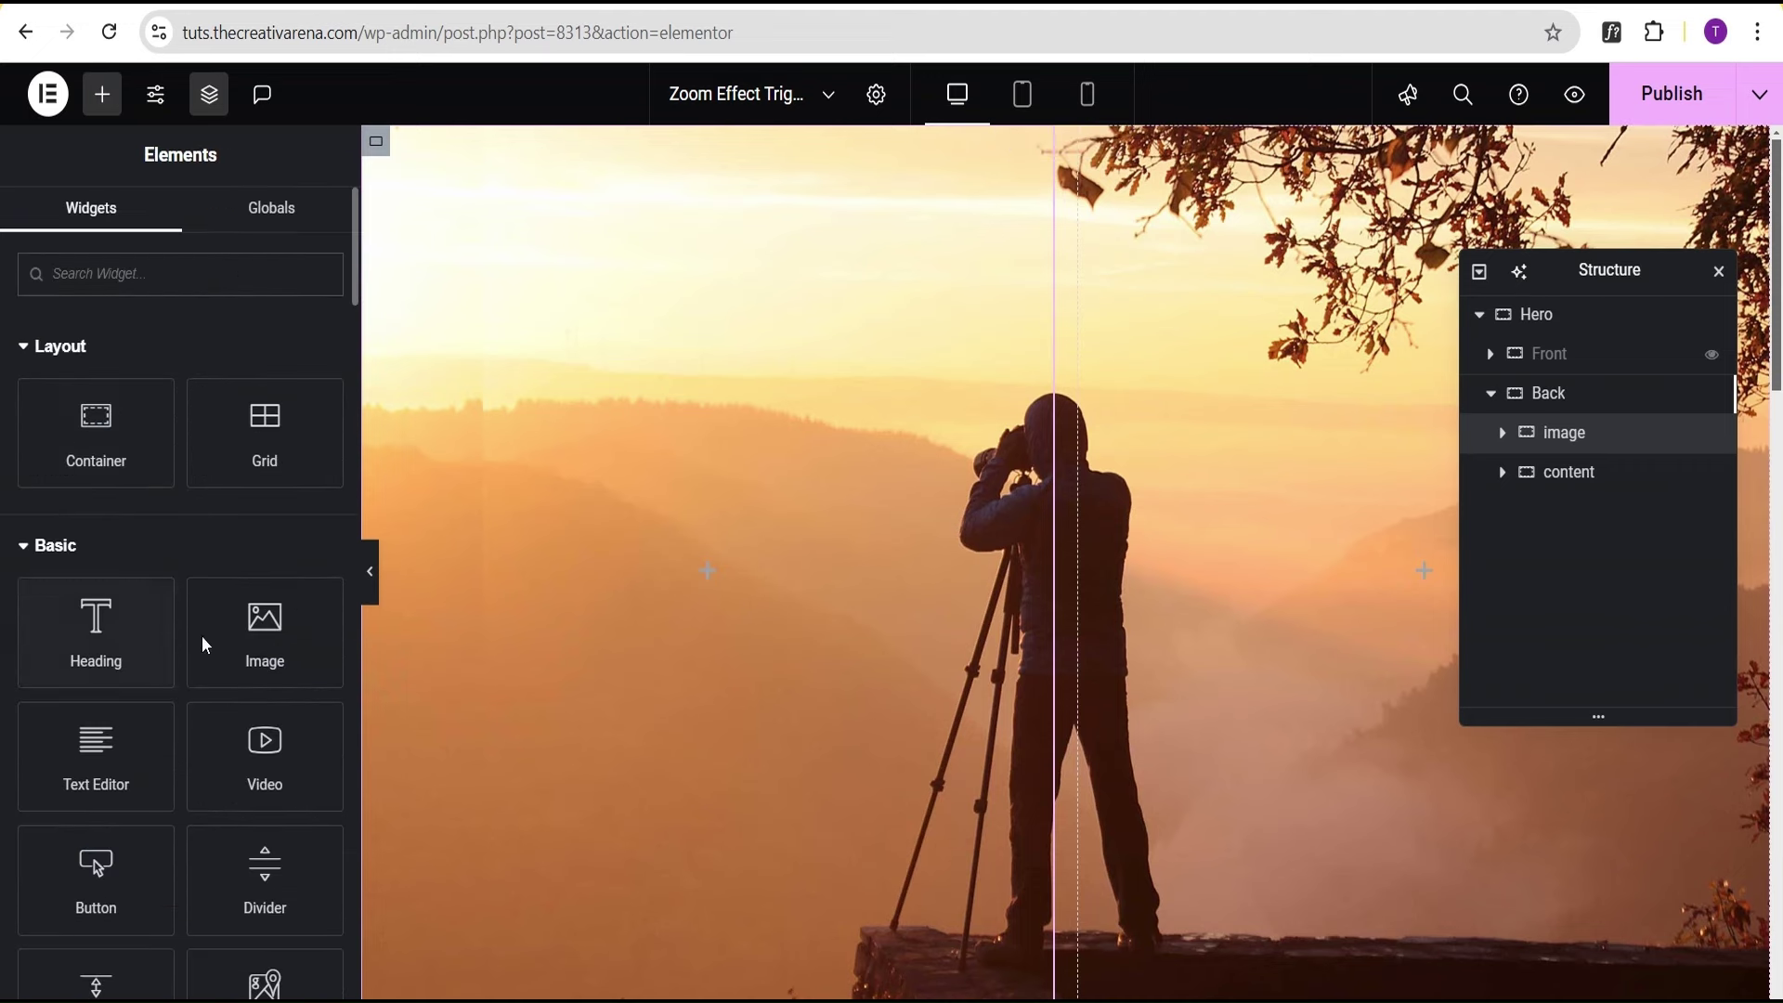
left_click_drag(260, 627, 721, 578)
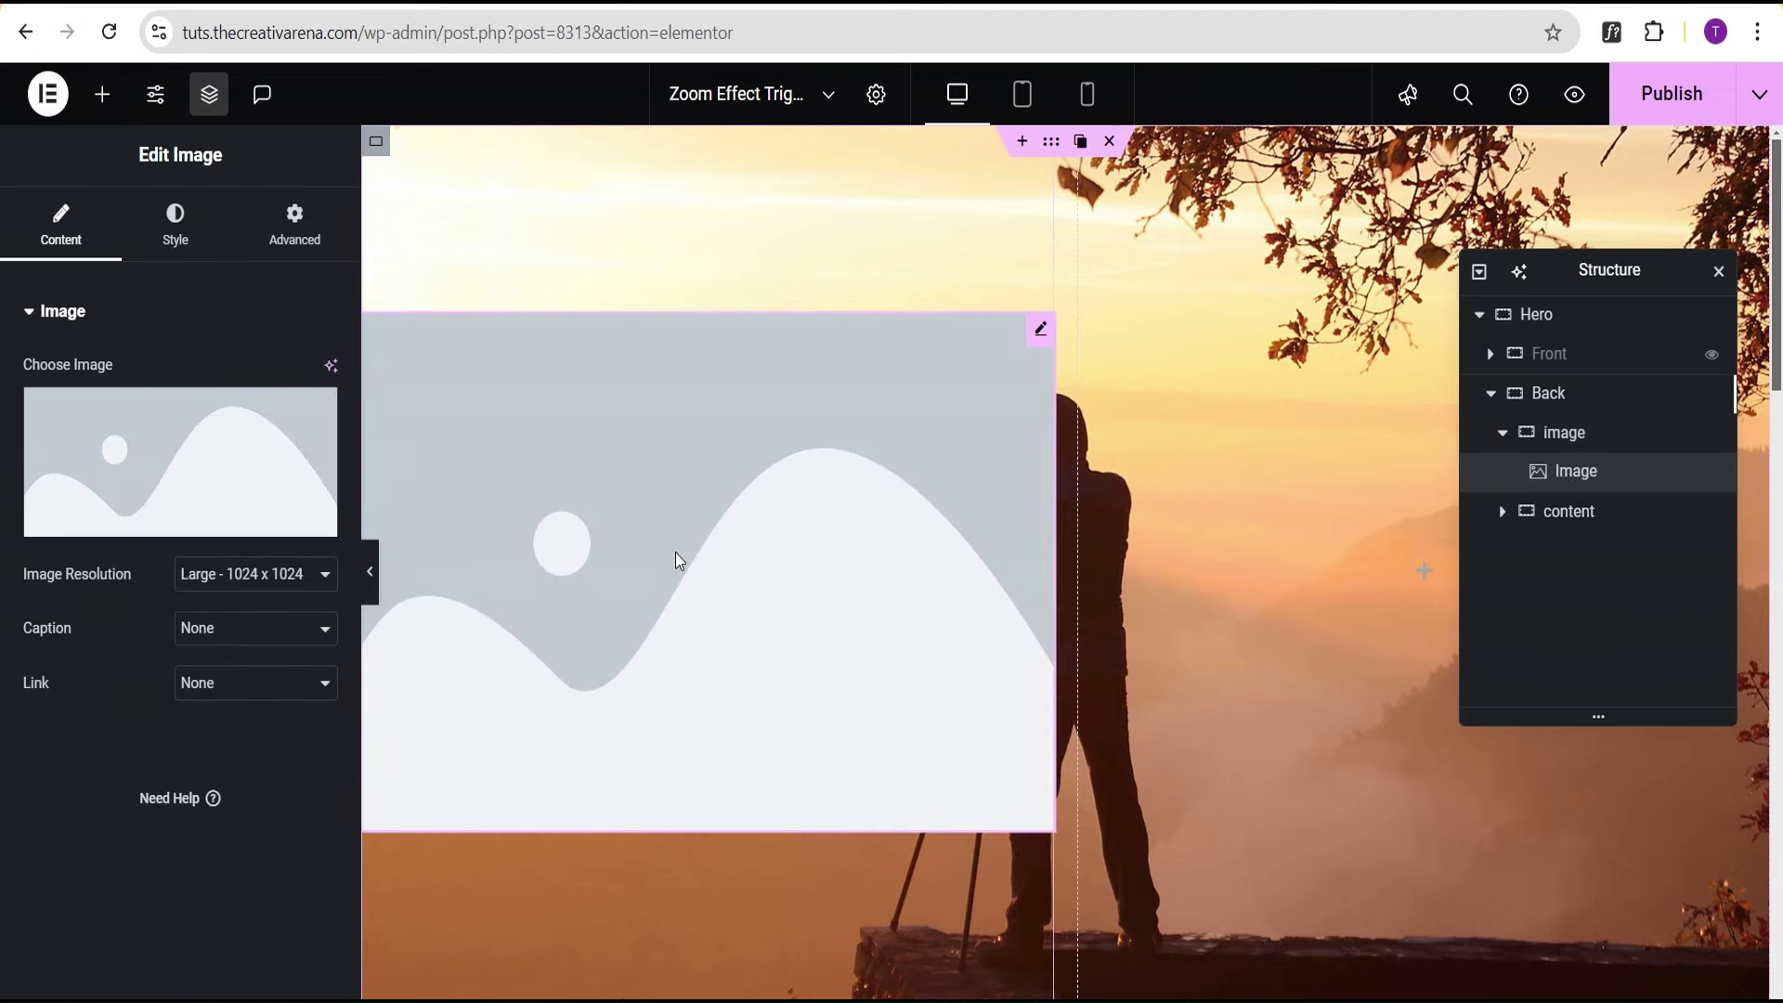
Choose Artist.png from the media library as the Image widget's picture
left_click(155, 462)
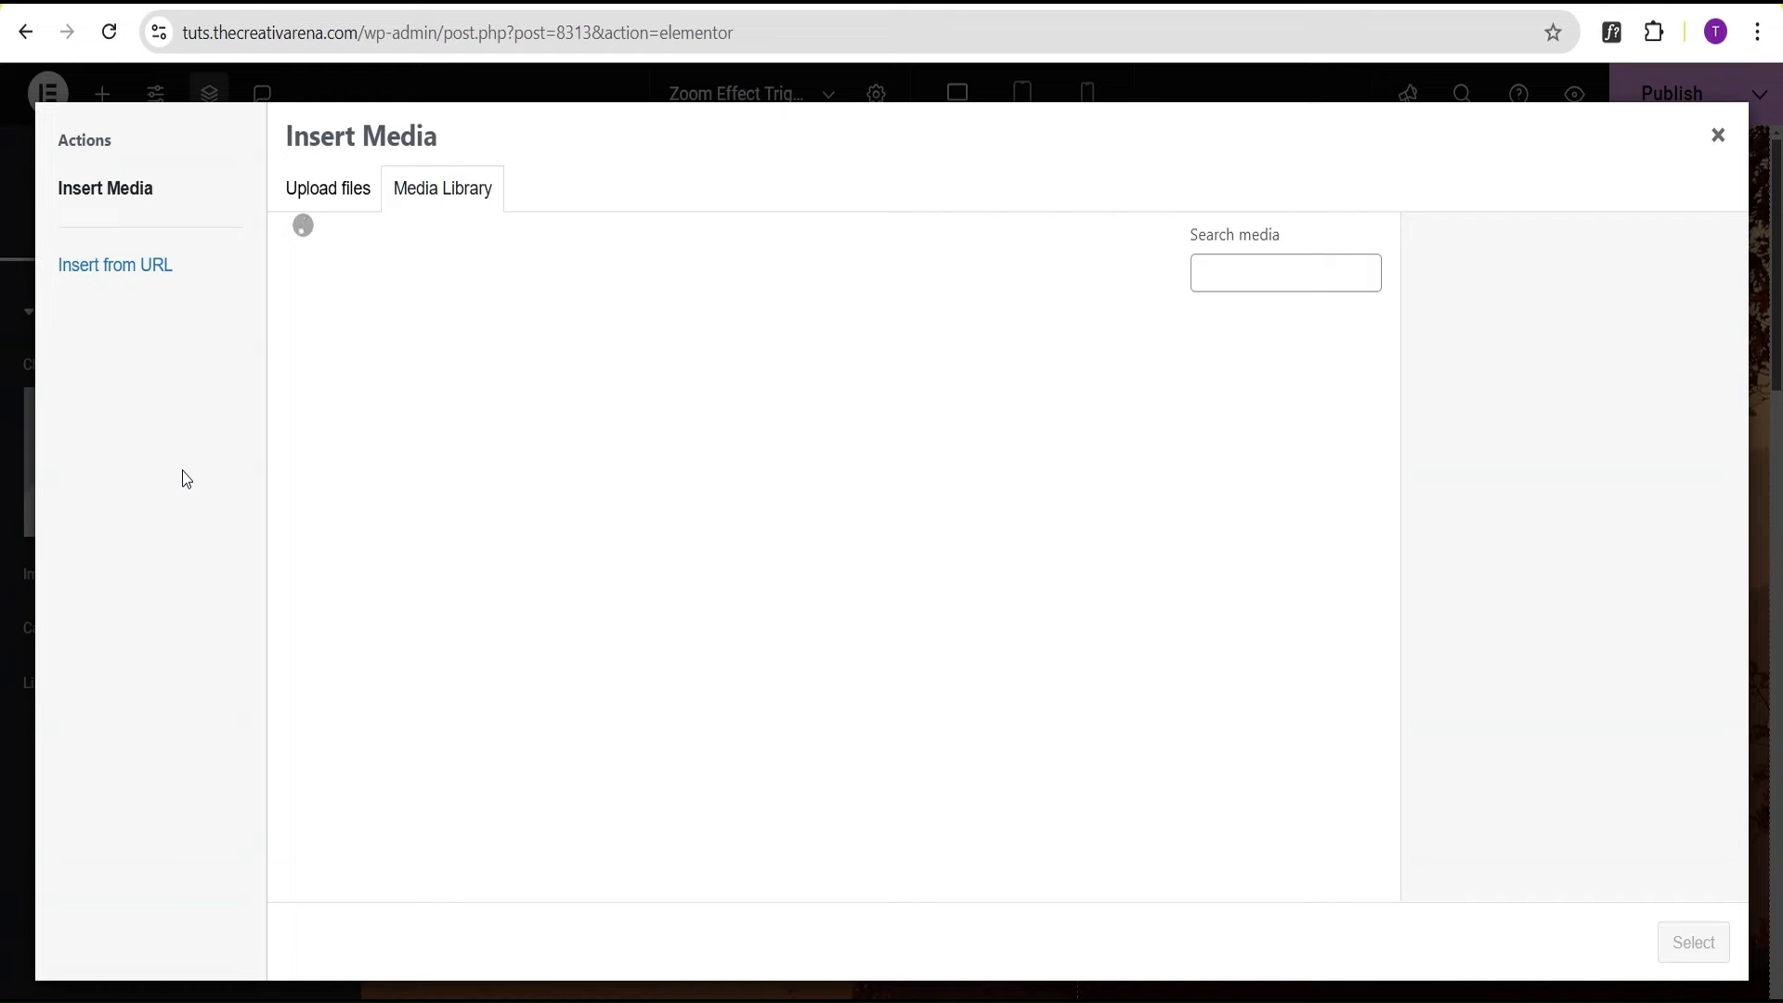
left_click(743, 416)
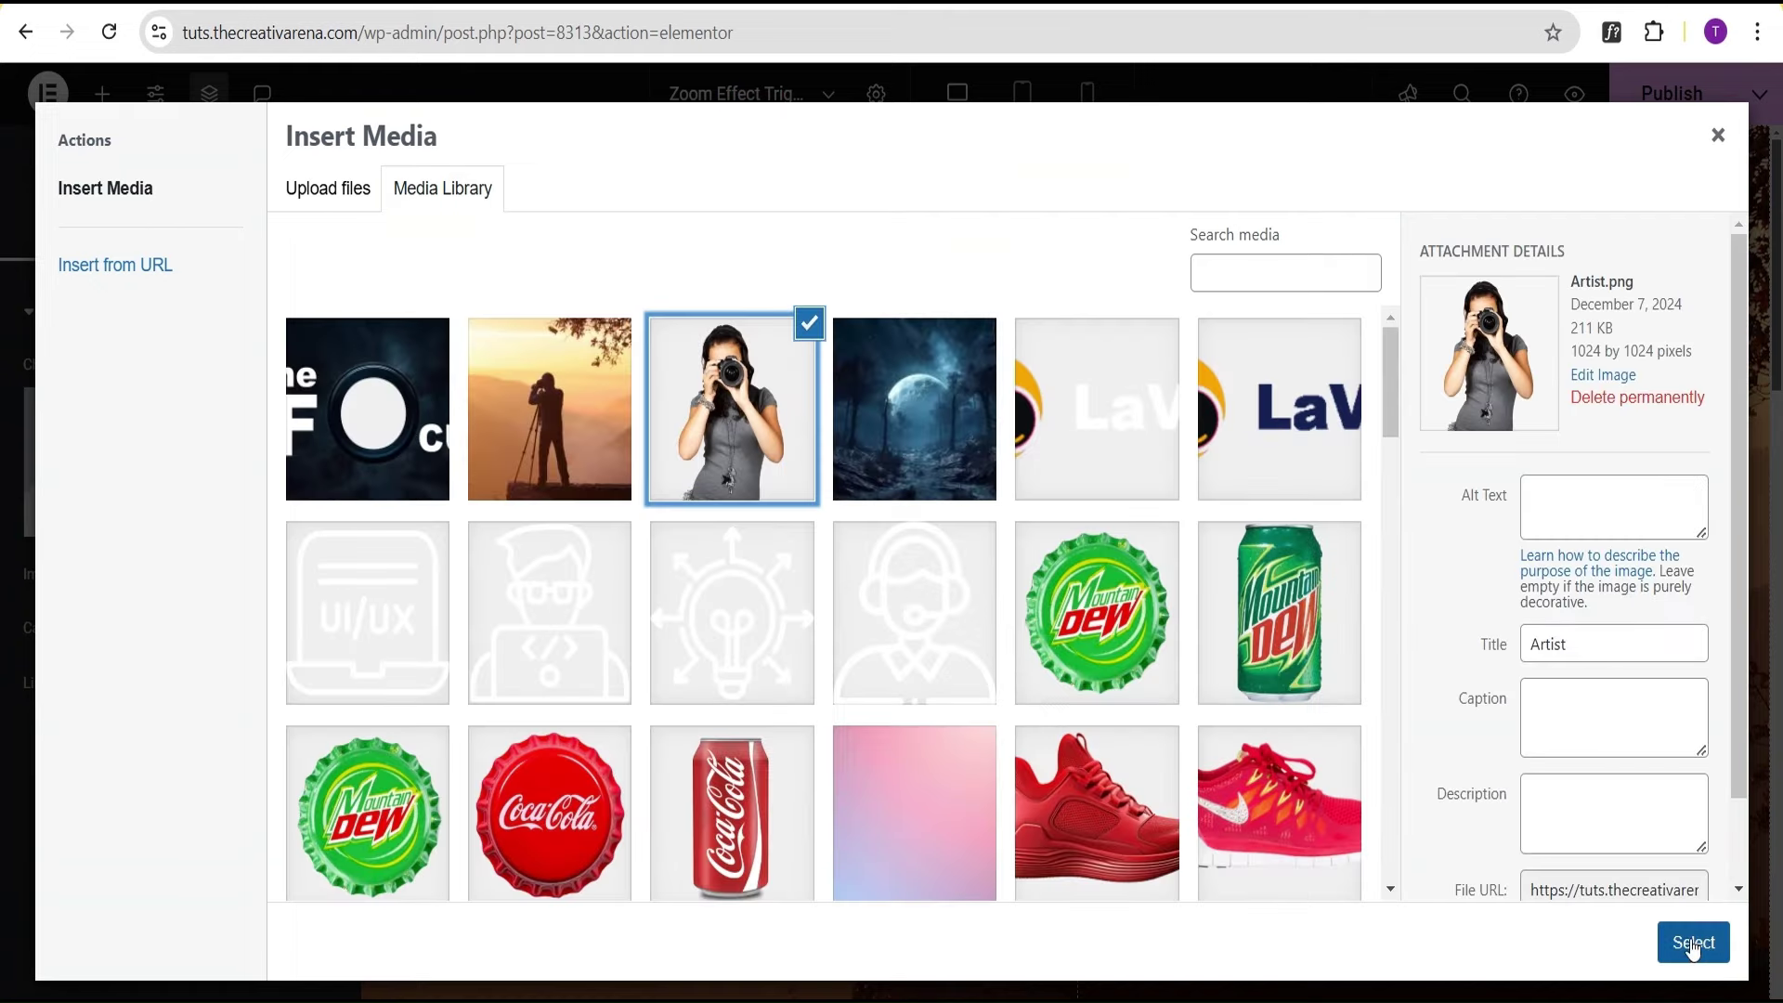
left_click(1692, 943)
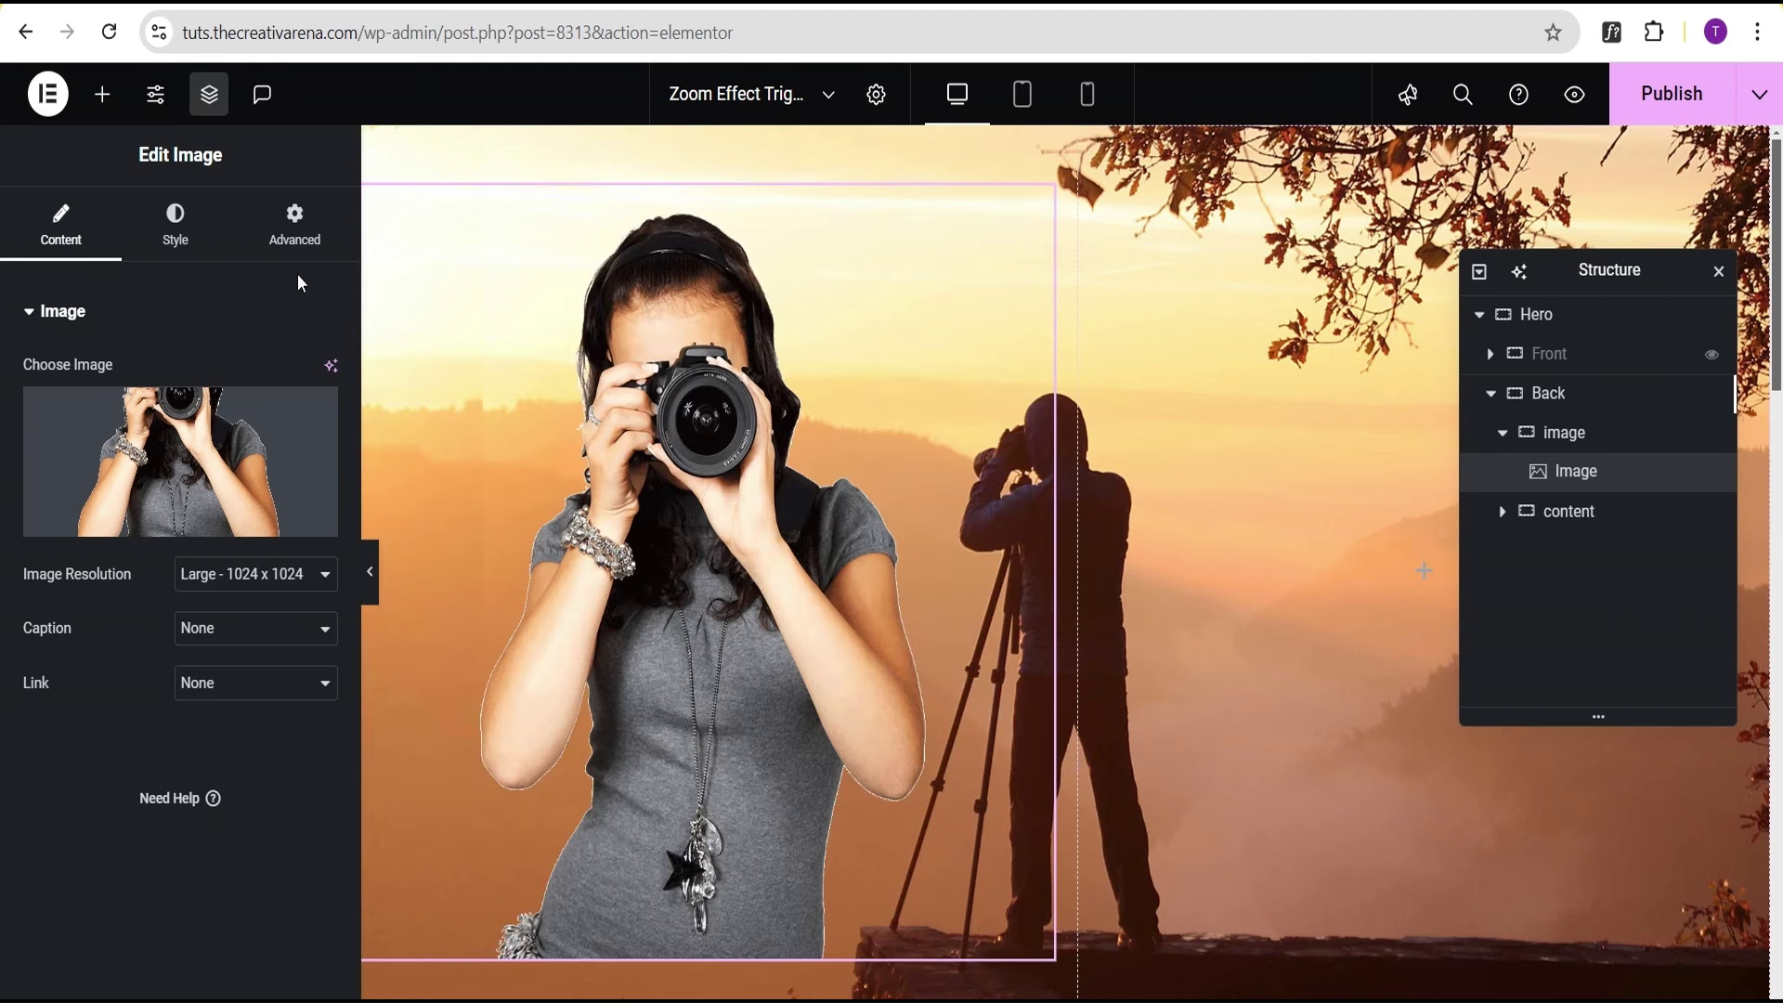
Turn on Scrolling Effects in the image's motion effects
left_click(295, 228)
scroll(212, 520, "down", 5)
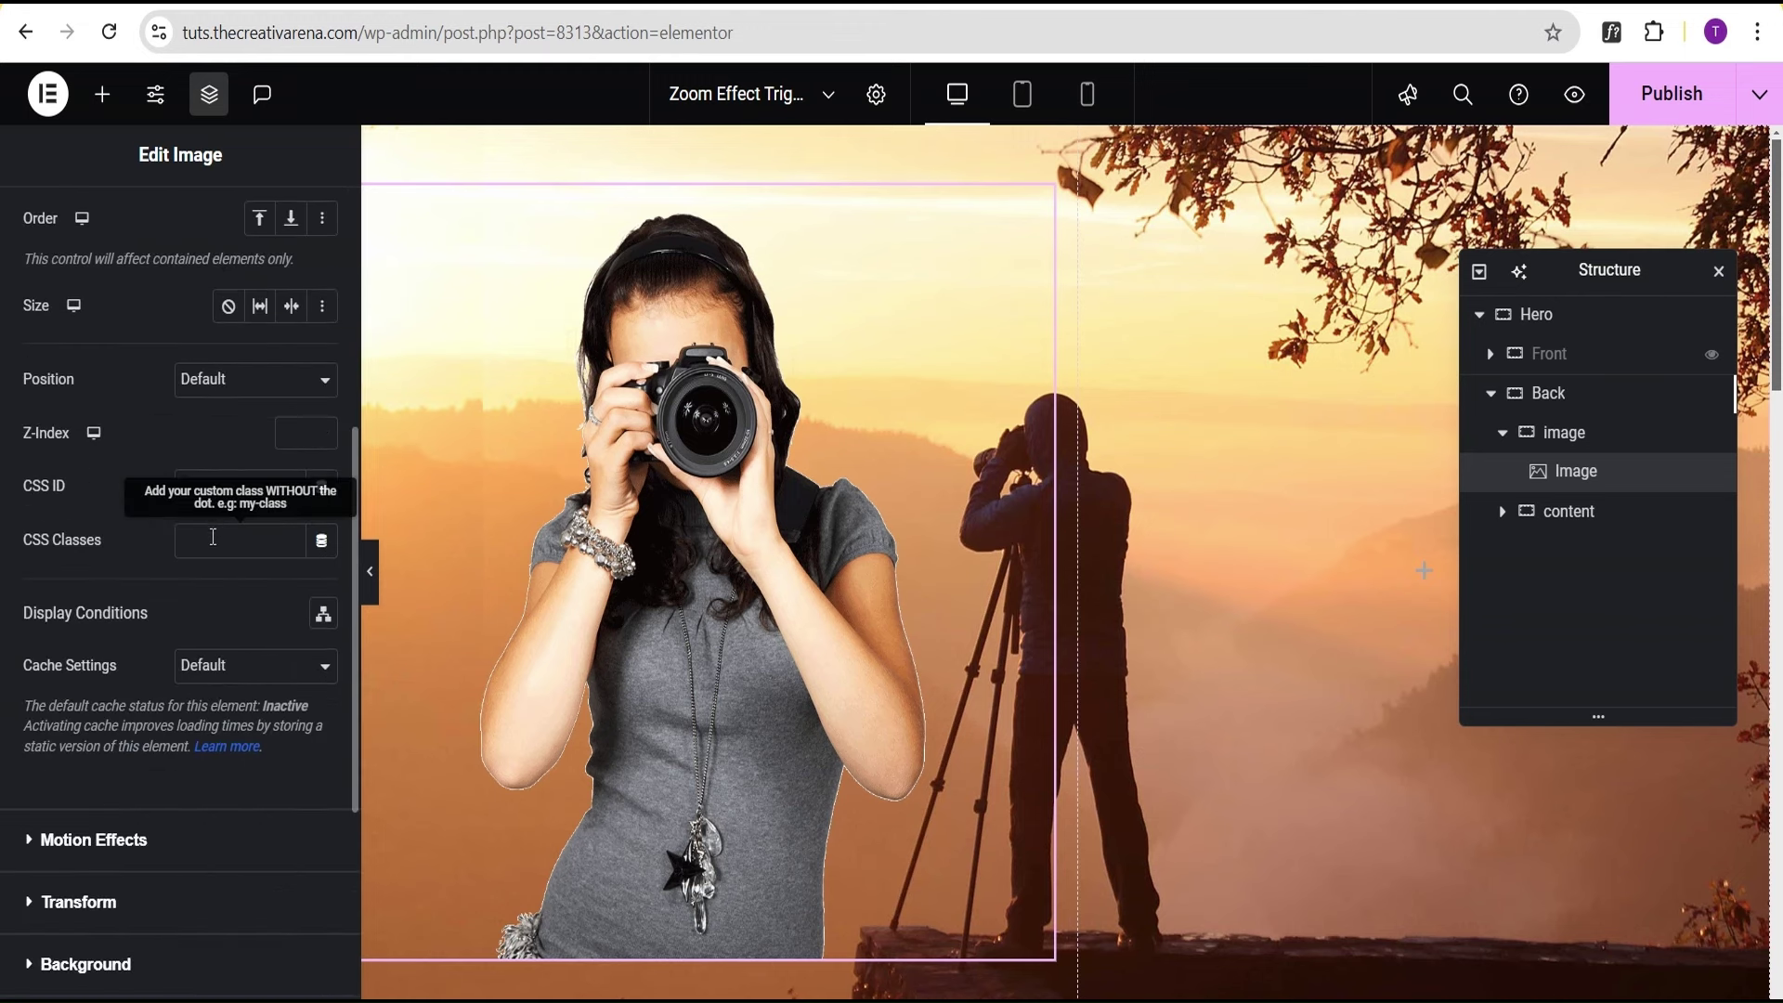
scroll(213, 536, "down", 4)
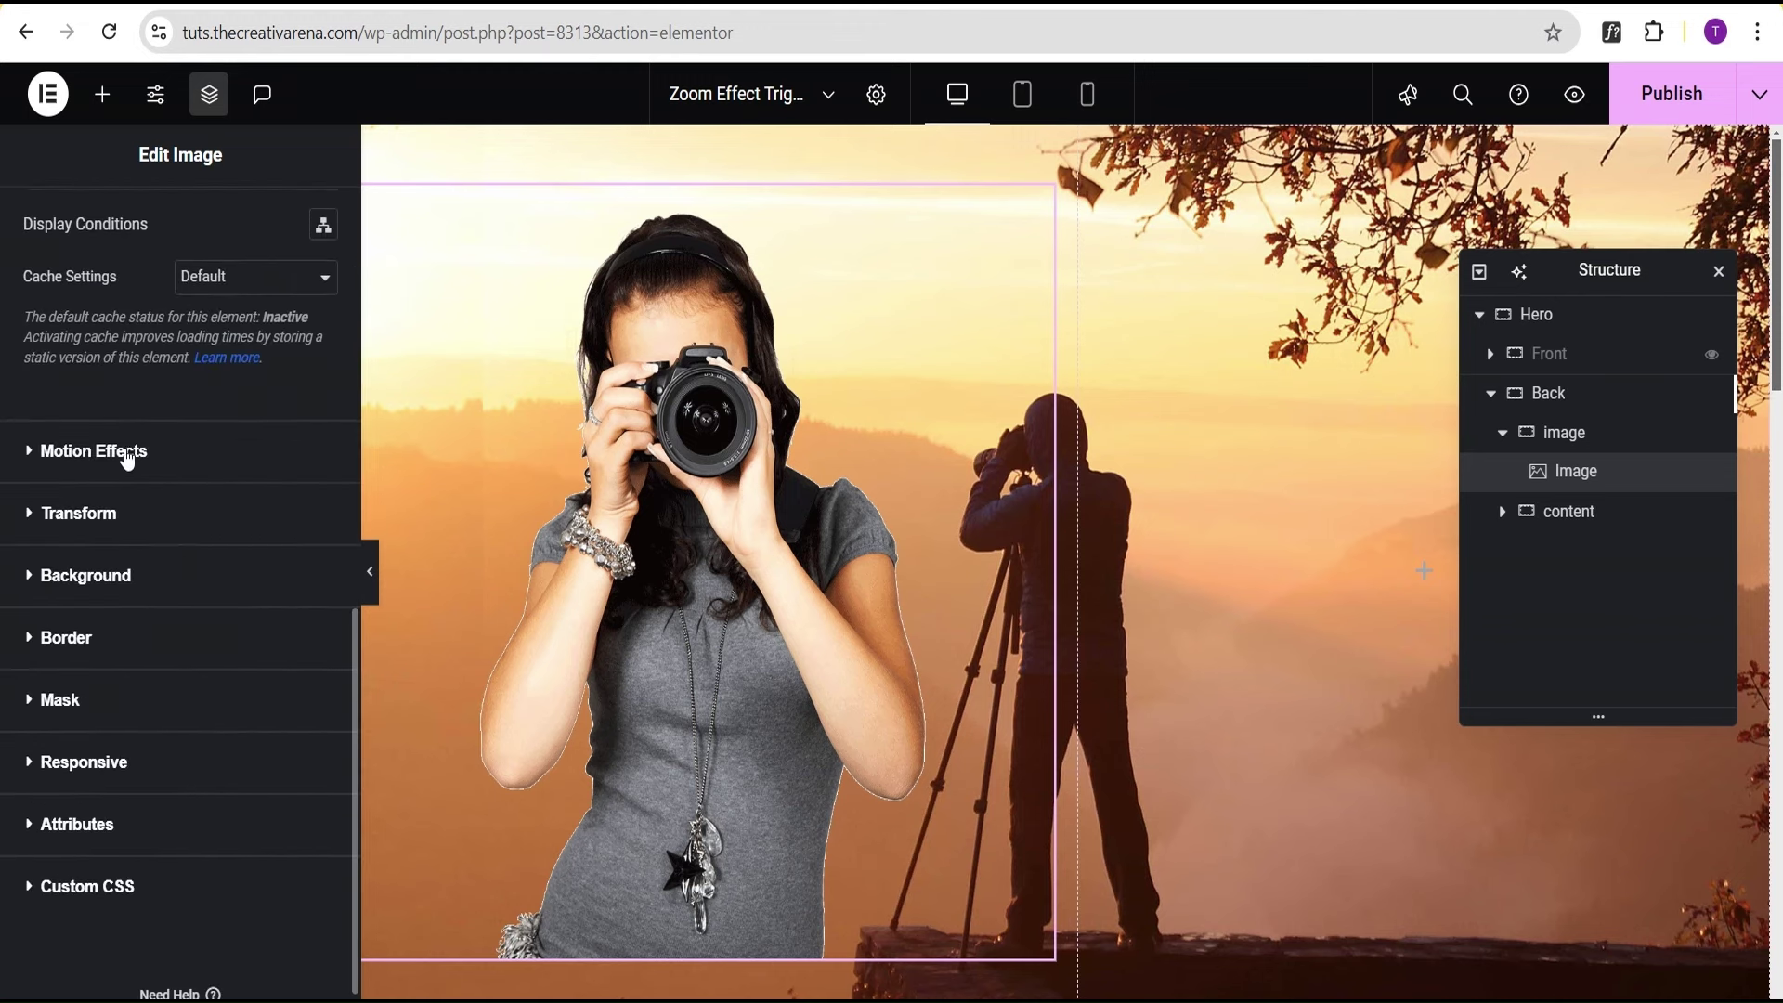
left_click(127, 452)
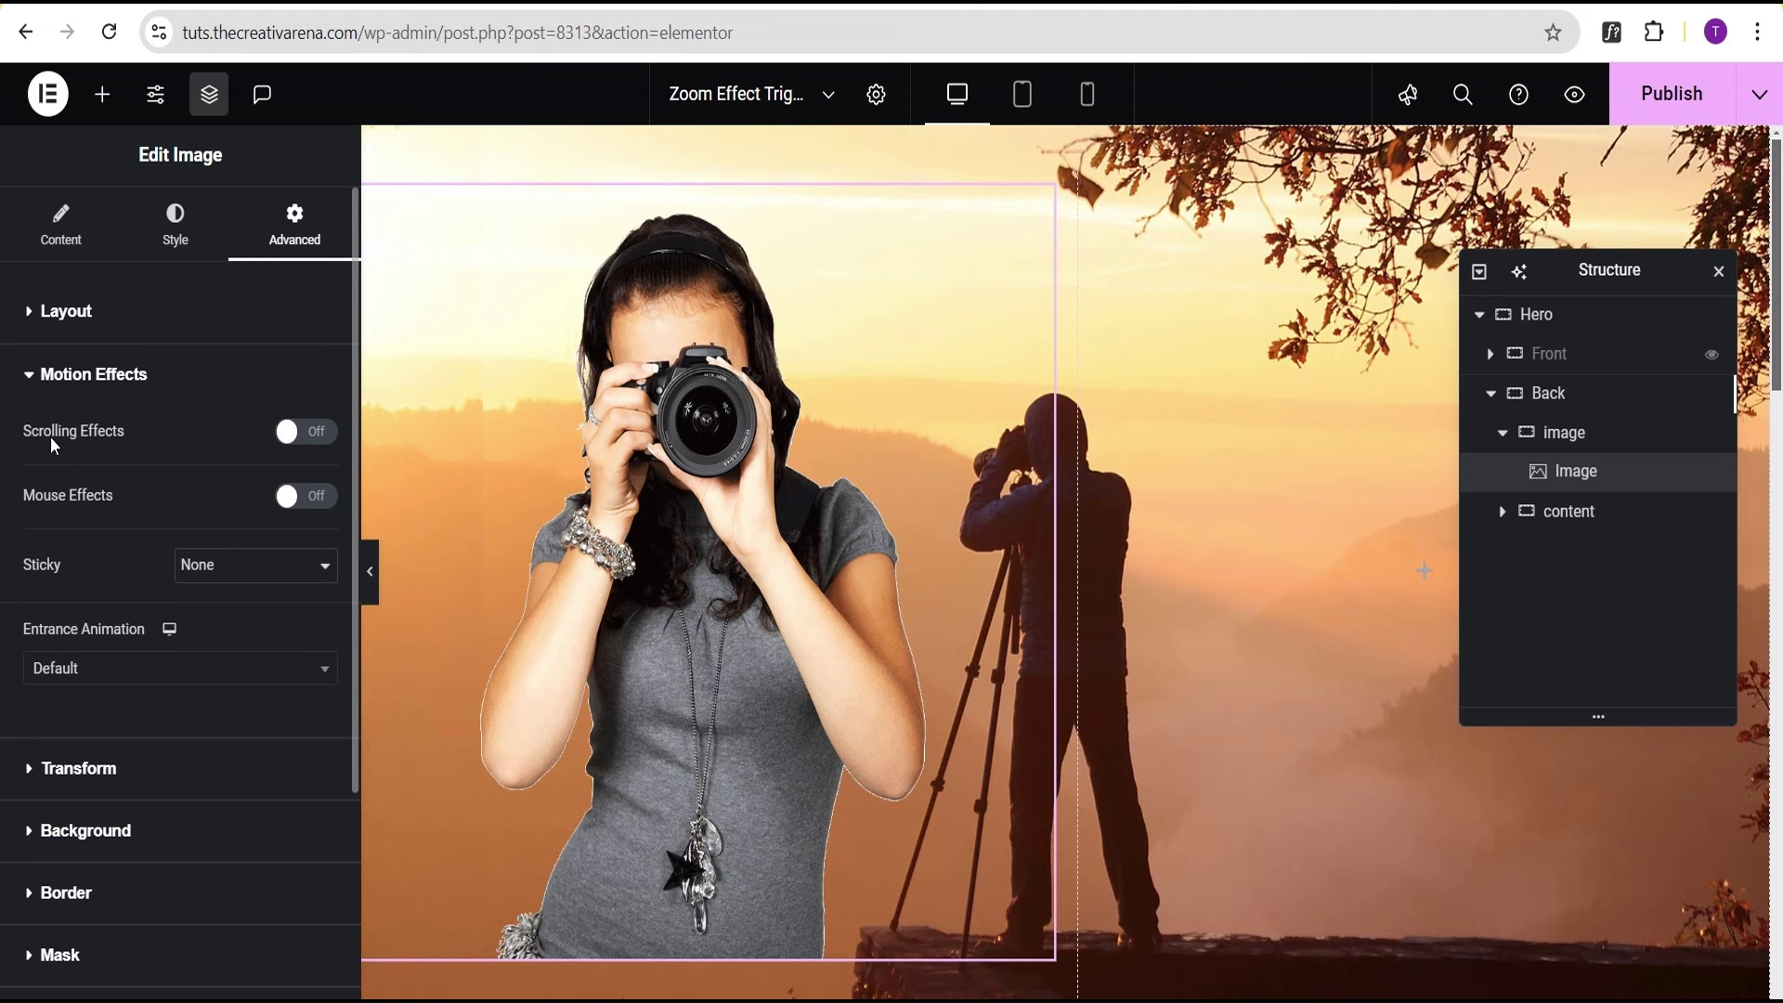
left_click(318, 432)
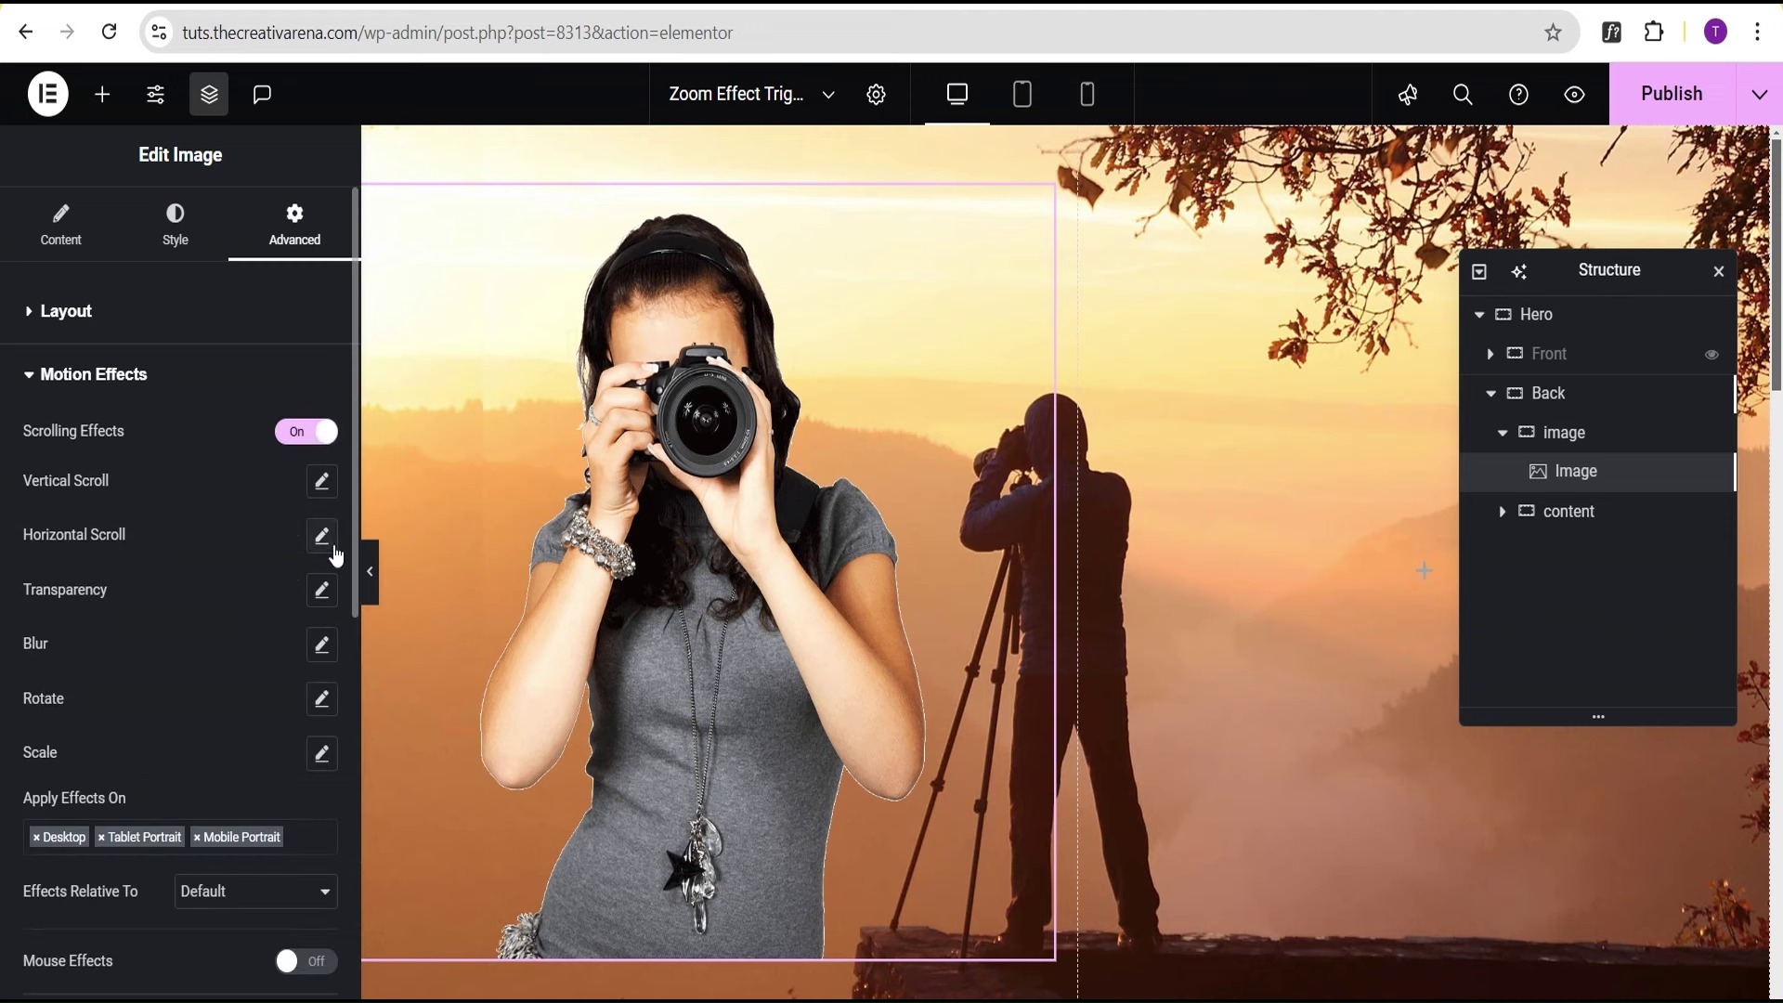
Give the image a horizontal scroll effect with direction To Right, speed 5 and a viewport range of 0% to 50%
left_click(321, 536)
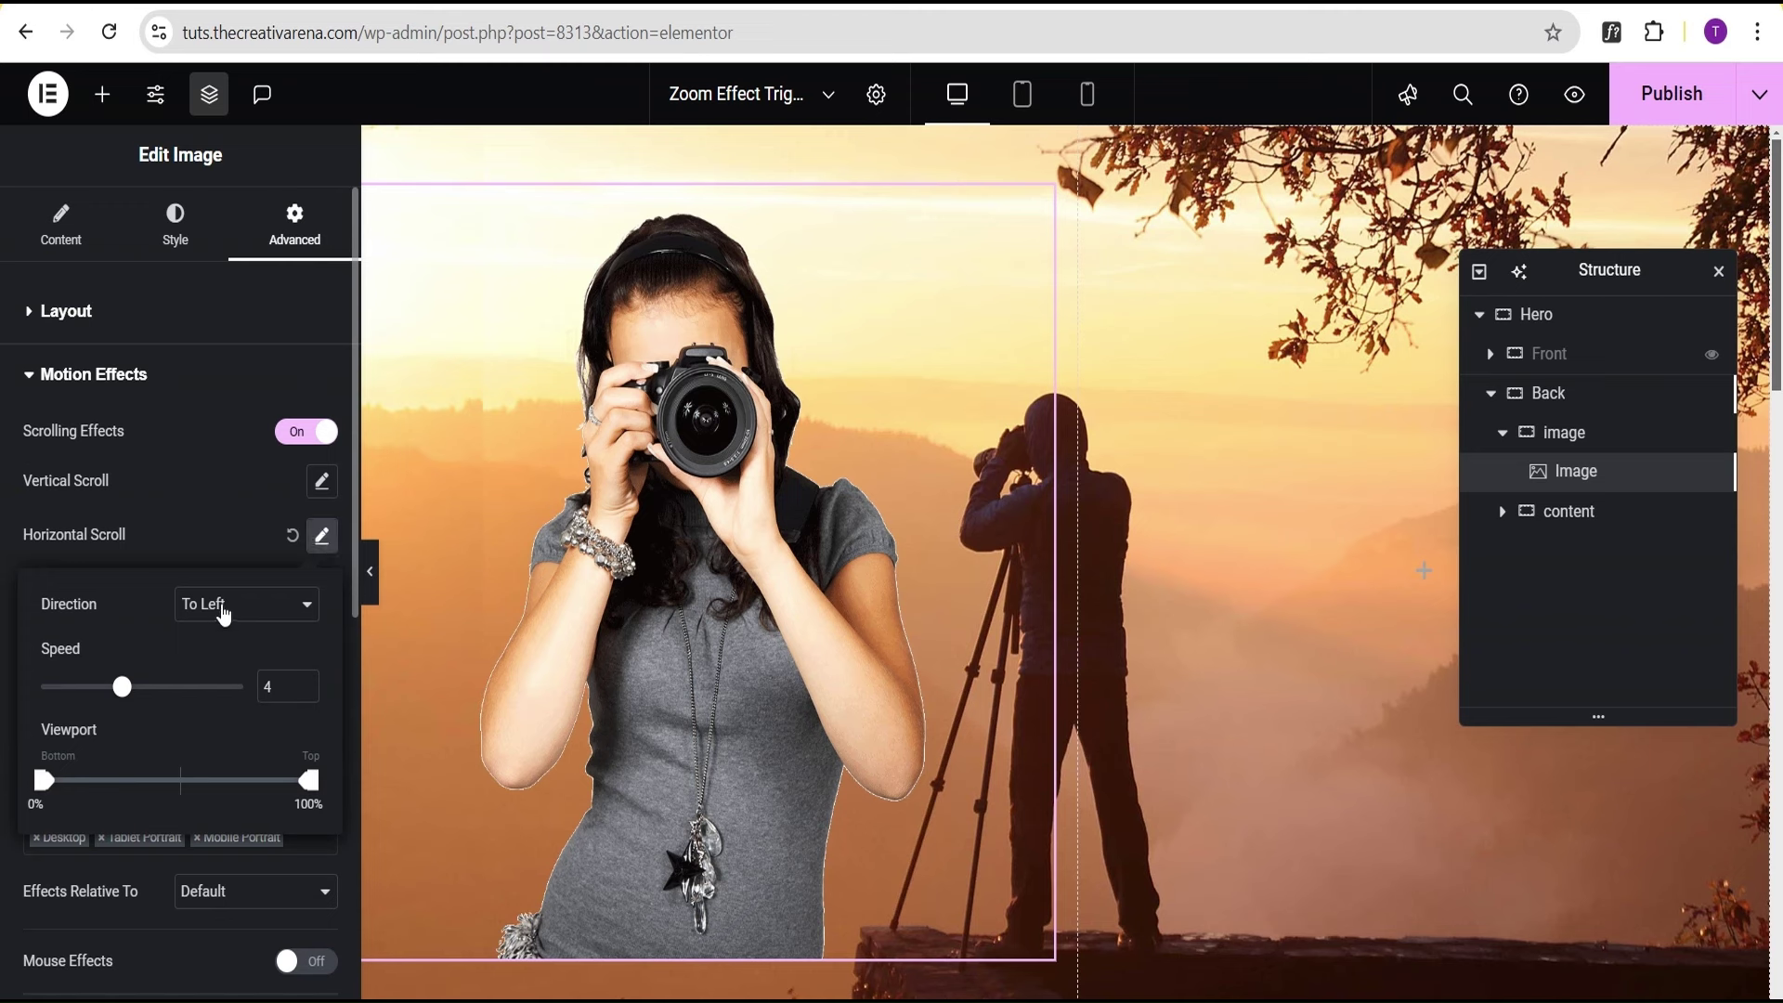
left_click(222, 604)
left_click(223, 667)
double_click(271, 686)
type("5")
left_click_drag(309, 780, 175, 777)
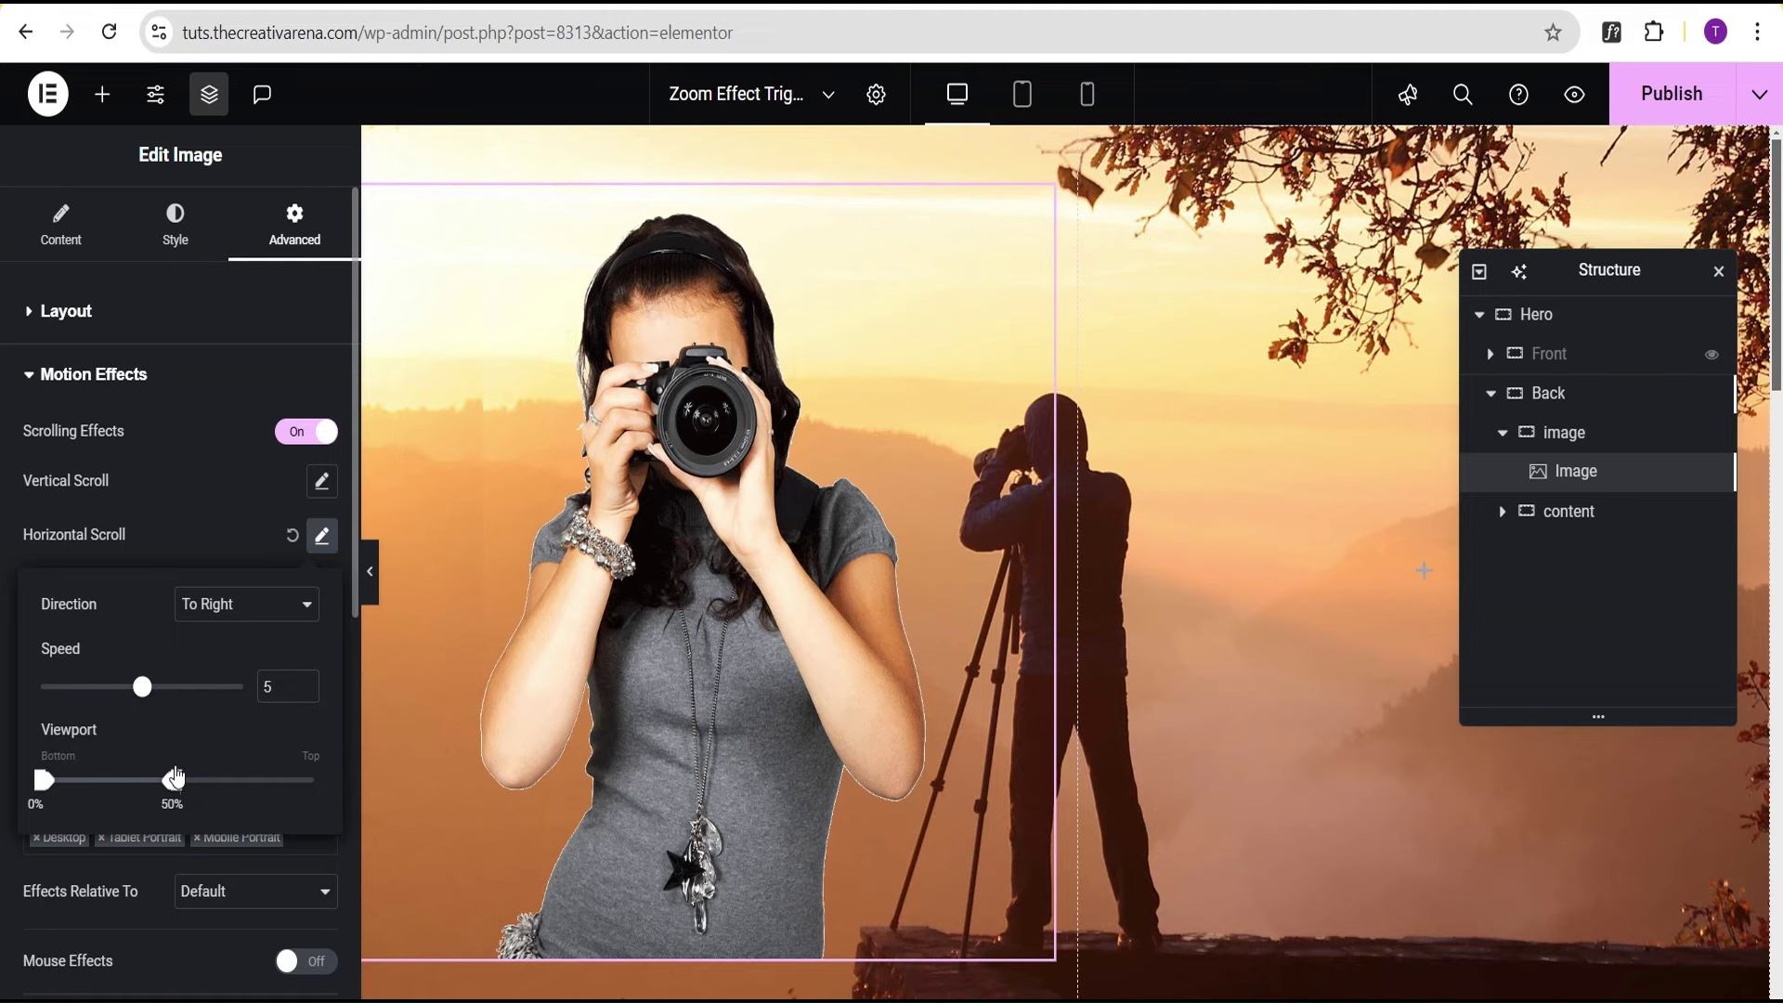
left_click(207, 497)
Make the image's scrolling effects relative to the Entire Page and preview the page's scroll animation
scroll(139, 782, "down", 3)
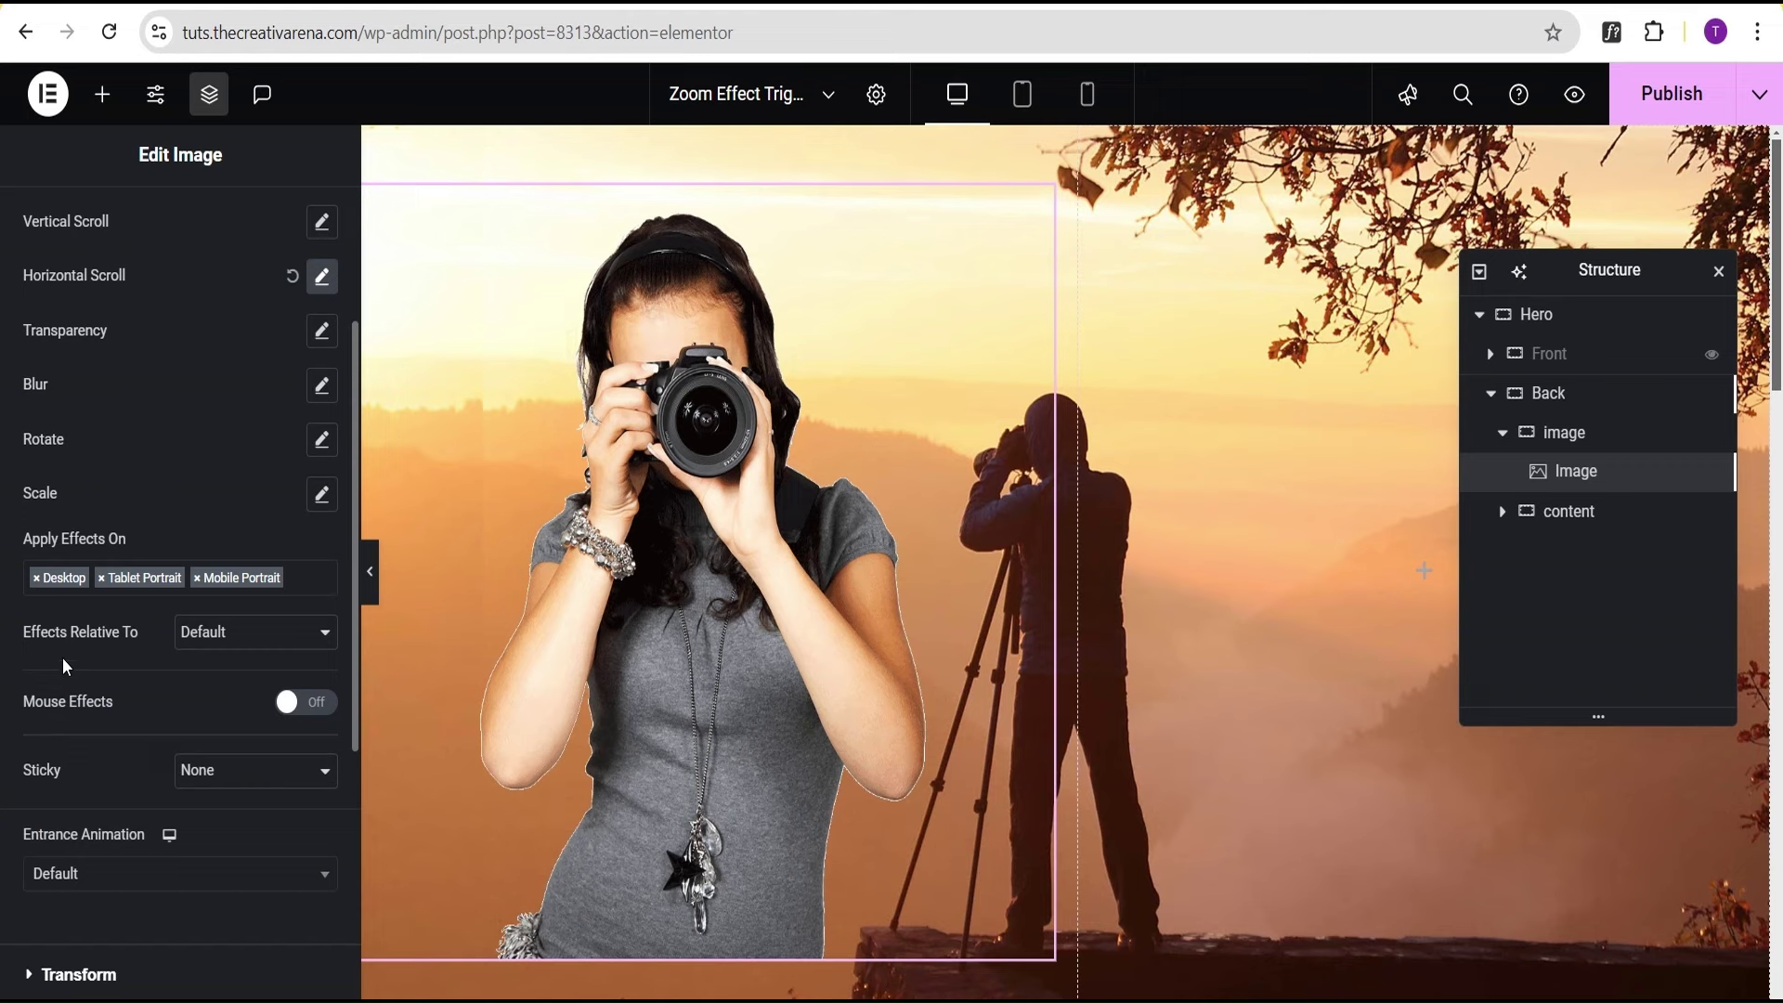
left_click(206, 641)
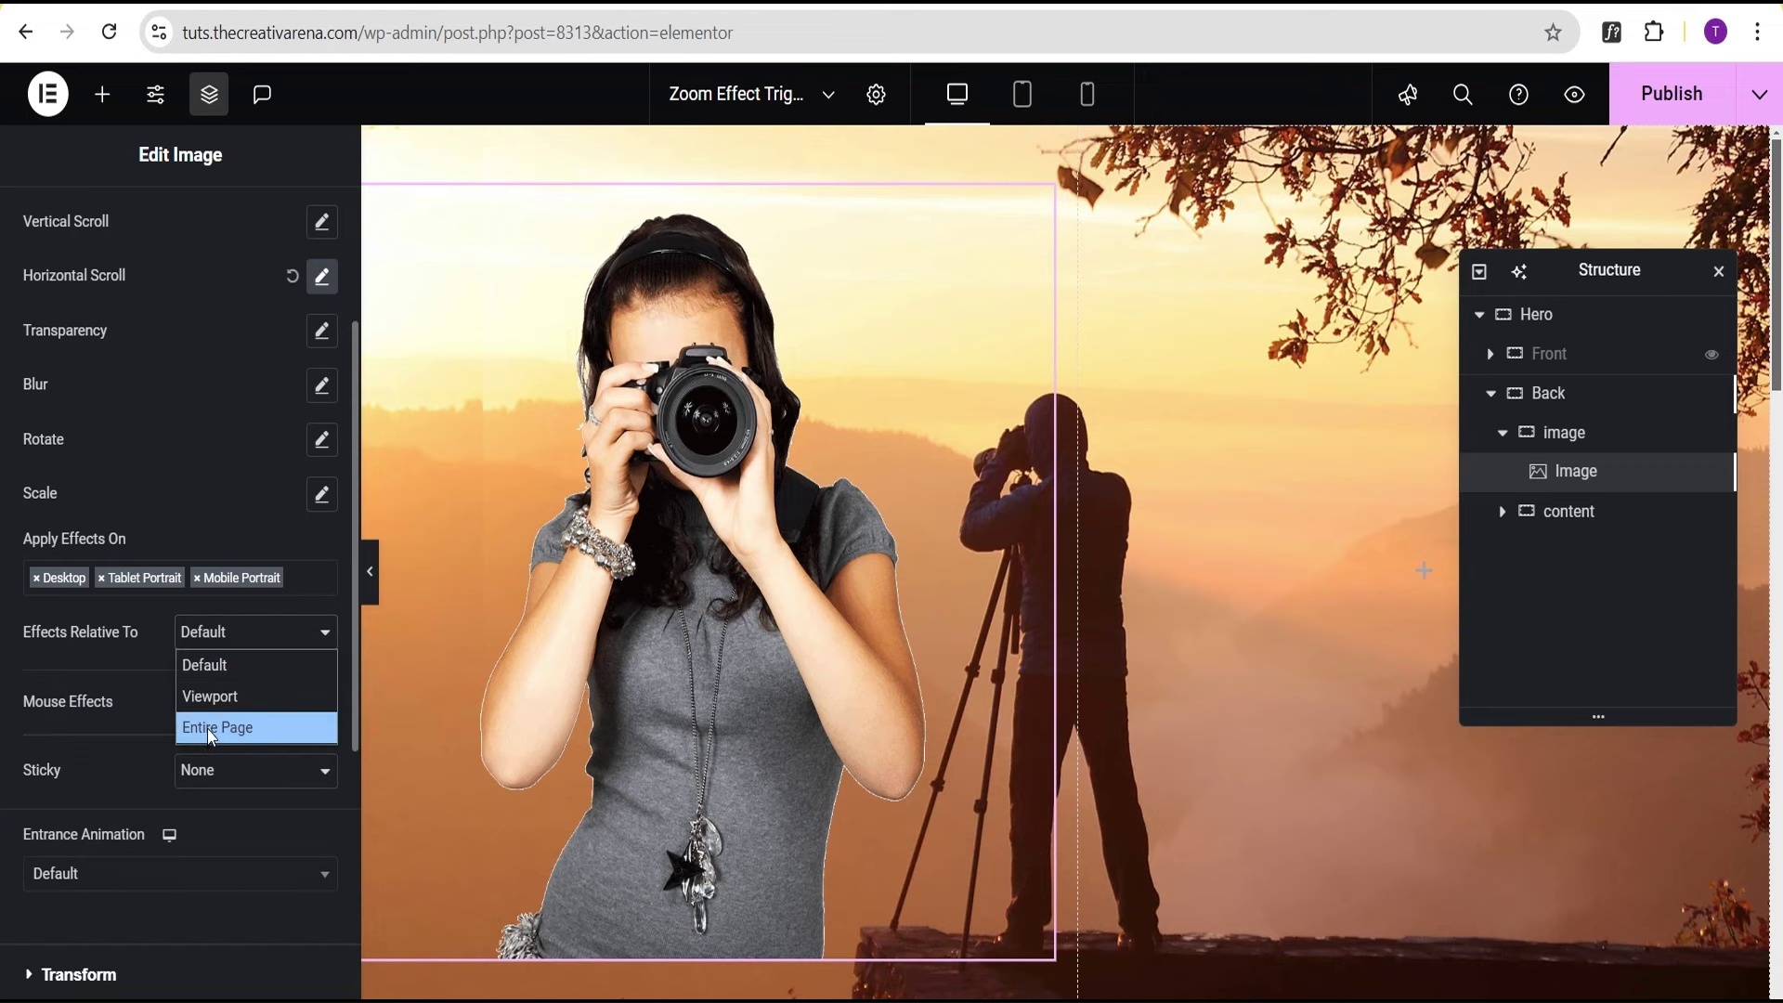
left_click(212, 729)
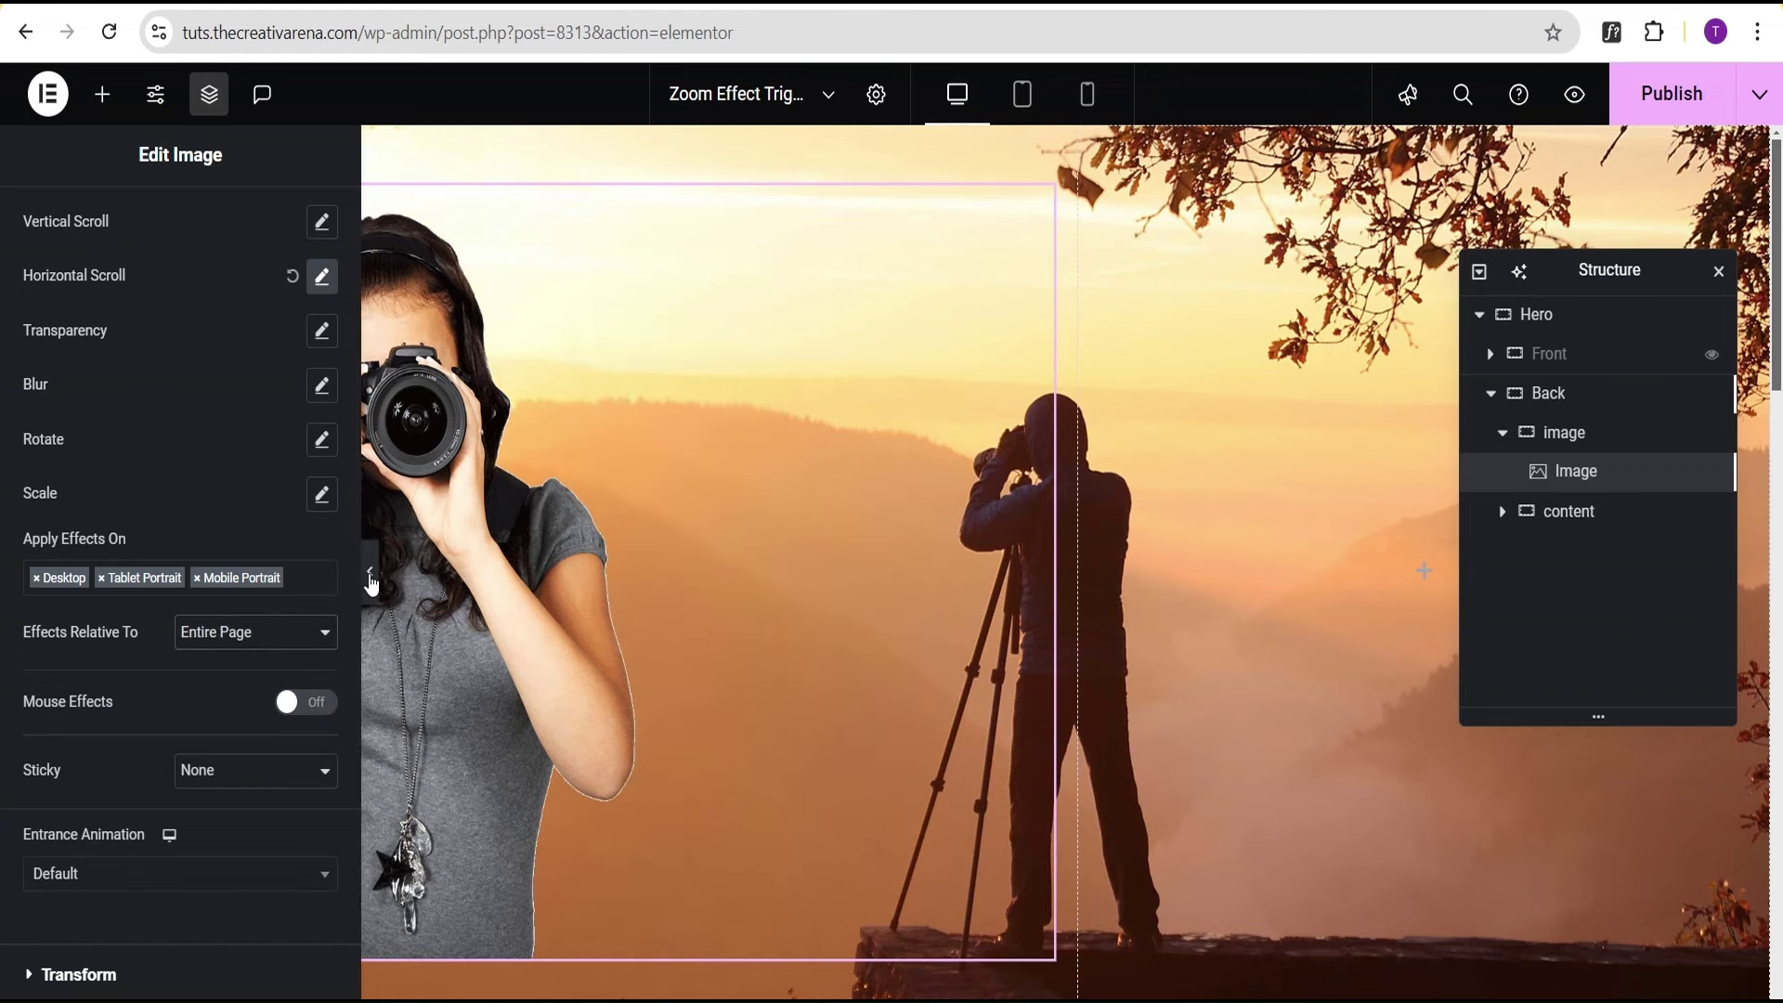
left_click(371, 573)
scroll(591, 476, "down", 5)
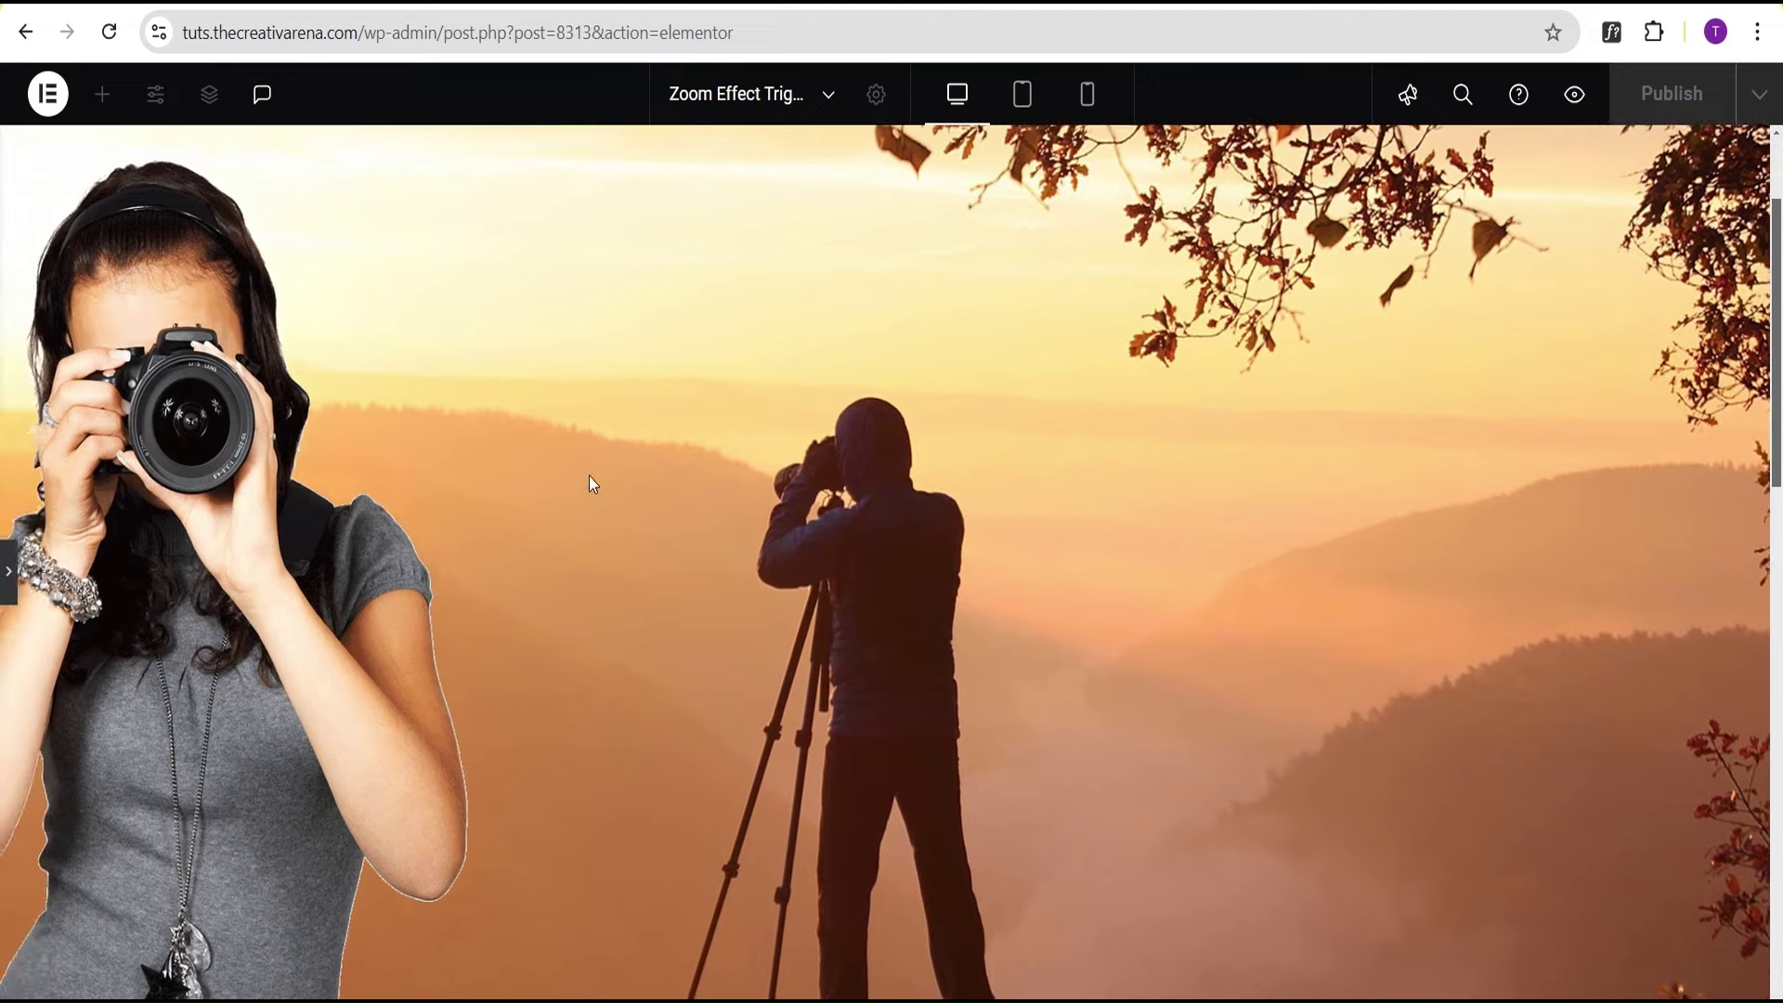
scroll(591, 474, "up", 5)
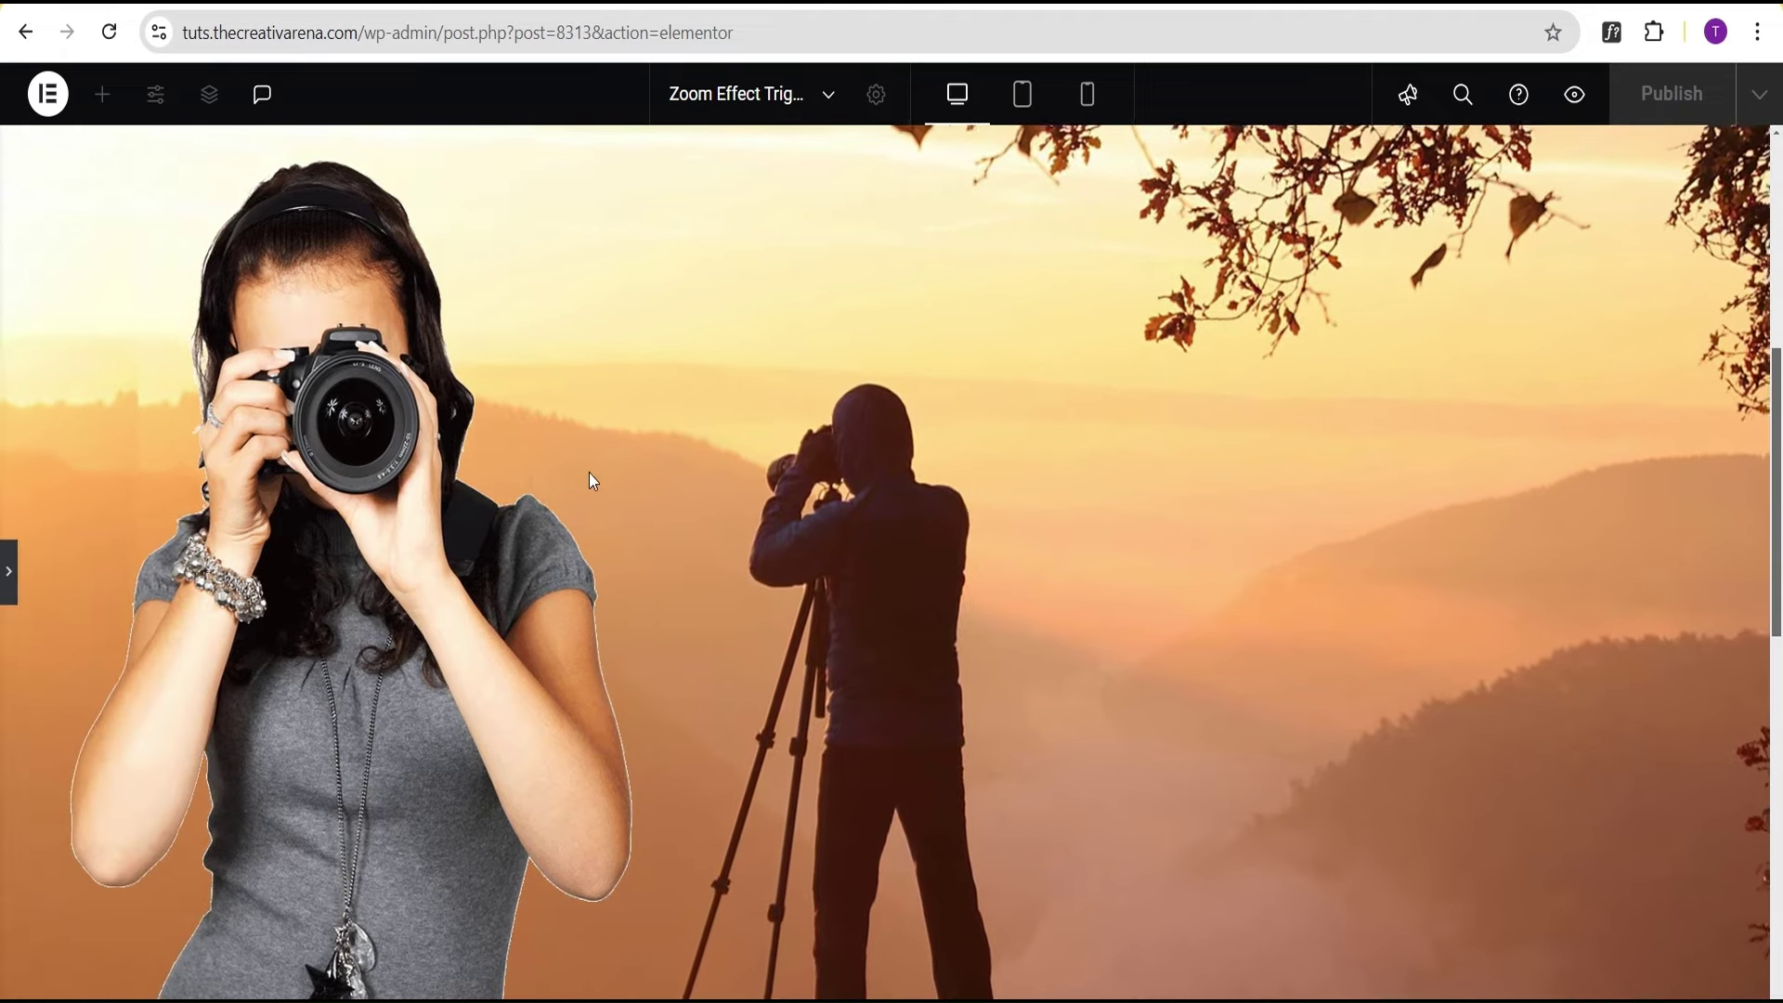
left_click(8, 571)
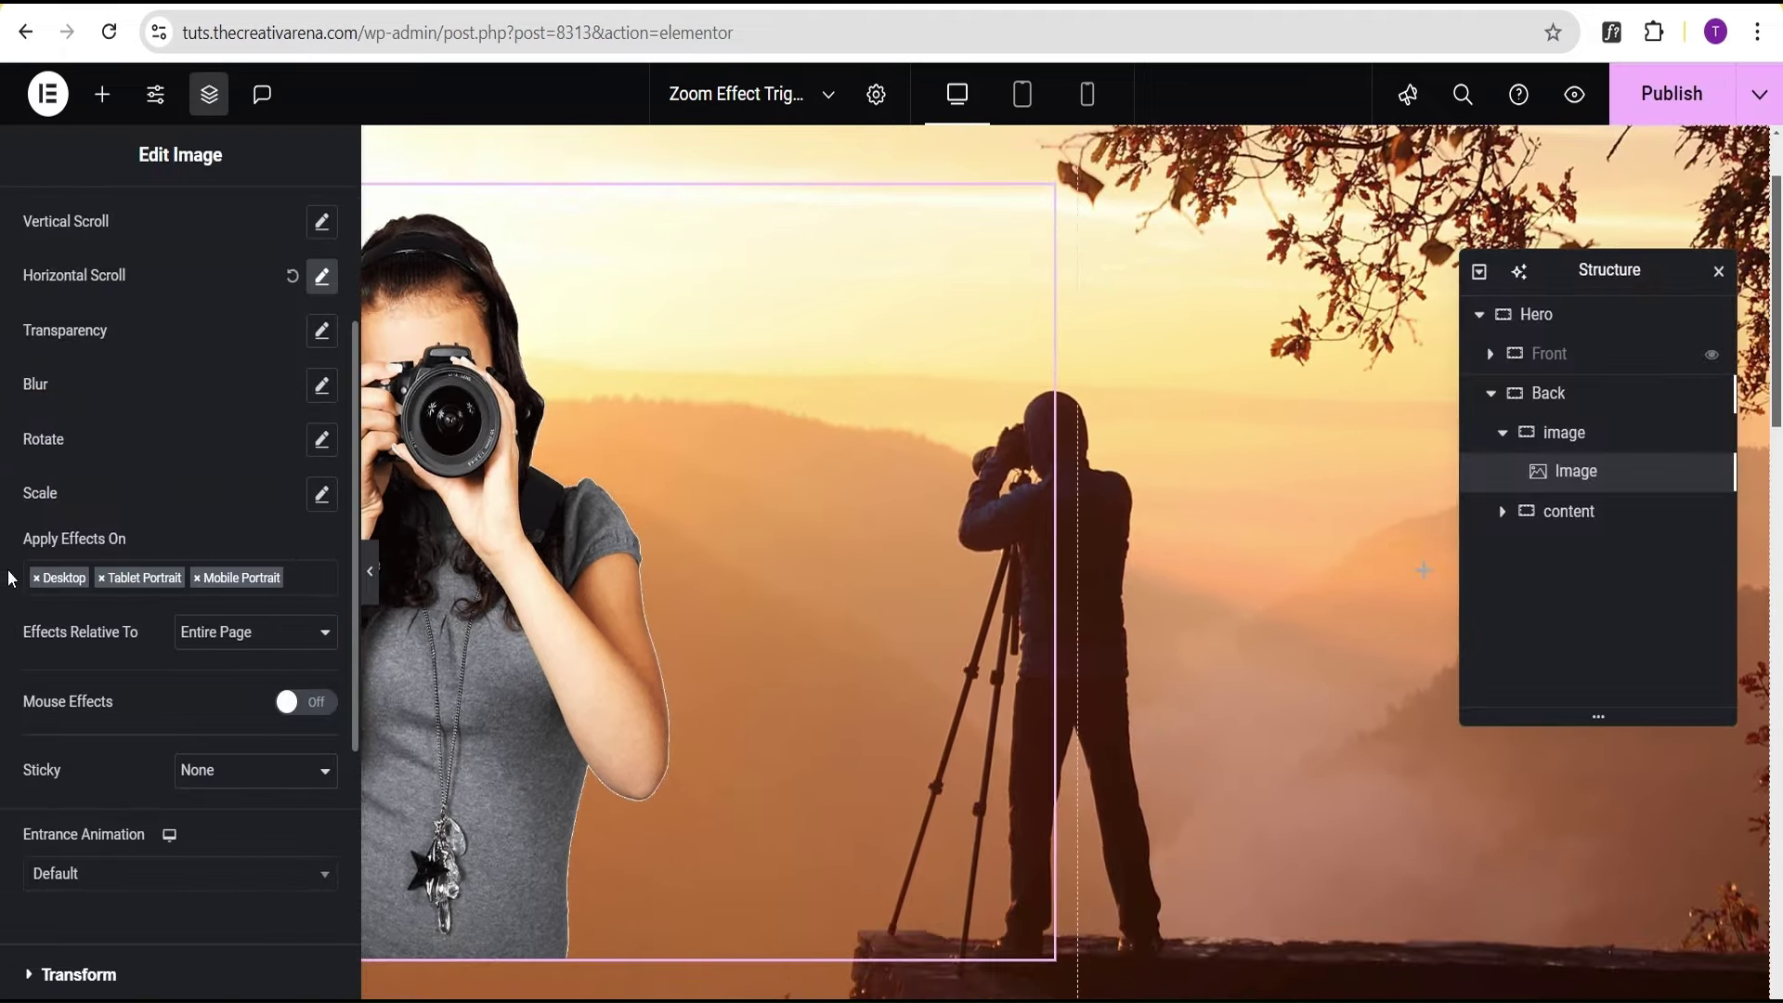
Add a container inside the content container and justify the content container's items to Center
left_click(1581, 515)
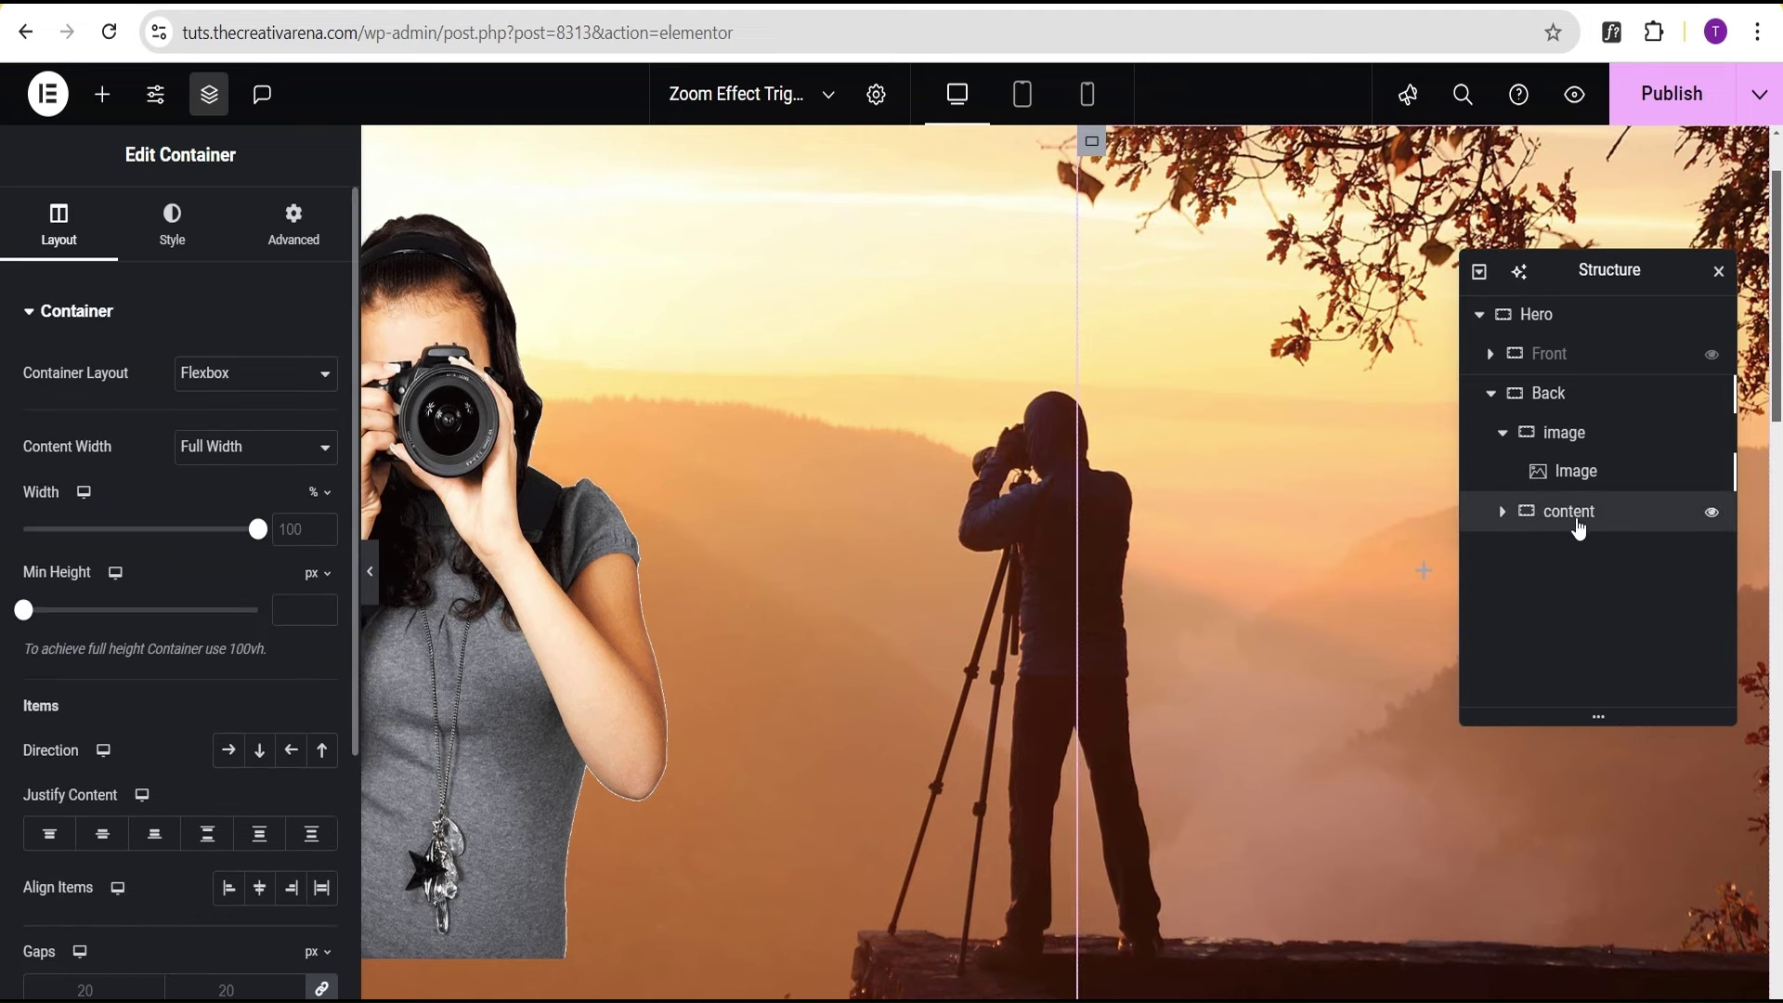
left_click(1430, 574)
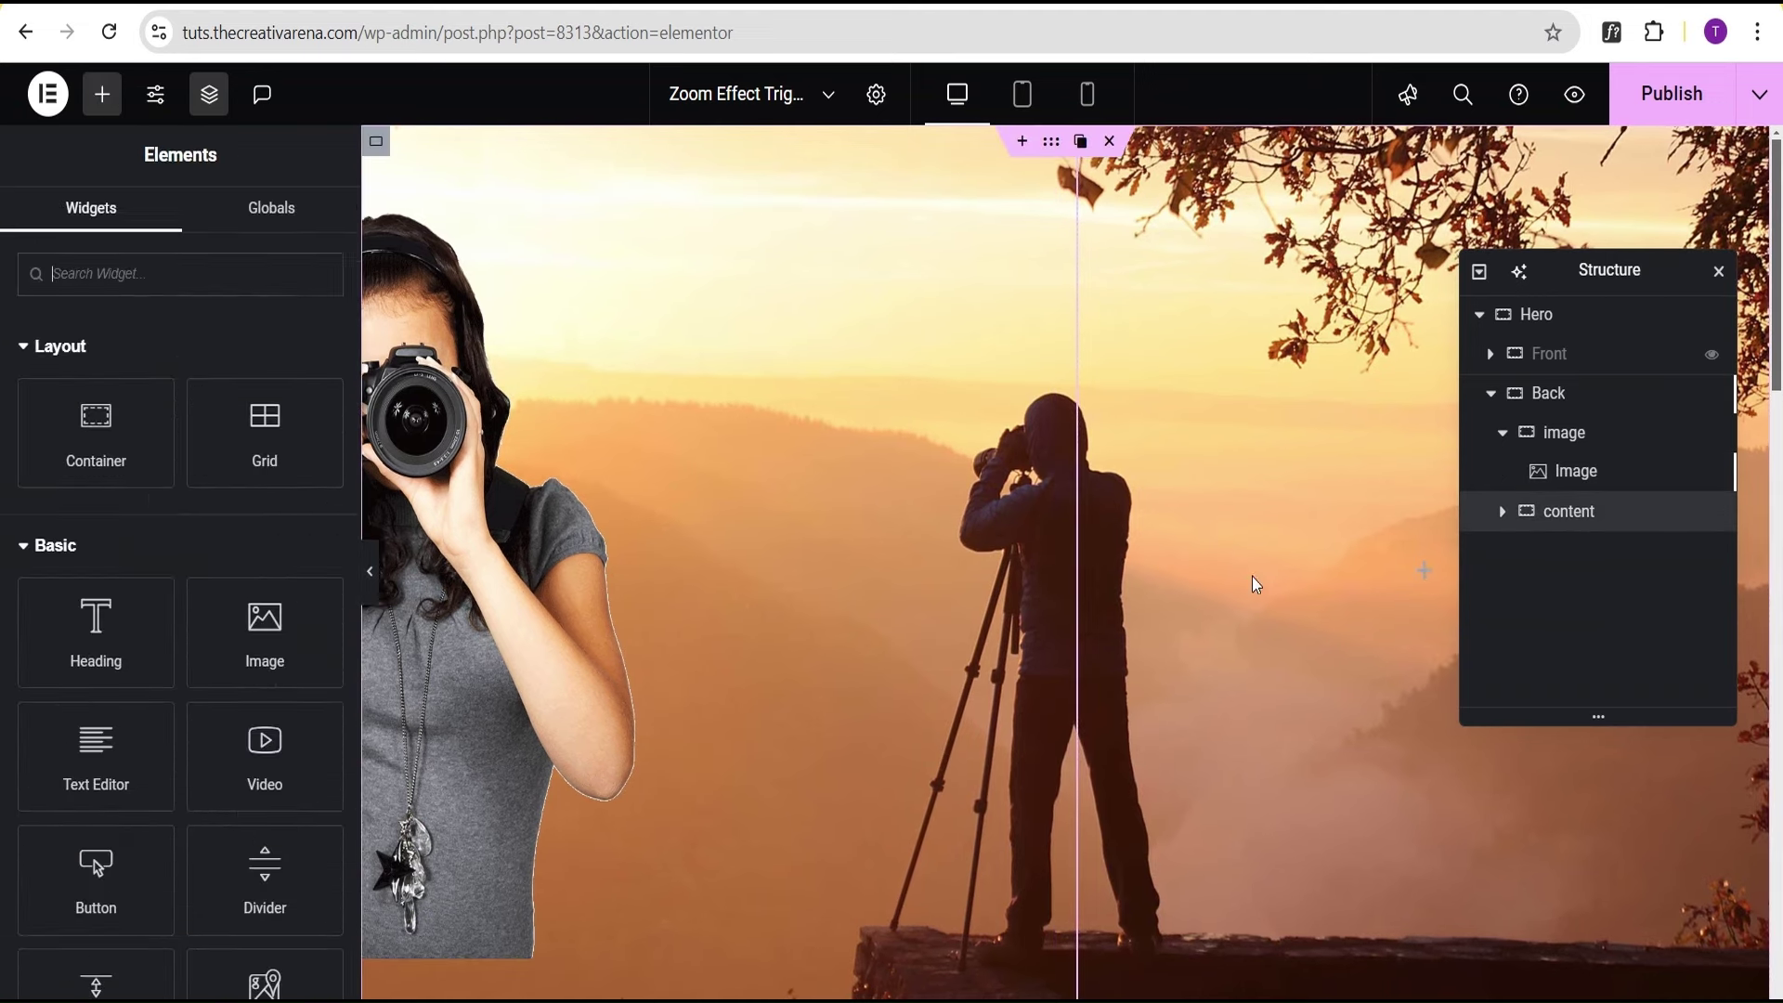
left_click(89, 451)
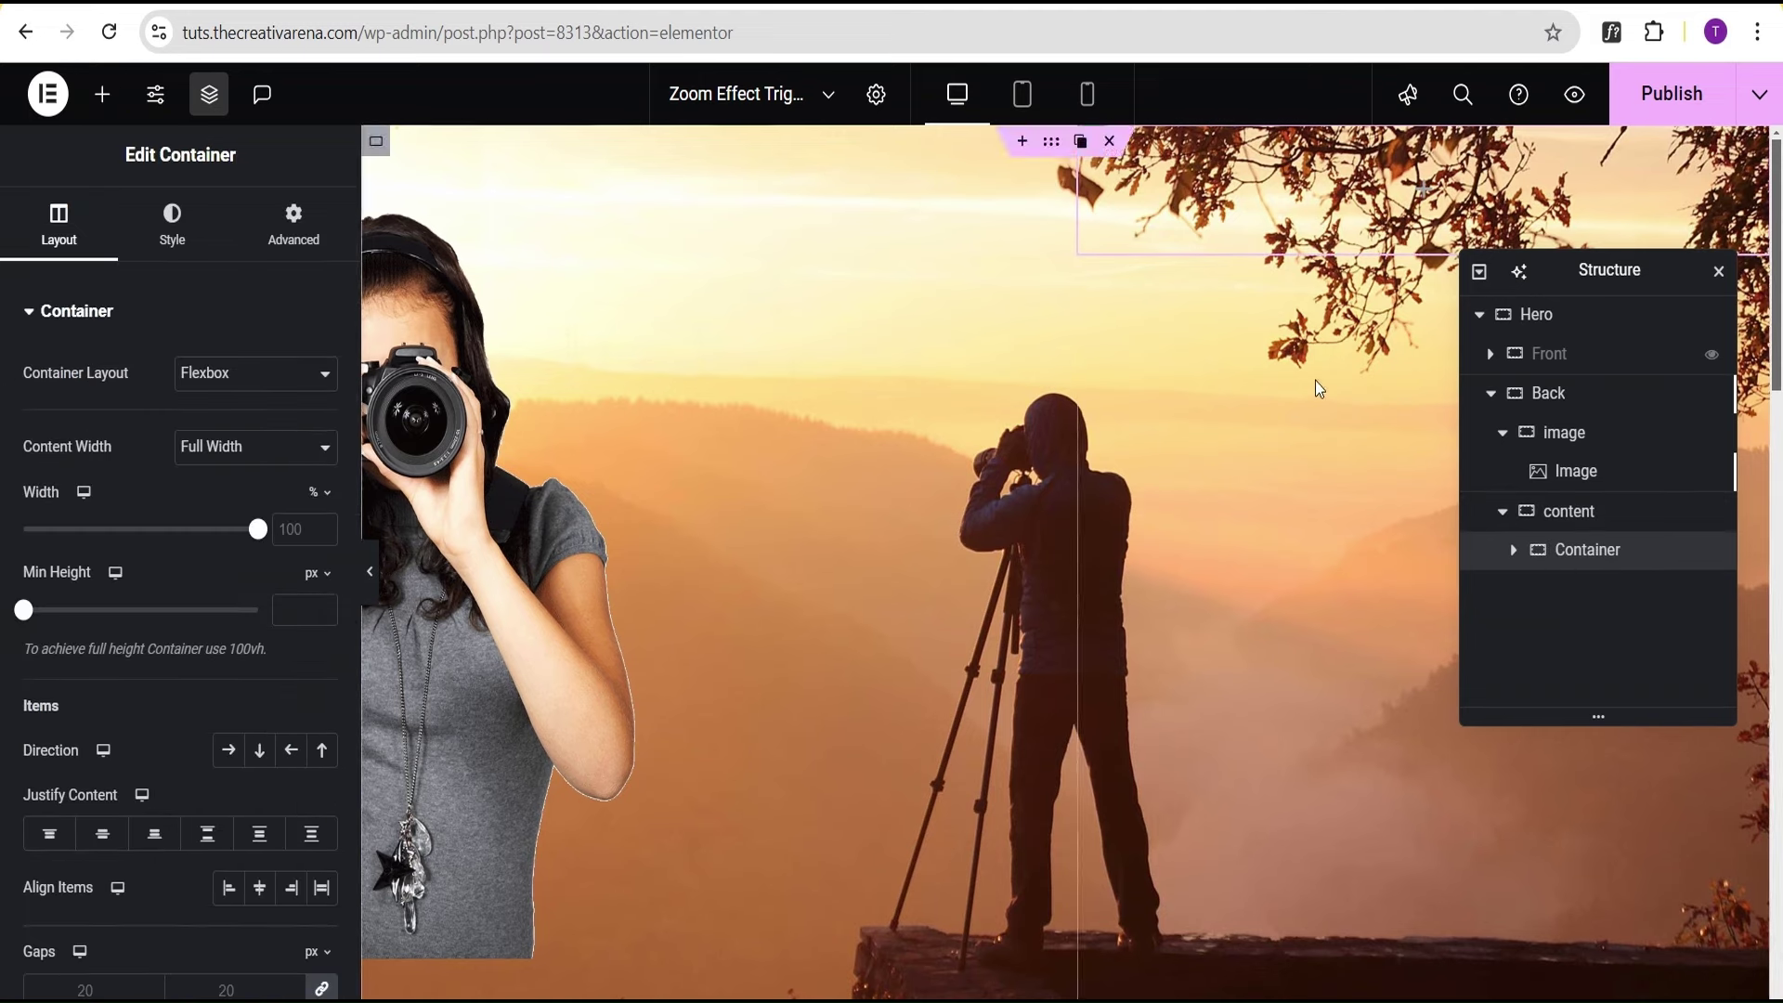
left_click(1573, 517)
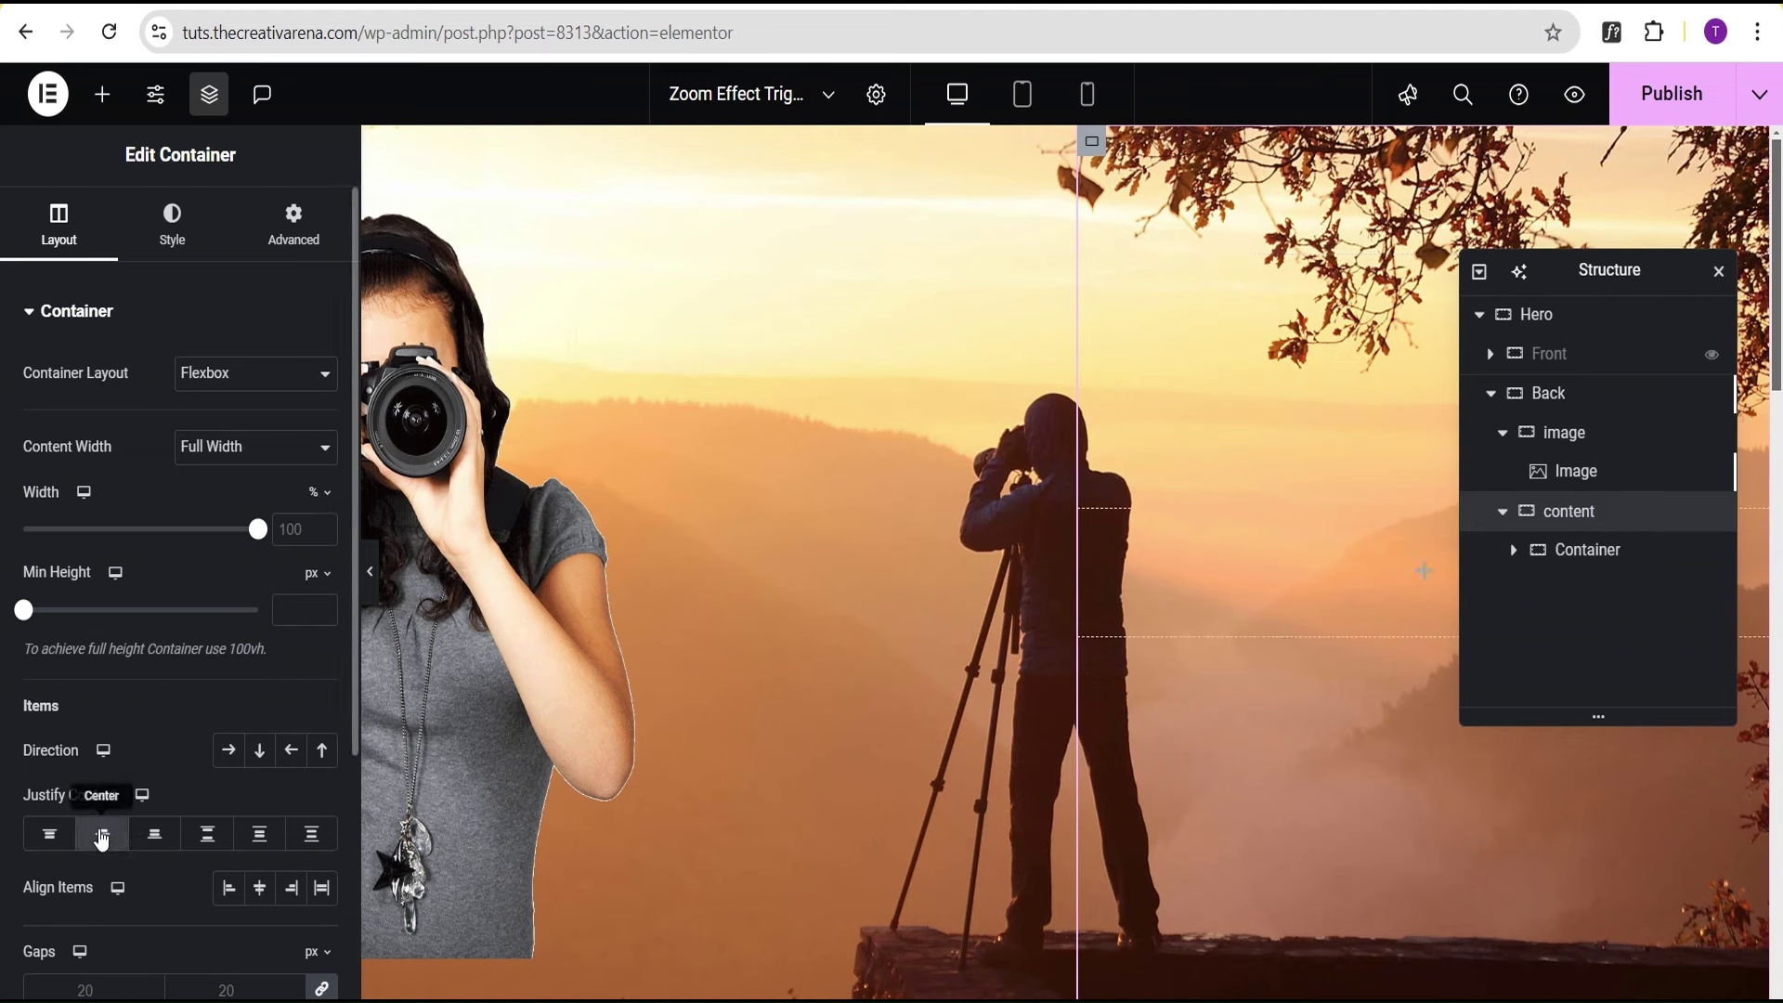
Rename the container nested inside content as "inner"
left_click(1585, 555)
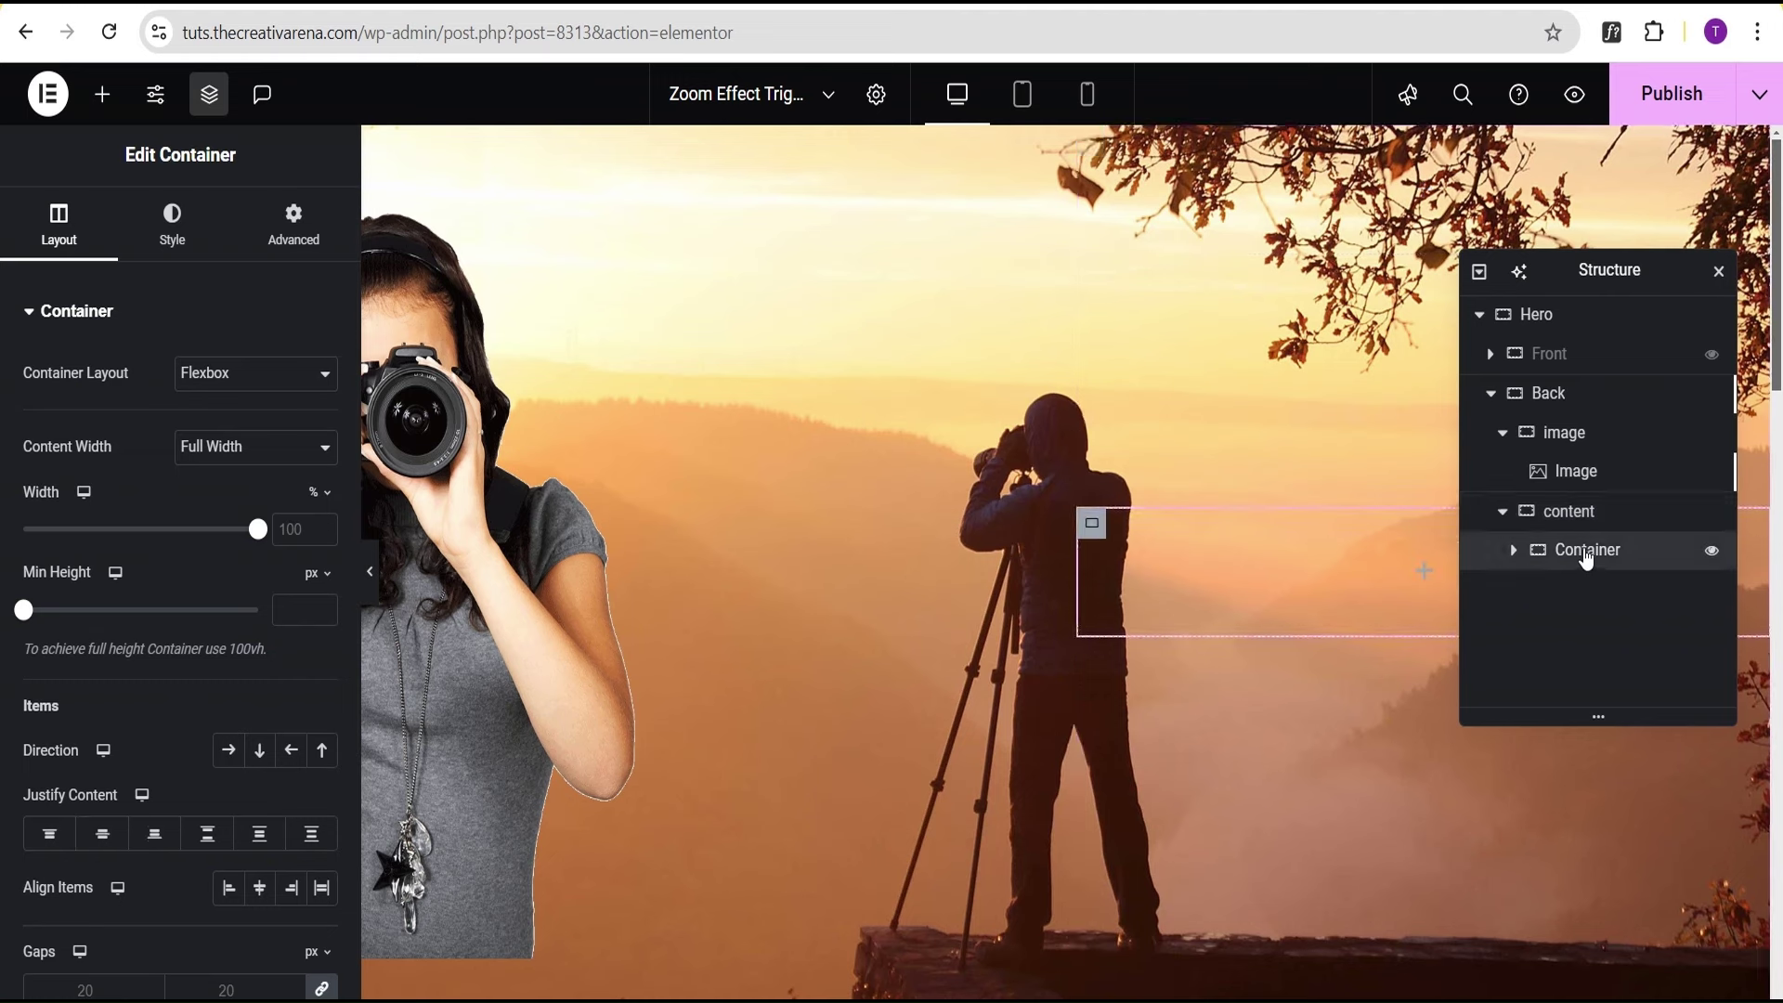
double_click(1587, 552)
type("inner")
key("Return")
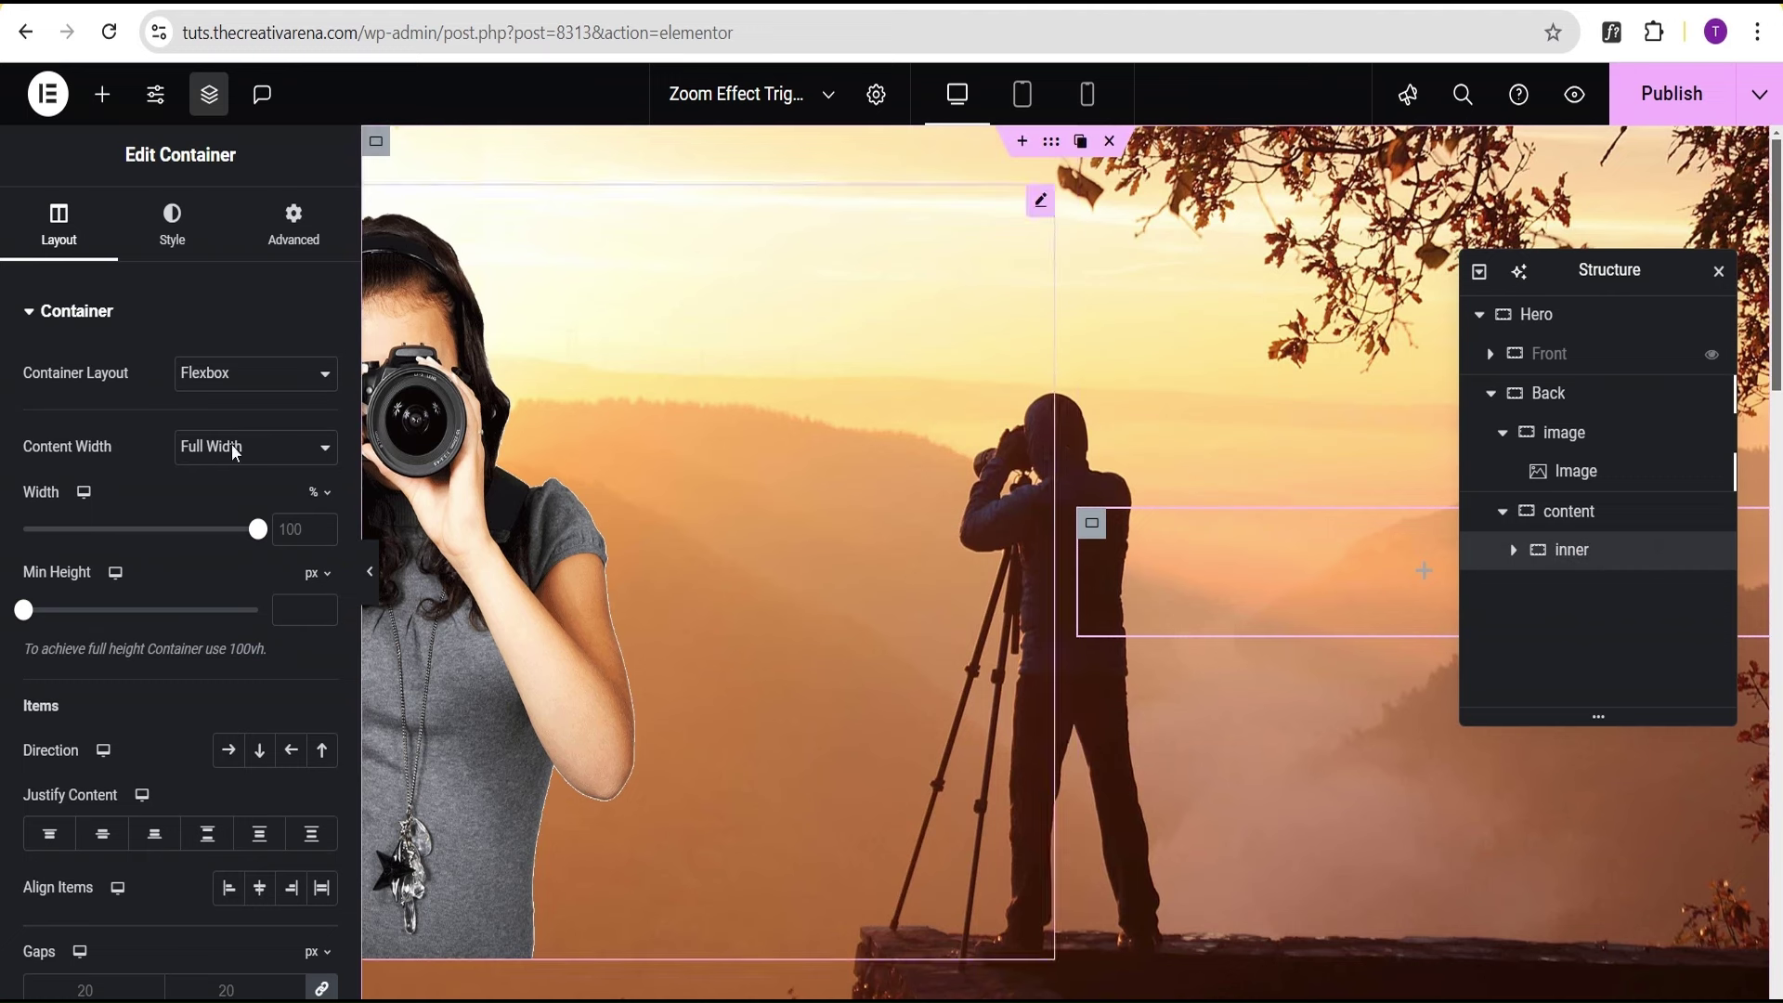
Set the inner container's padding to 50 px on all sides
left_click(292, 225)
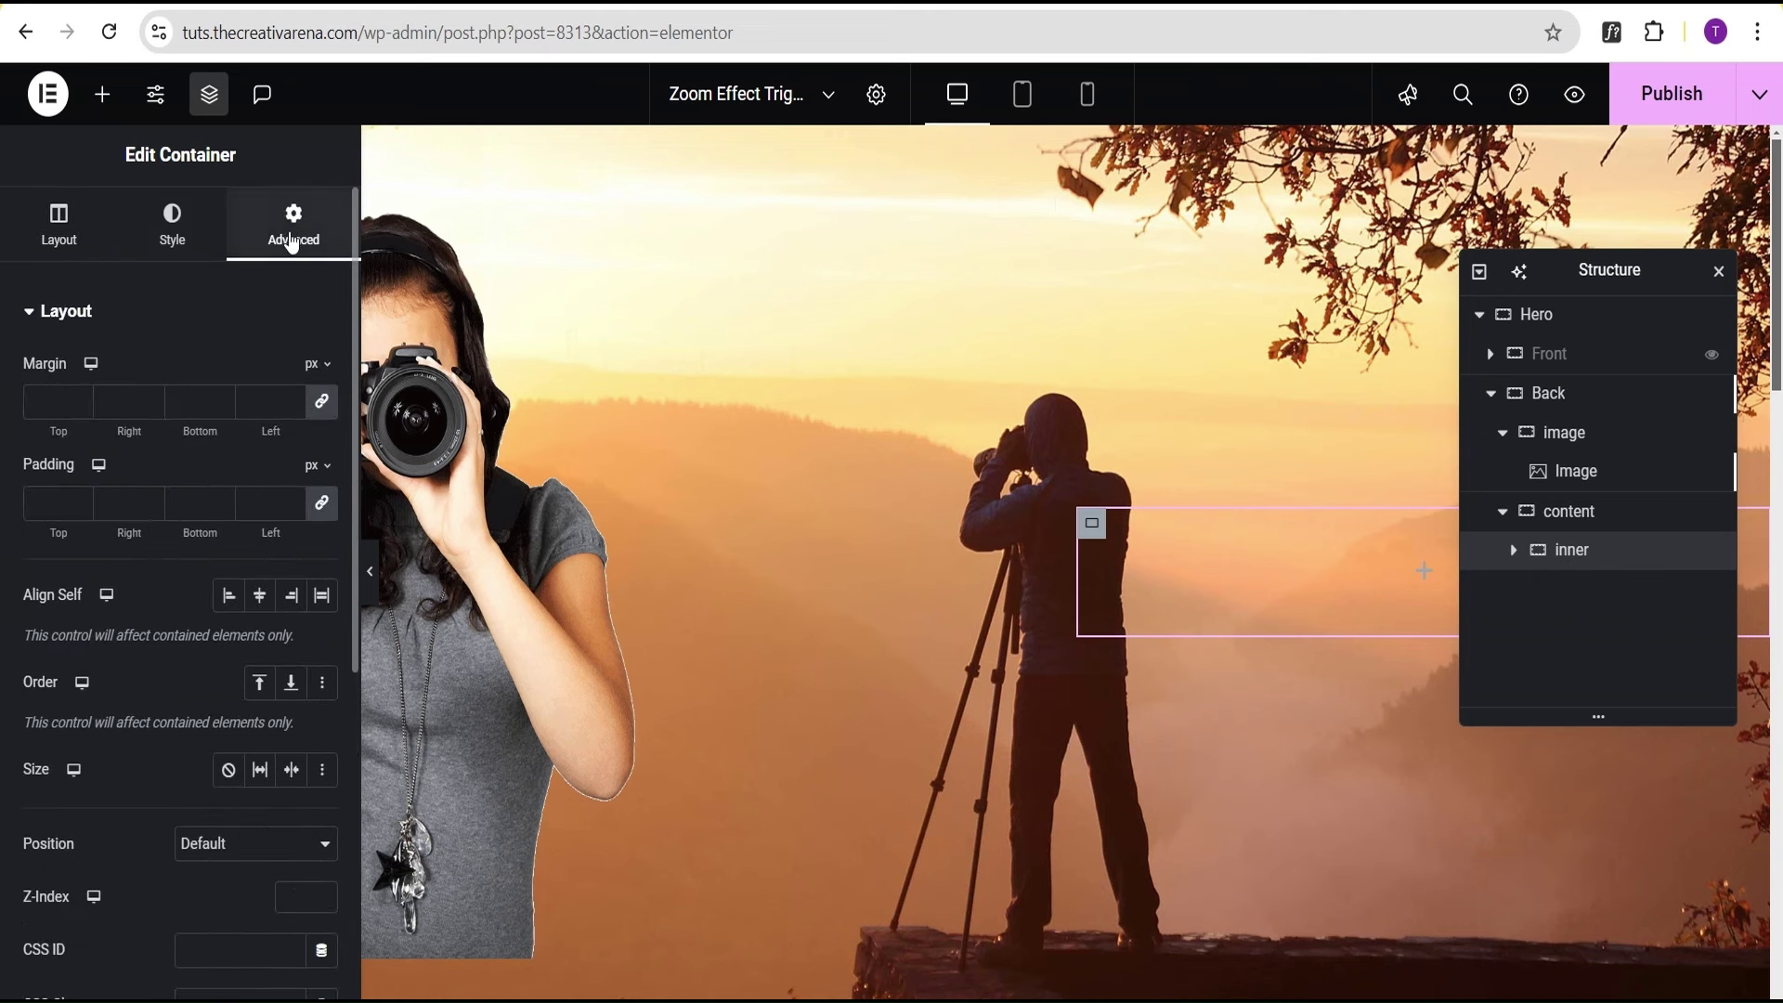
left_click(49, 502)
type("50")
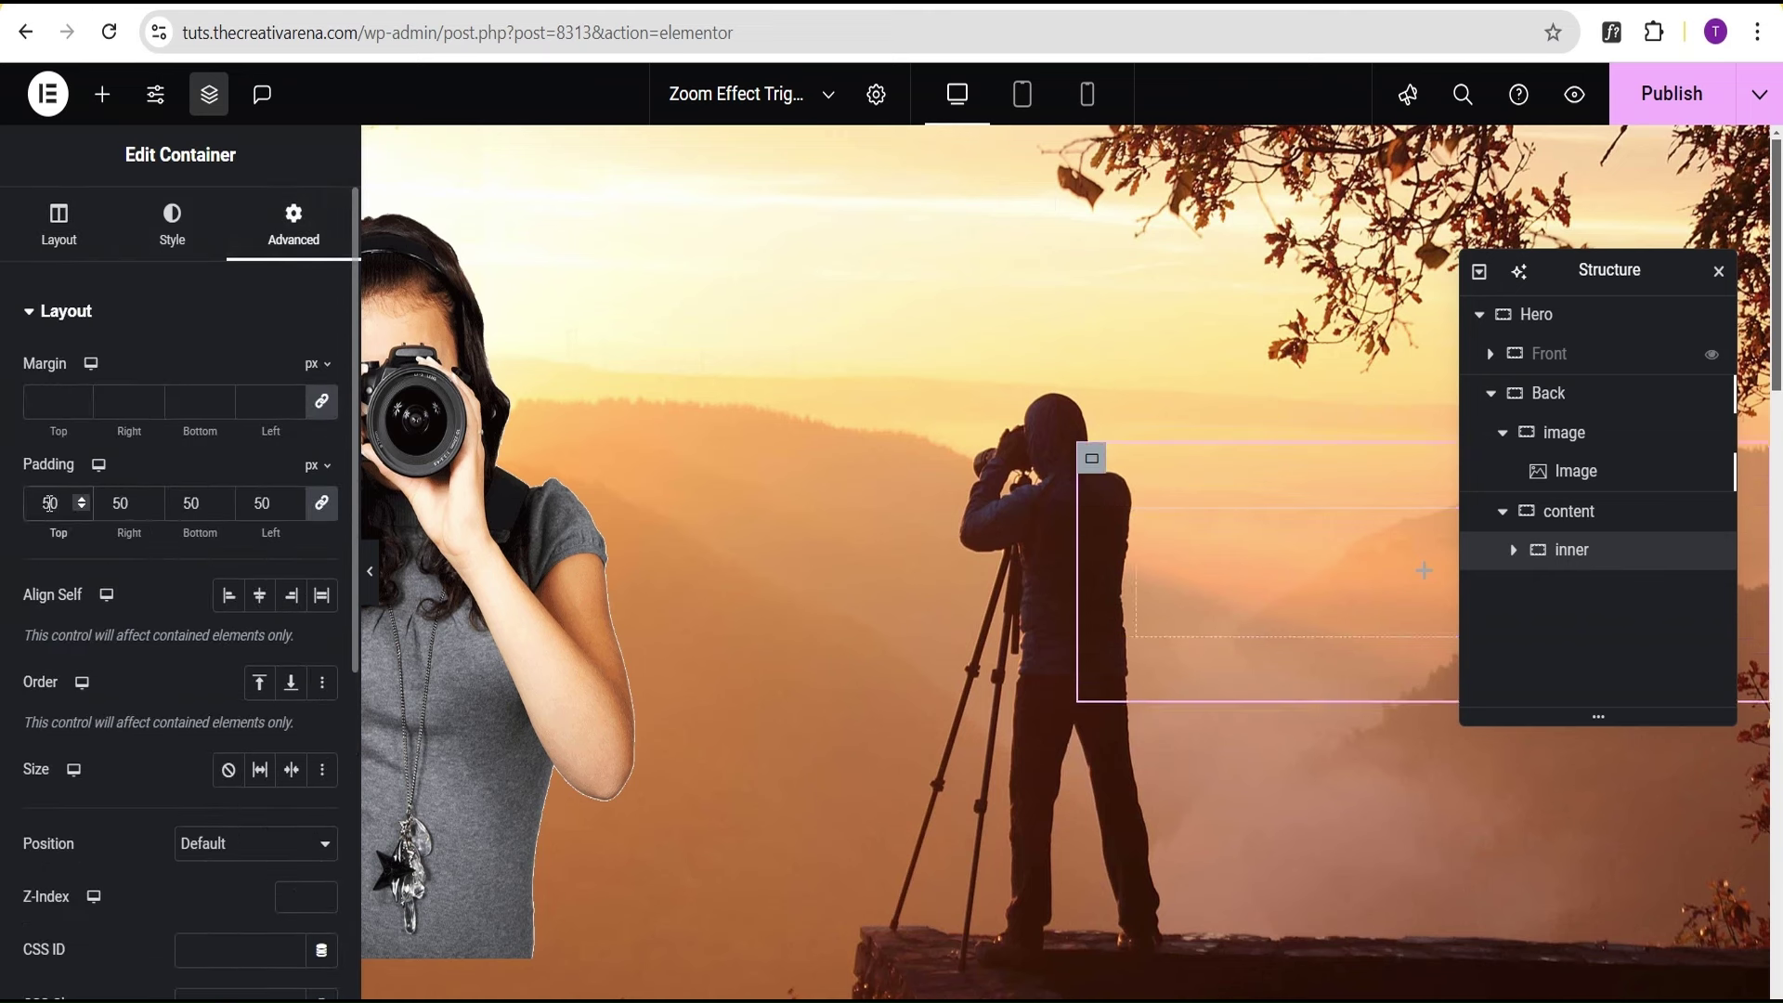
Add a Heading widget to the inner container with the title "Create an Impact"
left_click(1424, 570)
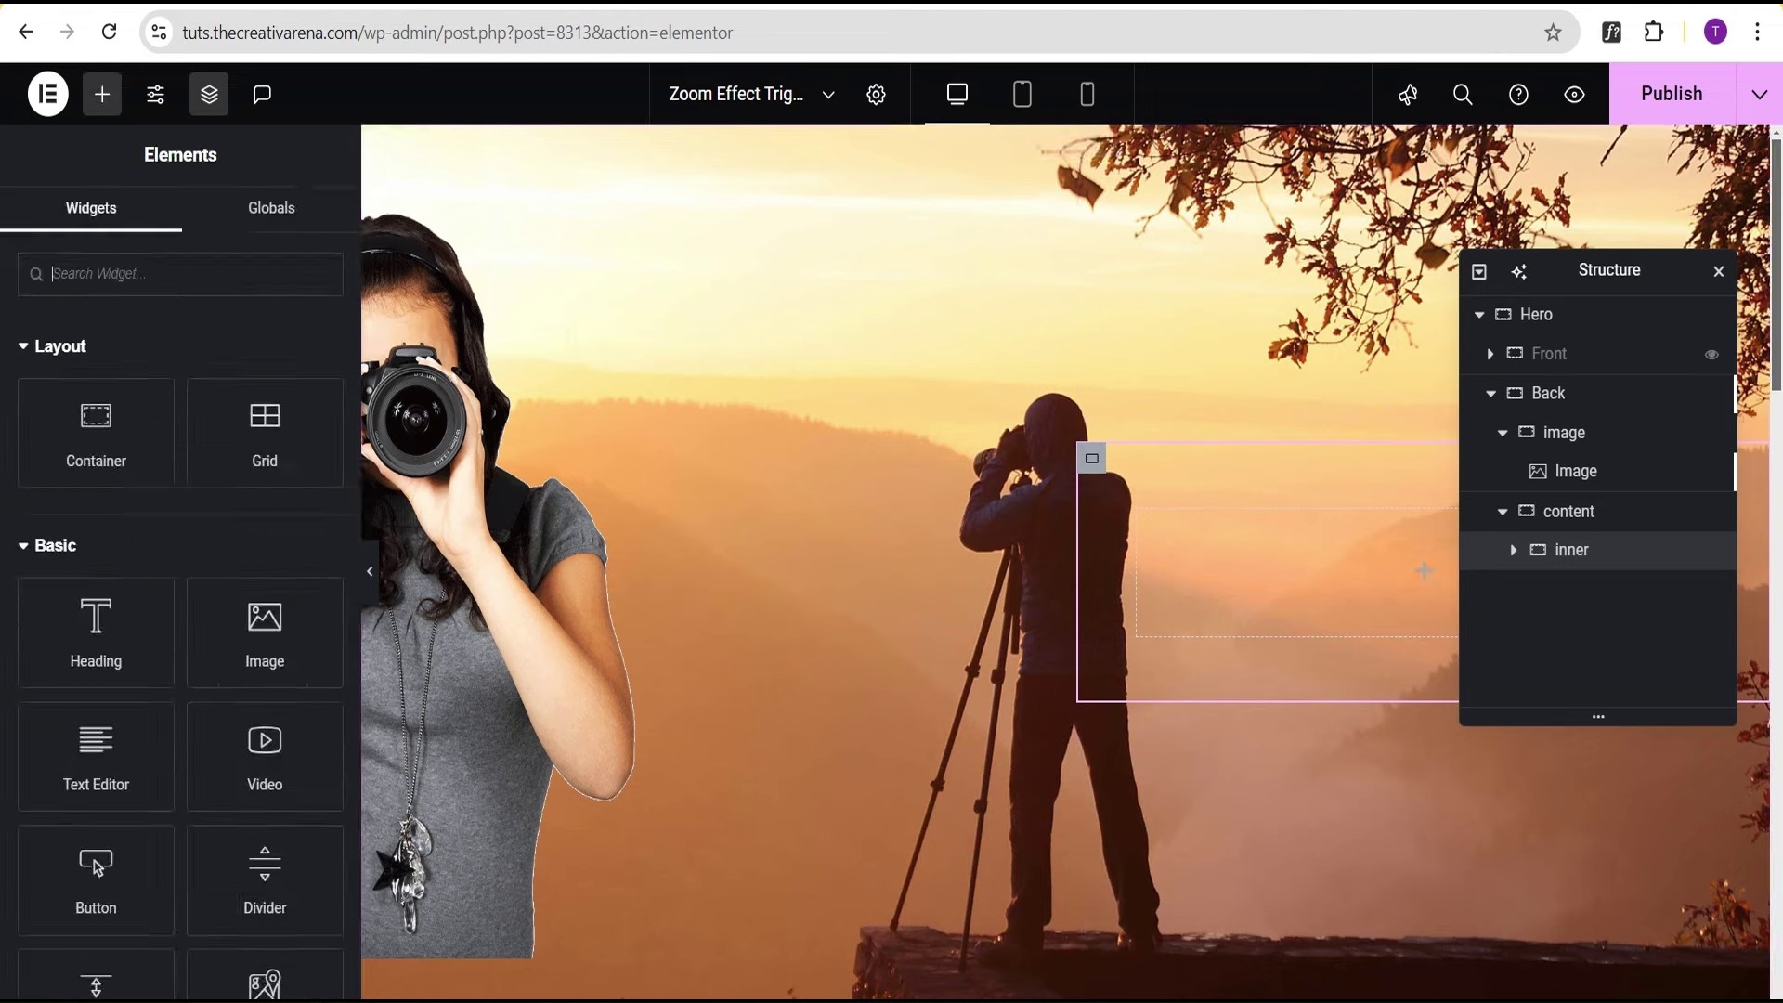
left_click_drag(96, 632, 1213, 563)
left_click_drag(206, 405, 4, 420)
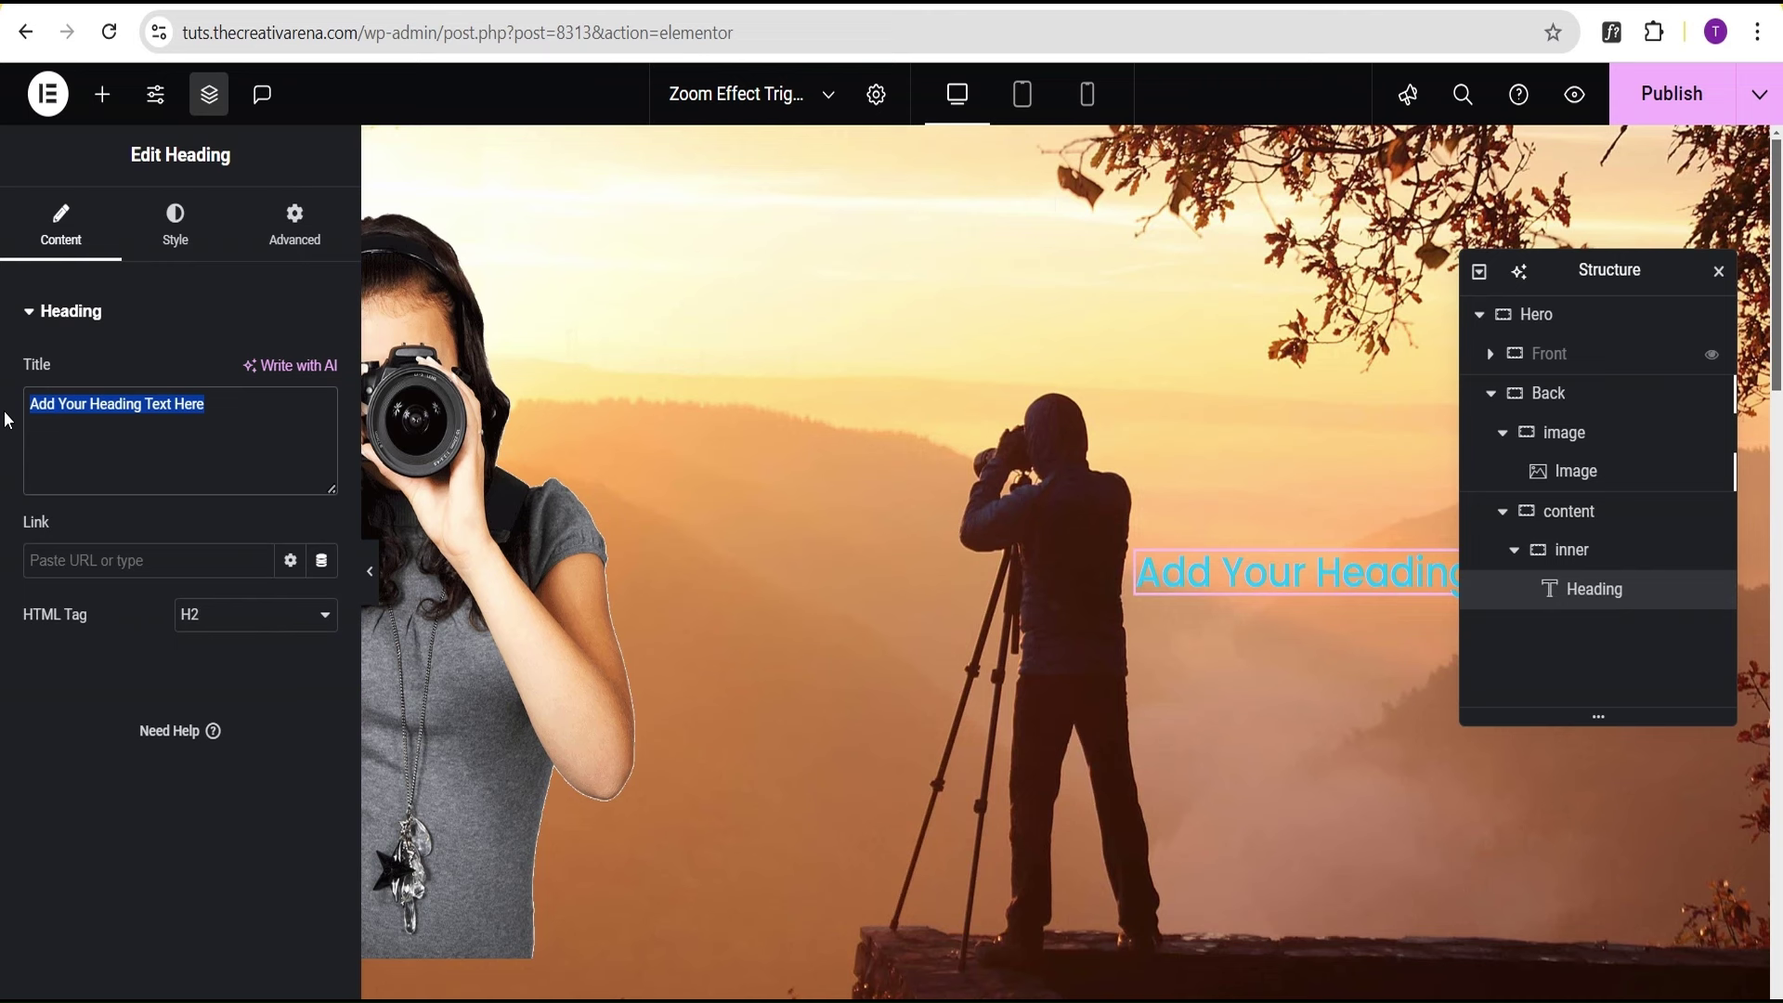
type("Create")
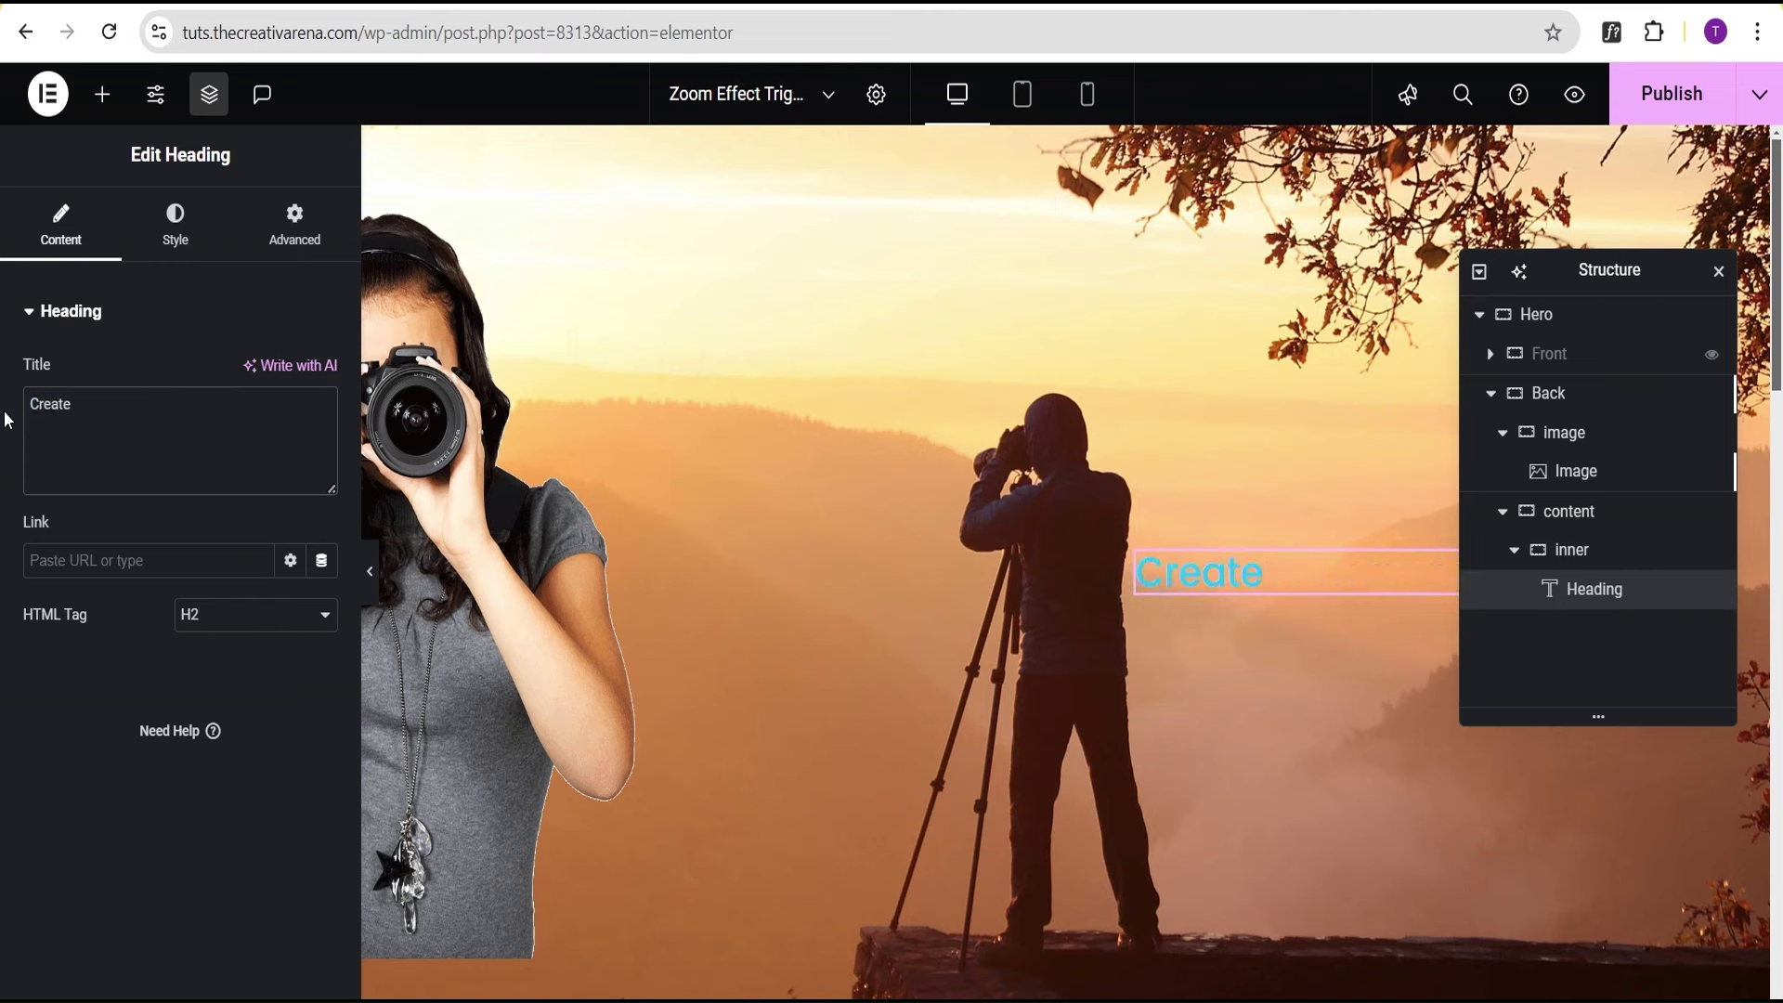
type(" an Impact")
Set the heading's text color to #FFFFFF
left_click(175, 223)
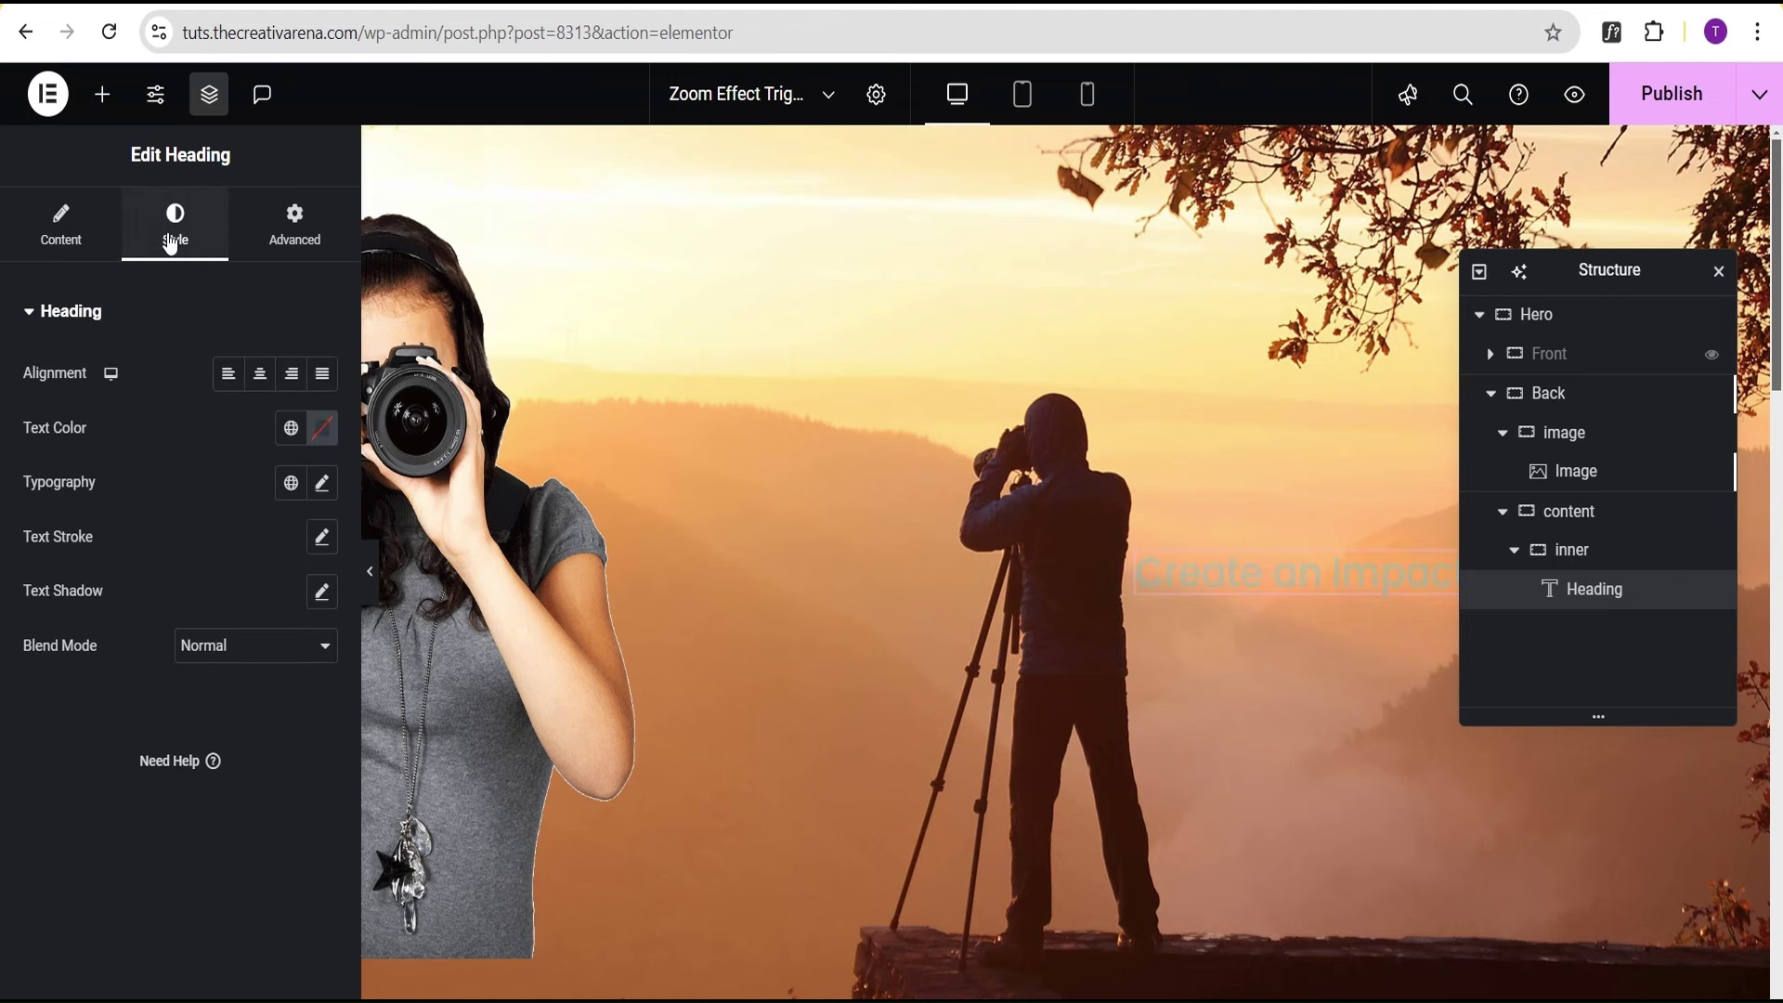
left_click(327, 429)
type("#FFFFFF")
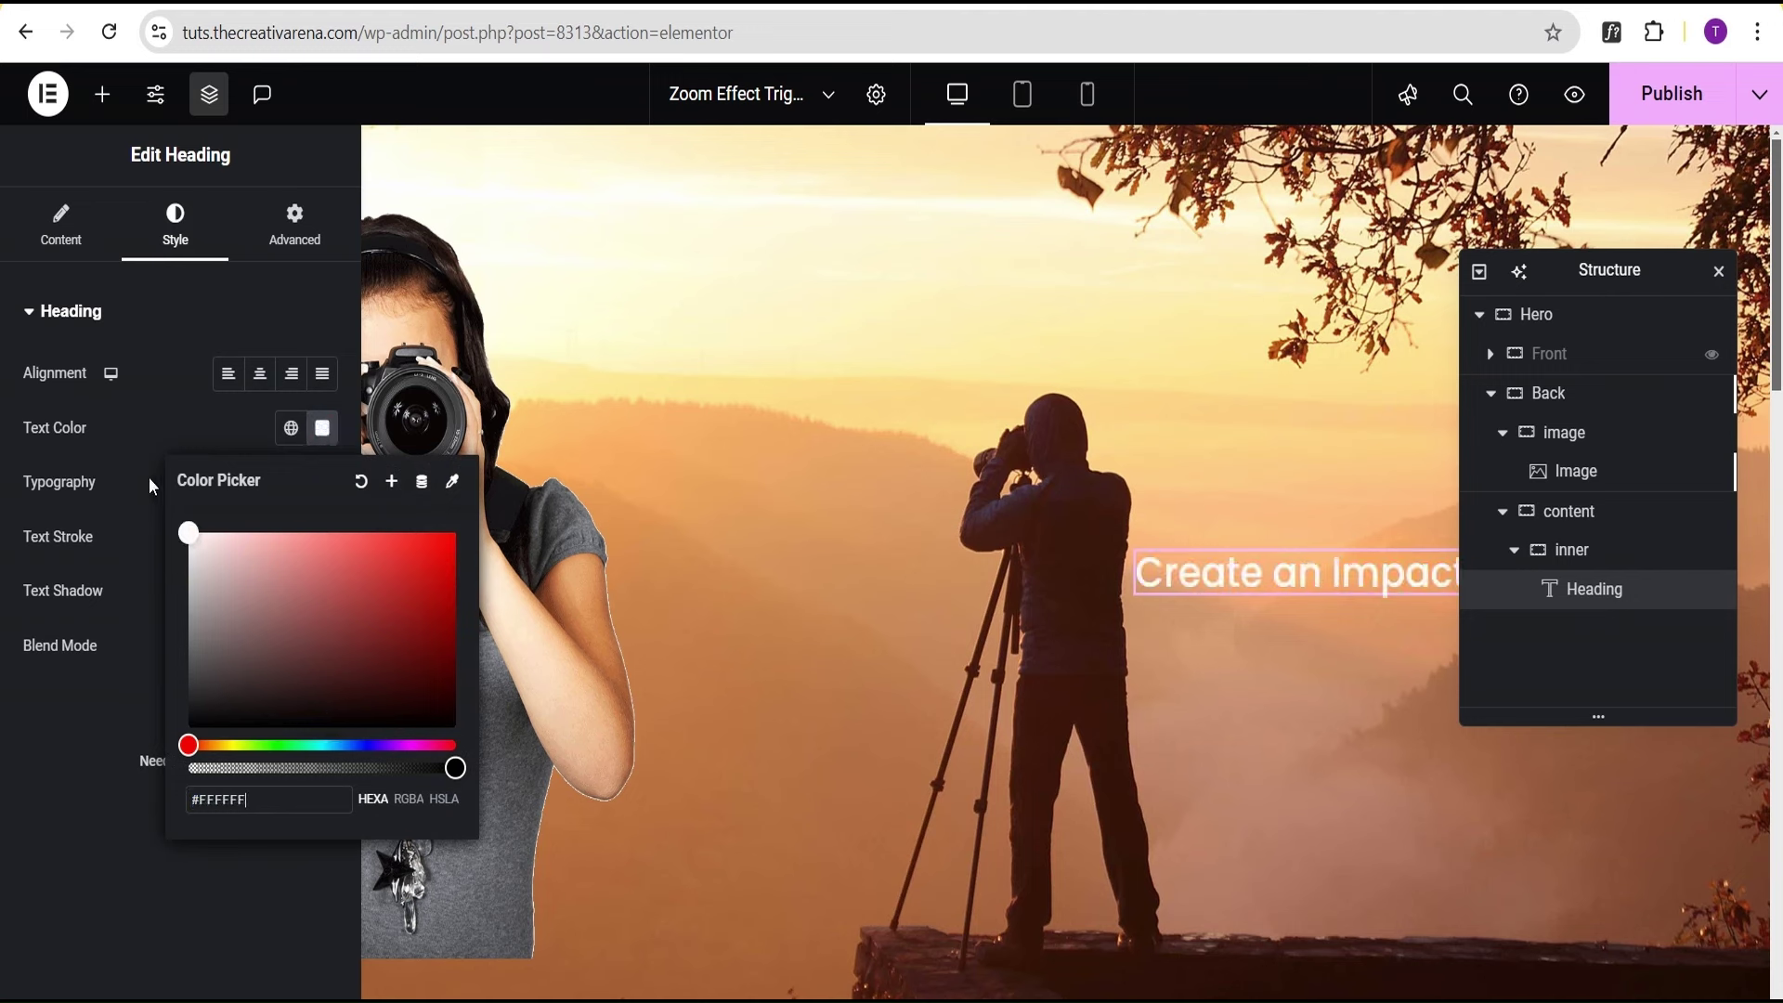
left_click(148, 483)
Set the heading's typography to the Poppins family with a size of 7 rem
left_click(322, 482)
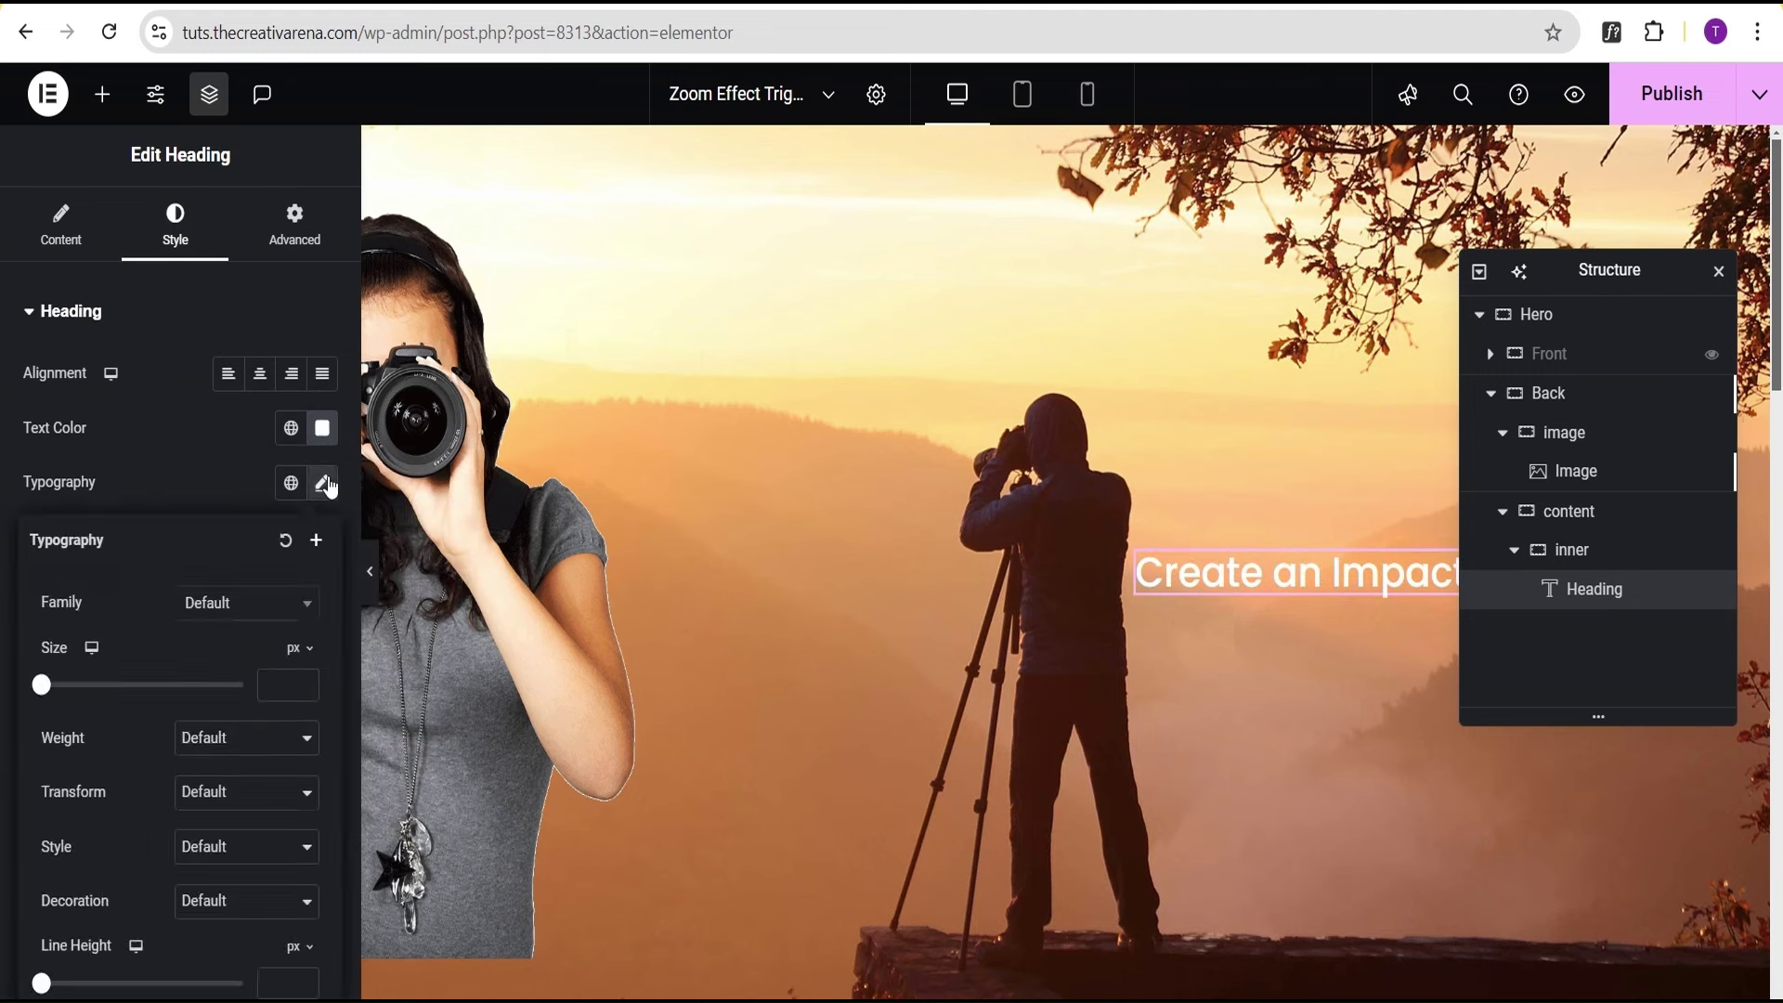
left_click(243, 613)
type("popp")
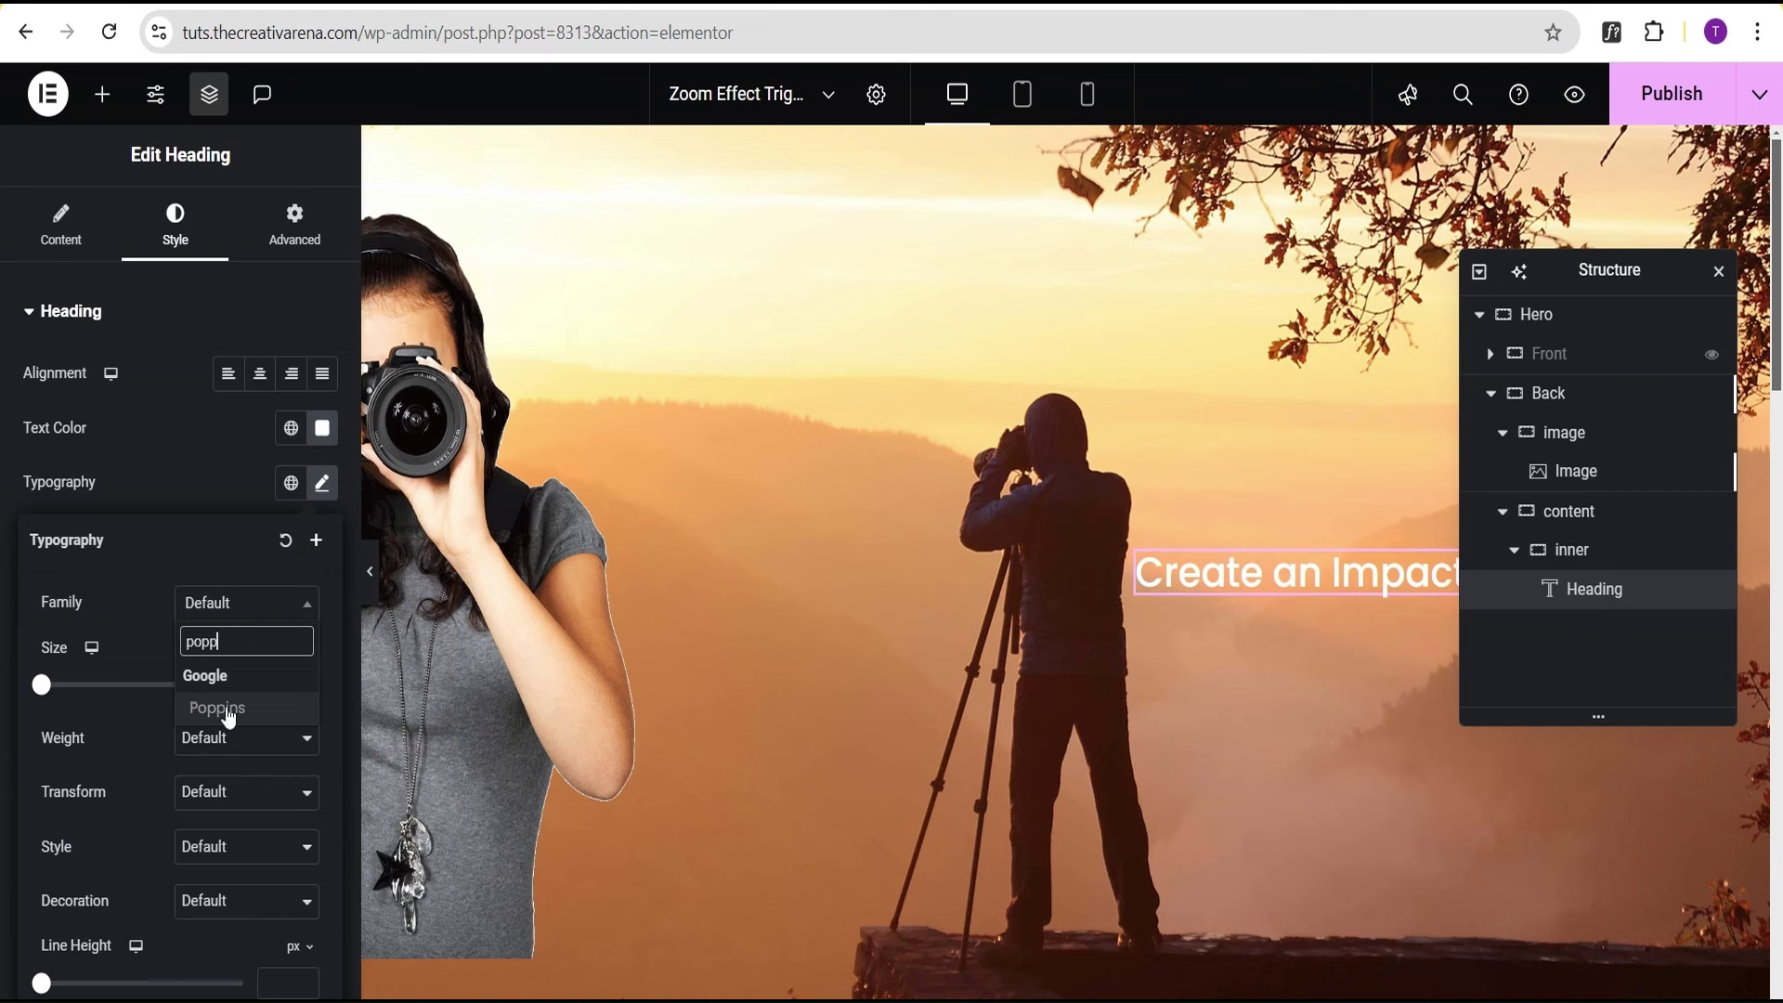
left_click(223, 709)
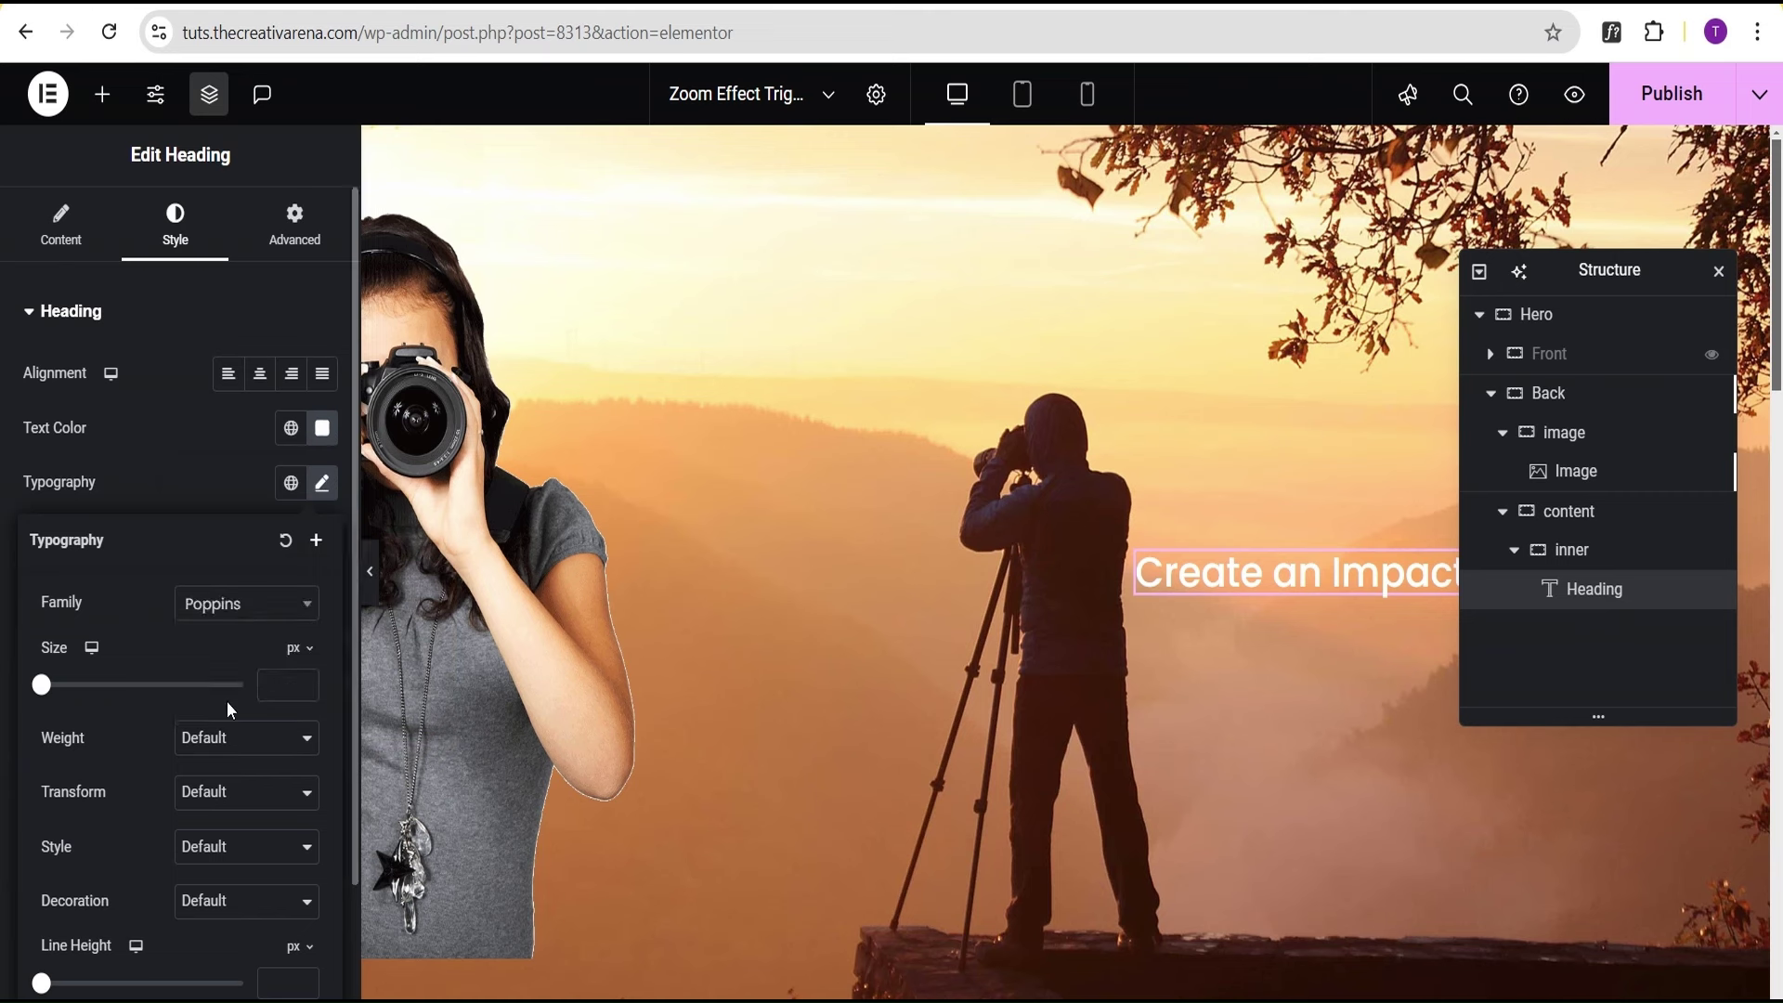
left_click(295, 647)
left_click(299, 724)
type("7")
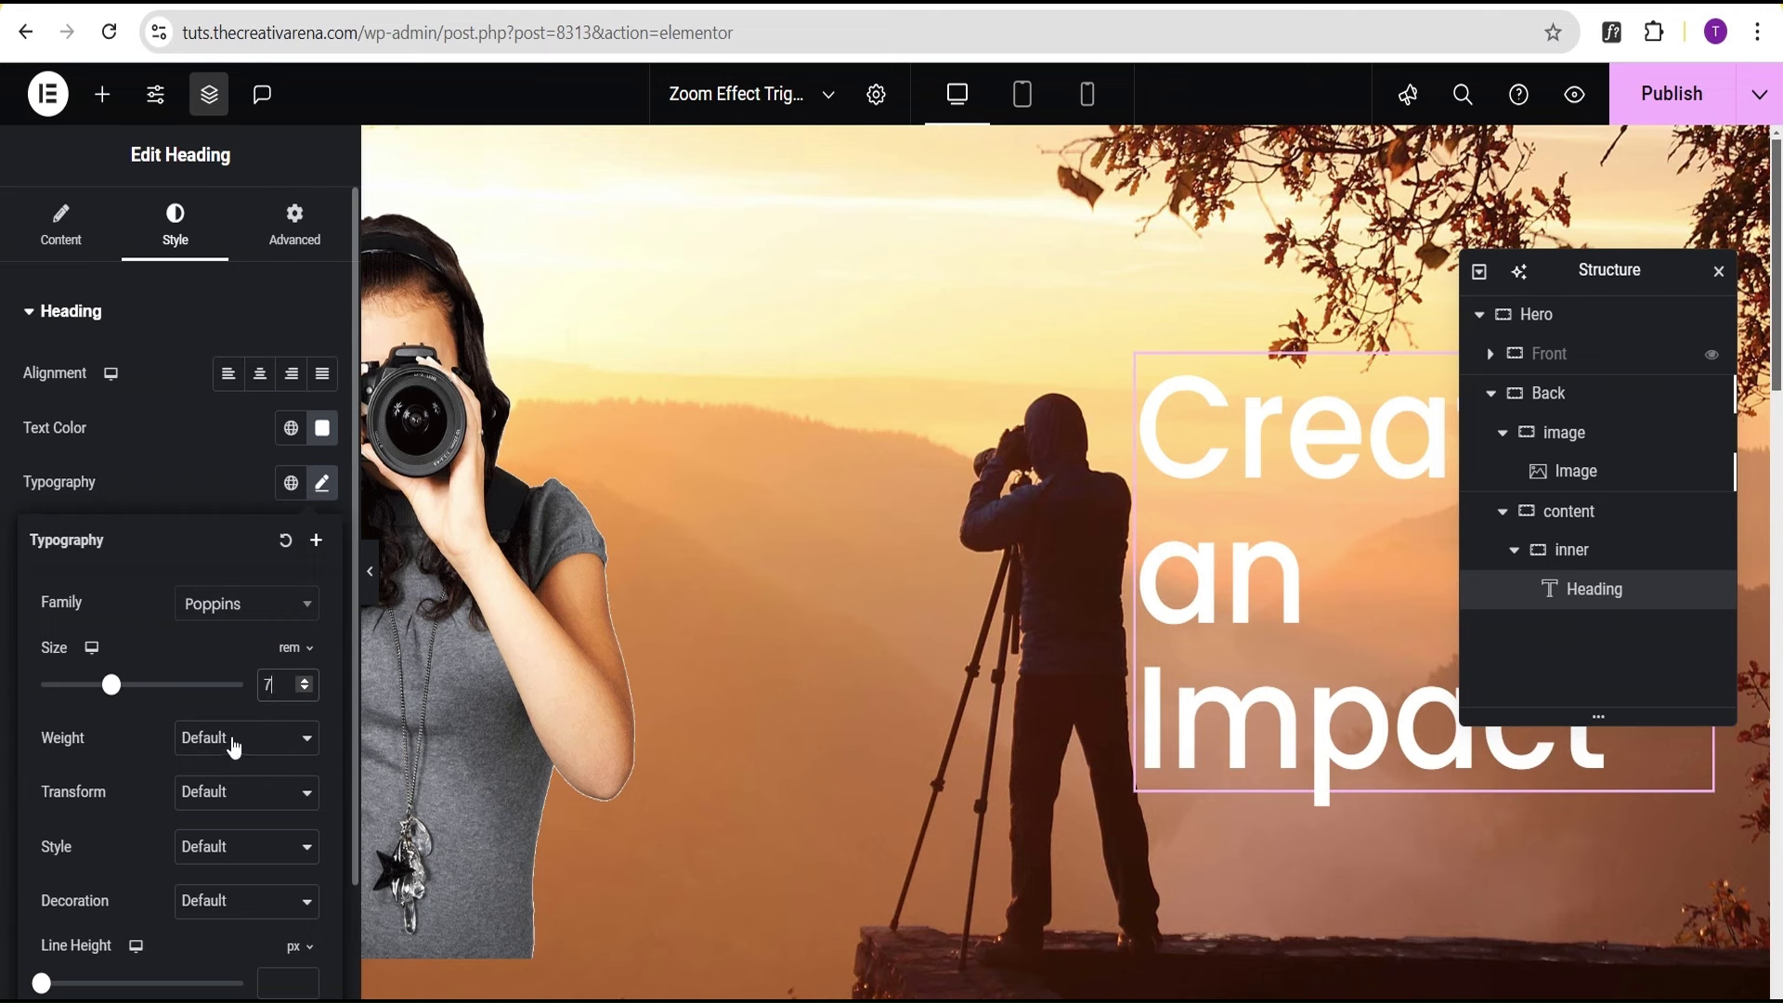
Set the heading's font weight to 700 (Bold) and its text transform to Uppercase, and preview it at full width
left_click(233, 746)
left_click(235, 553)
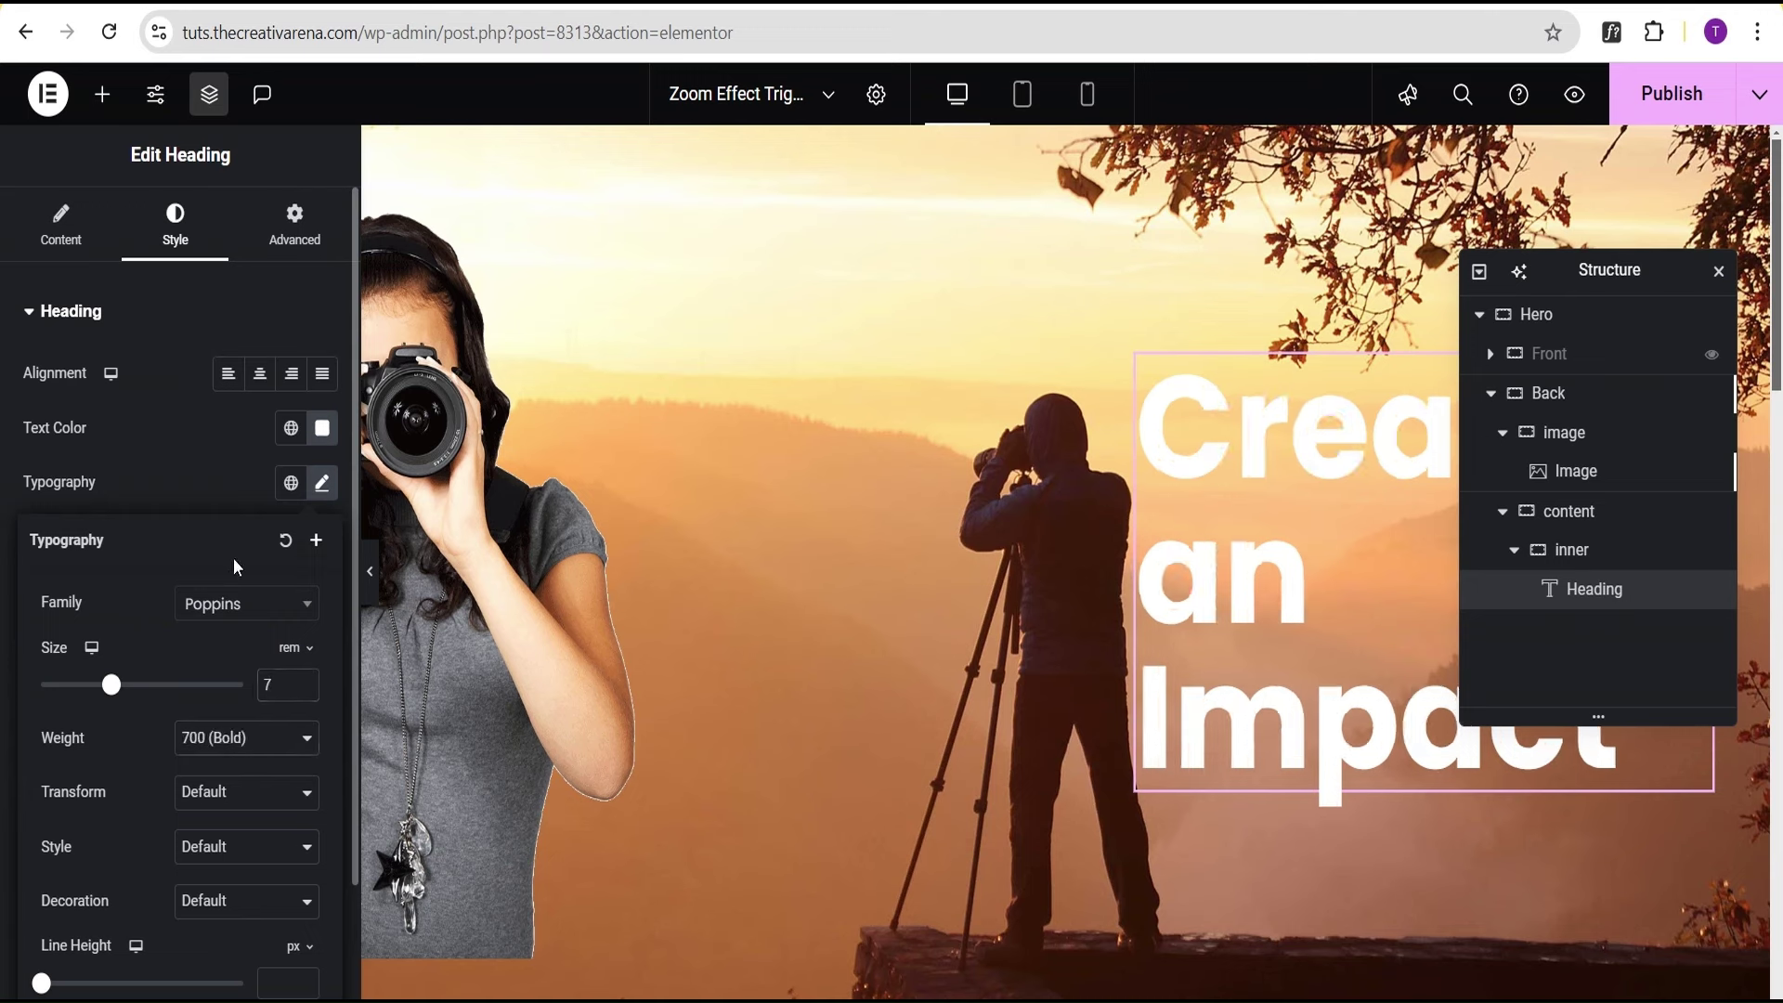
left_click(219, 795)
left_click(228, 857)
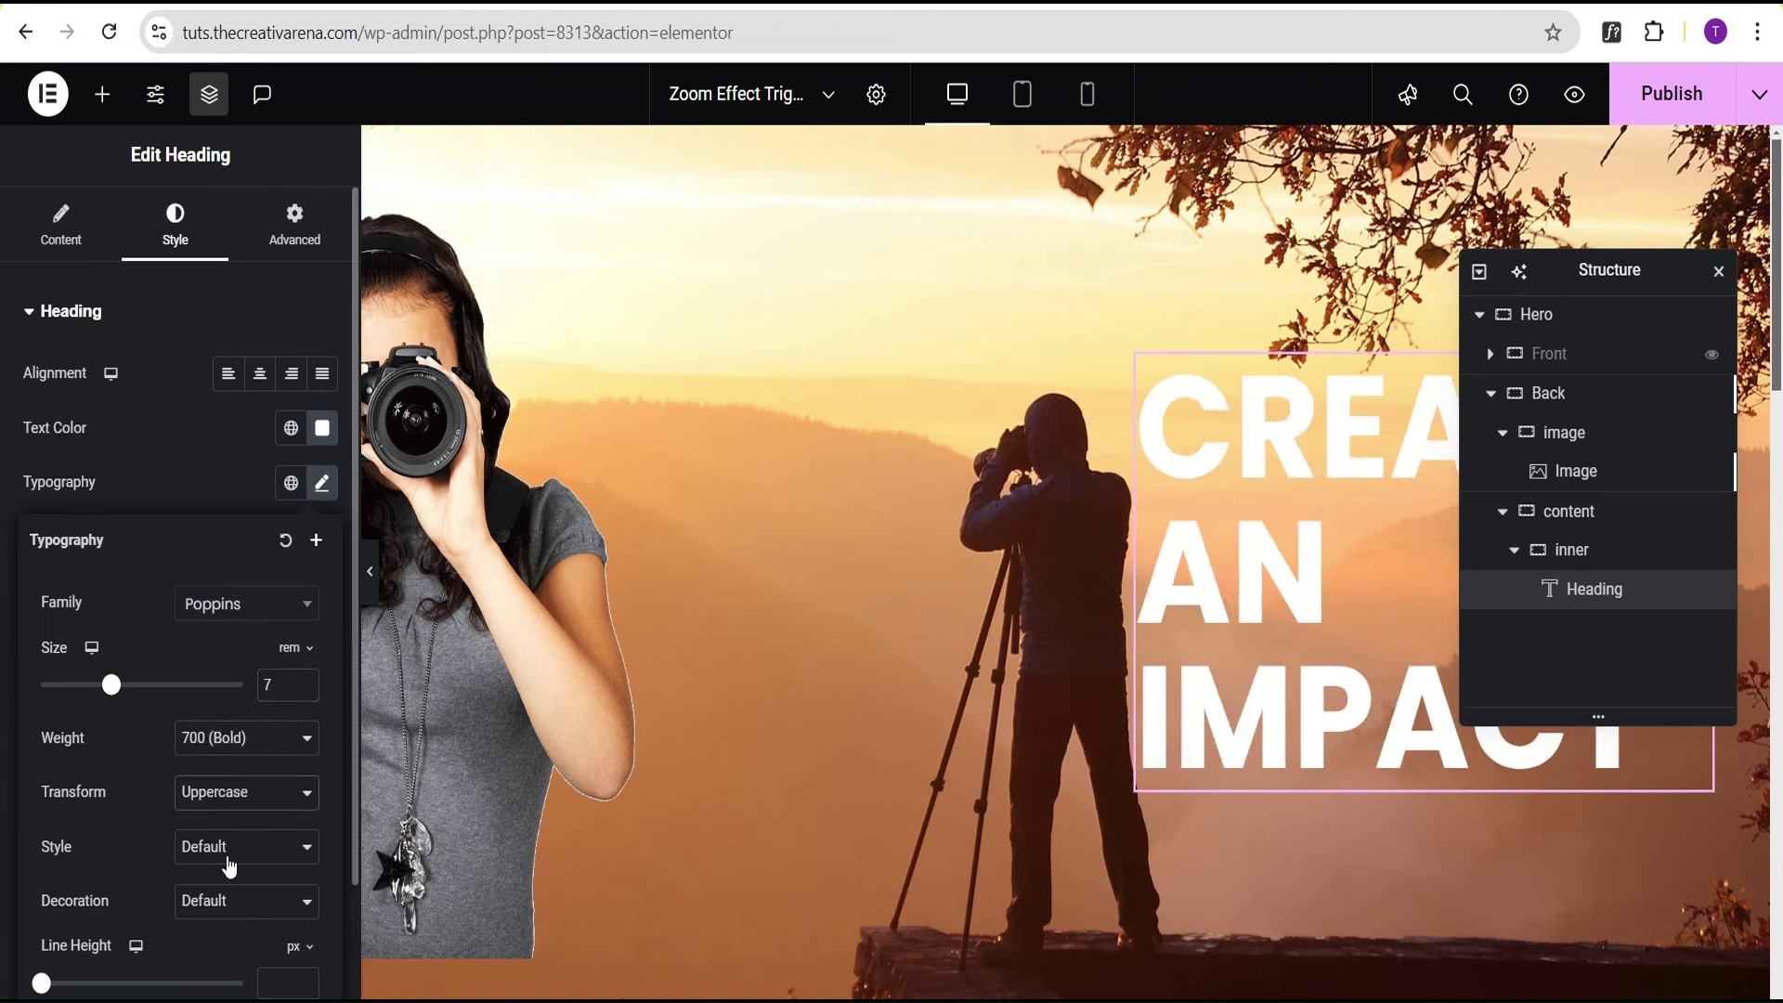
left_click(187, 473)
left_click(370, 571)
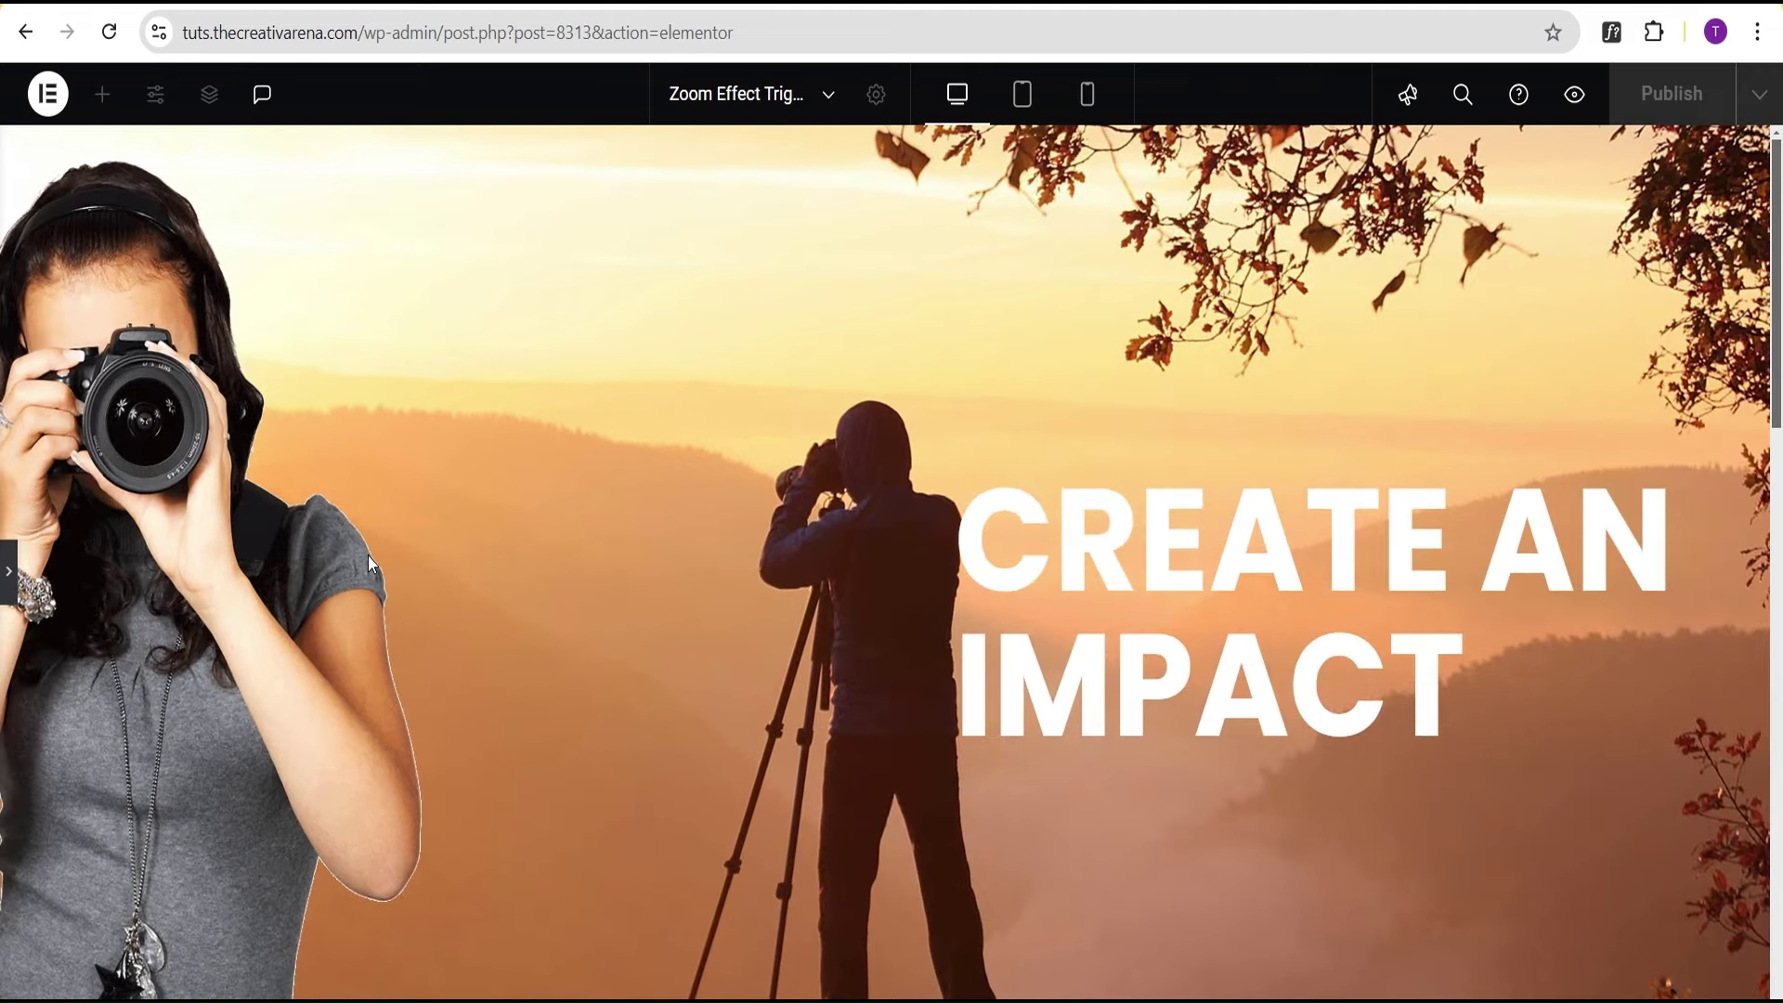
left_click(9, 571)
Add a Text Editor widget below the heading and extend its placeholder paragraph with two more copies of the same text
left_click(102, 94)
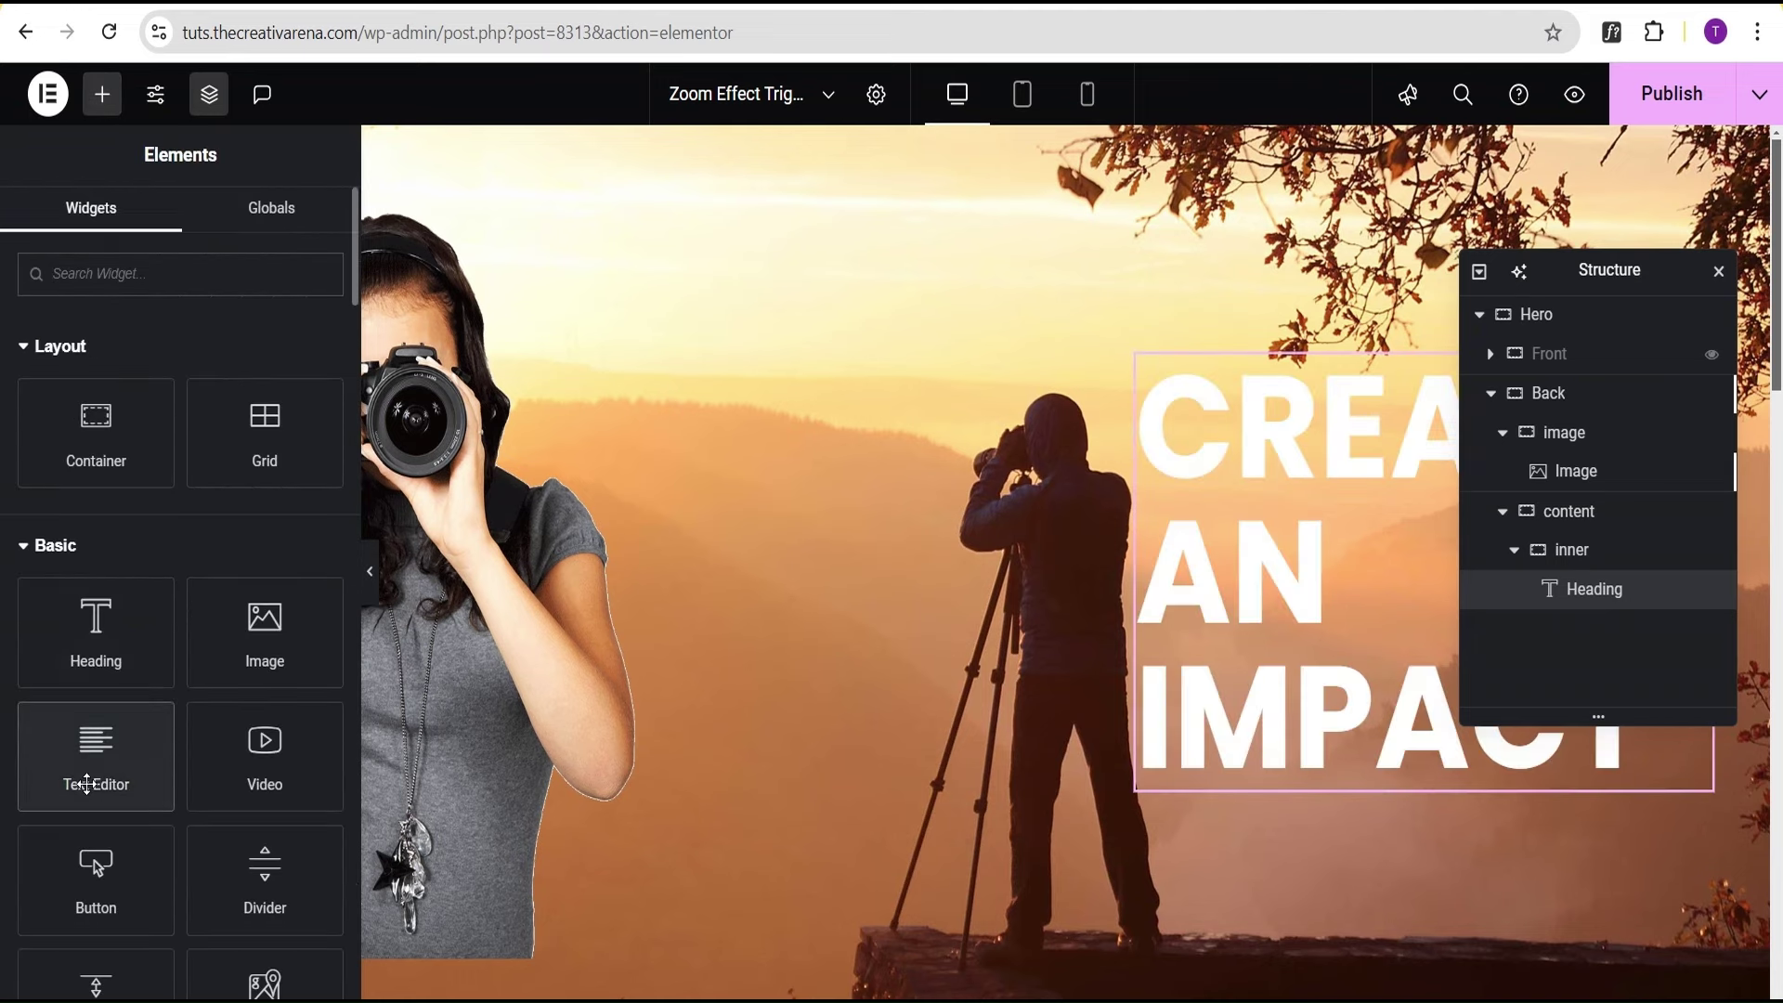
left_click_drag(96, 788, 1306, 711)
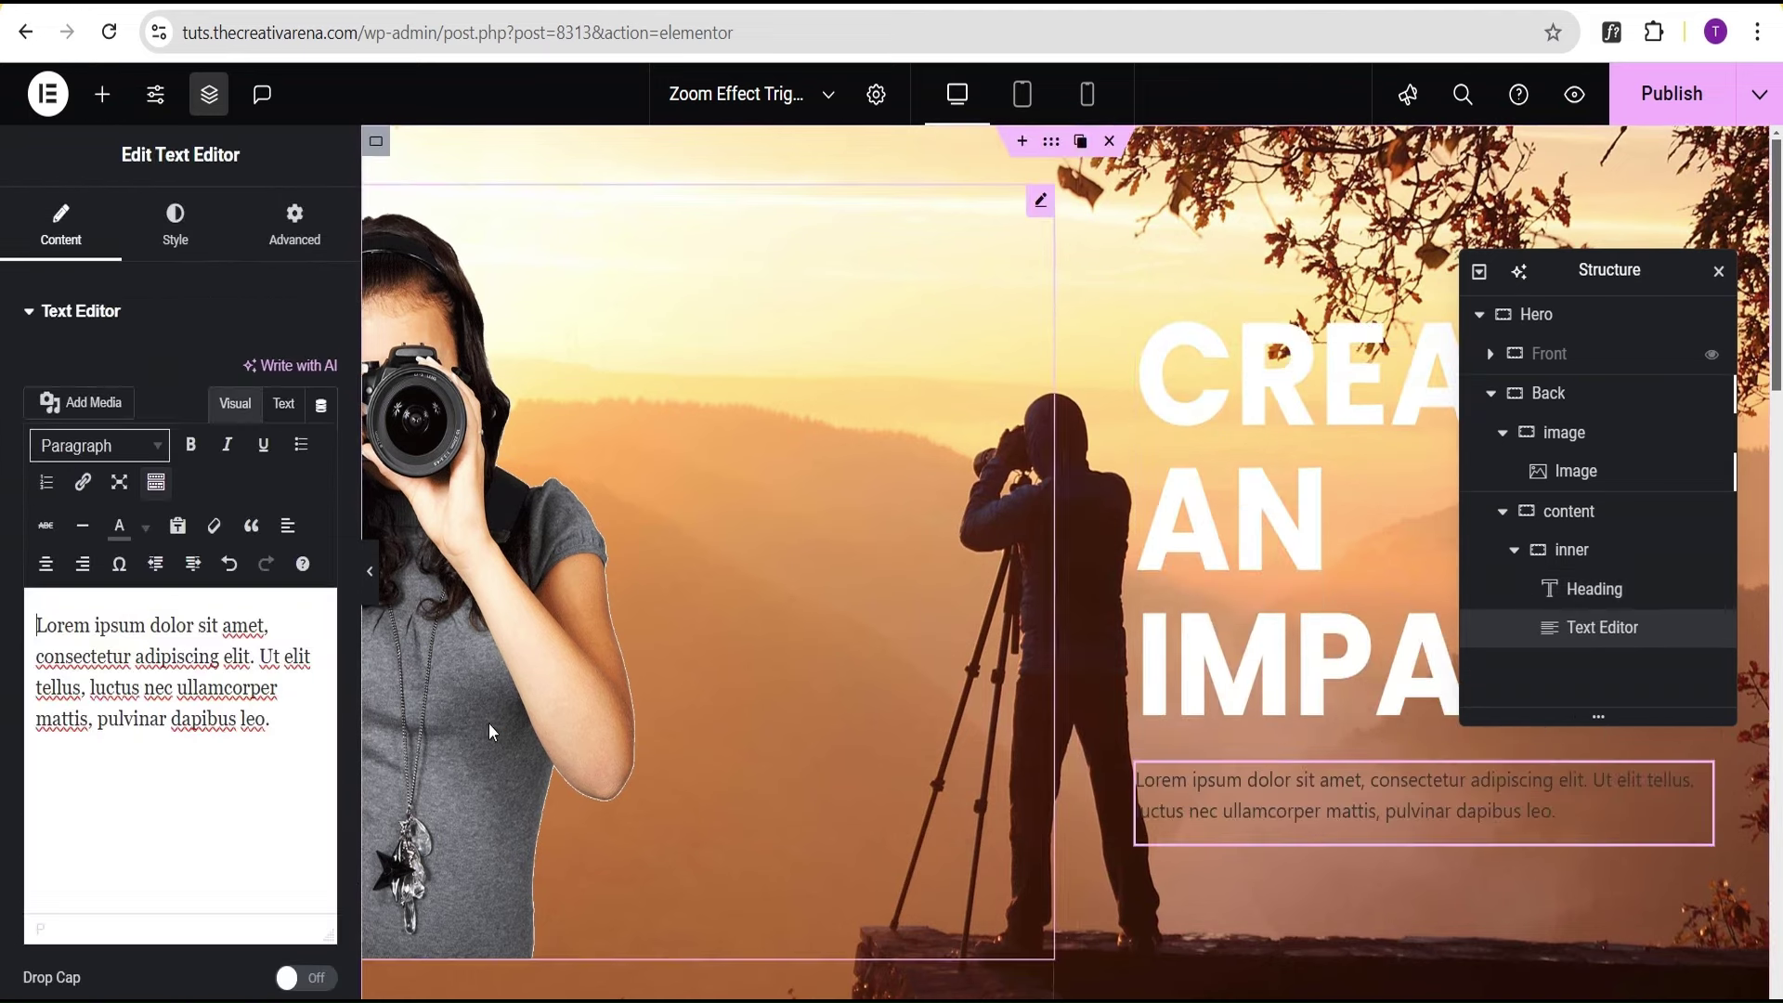
left_click_drag(274, 722, 3, 591)
key("ctrl+c")
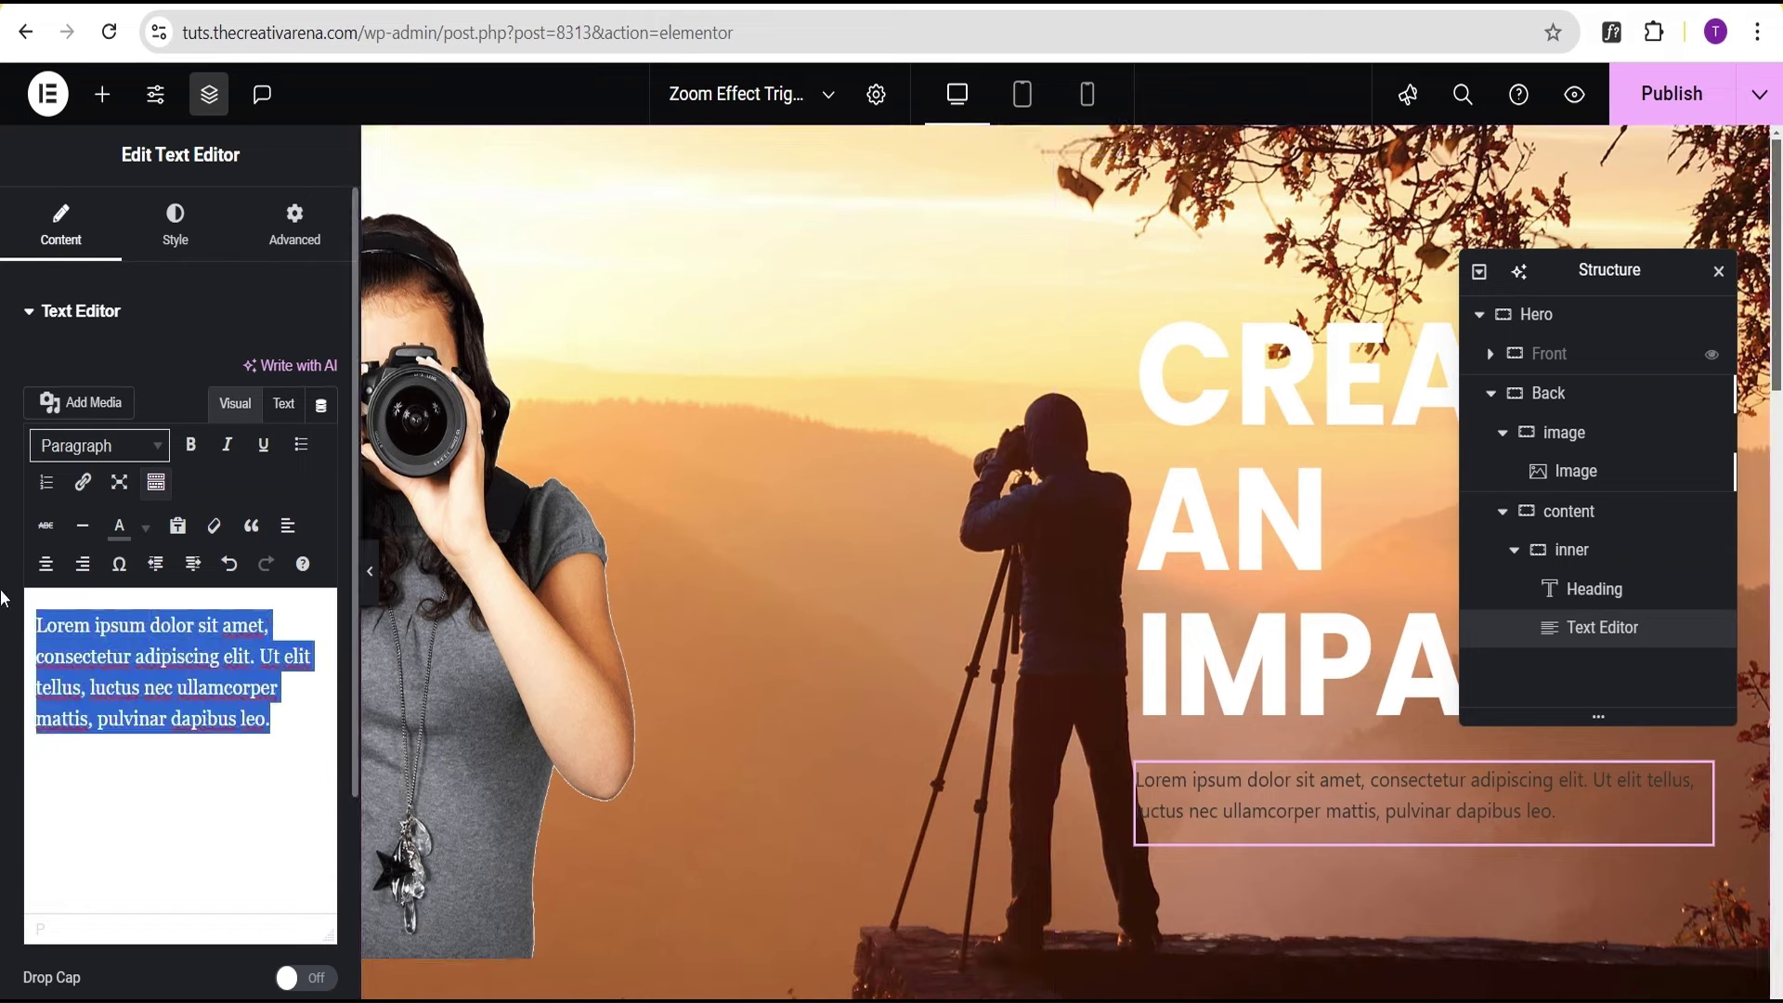
left_click(275, 717)
key("ctrl+v")
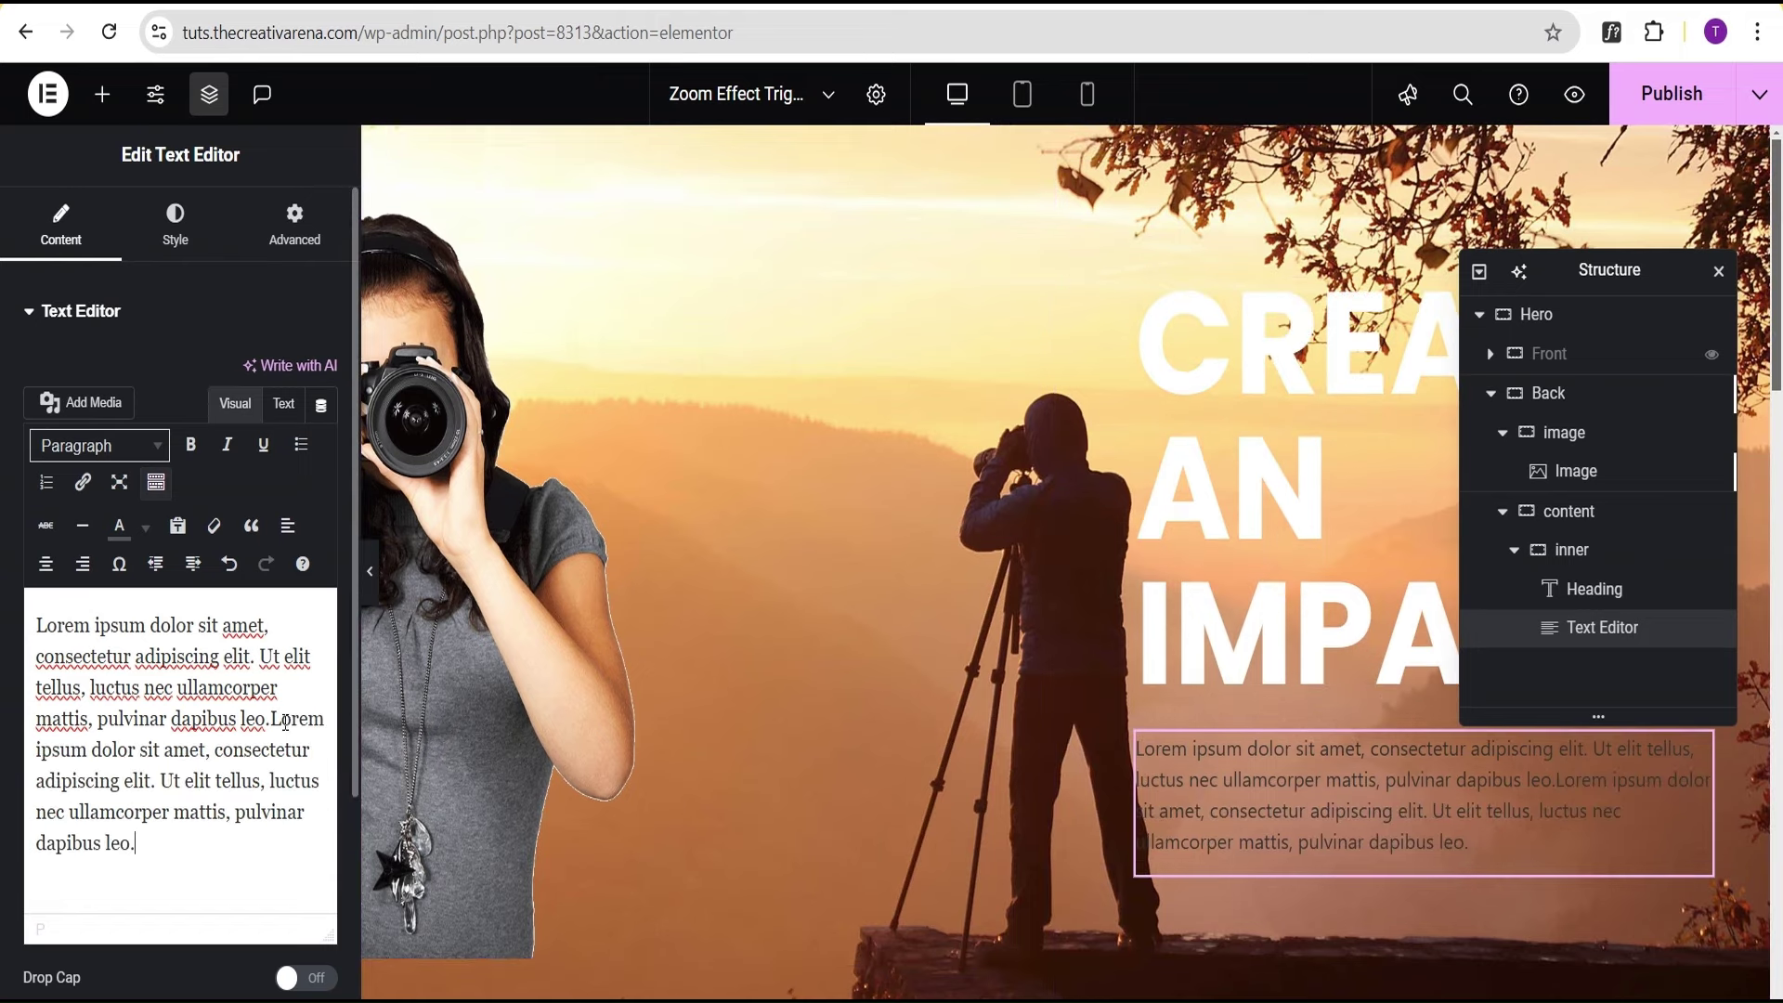
key("ctrl+v")
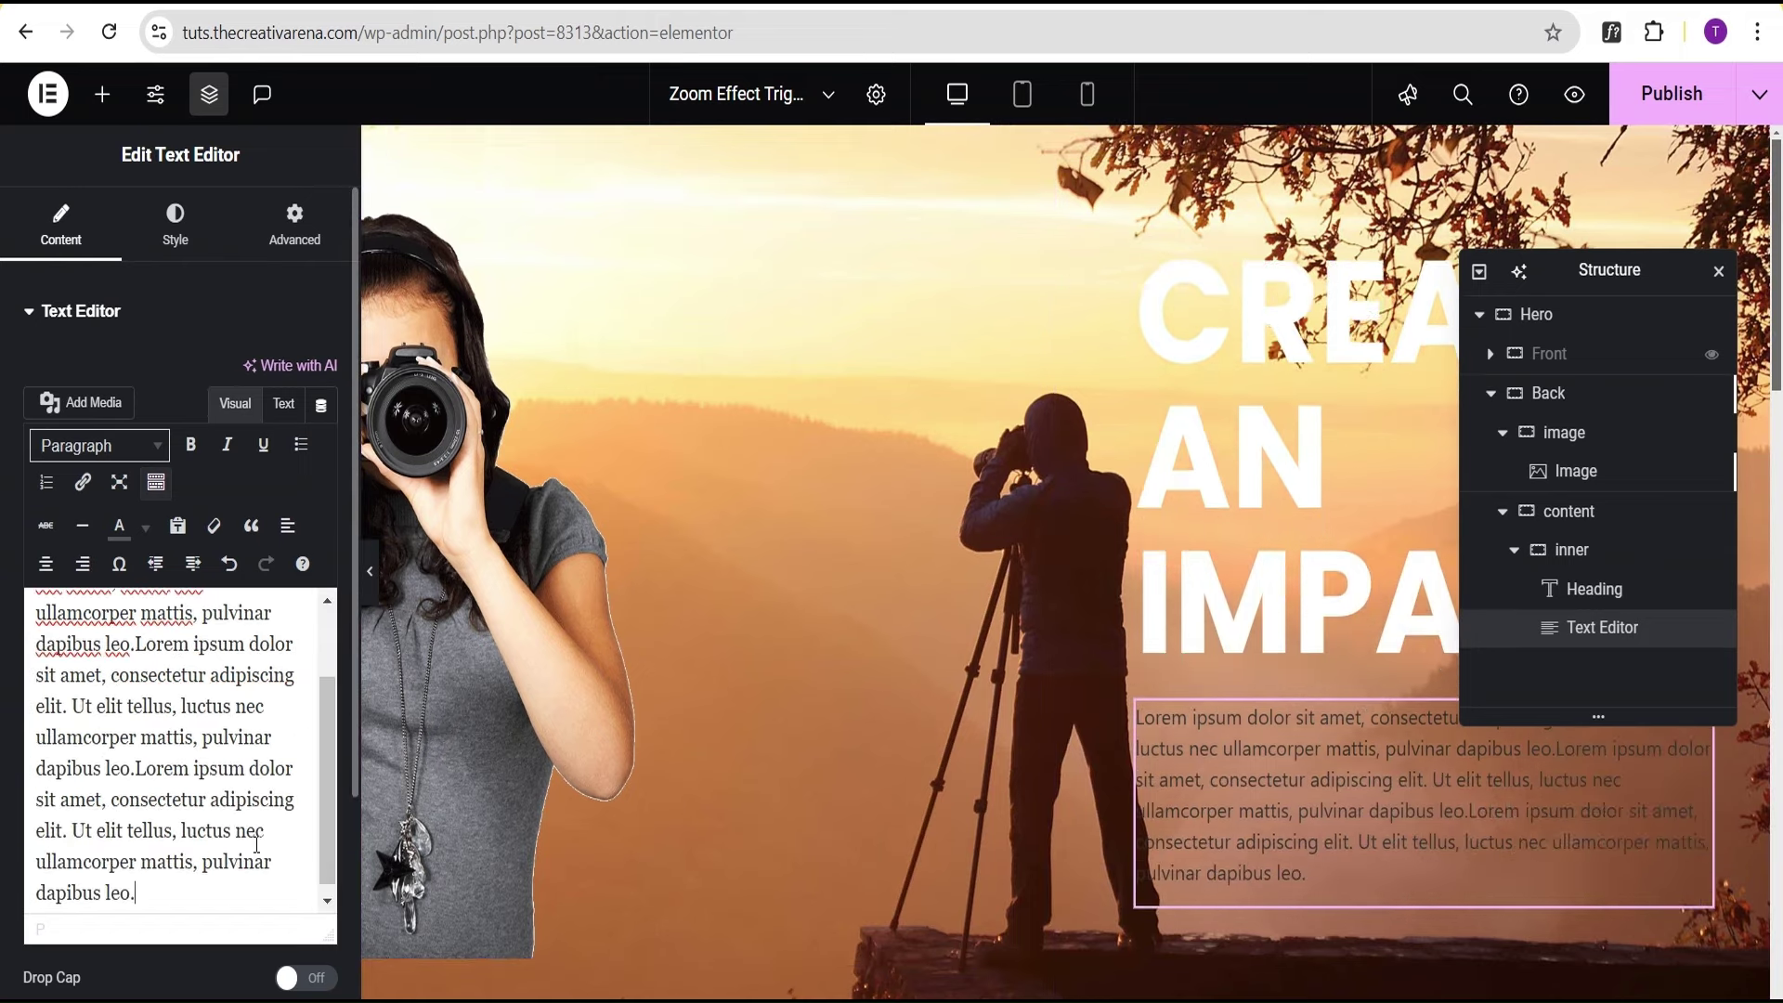
Set the paragraph's text color to #FFFFFF
left_click(176, 235)
left_click(322, 428)
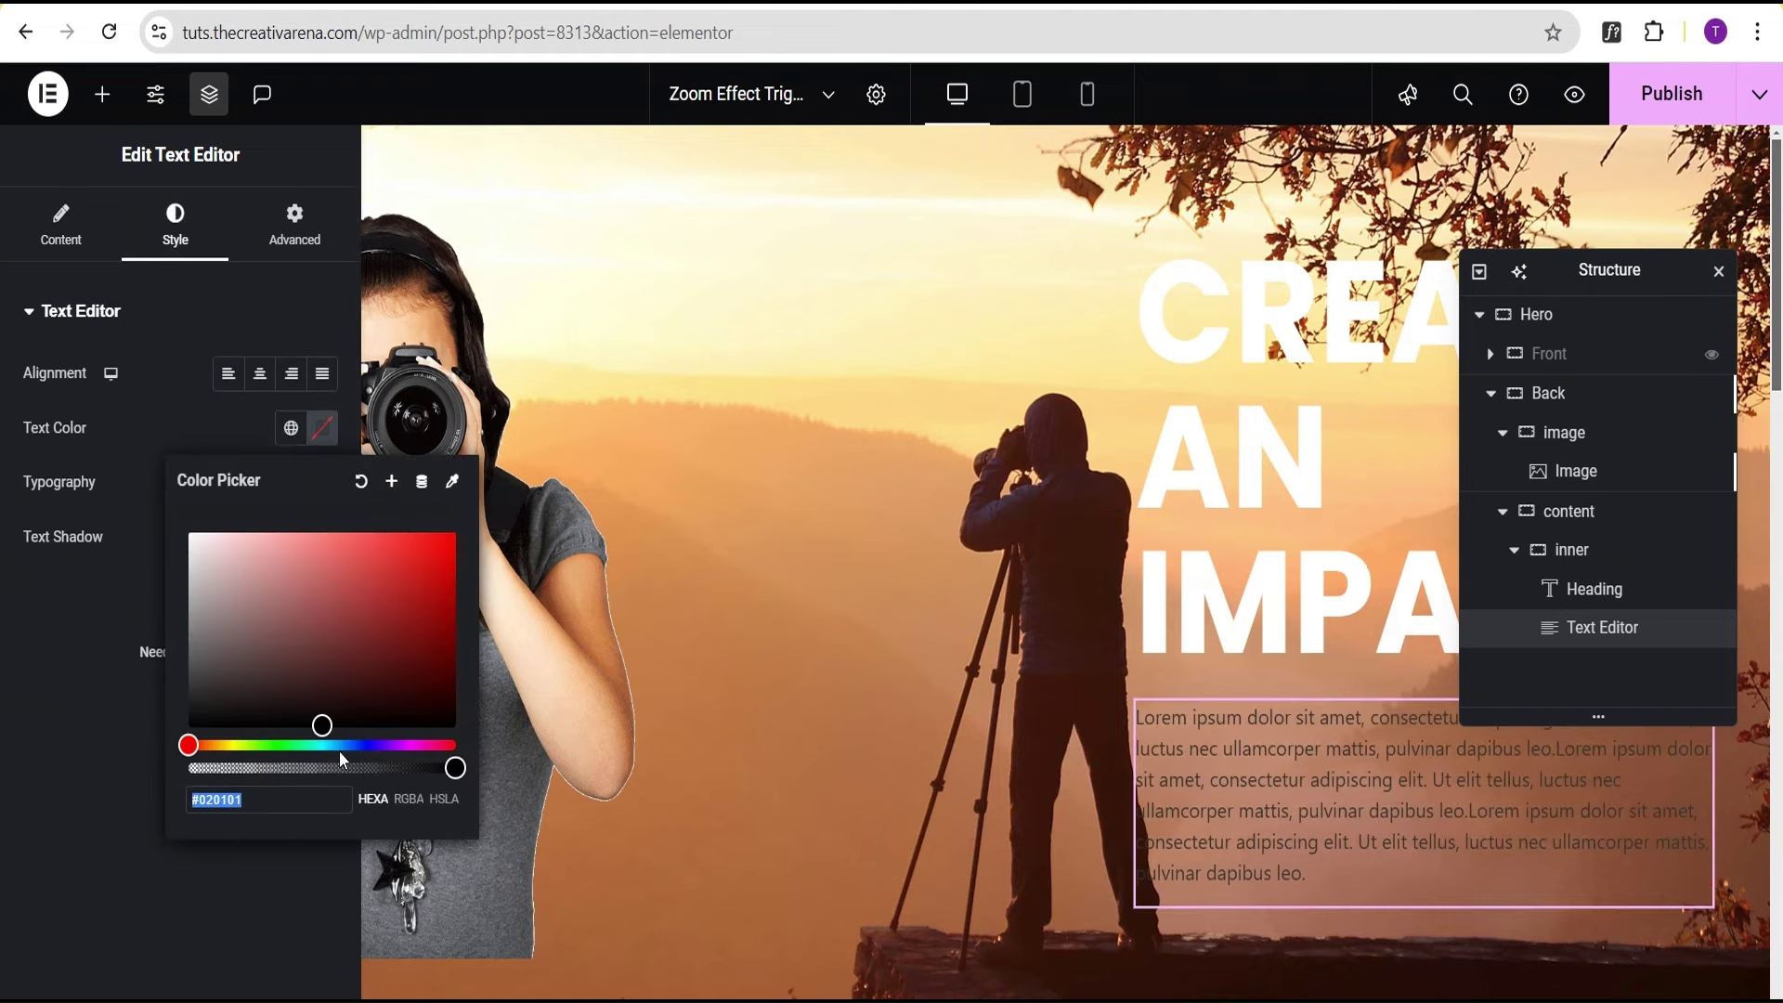
left_click_drag(321, 727, 158, 528)
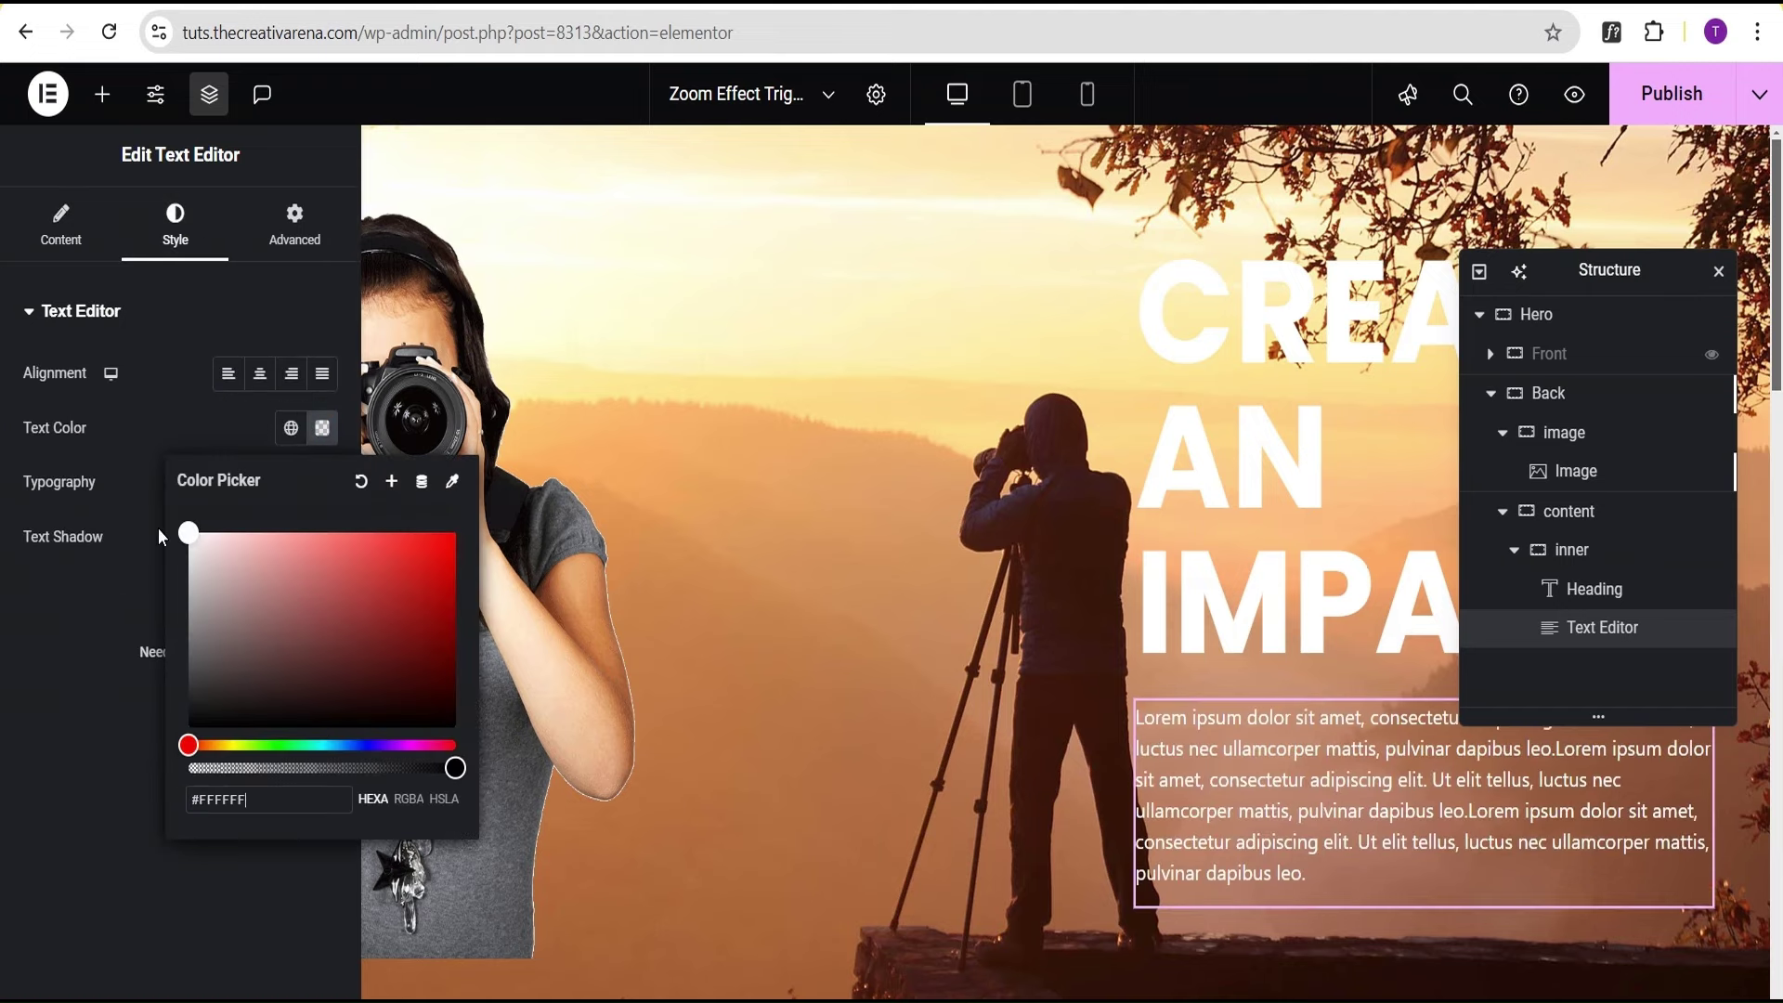
left_click(124, 416)
Add a Button widget below the paragraph with the text "Learn More"
left_click(102, 94)
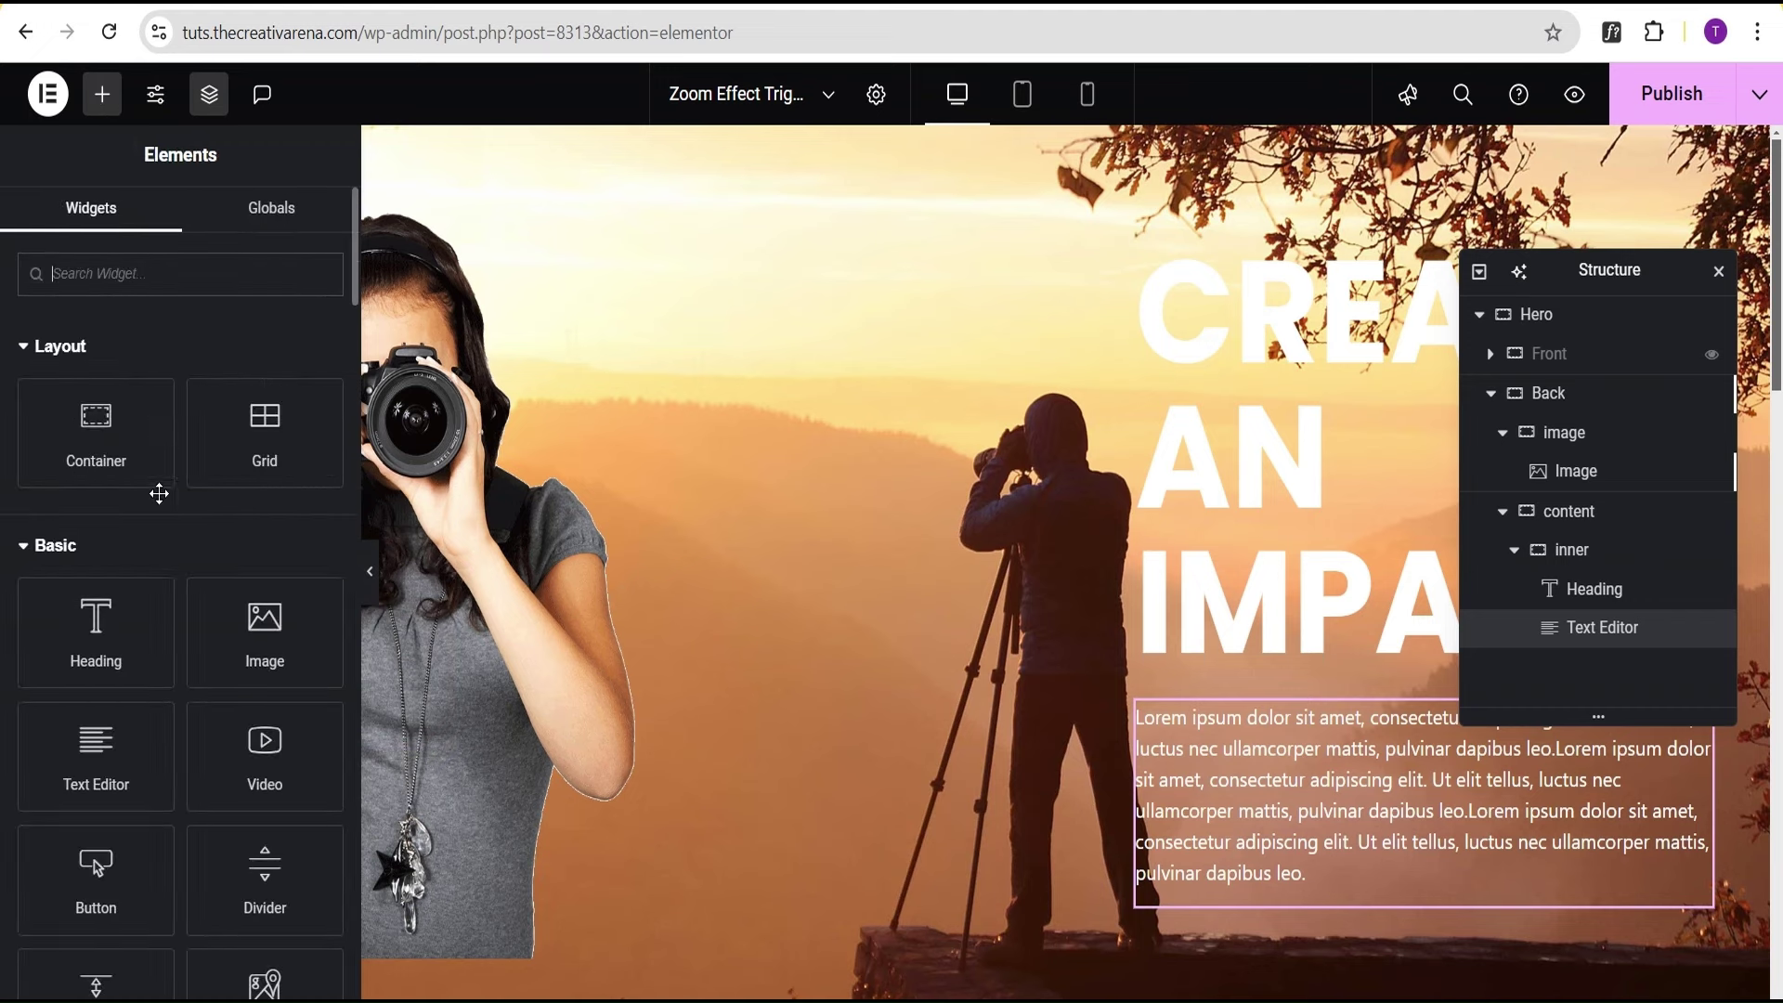
left_click_drag(93, 892, 1286, 879)
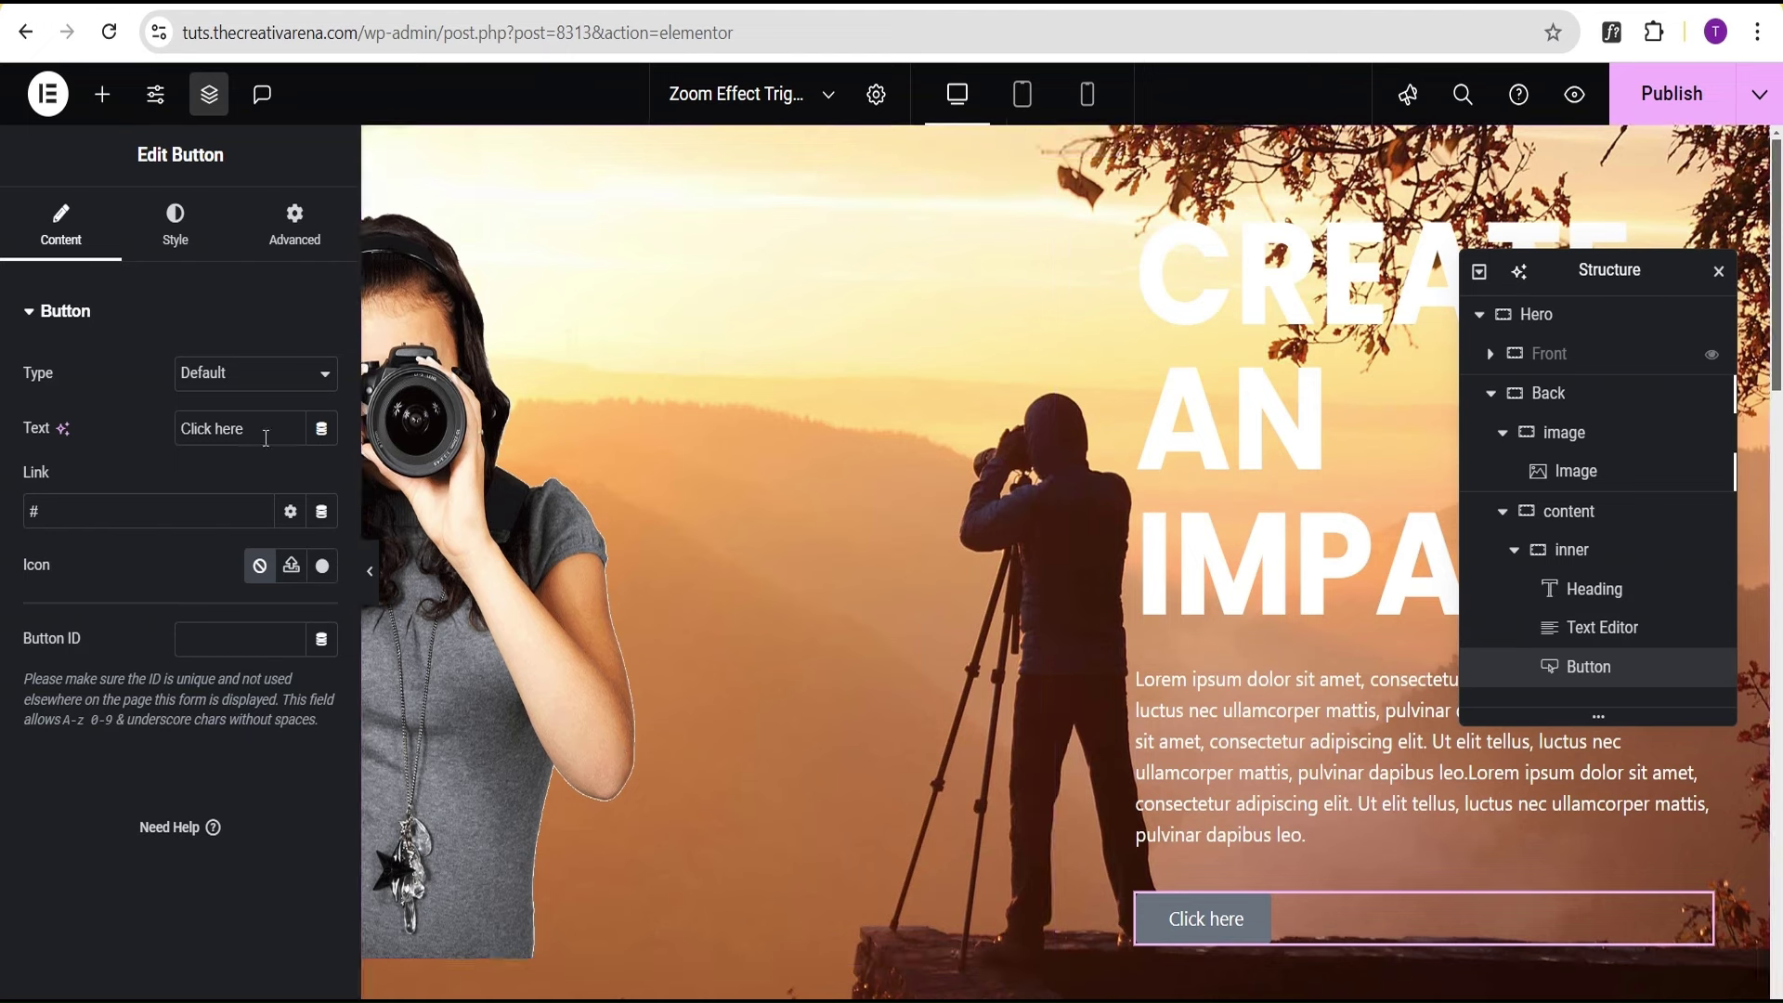
left_click_drag(279, 429, 160, 425)
type("Le")
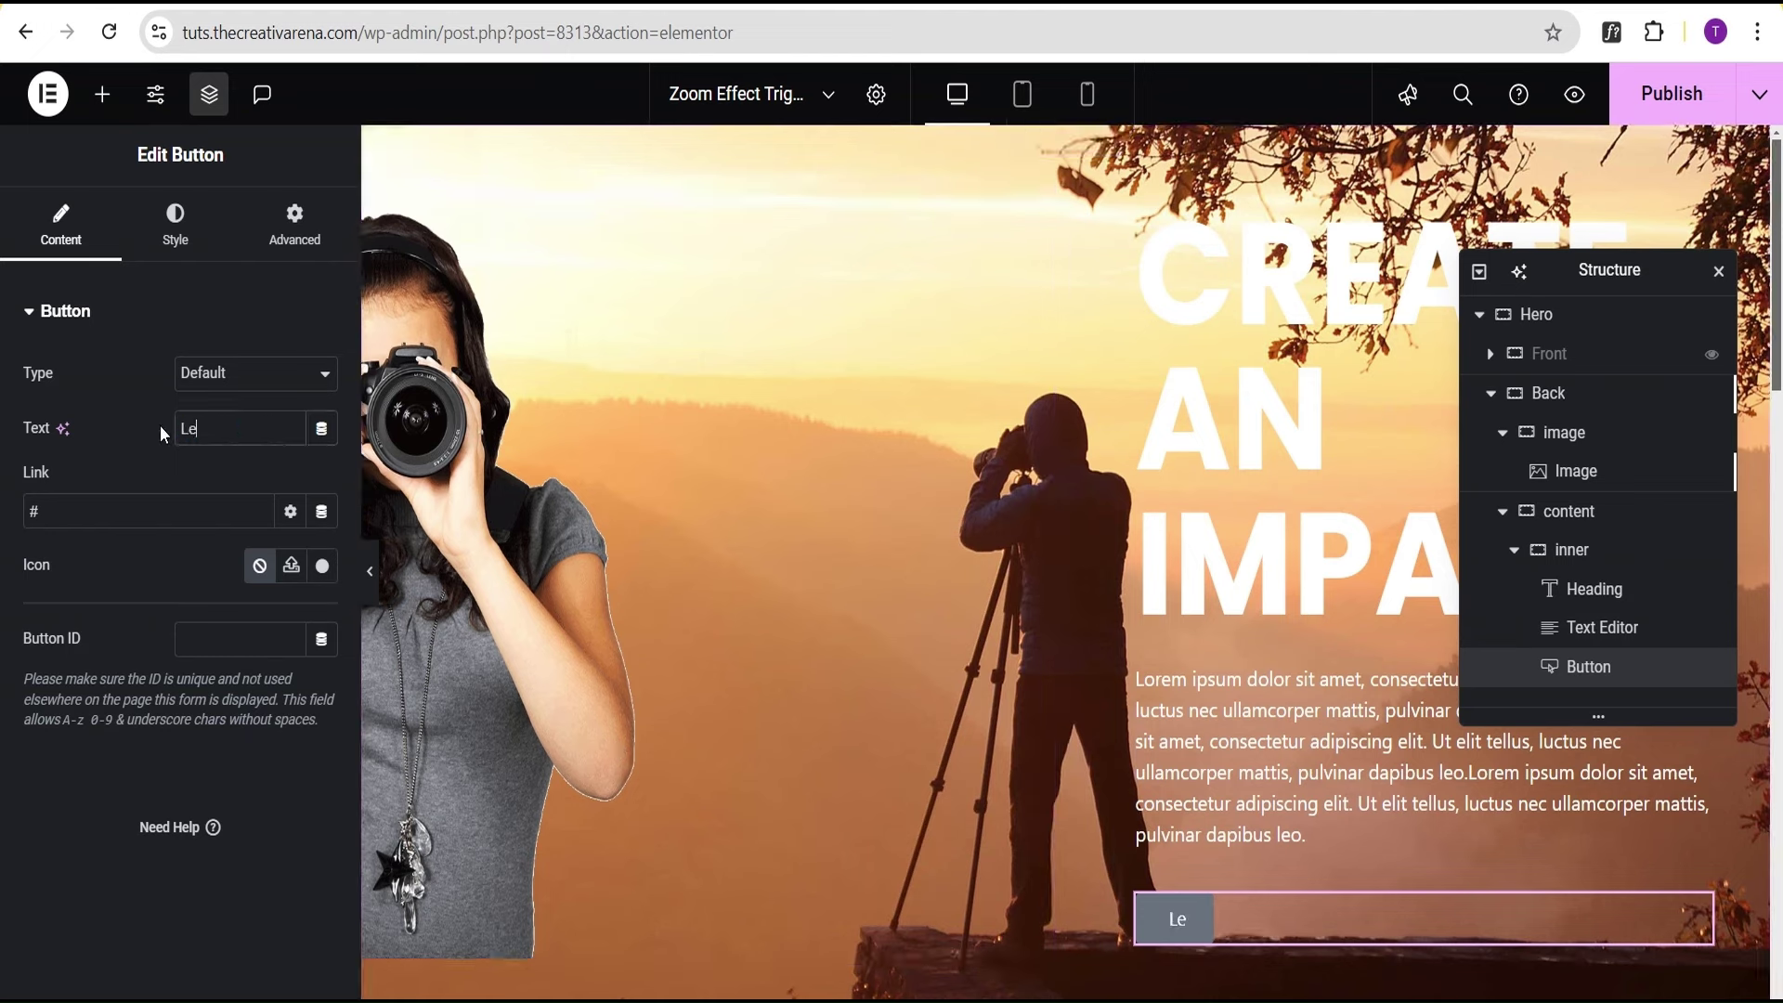
type("arn More")
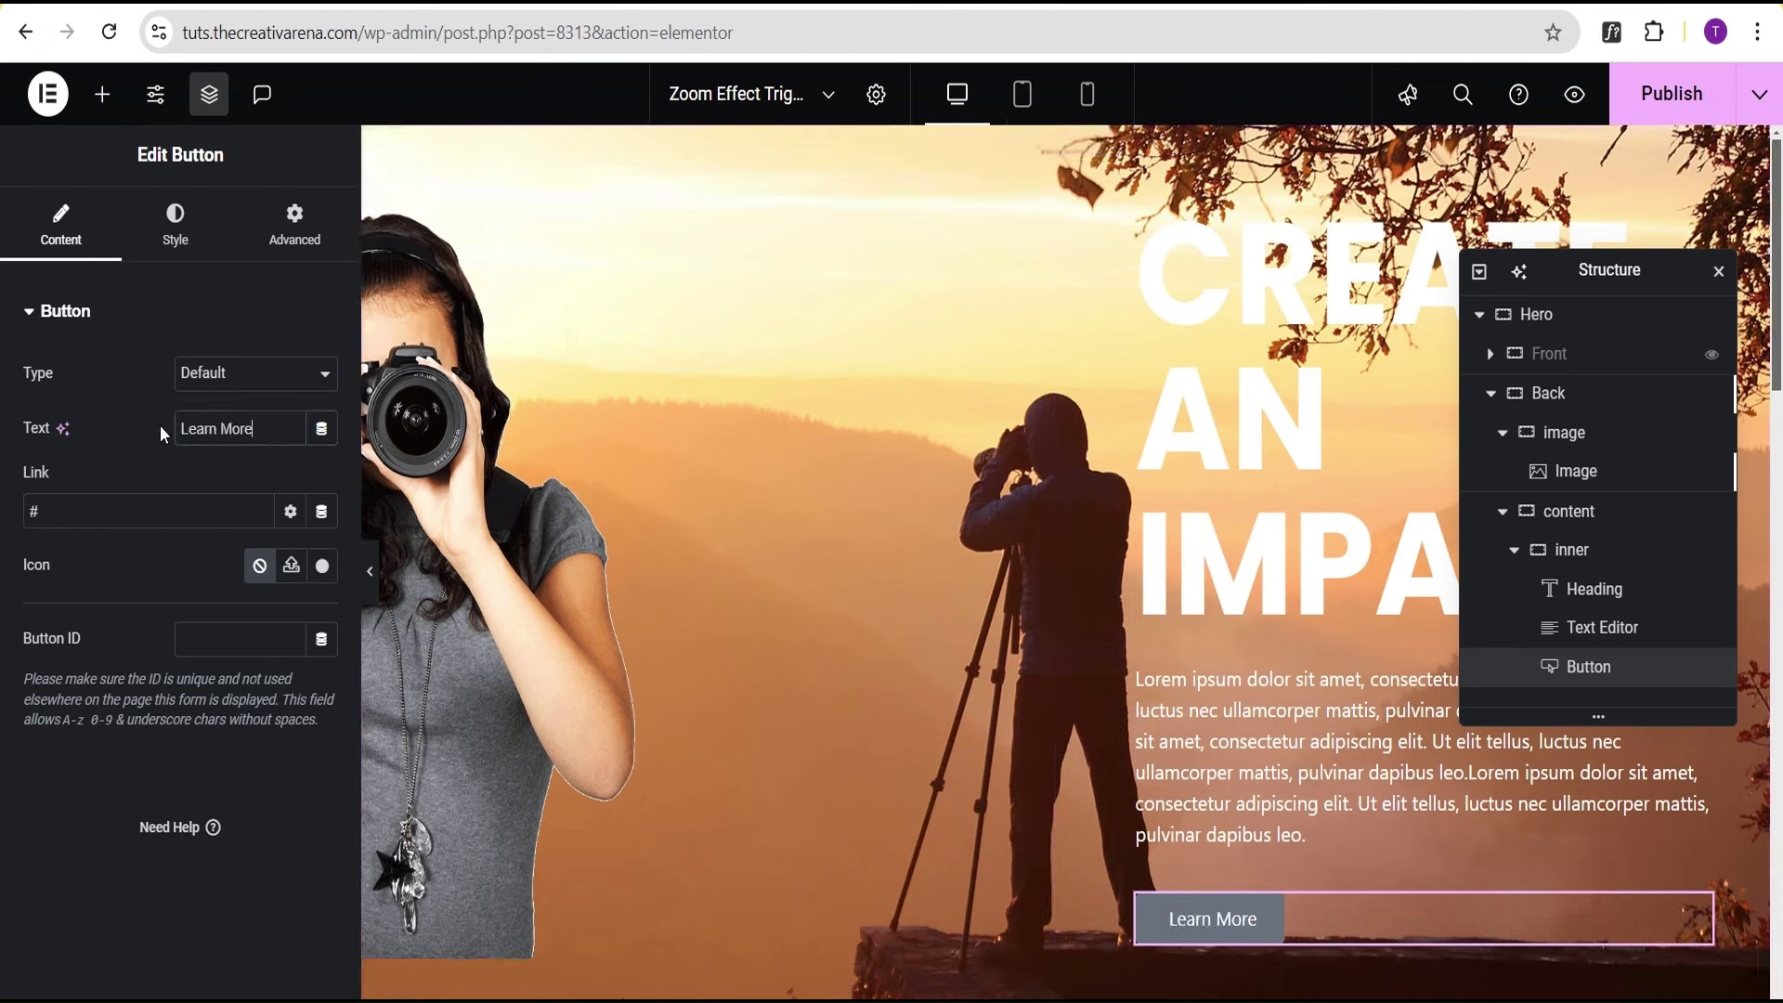
Give the button black text and a white background in its normal state
left_click(175, 223)
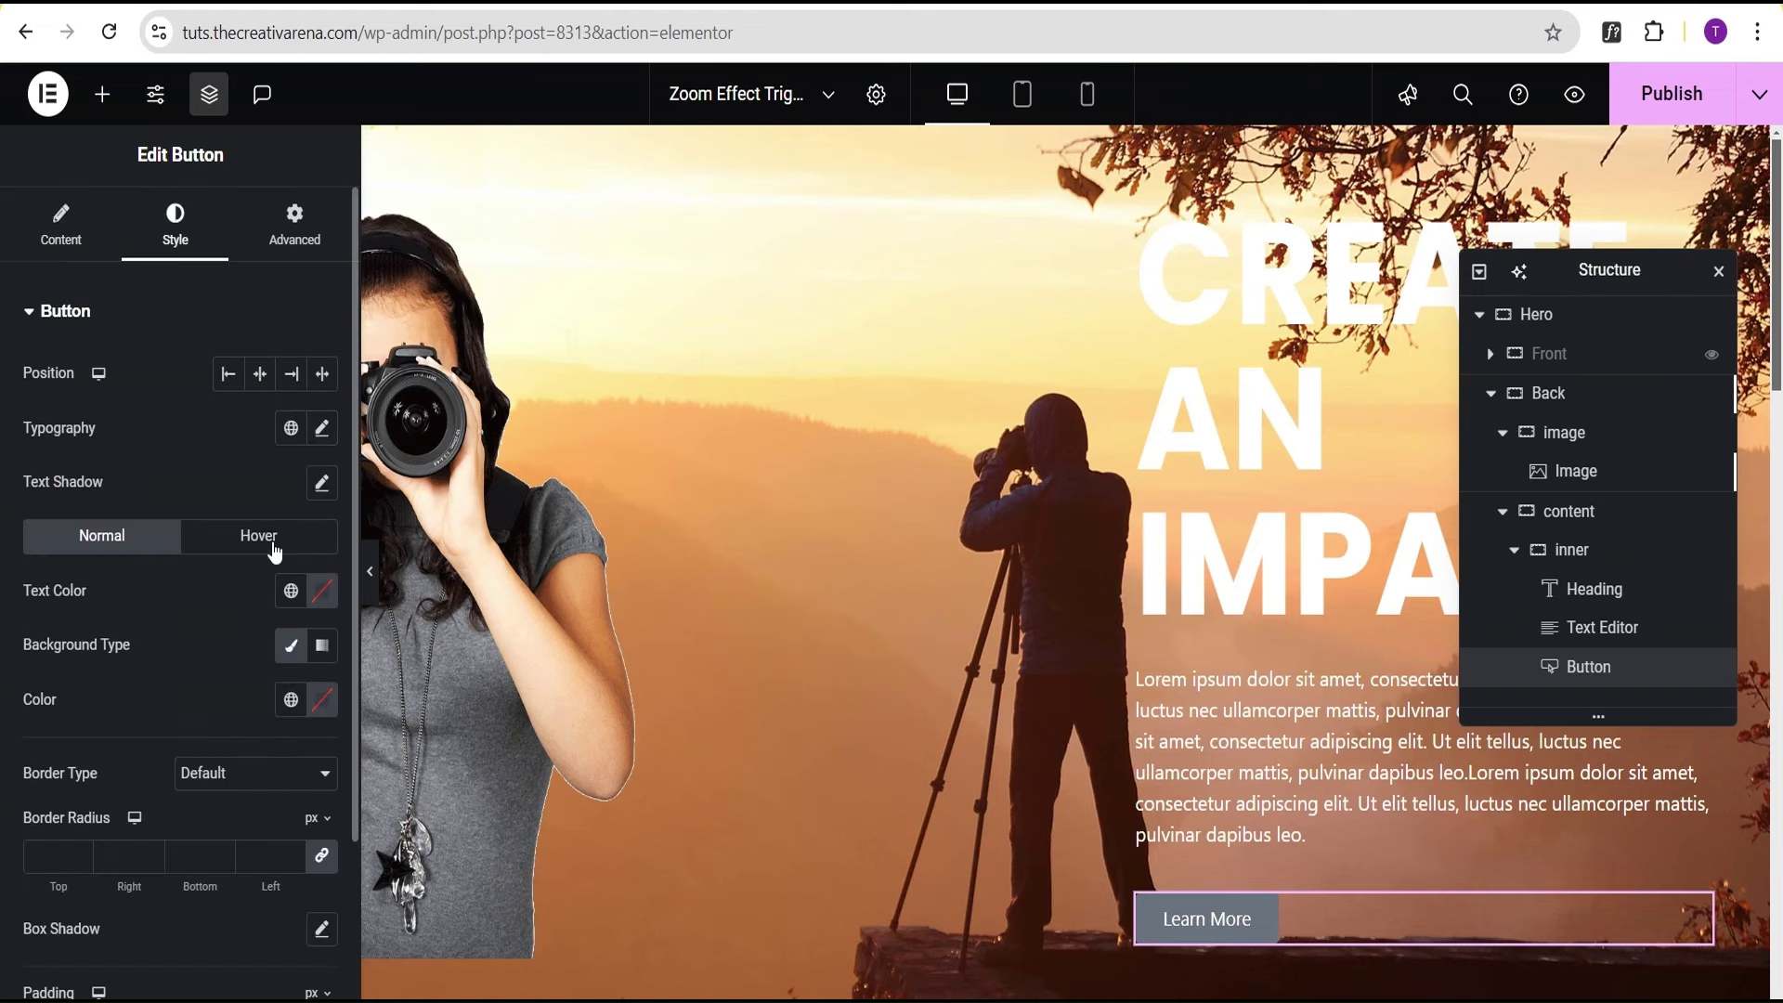
left_click(325, 595)
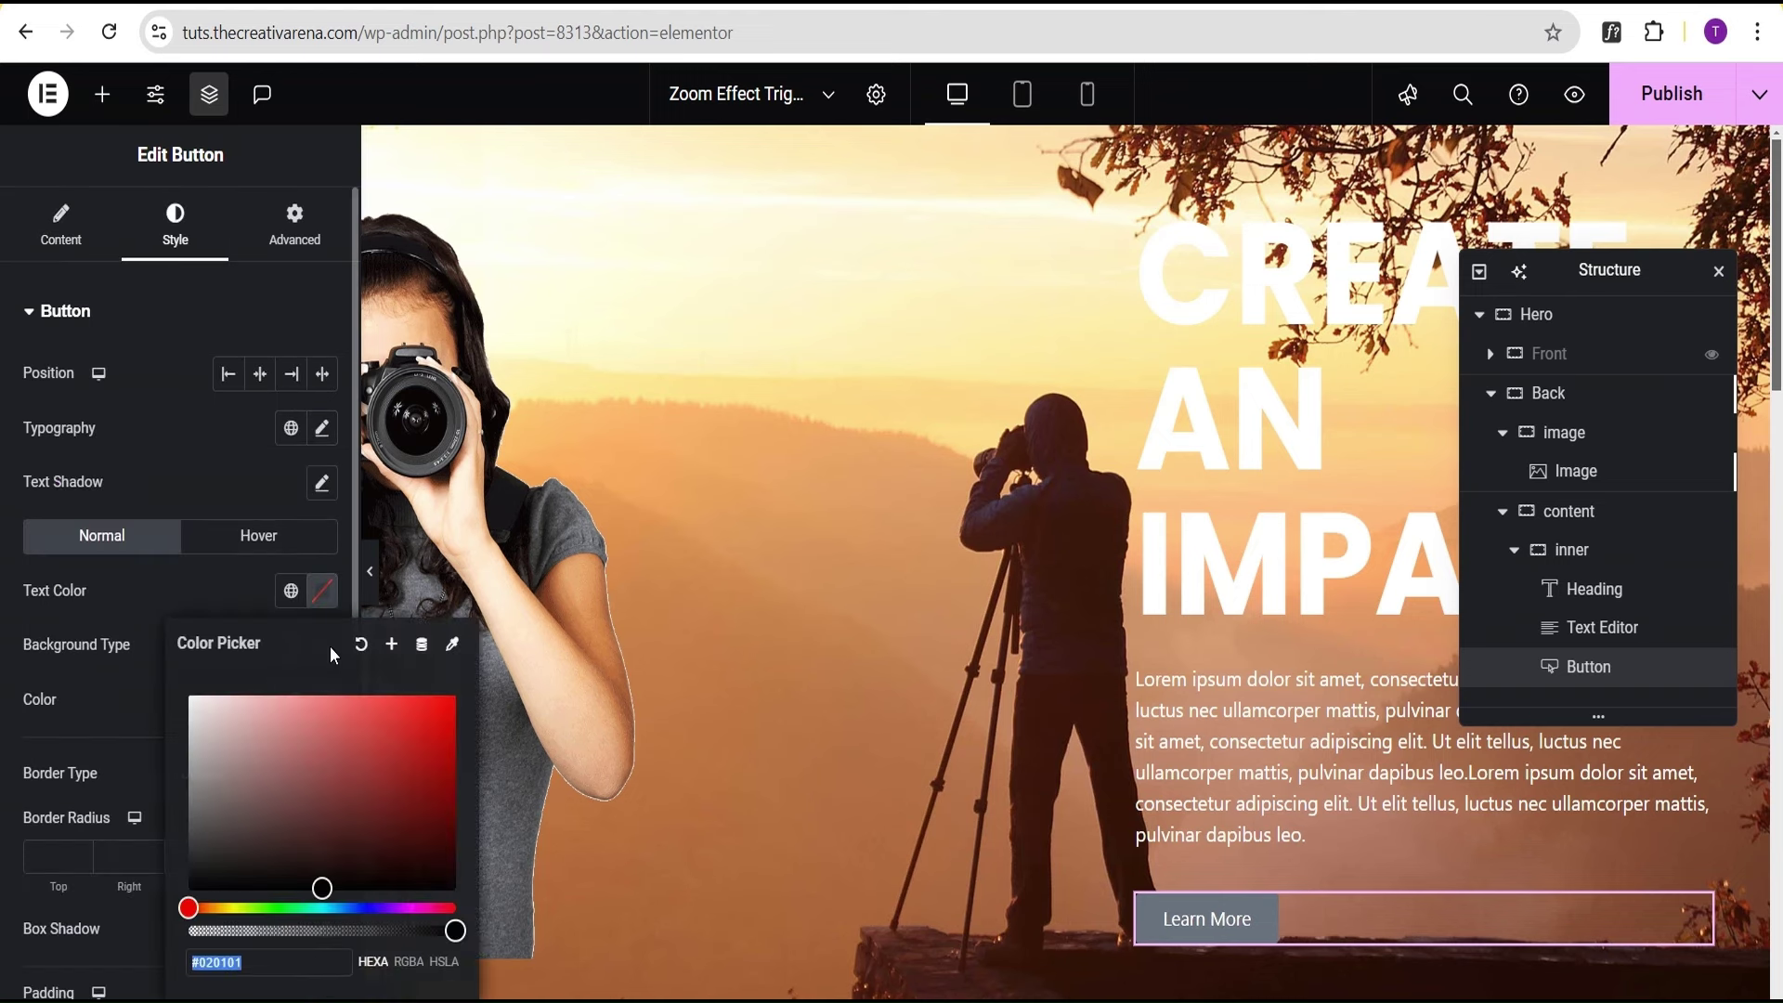
left_click(115, 644)
left_click(320, 704)
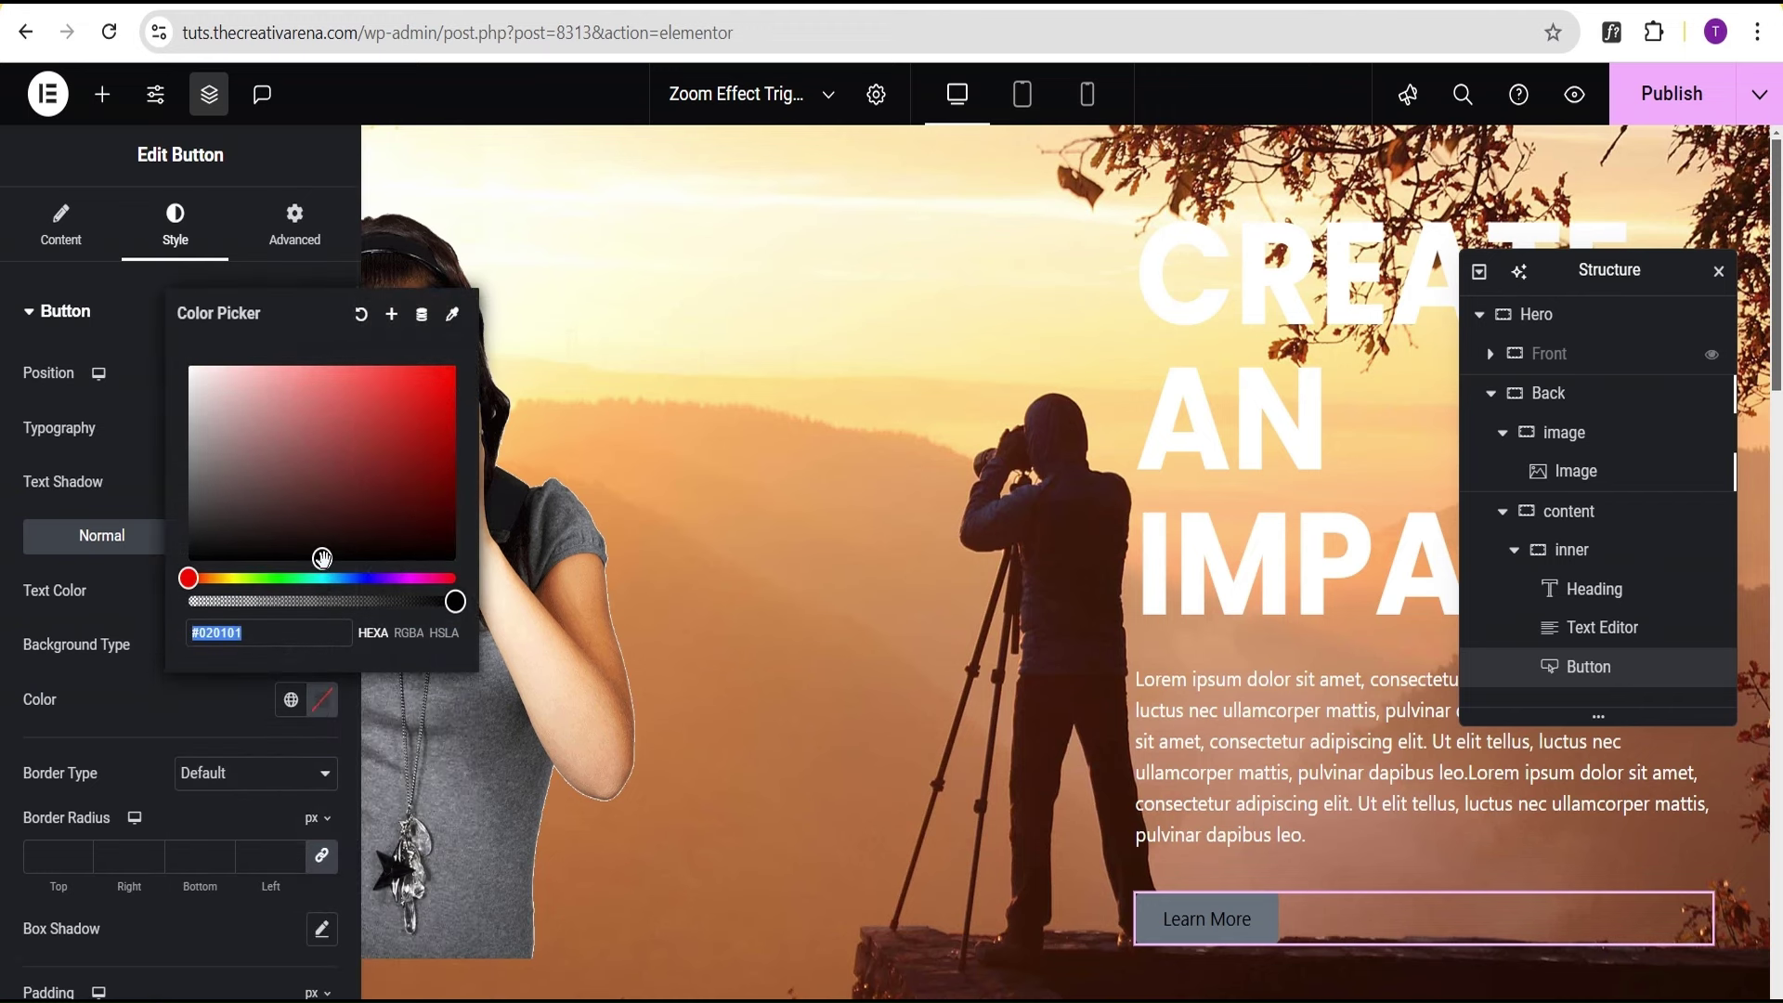
left_click_drag(322, 557, 189, 367)
left_click(130, 740)
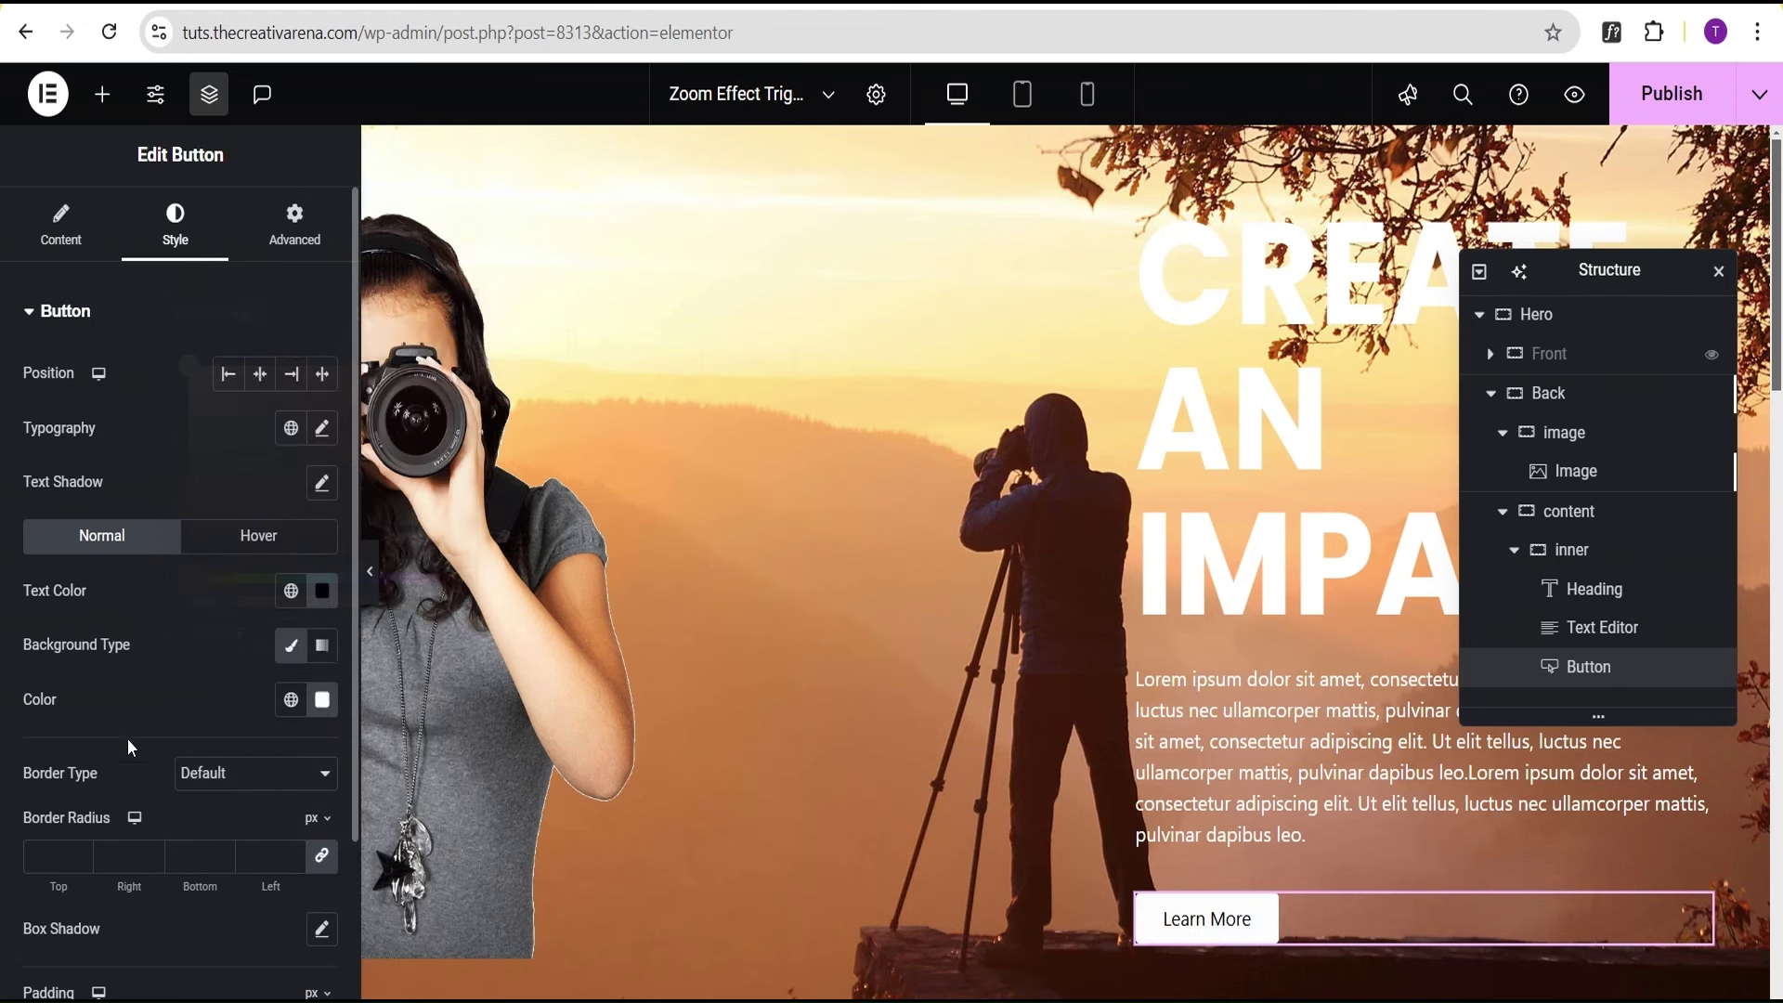
Set the button's border radius to 100 px on all corners and its box shadow color to rgba(255, 255, 255, 1)
left_click(51, 862)
type("100")
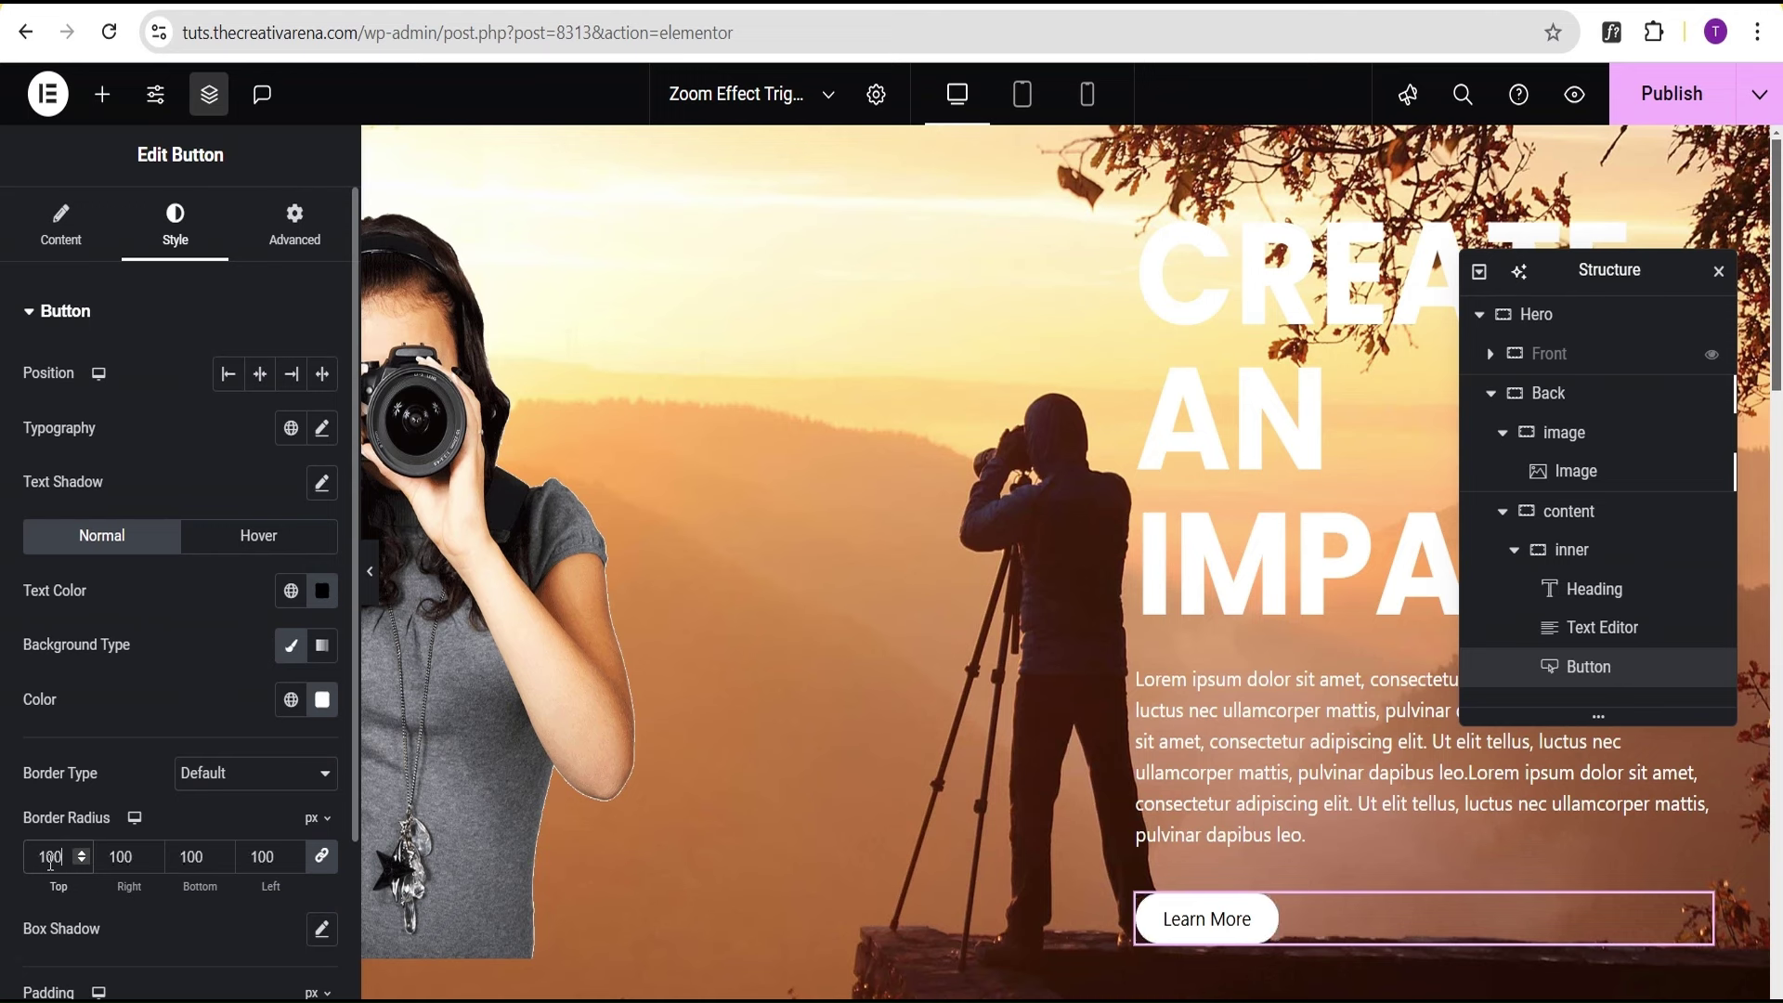
scroll(115, 845, "down", 3)
left_click(322, 703)
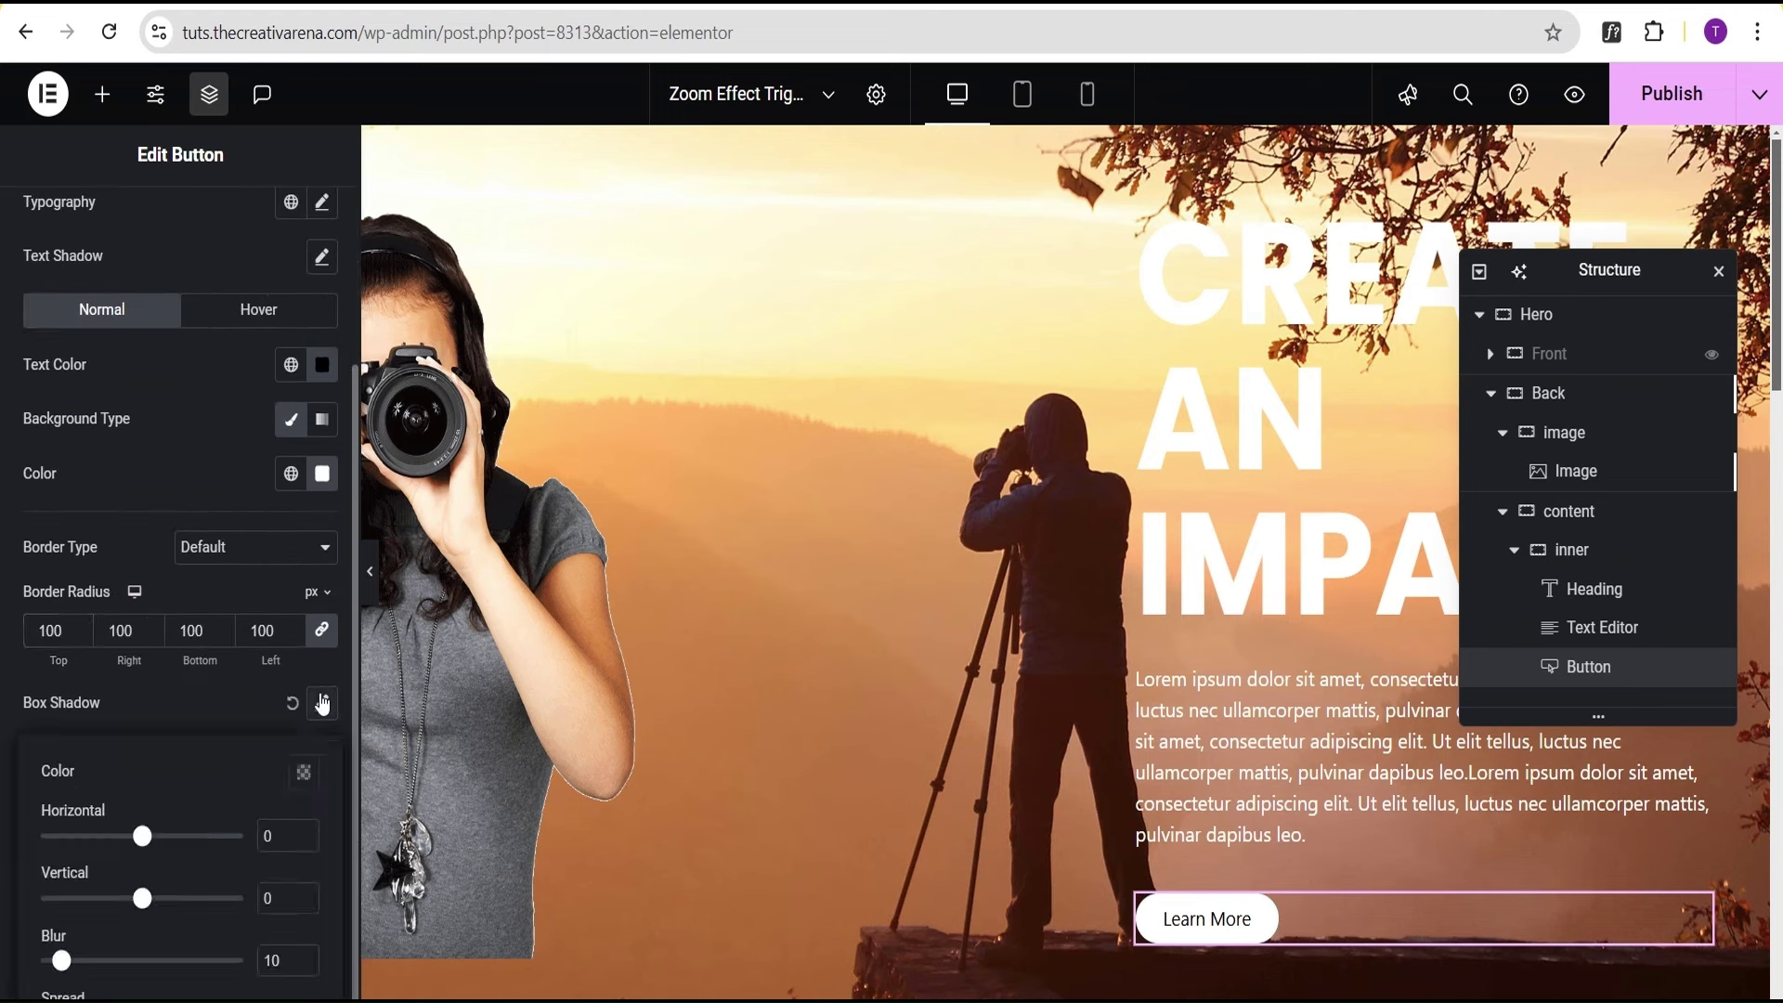
left_click(303, 772)
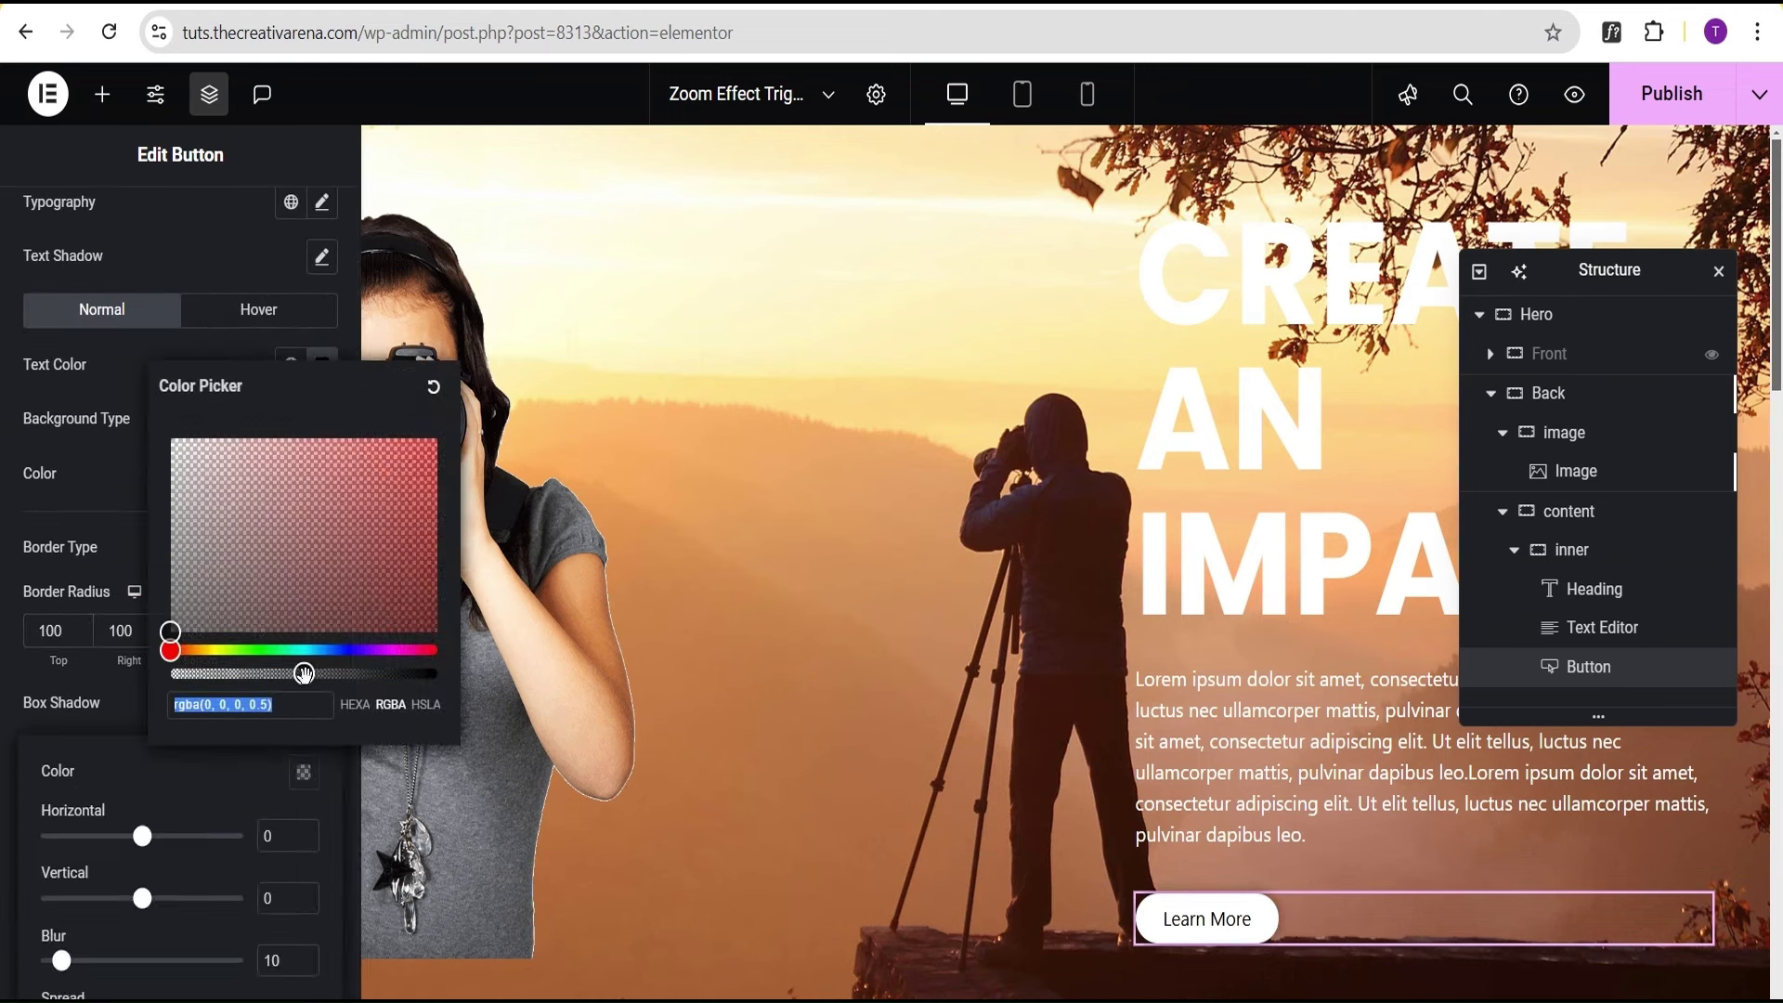
left_click_drag(305, 674, 443, 676)
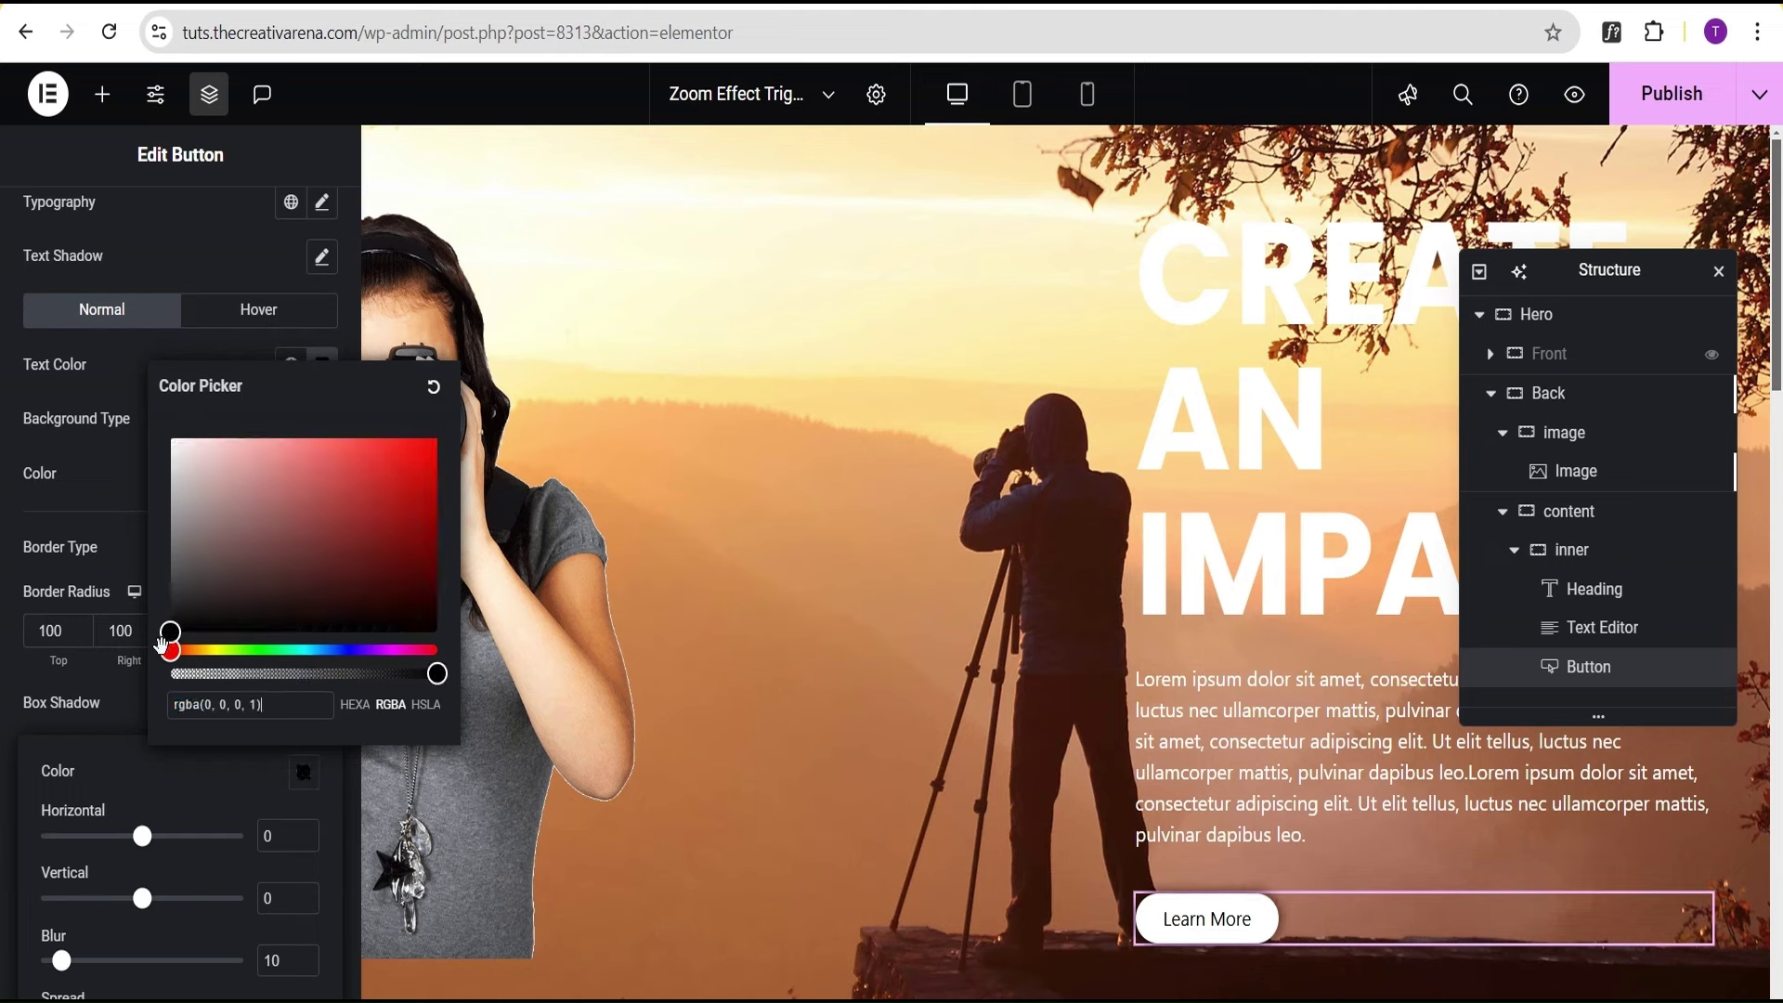
left_click_drag(164, 639, 153, 395)
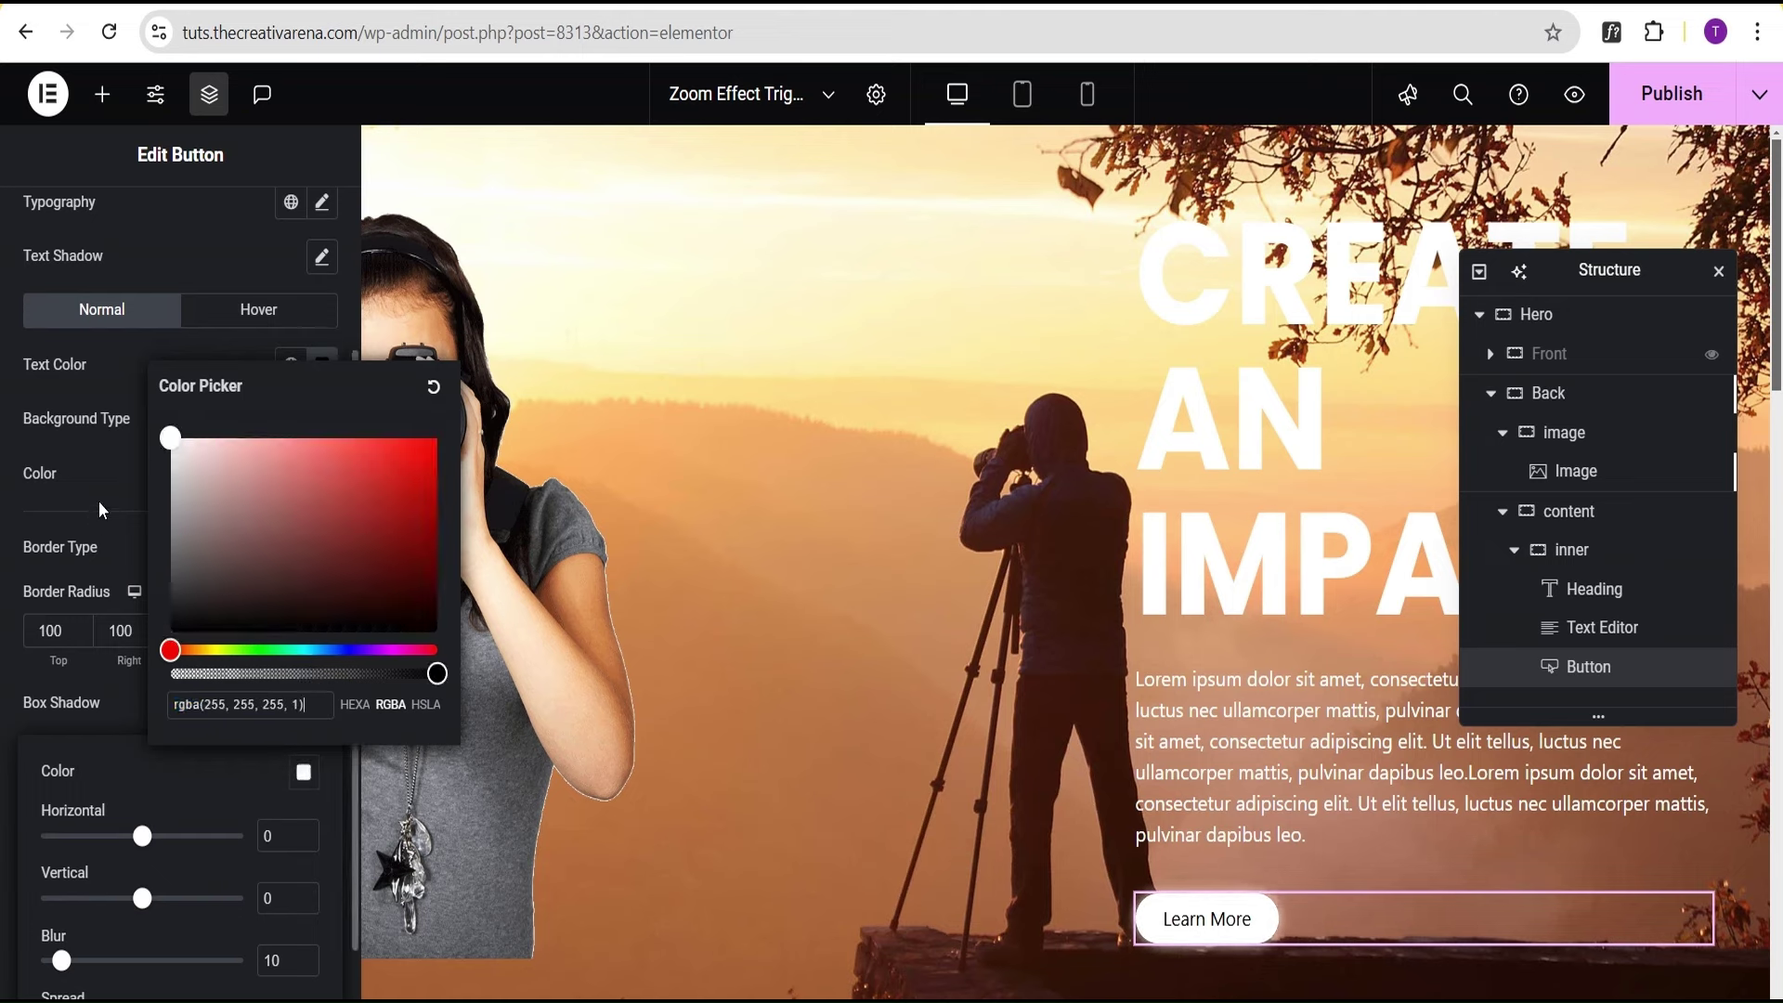
left_click(108, 477)
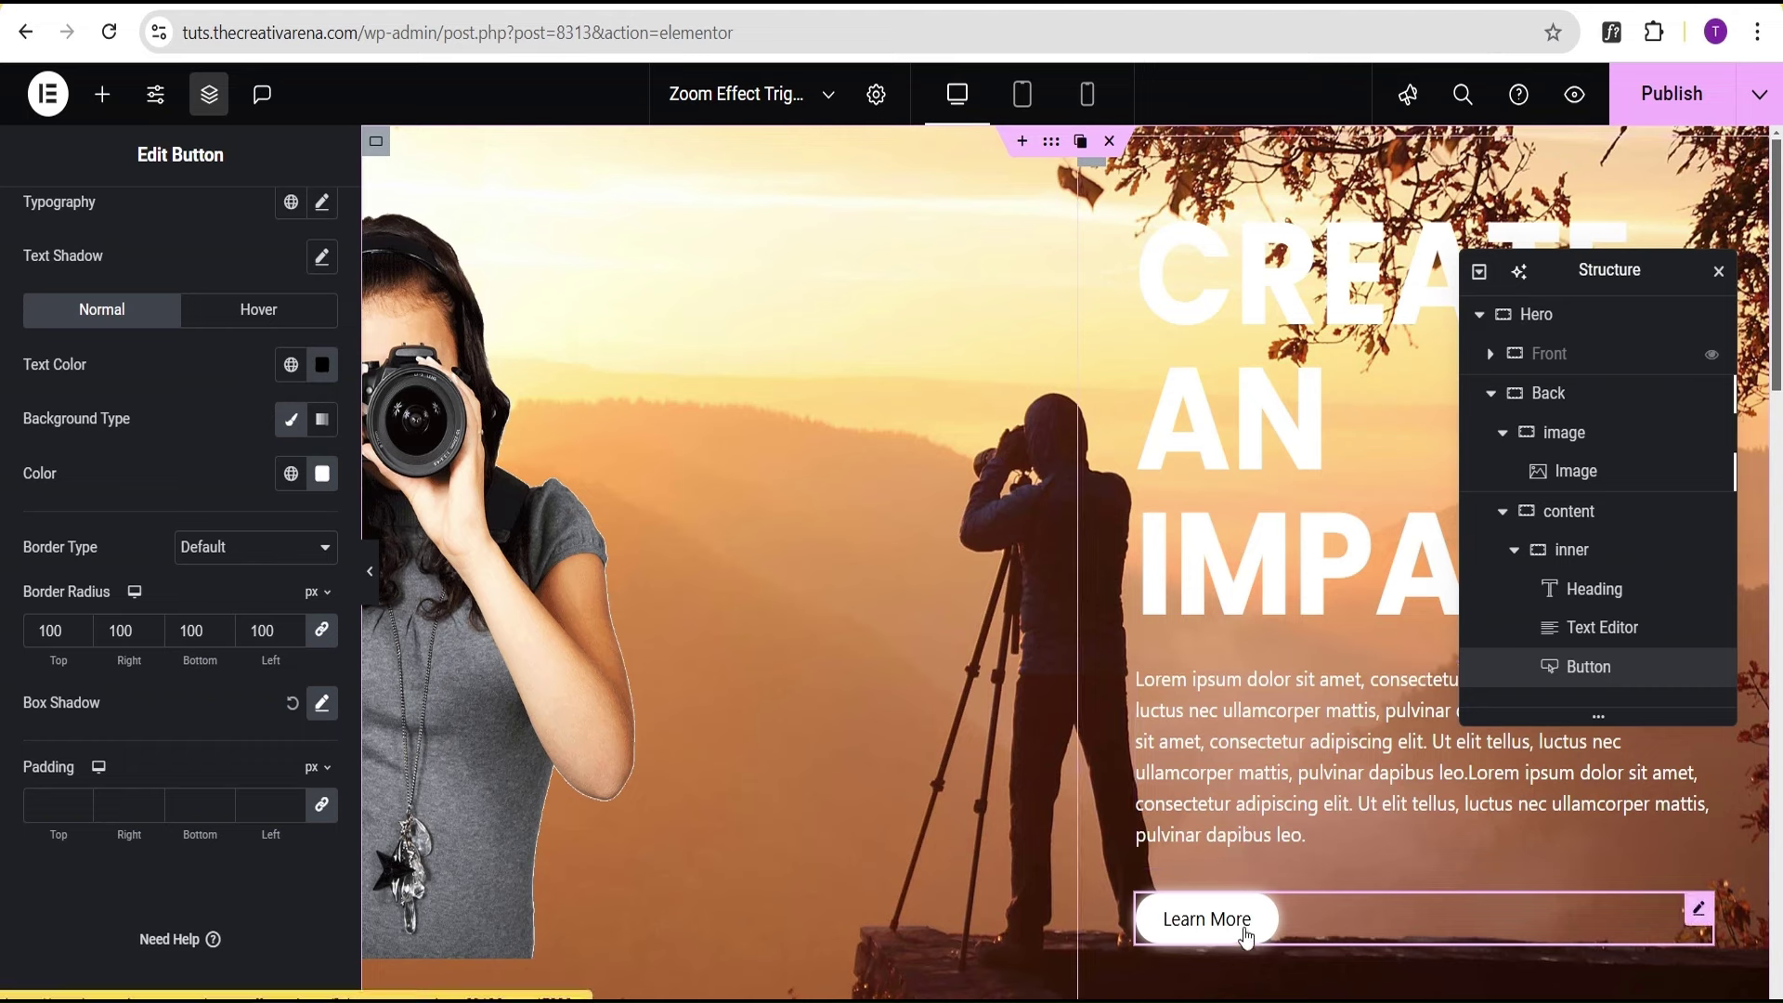
Give the inner container a classic background color of semi-transparent black
left_click(1622, 559)
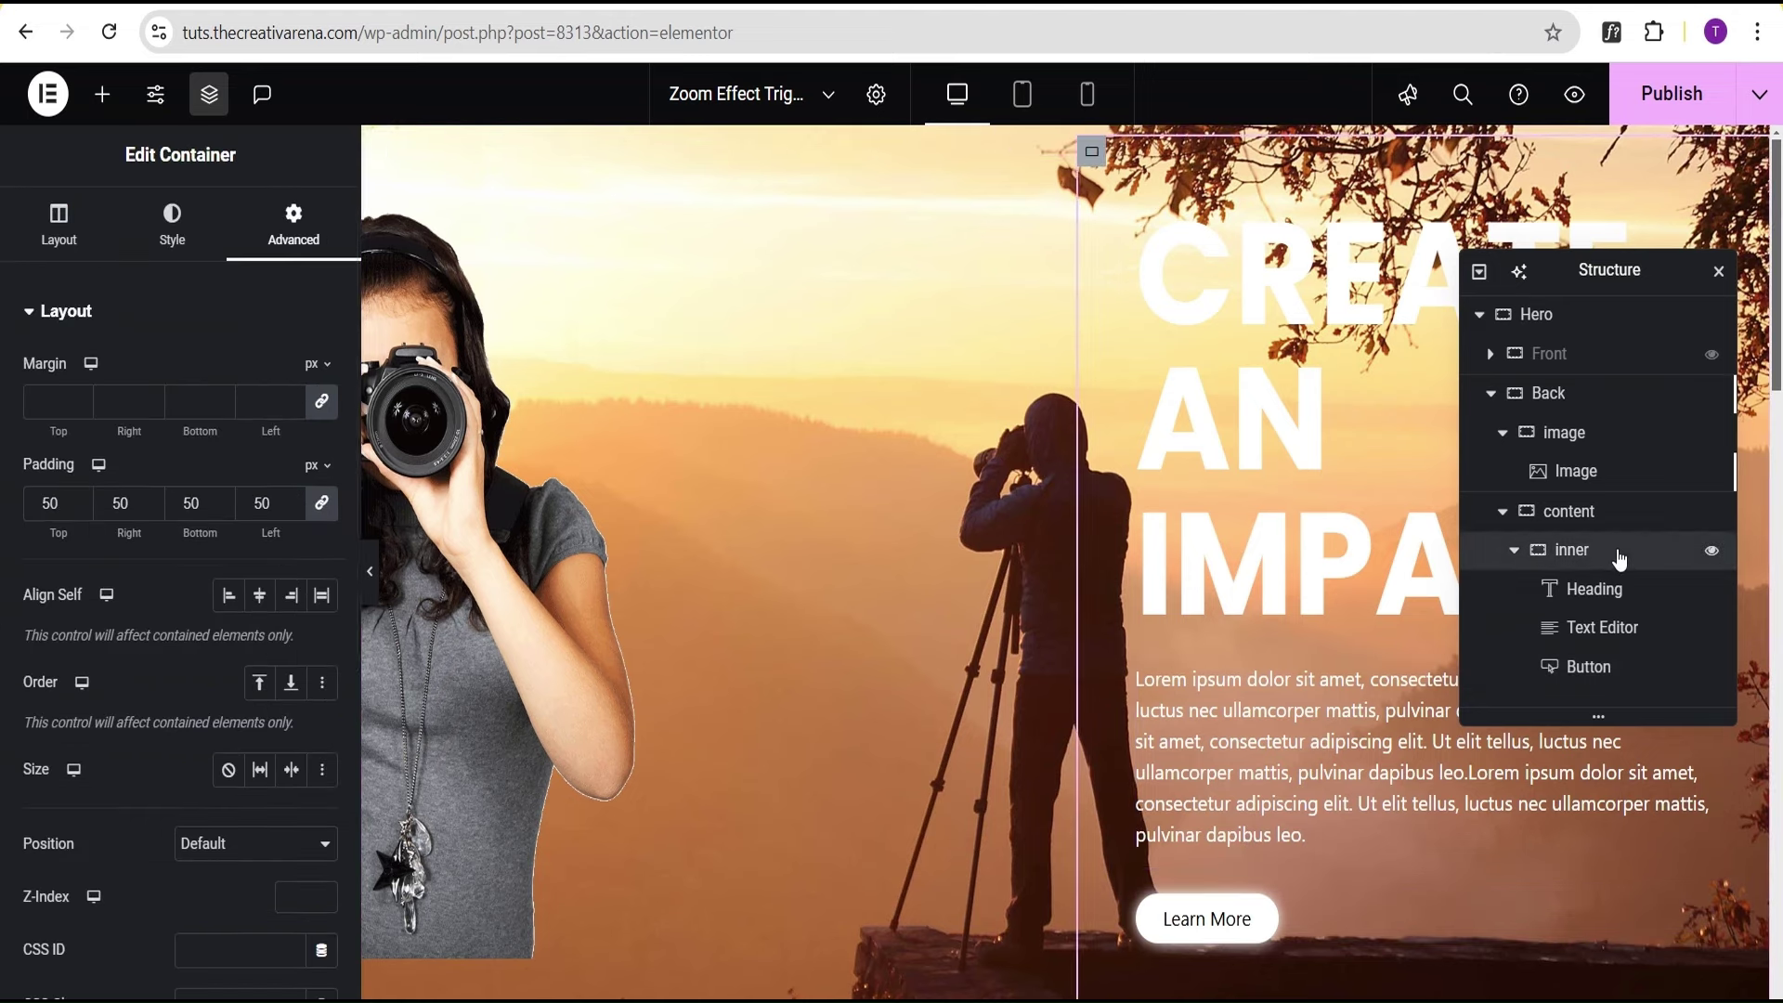
left_click(186, 240)
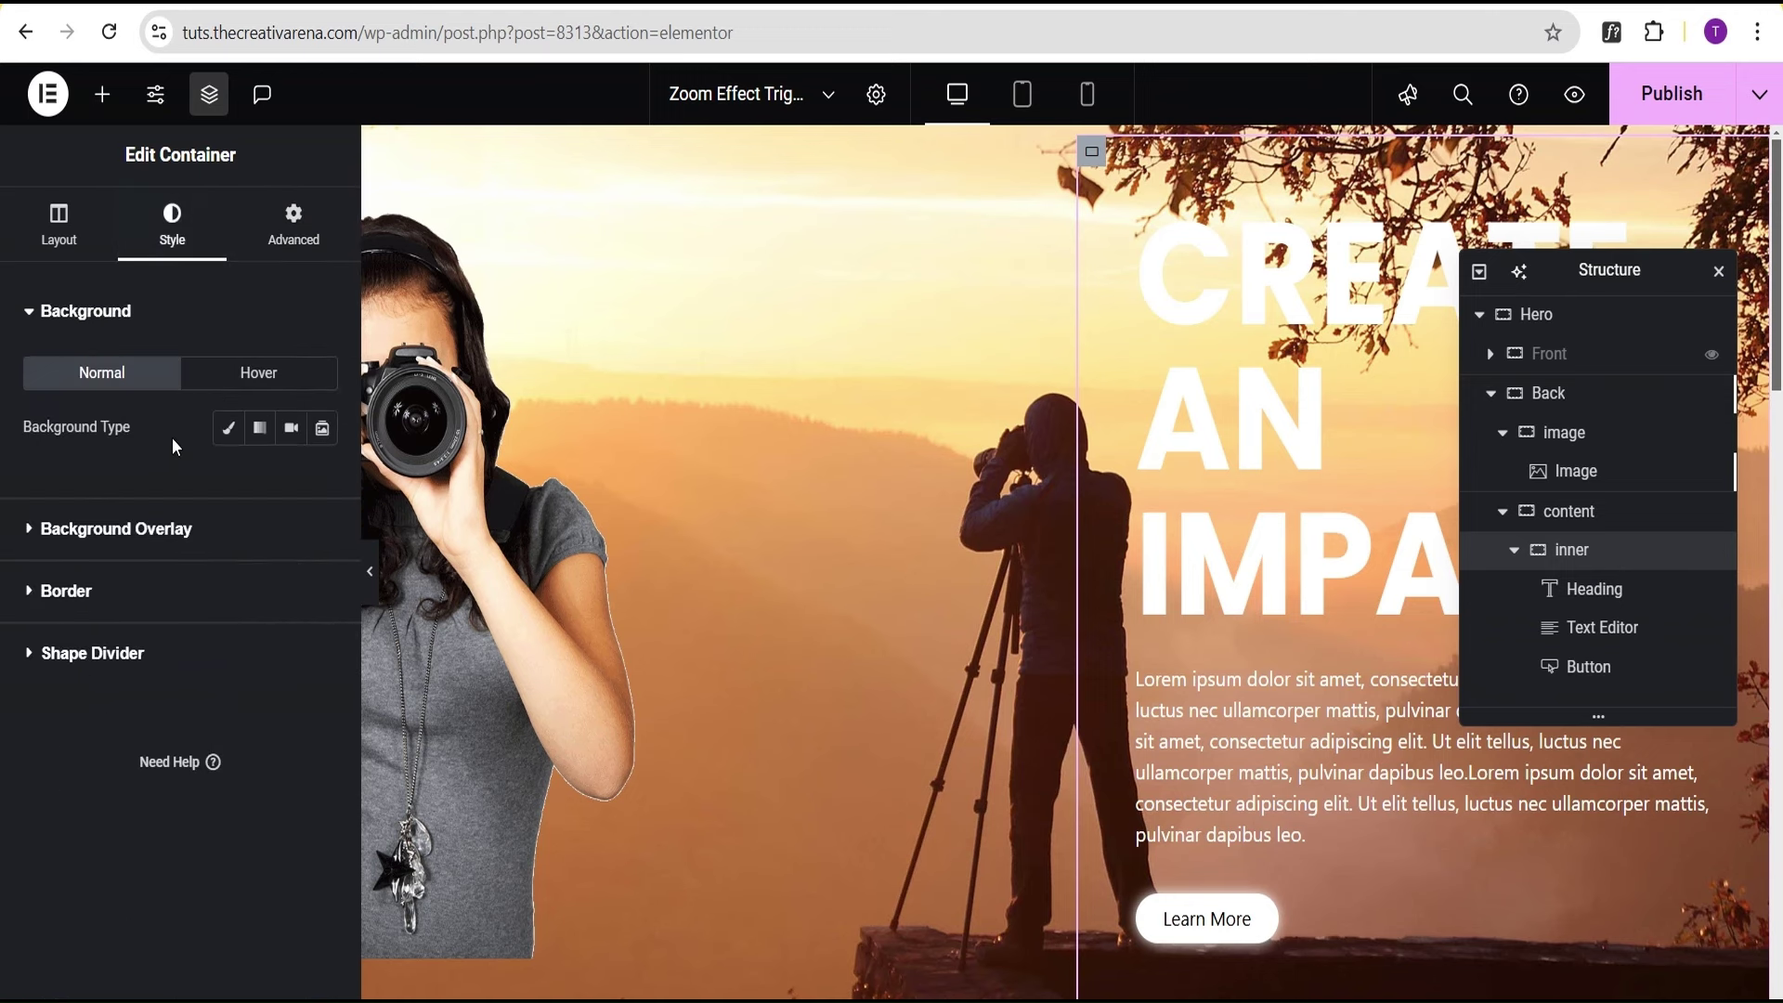
left_click(229, 429)
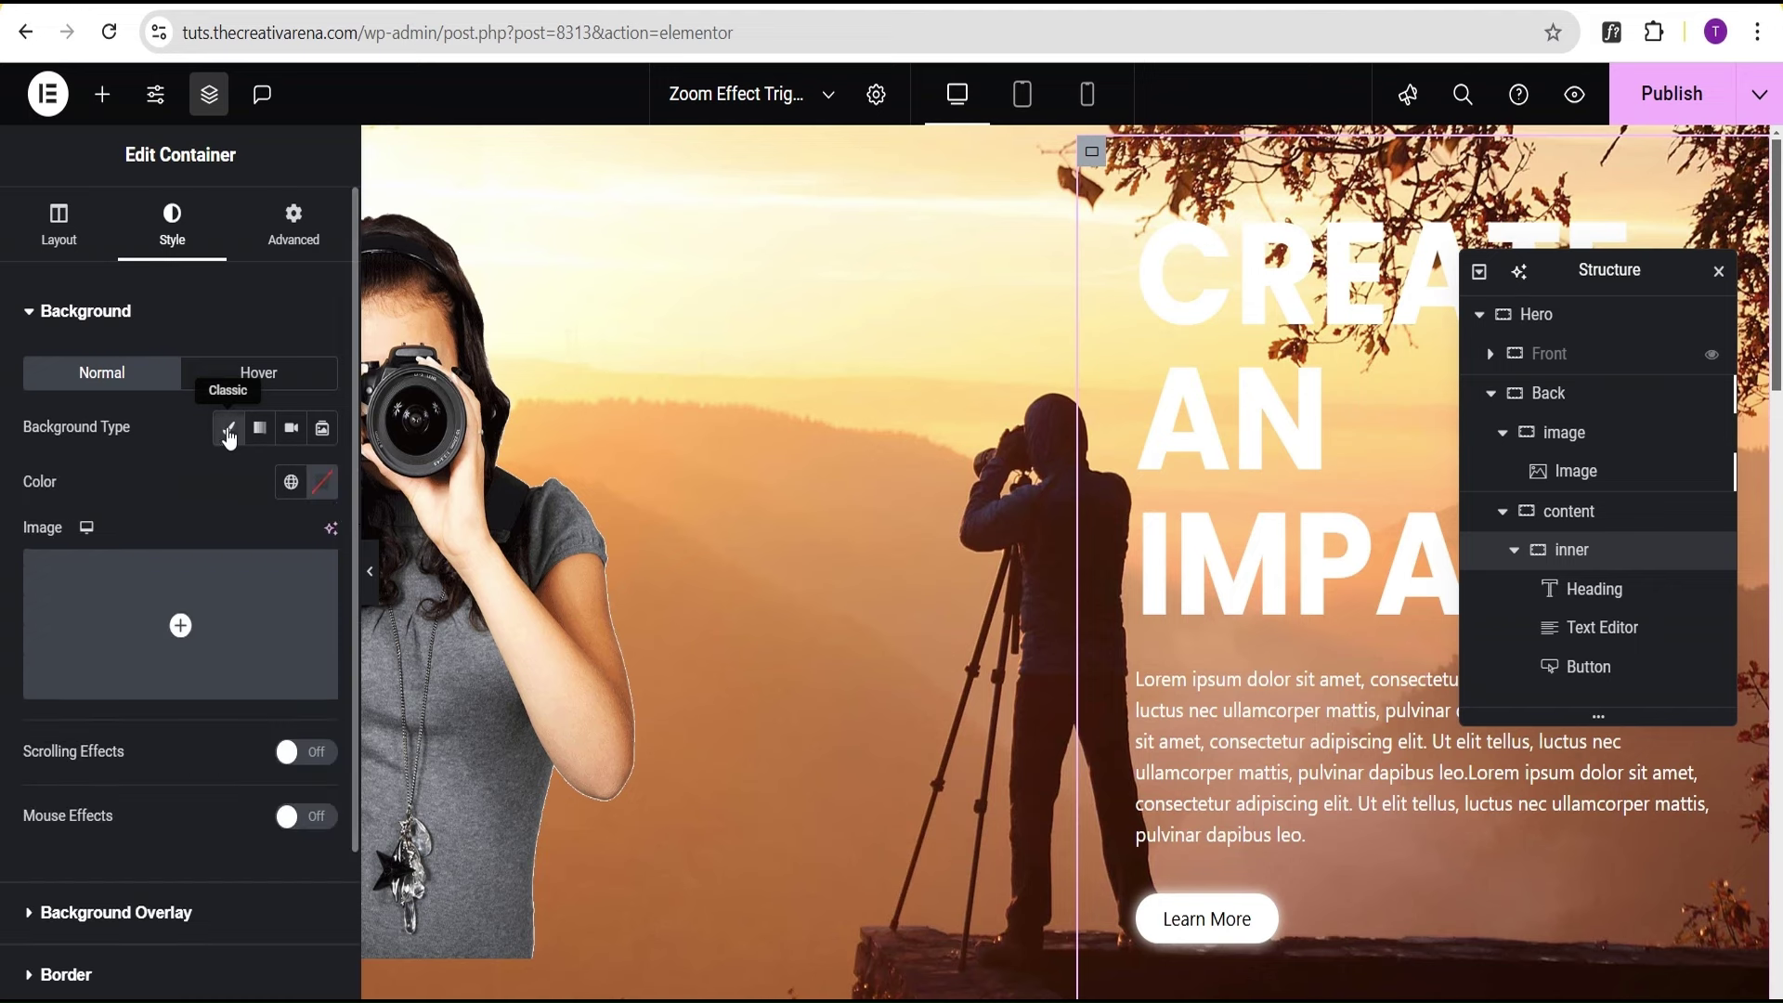
left_click(323, 482)
left_click(321, 783)
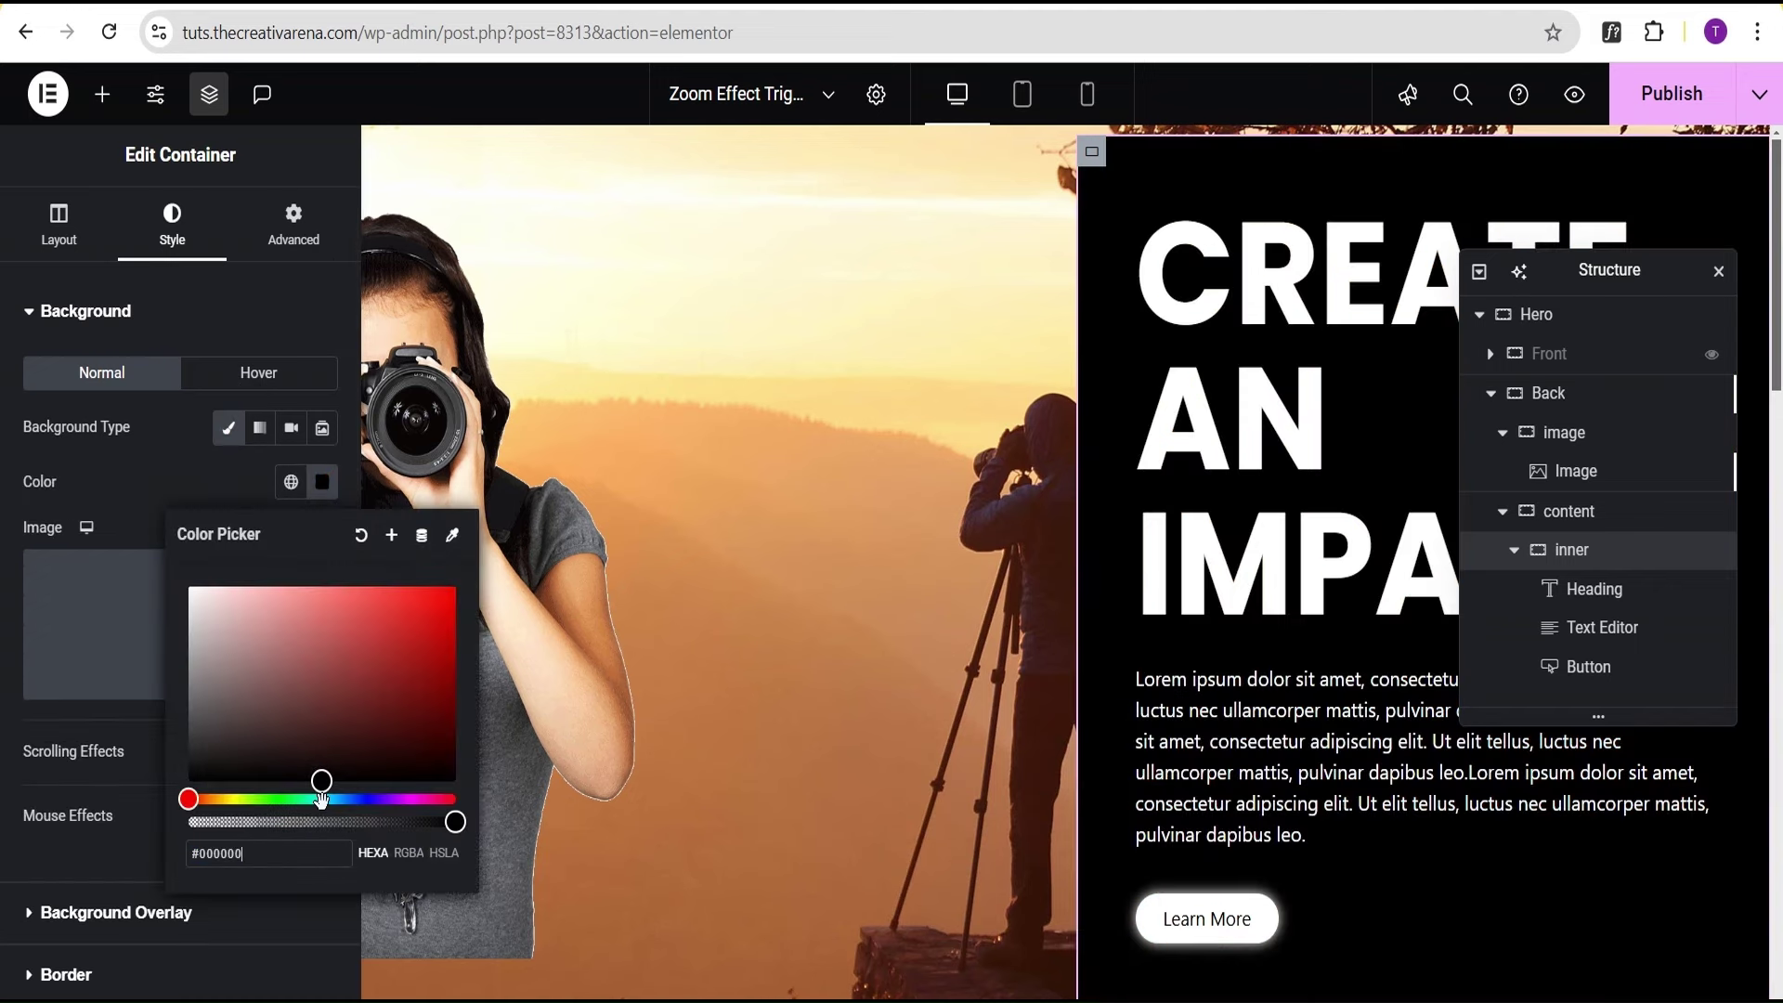
left_click_drag(454, 821, 269, 824)
left_click(176, 456)
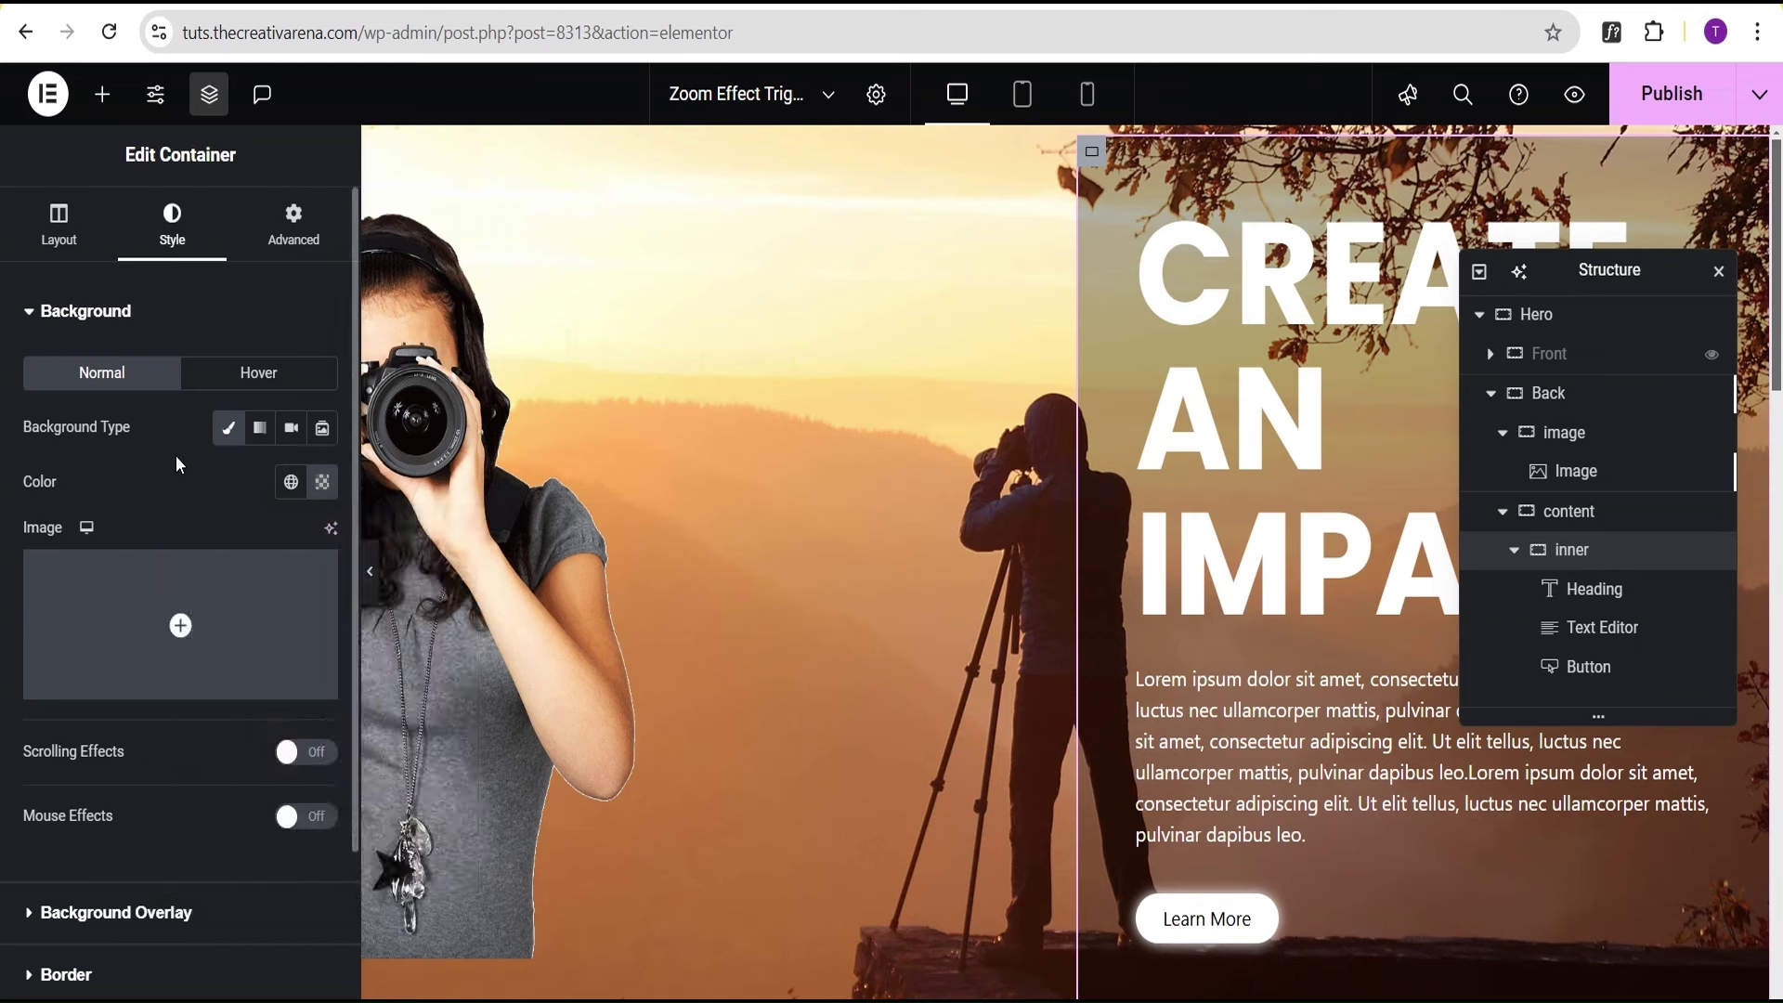
Add a classic background overlay with color #976D00 to the inner container
scroll(147, 639, "down", 3)
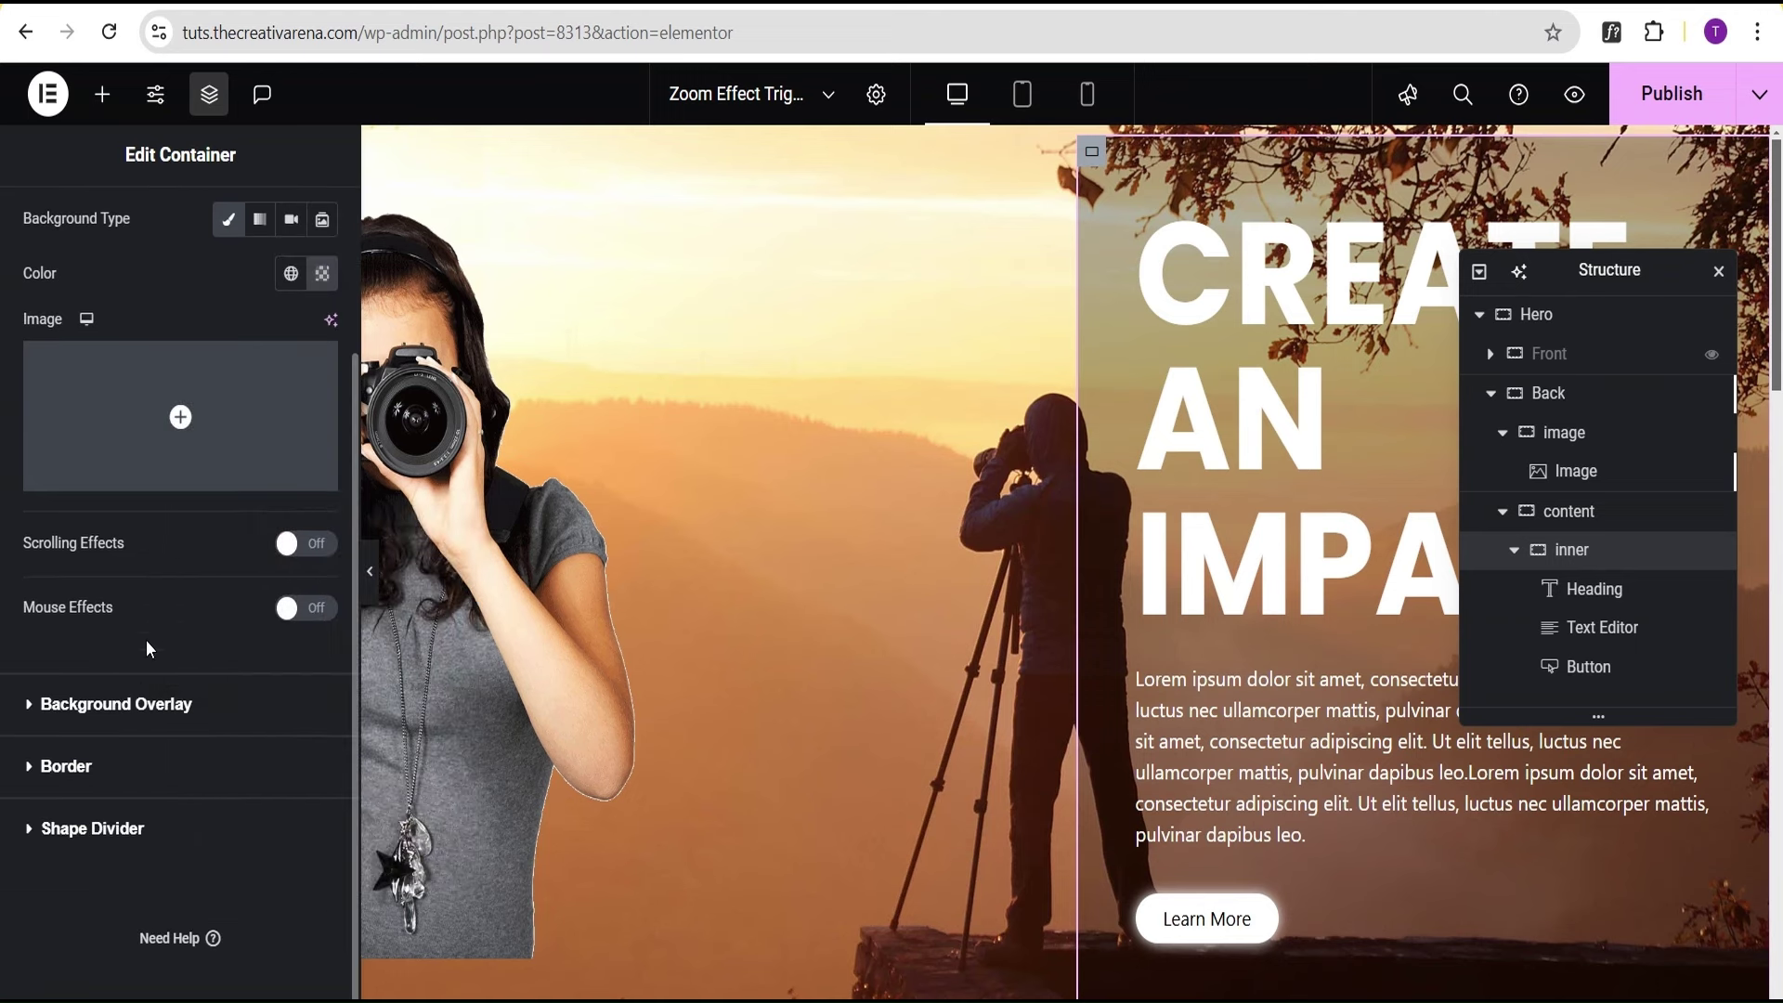
left_click(132, 708)
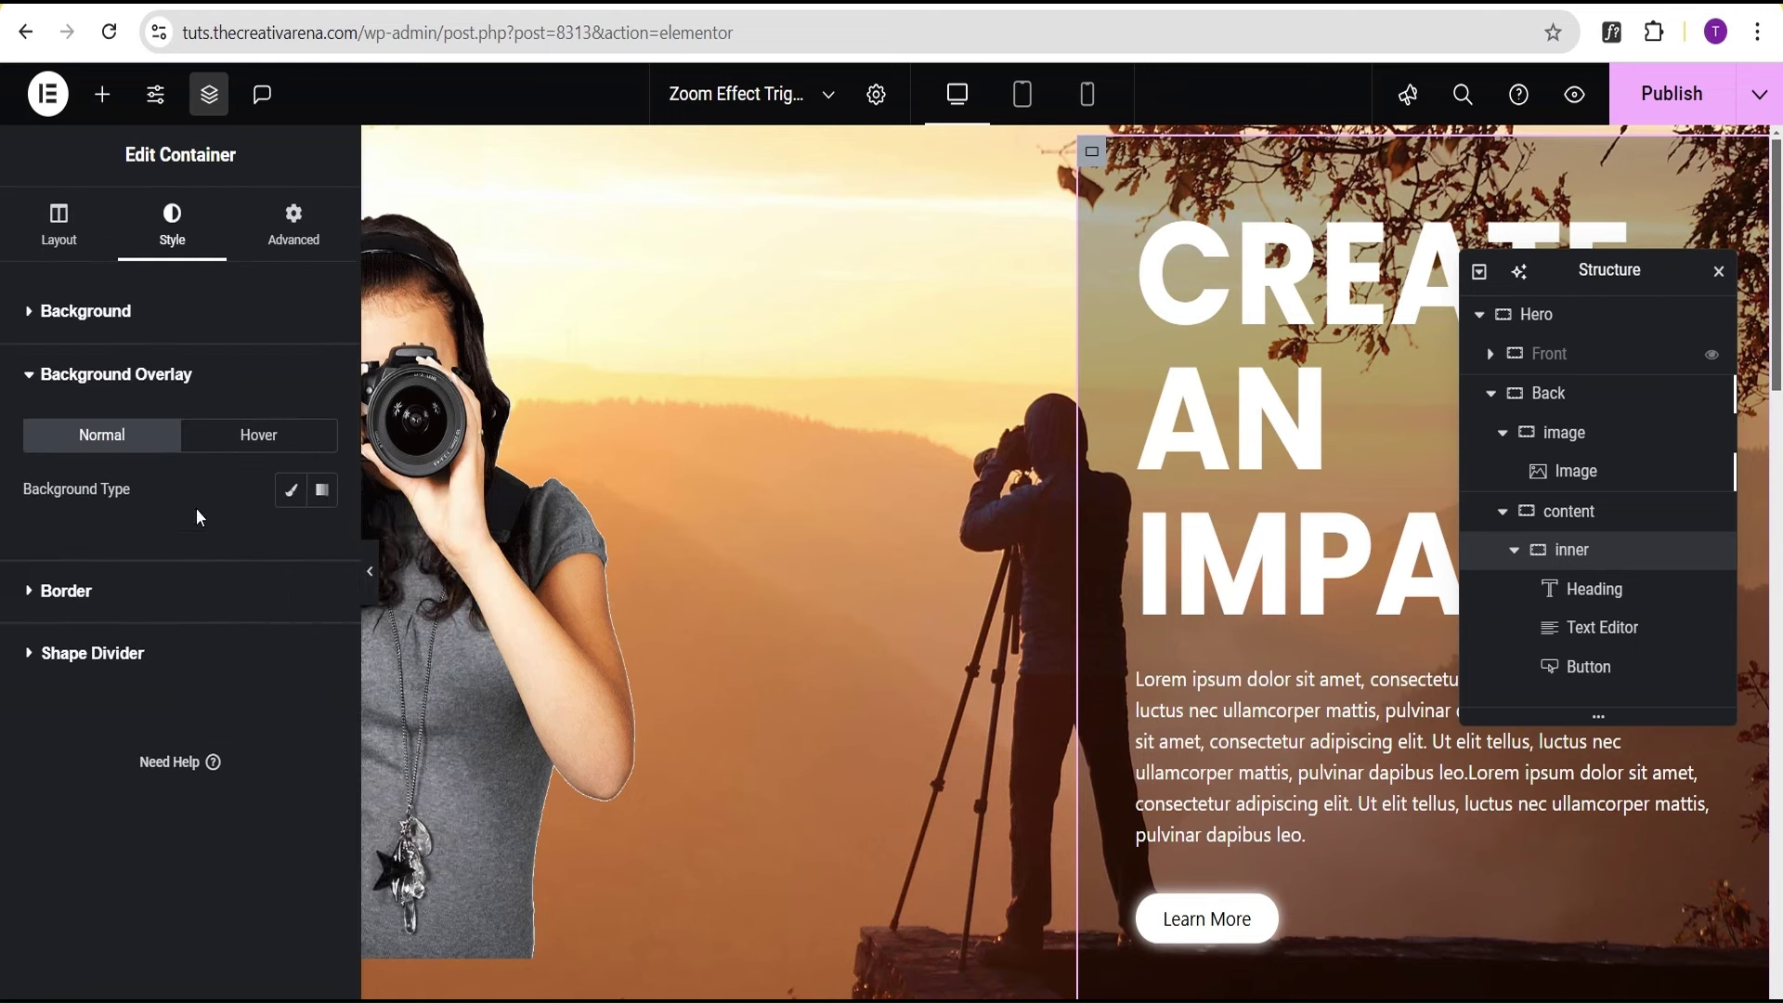
left_click(291, 492)
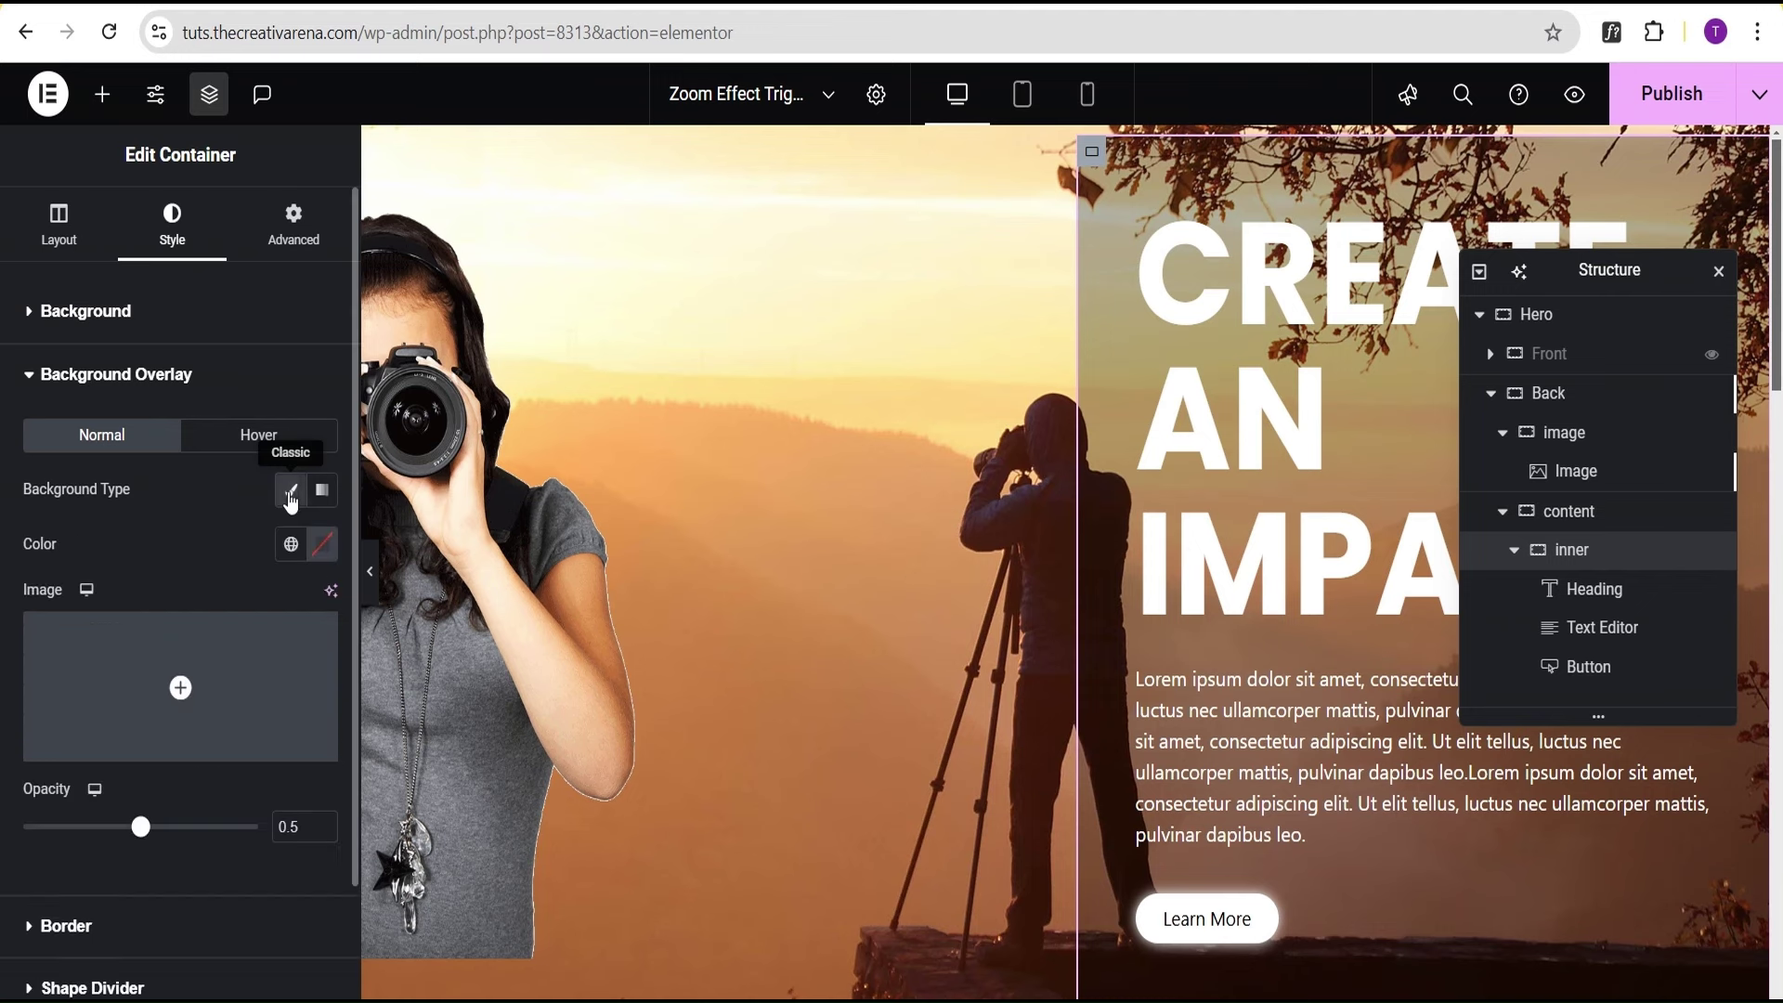
left_click(320, 549)
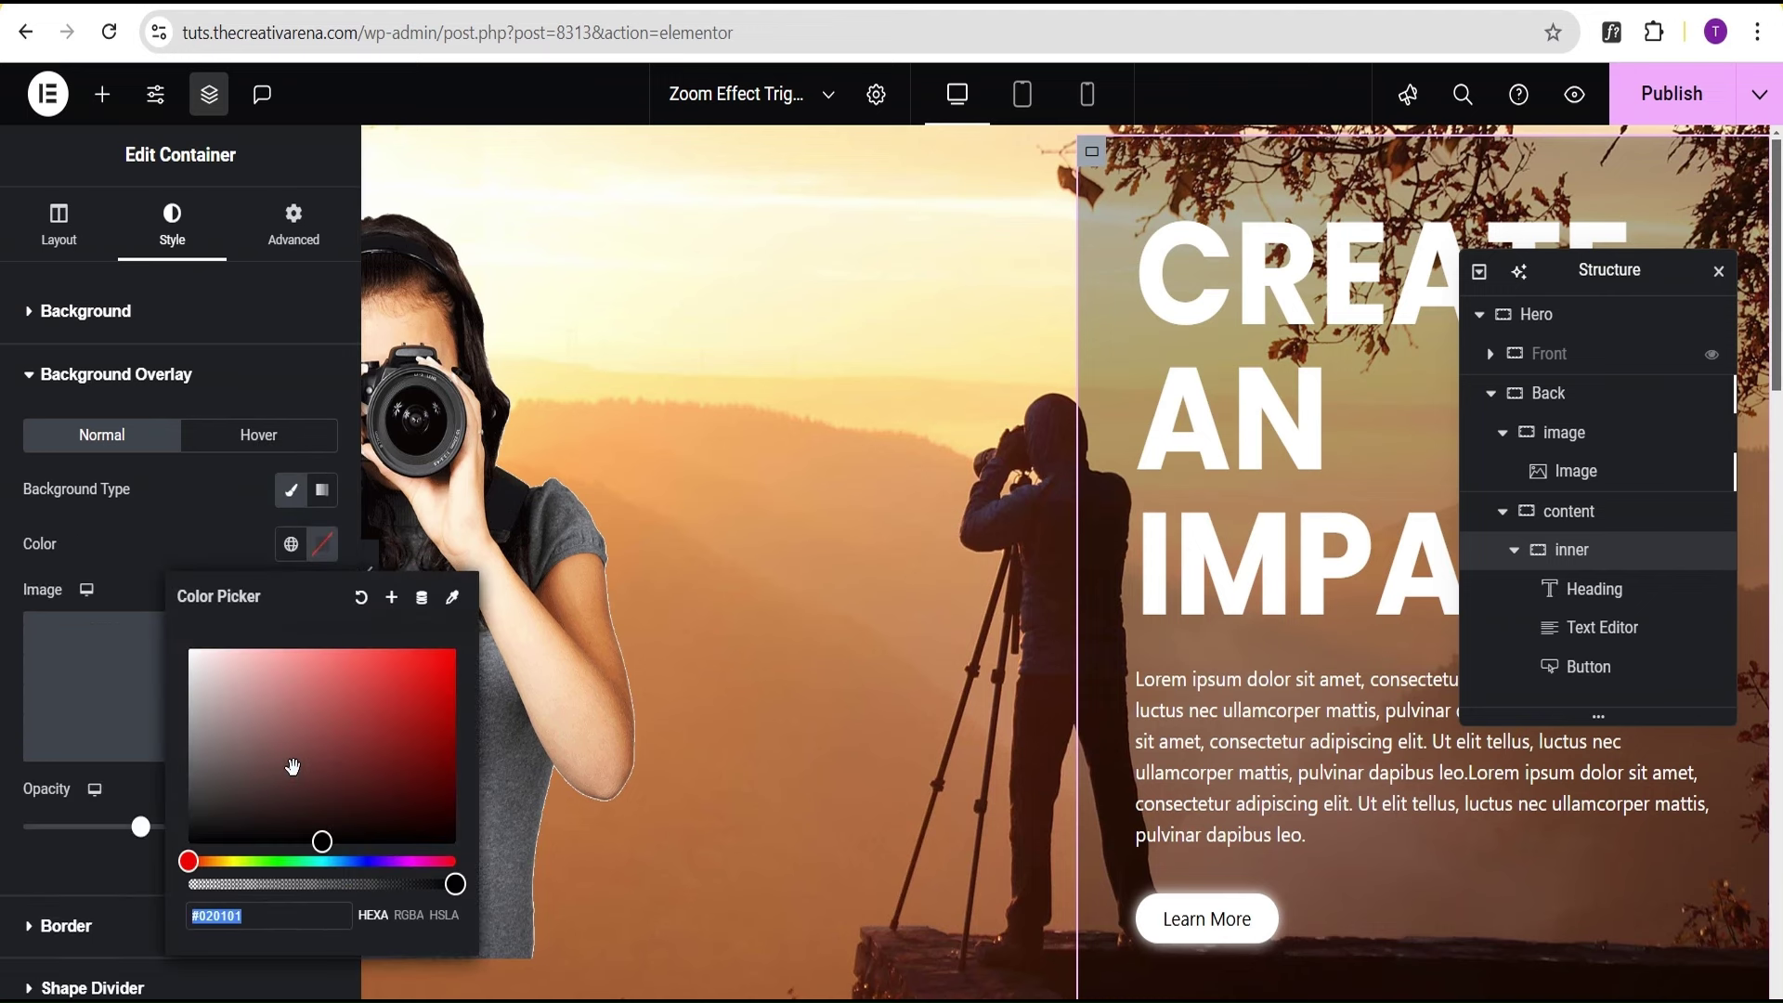
type("#976D00")
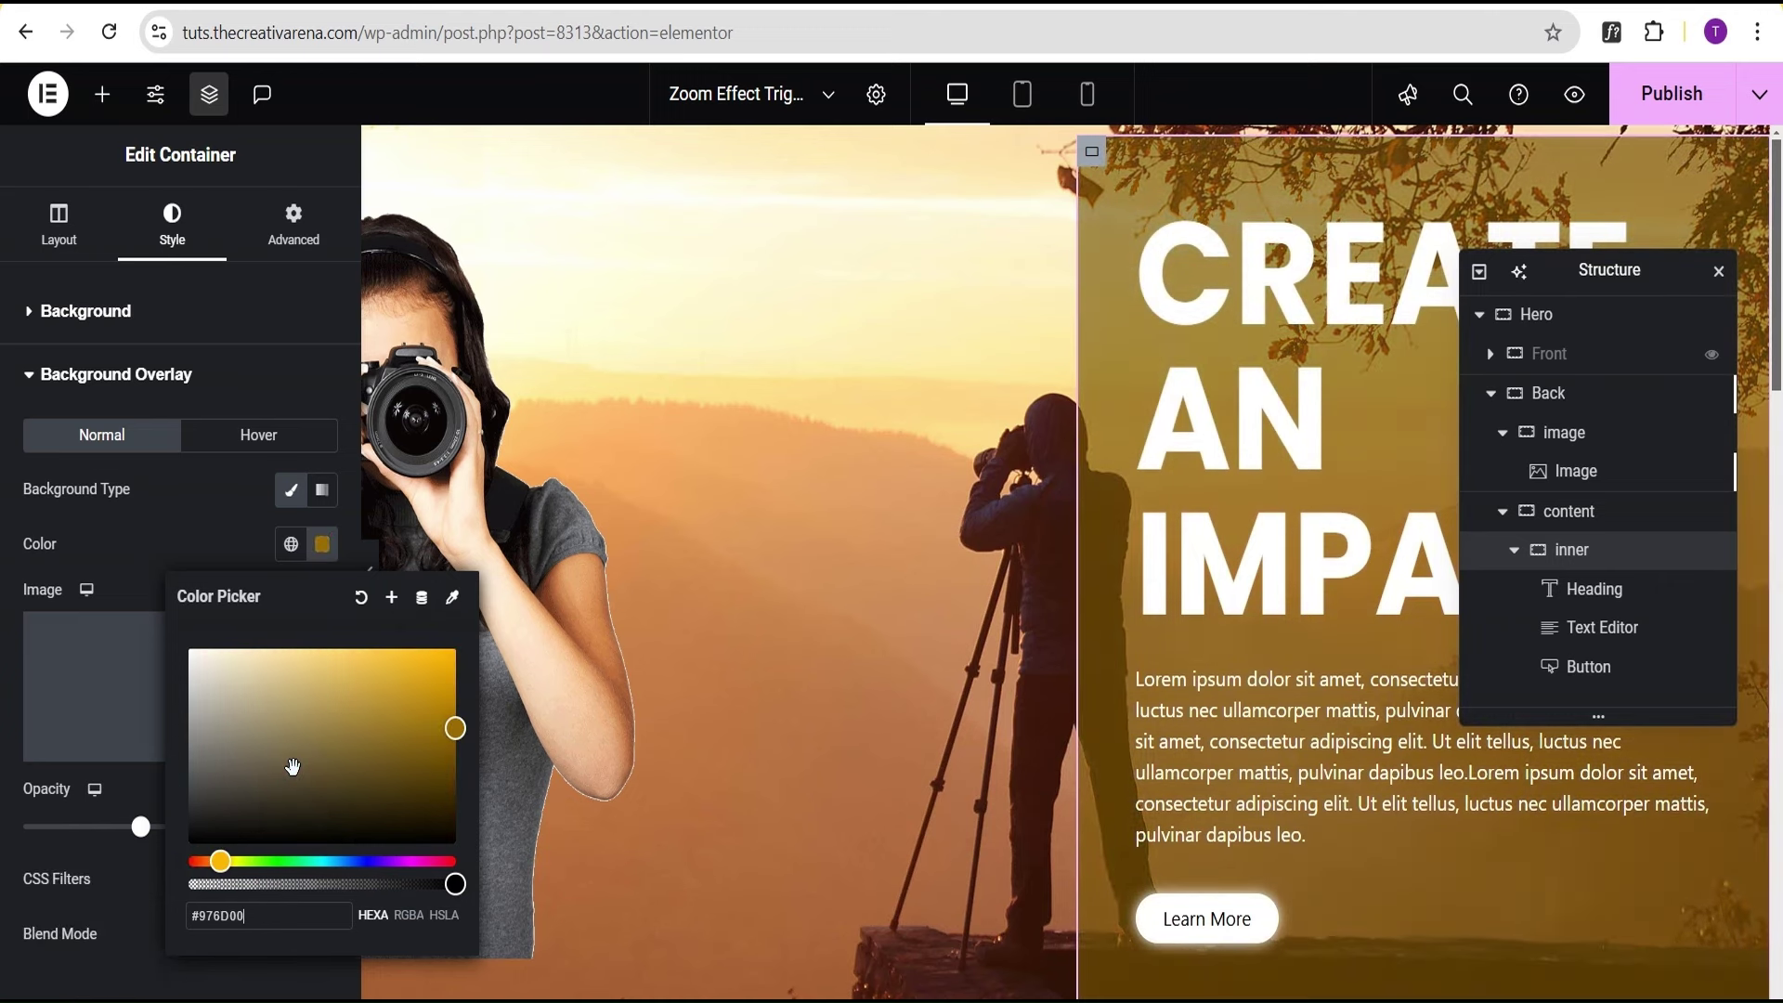
left_click(183, 525)
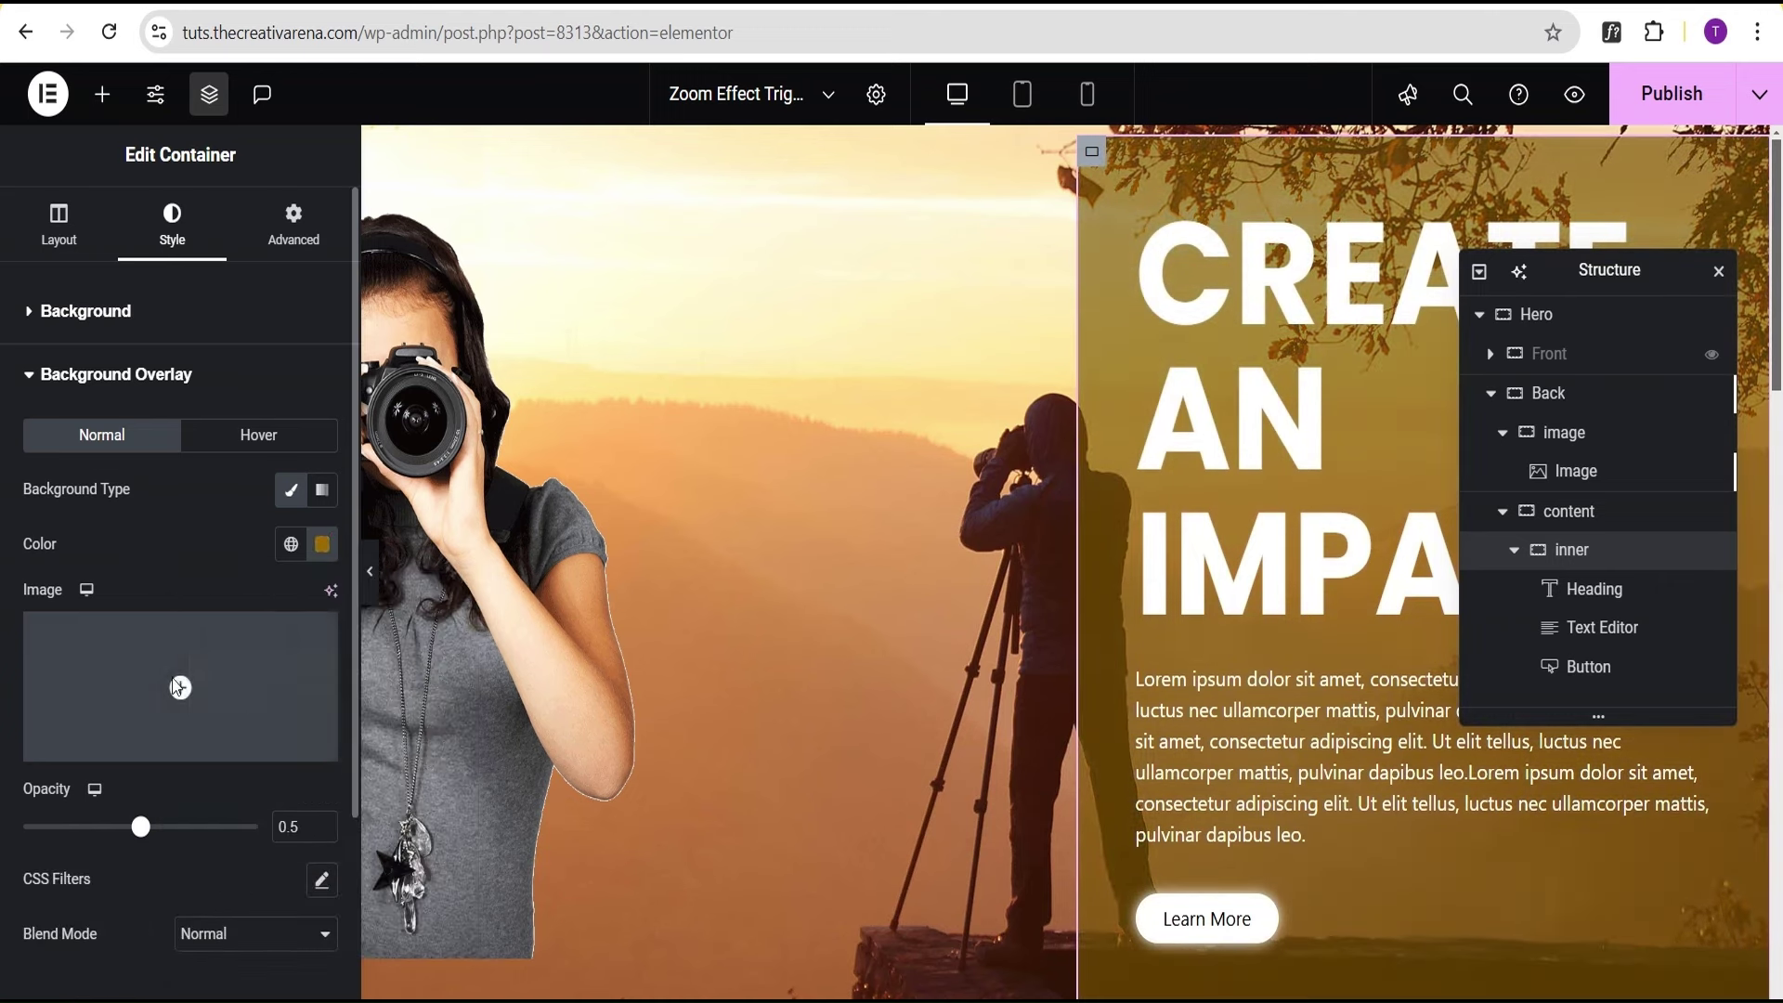
Set the blur CSS filter of the inner container's background overlay to 15
scroll(217, 760, "down", 3)
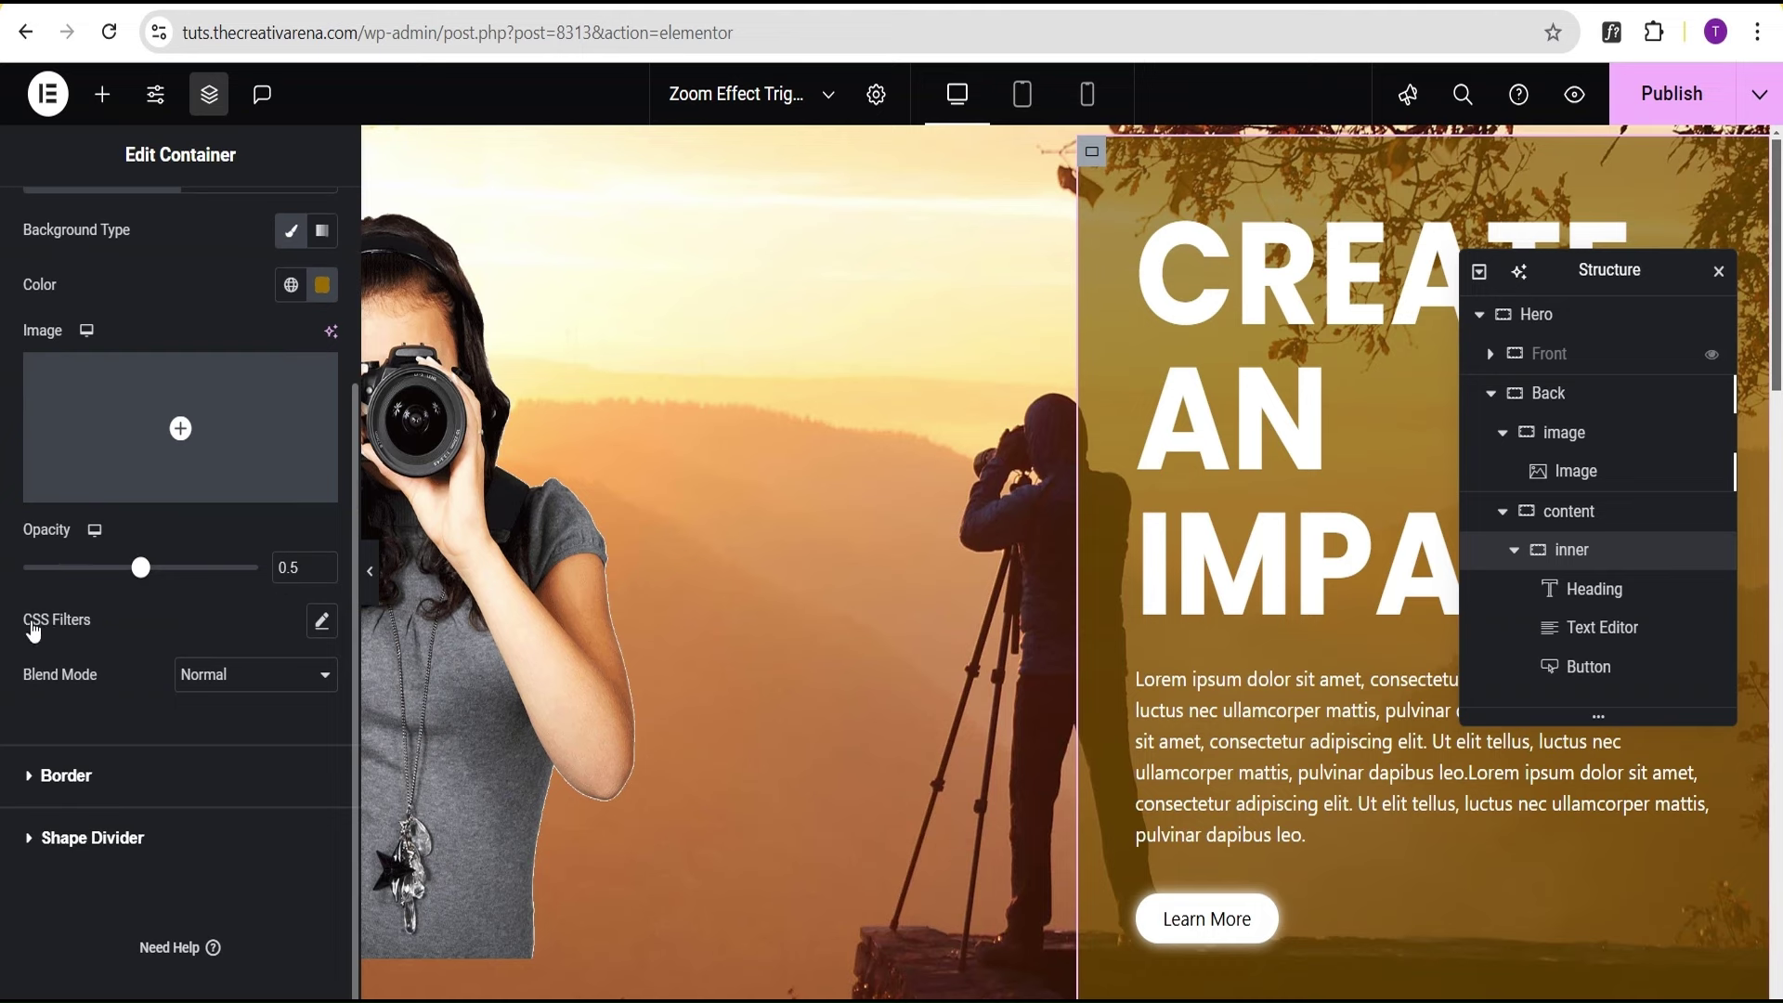
left_click(322, 623)
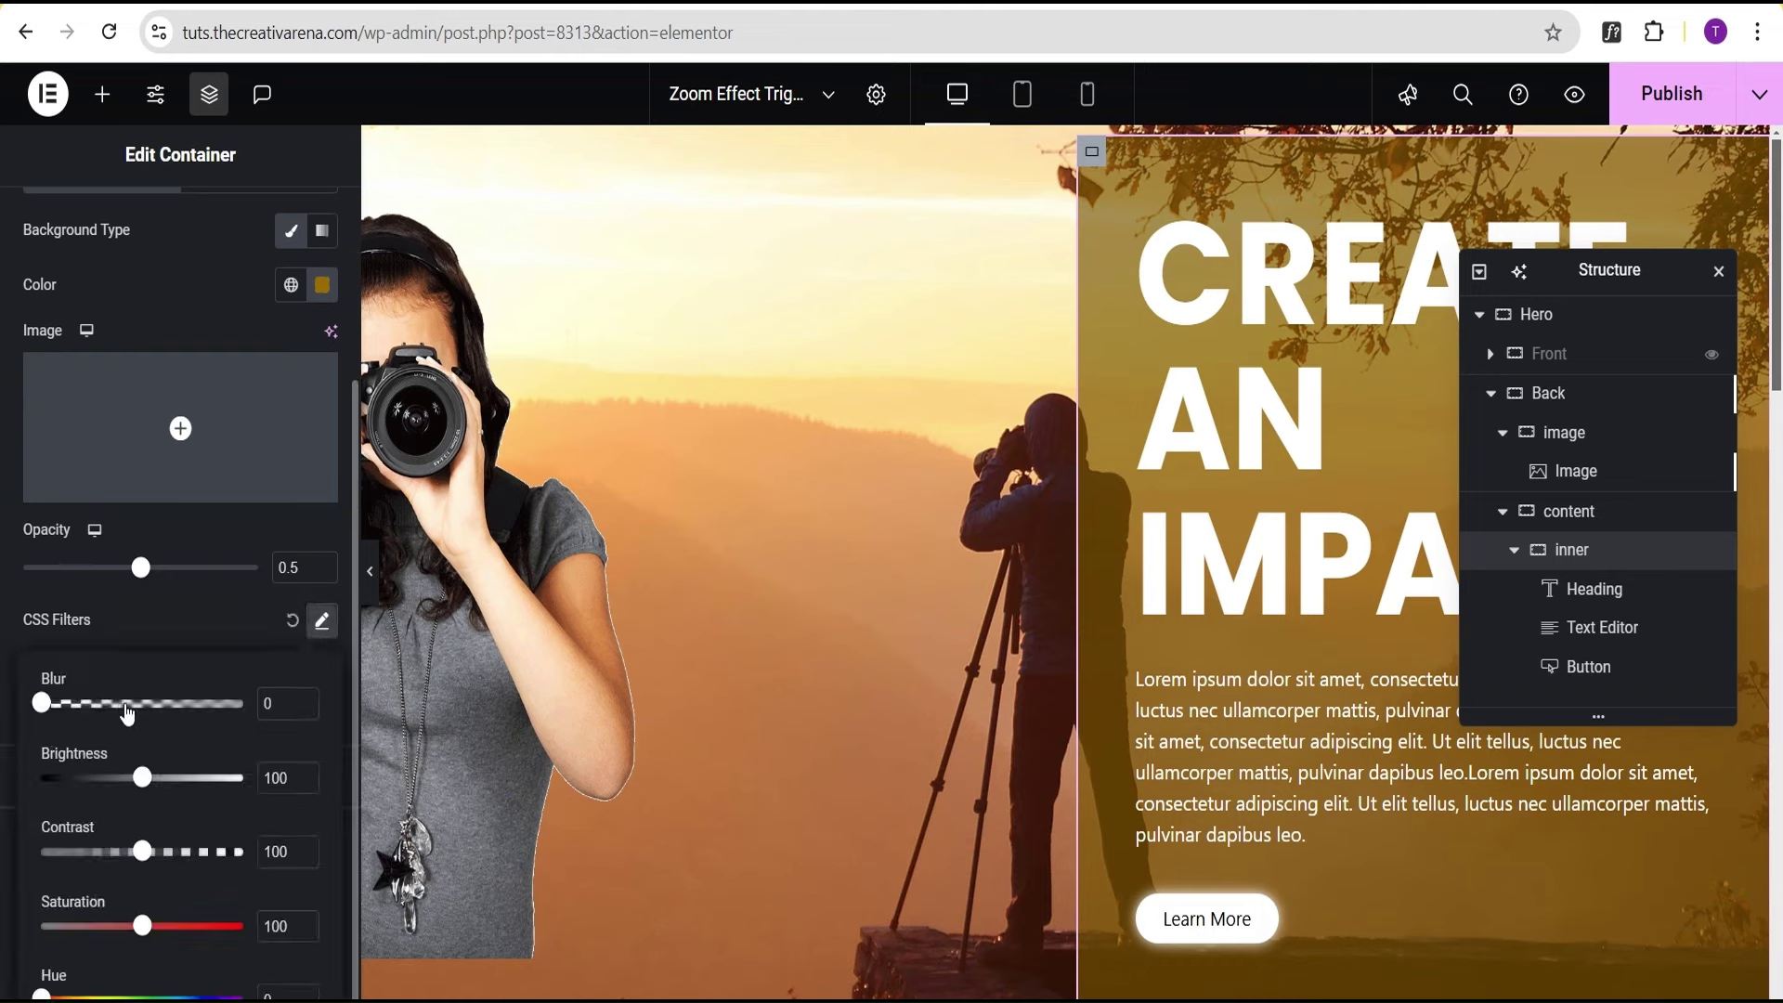
type("15")
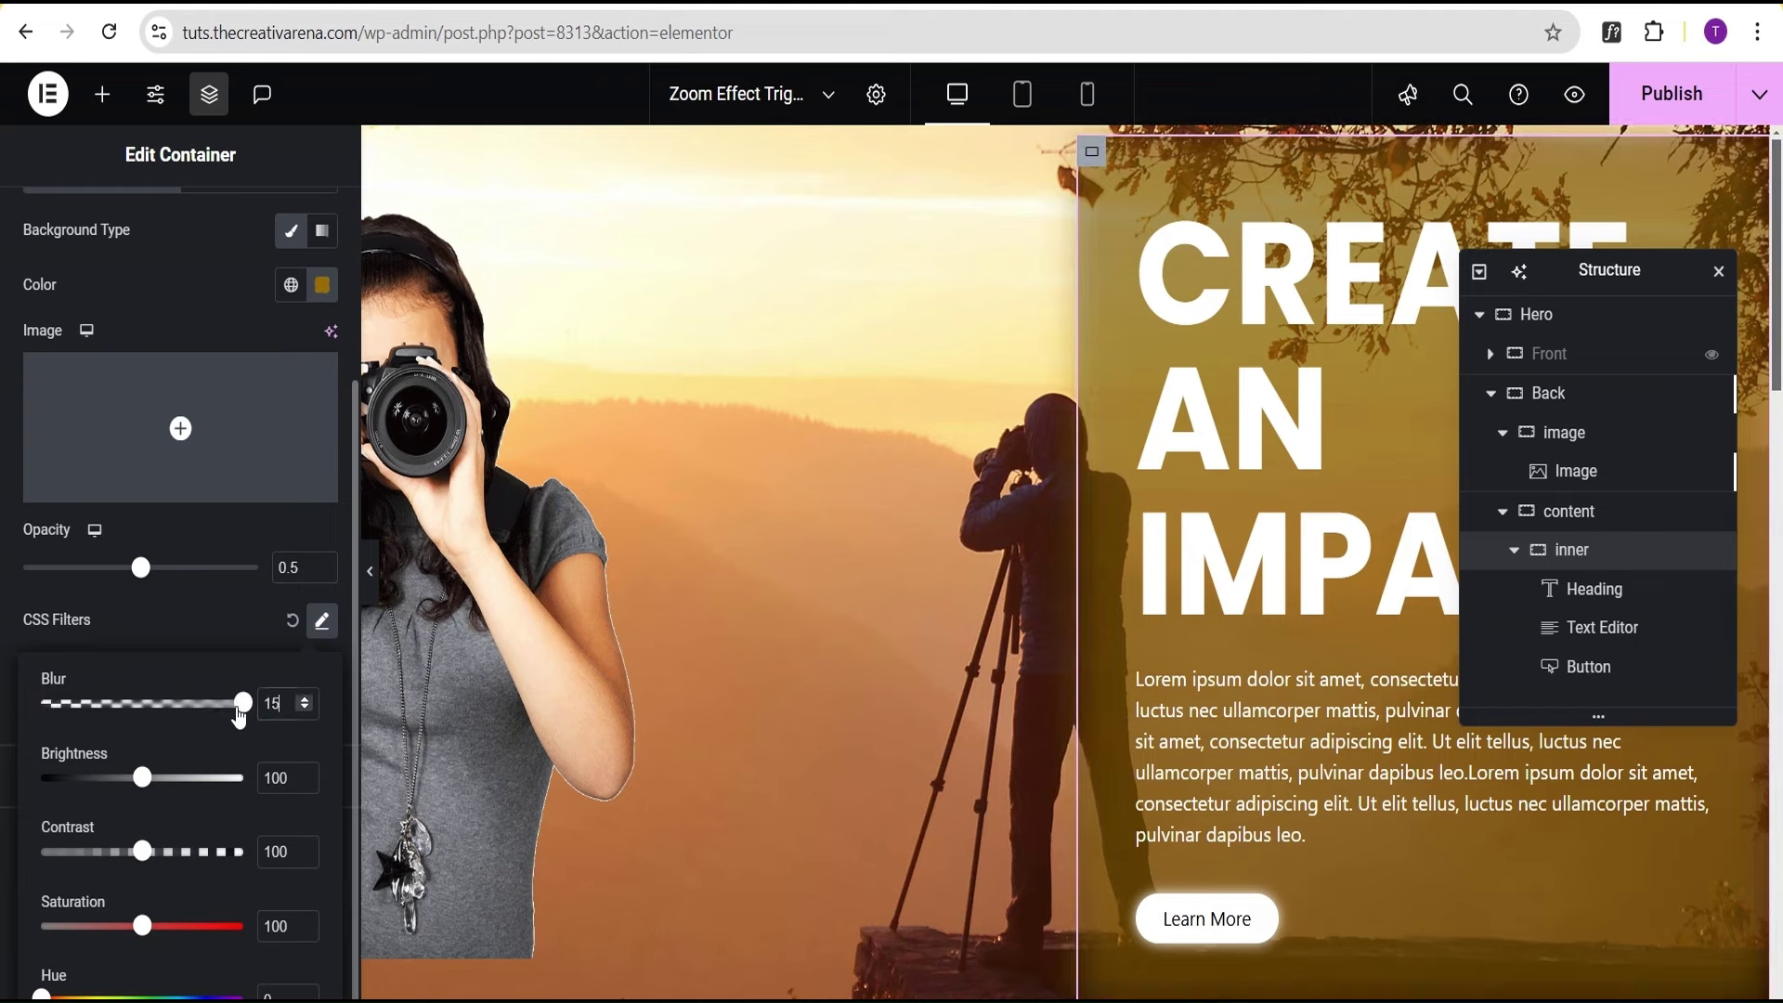
left_click(227, 613)
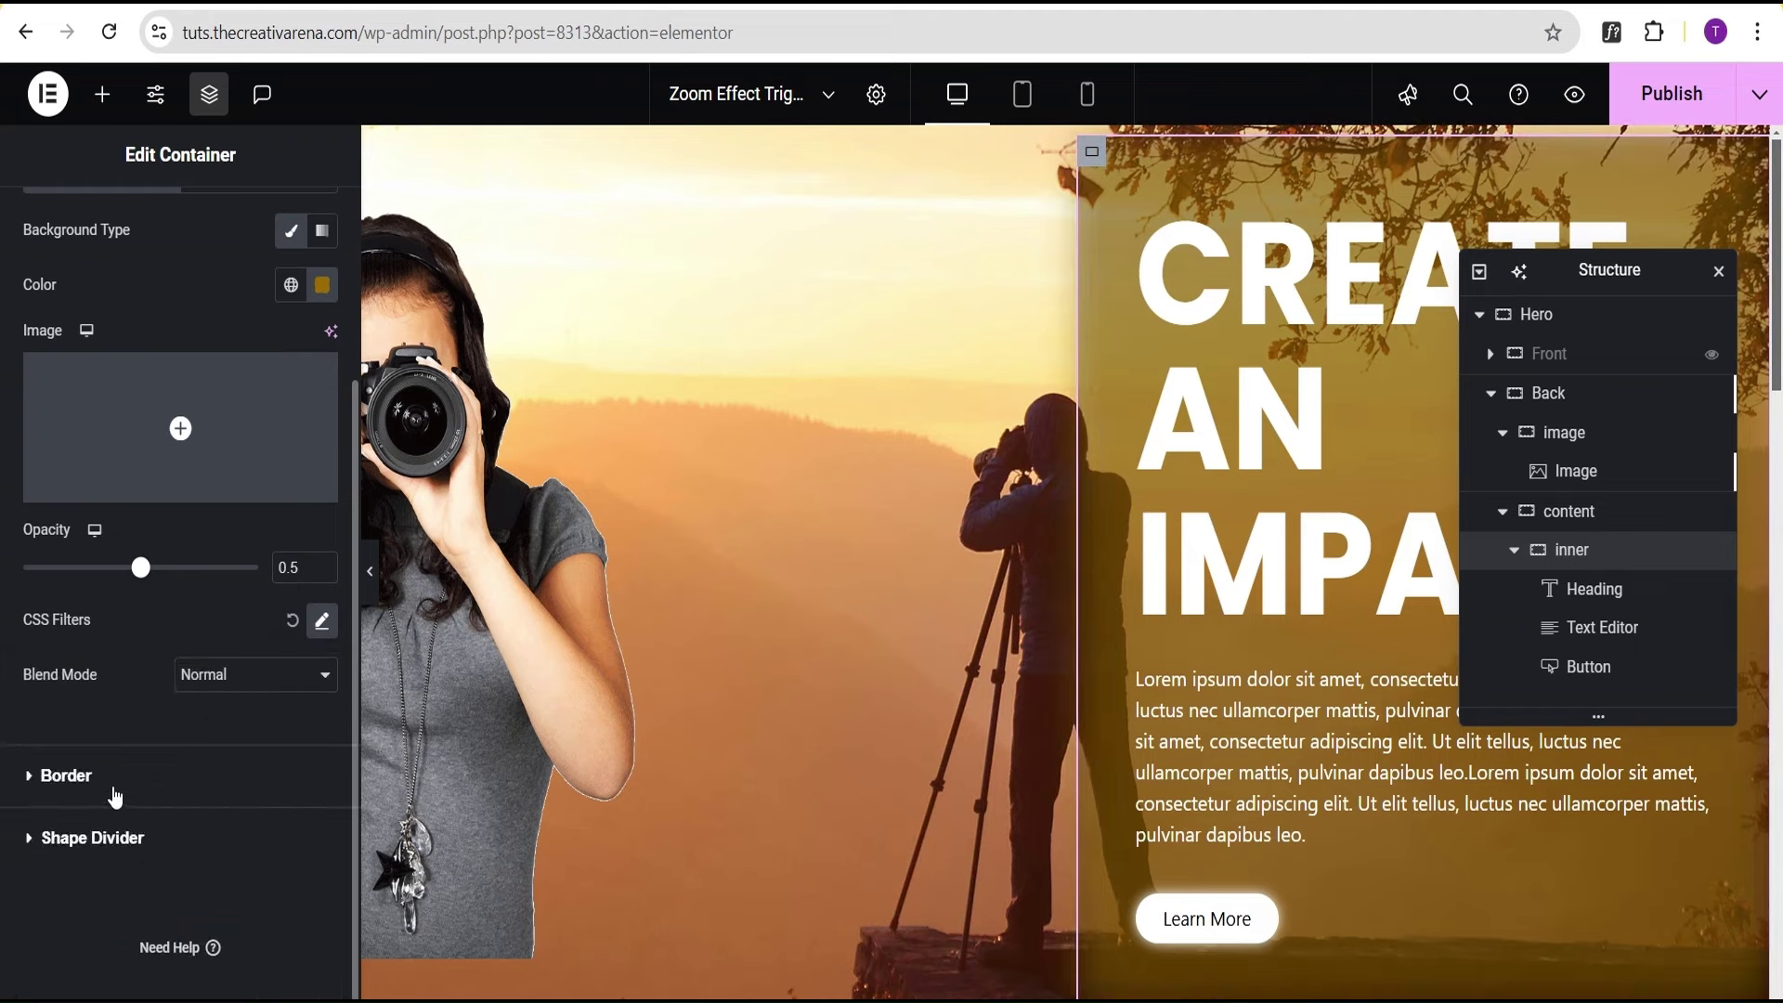
Set the inner container's border radius to 20 px on all corners and check the panel on the full-width canvas
left_click(117, 785)
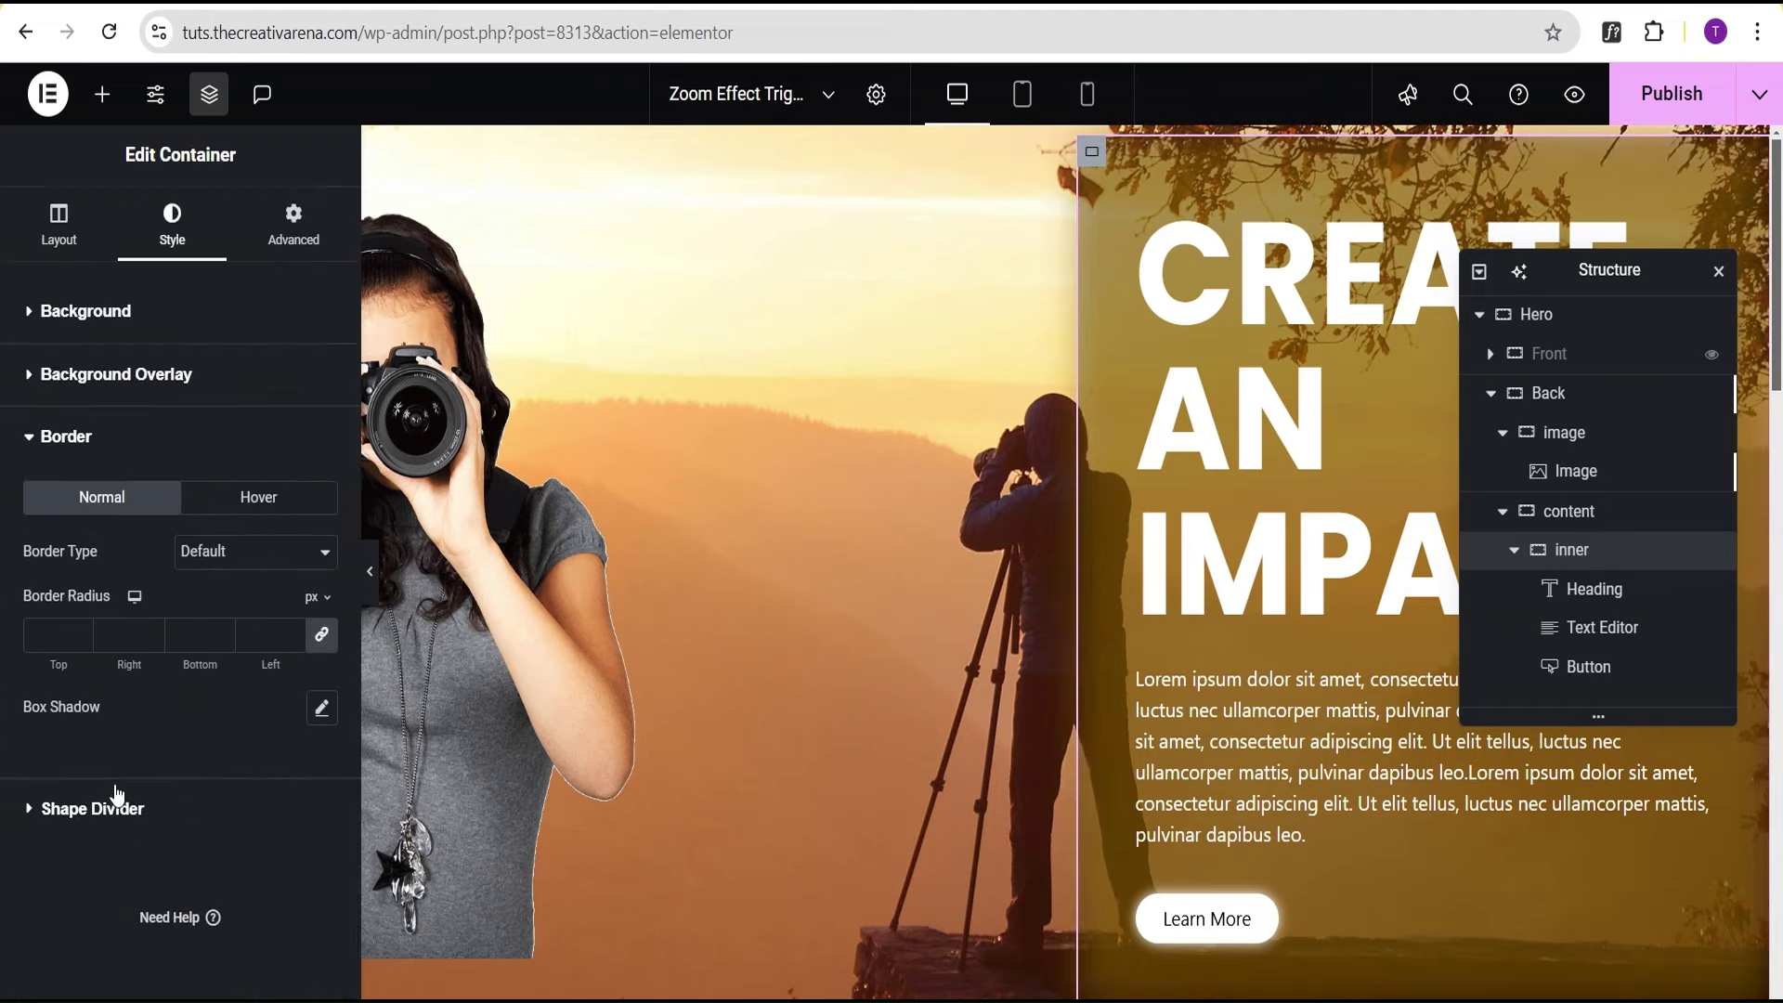
left_click(46, 632)
type("20")
left_click(369, 571)
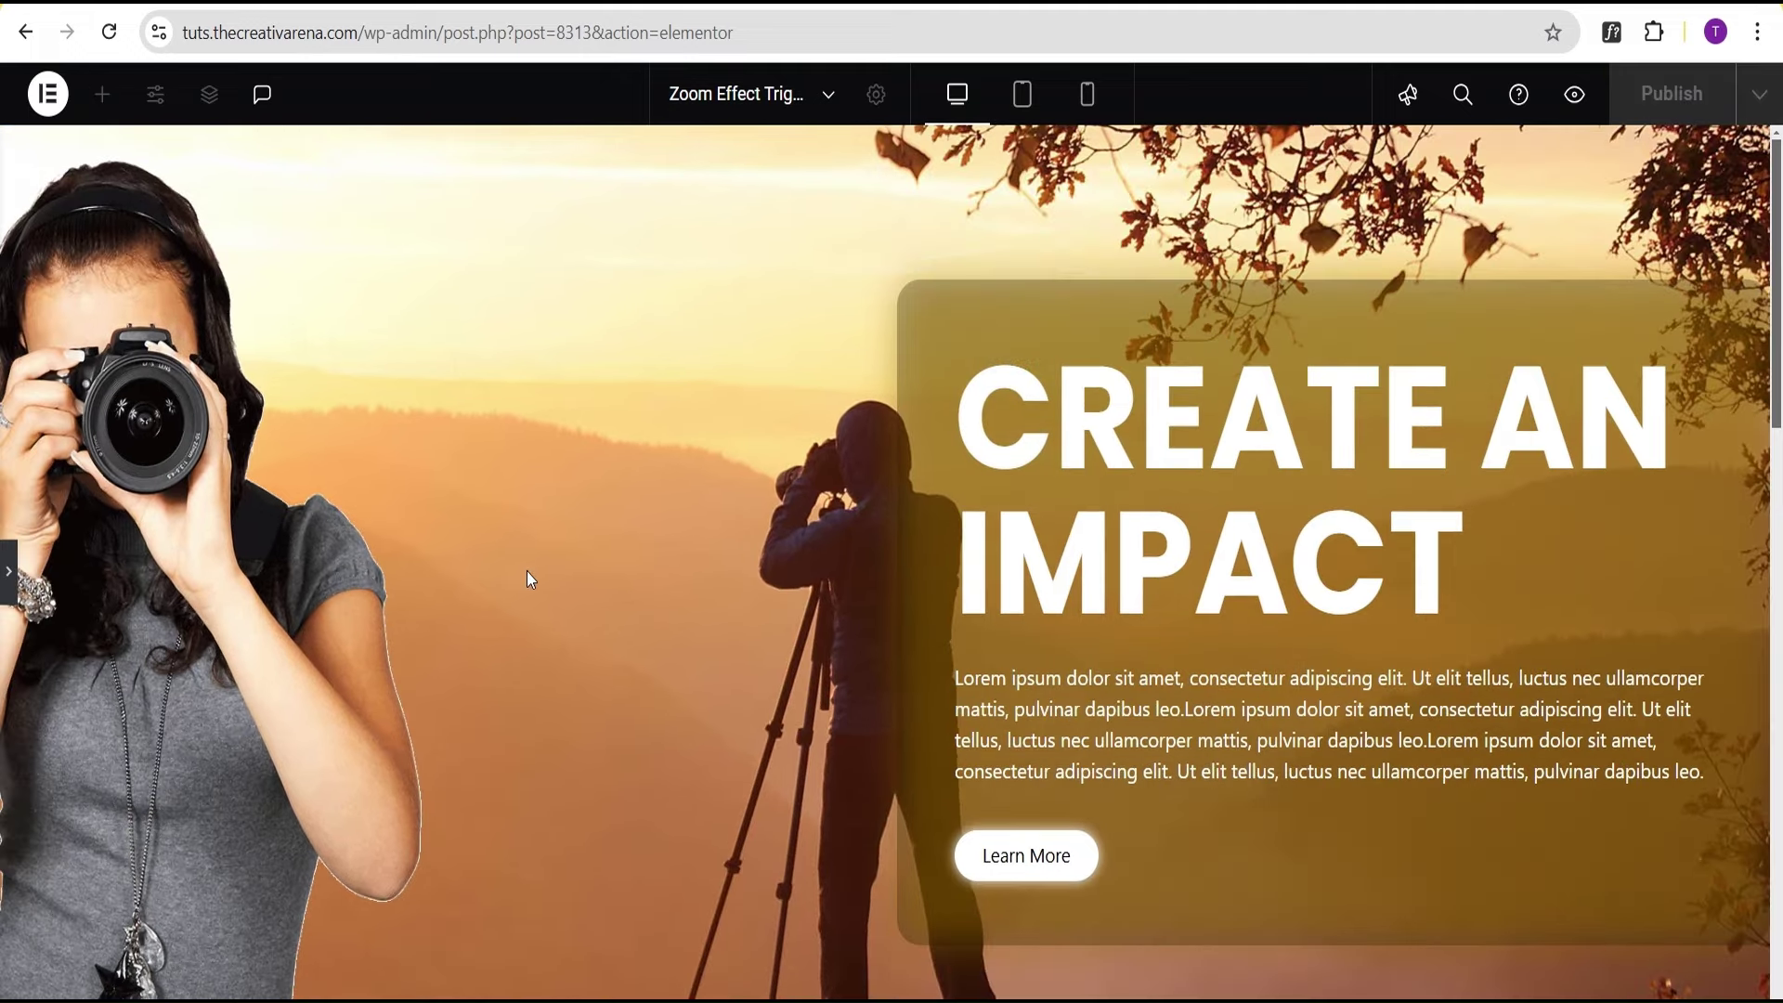
left_click(9, 580)
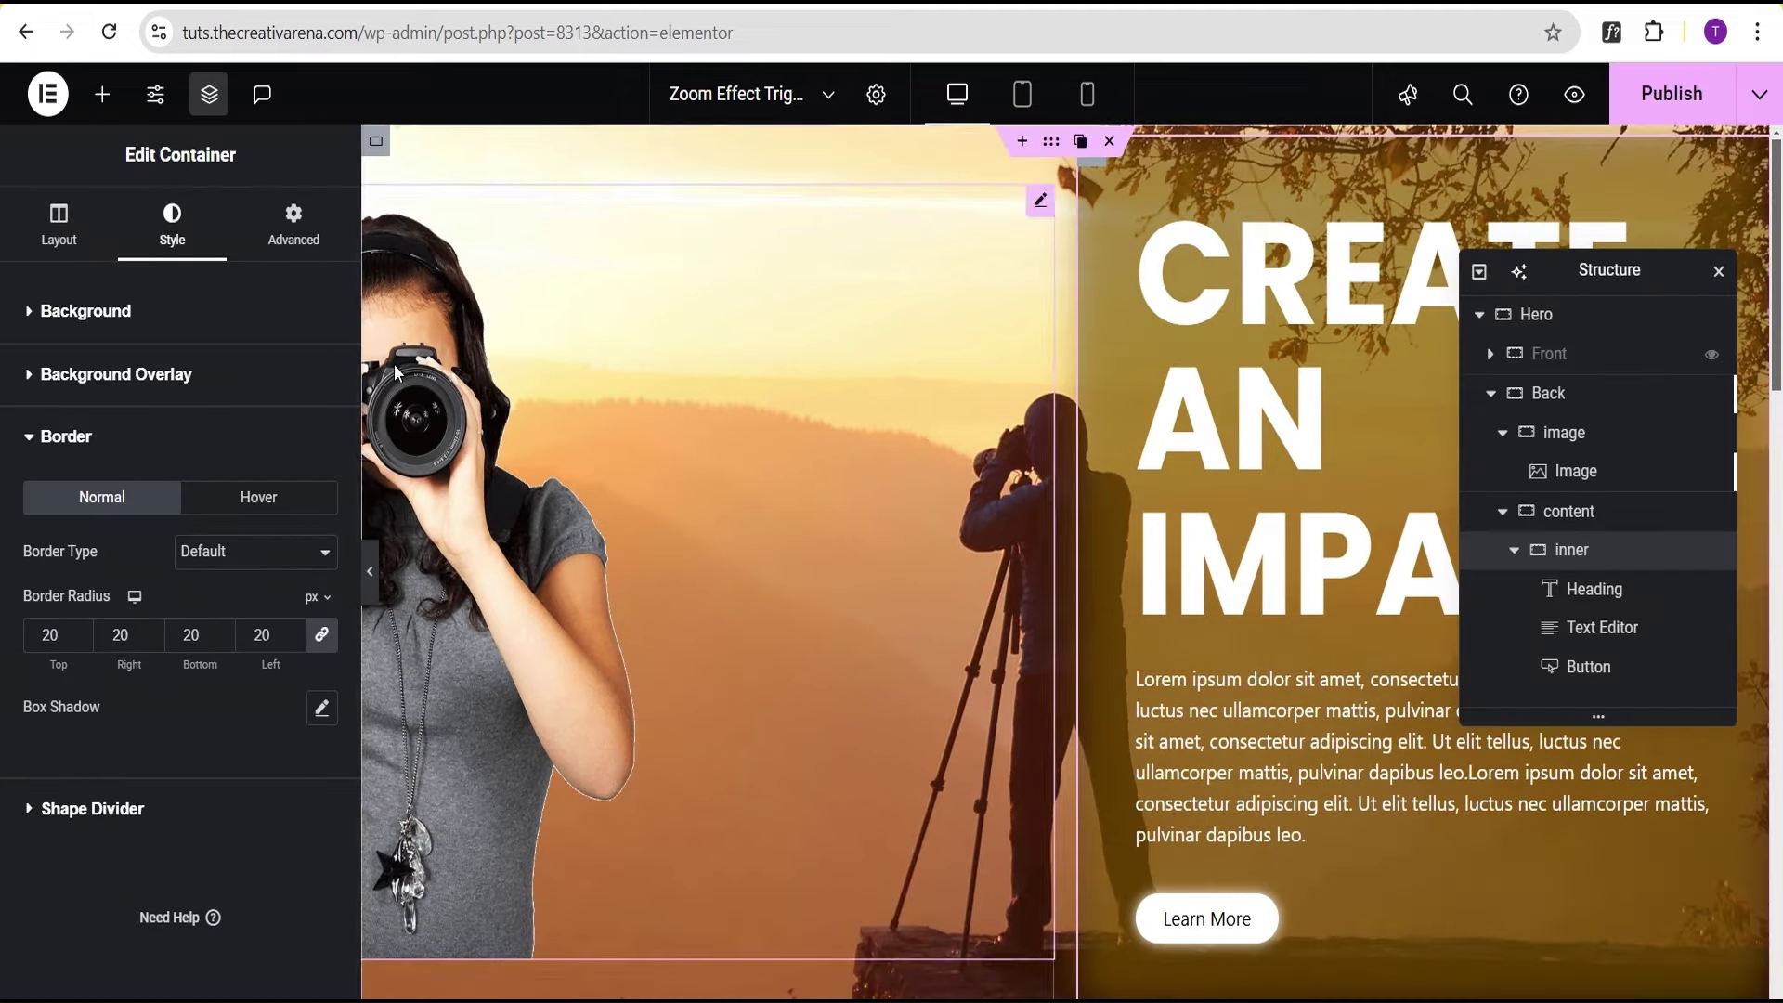
Enable scrolling effects on the inner container with a horizontal scroll to the left, speed 5 and a viewport range of 0% to 50%
left_click(294, 223)
scroll(242, 515, "down", 5)
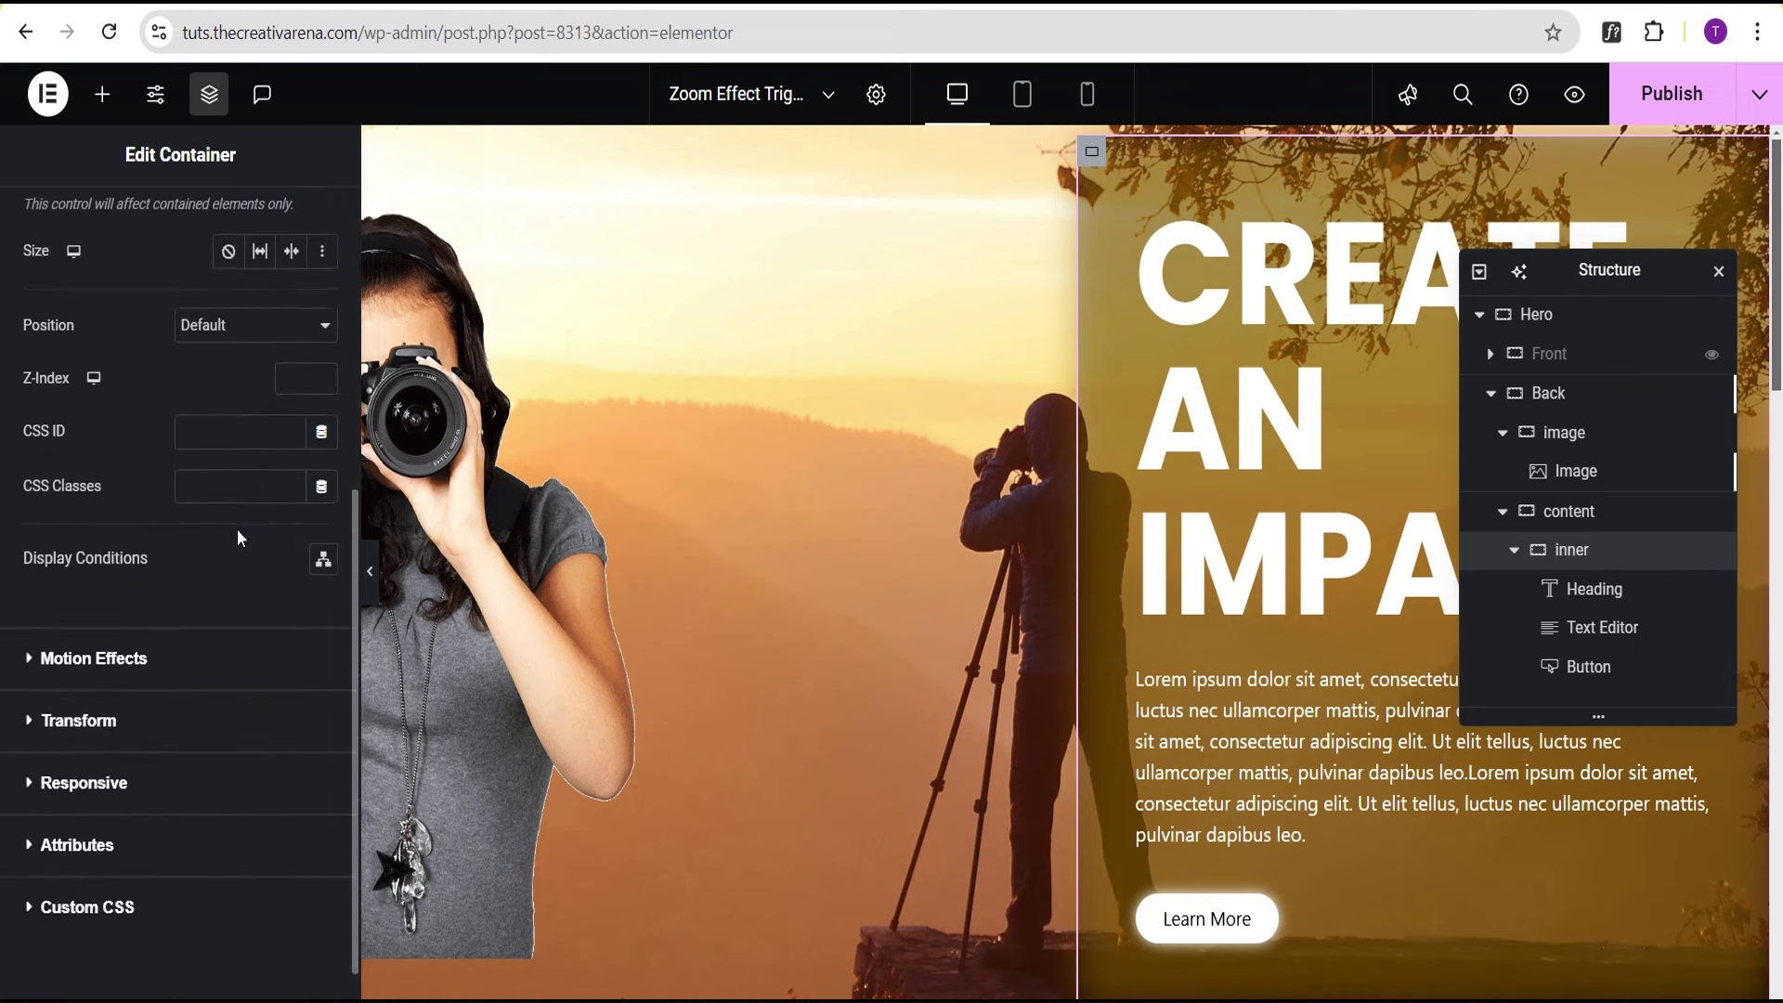
scroll(223, 543, "down", 1)
left_click(194, 587)
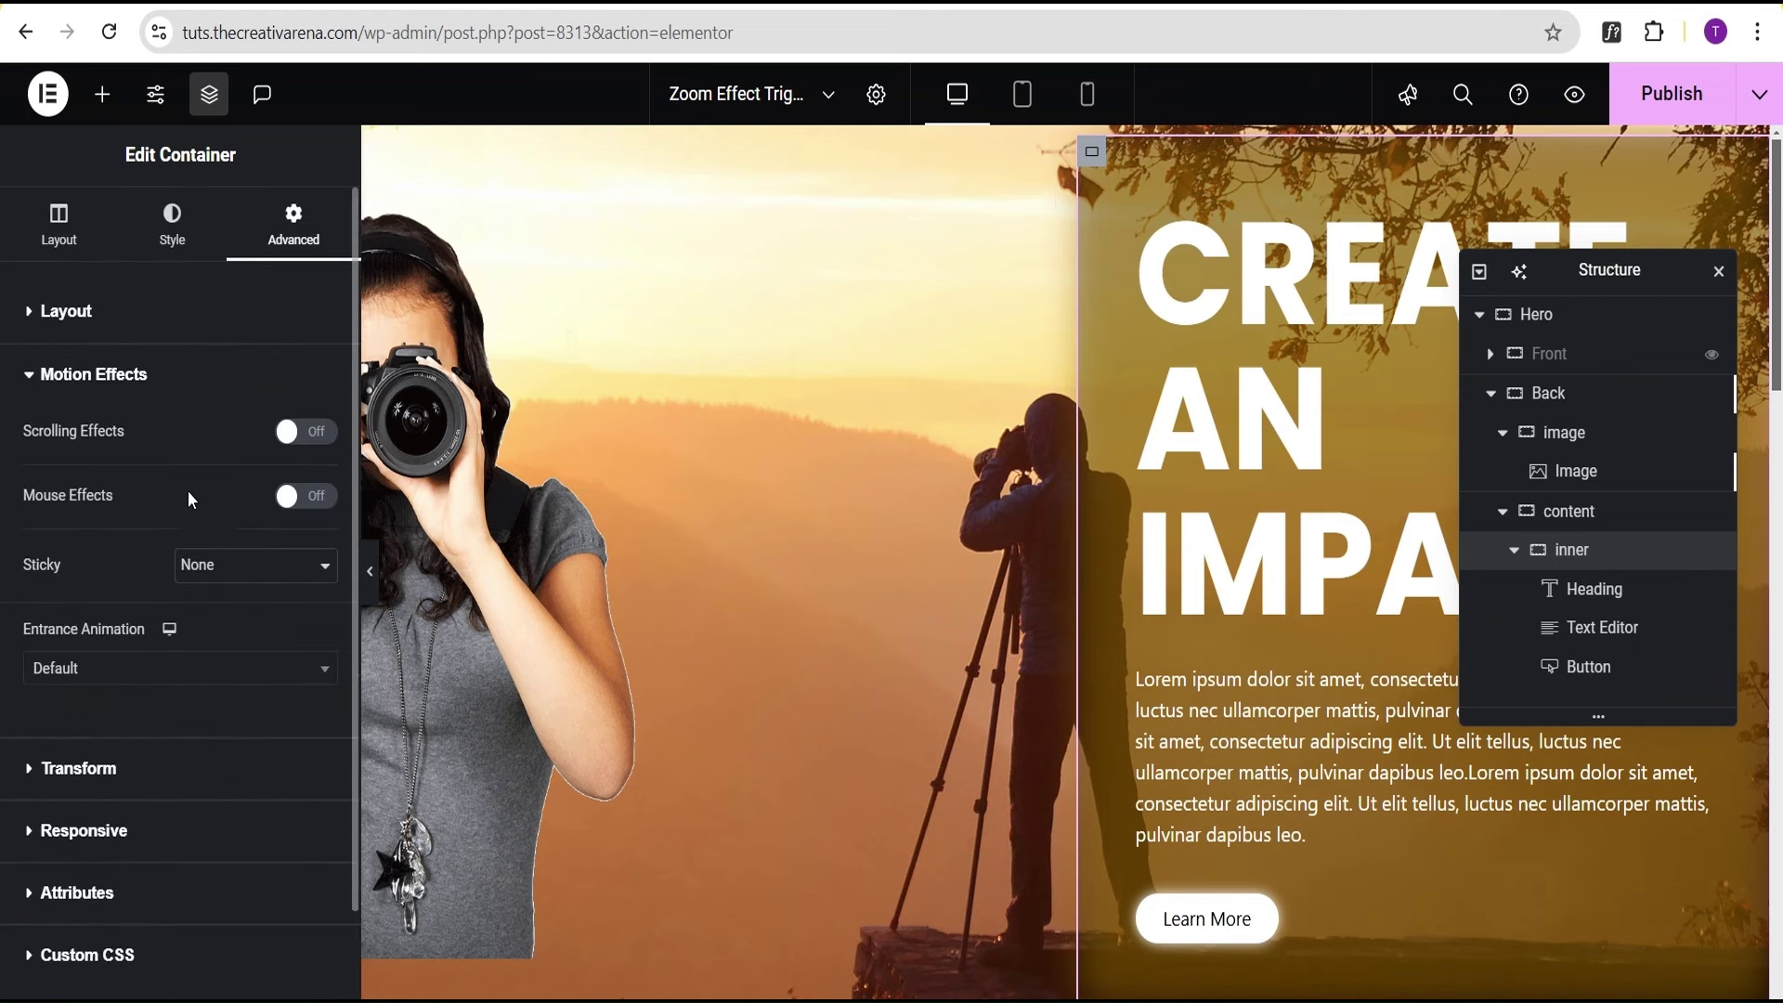
left_click(317, 439)
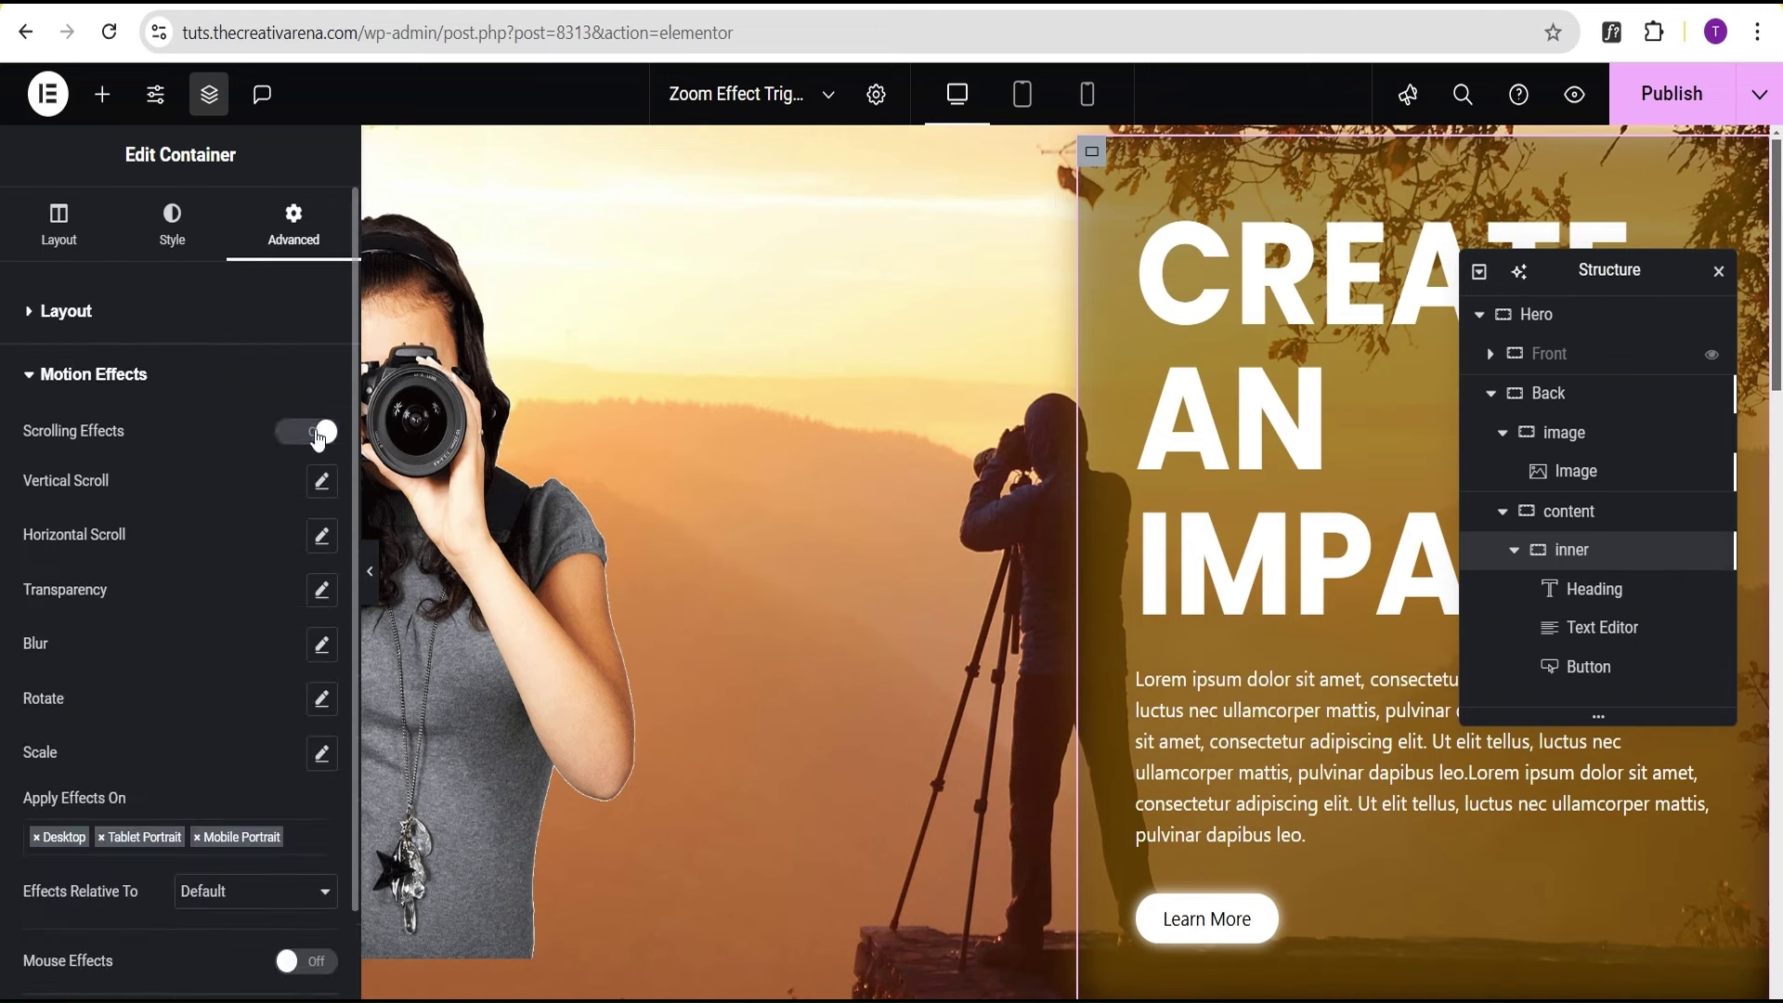
left_click(322, 539)
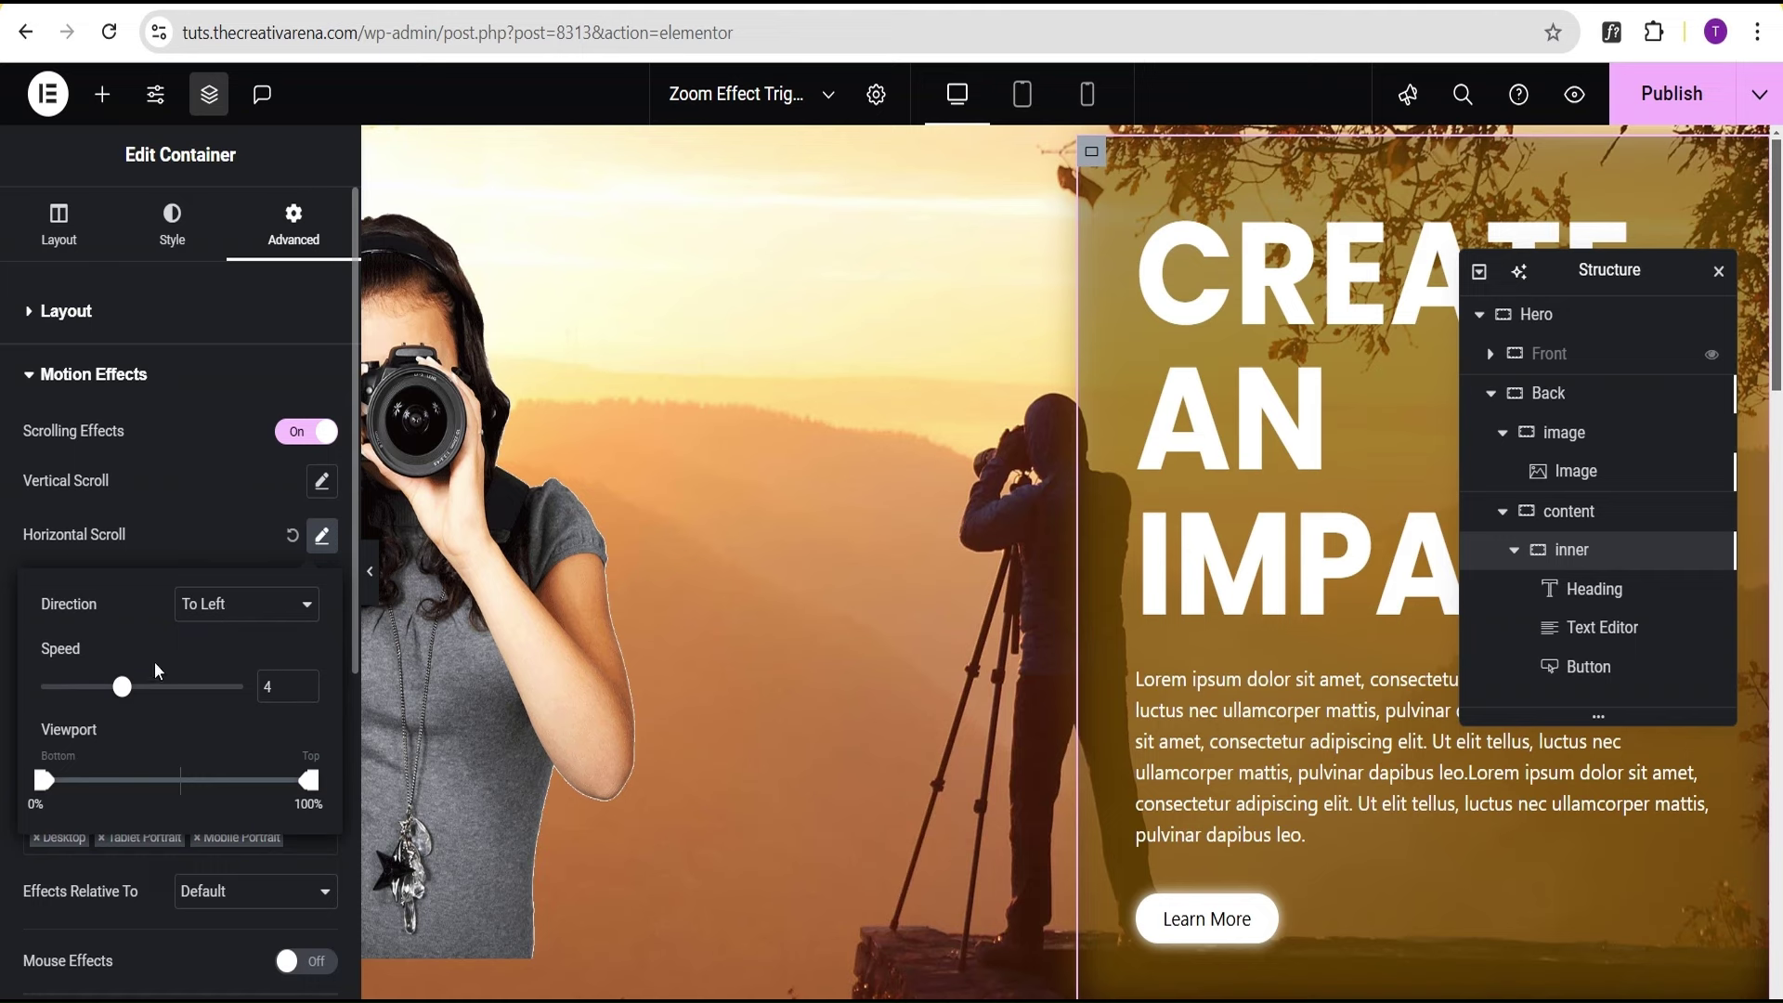
left_click(270, 687)
key("BackSpace")
type("5")
left_click_drag(310, 782, 177, 788)
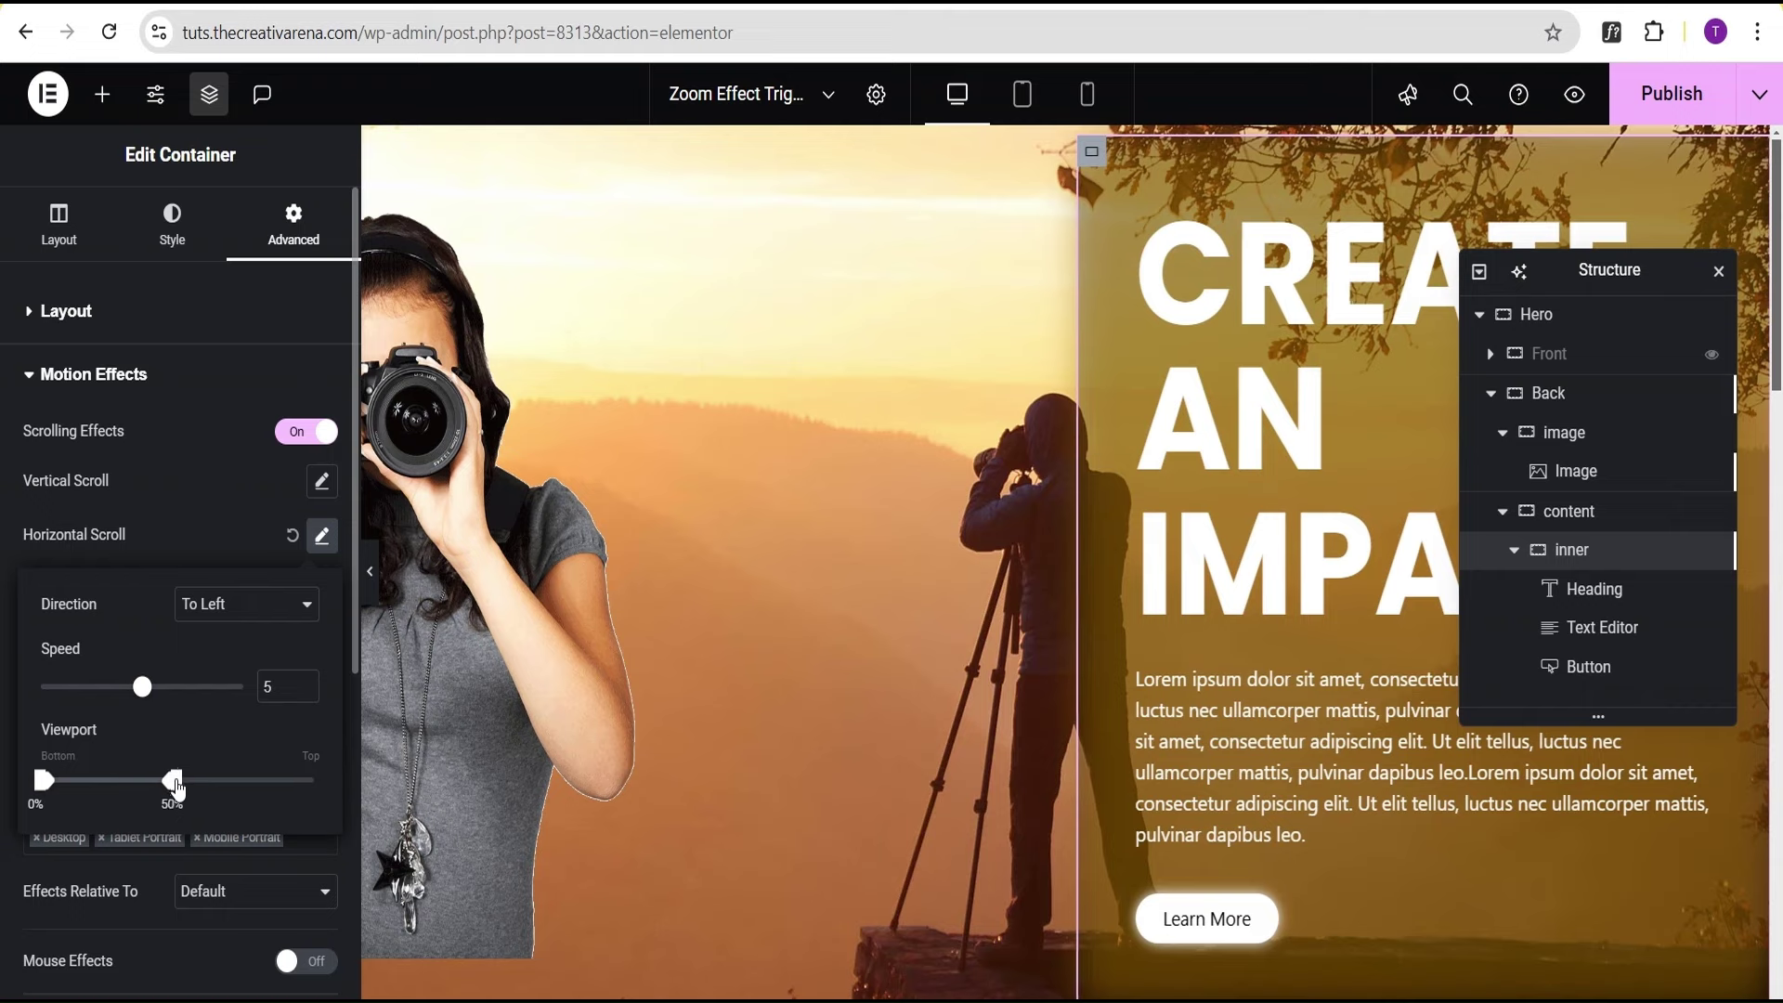
left_click(199, 485)
Make the inner container's scrolling effects relative to the entire page
scroll(197, 518, "down", 4)
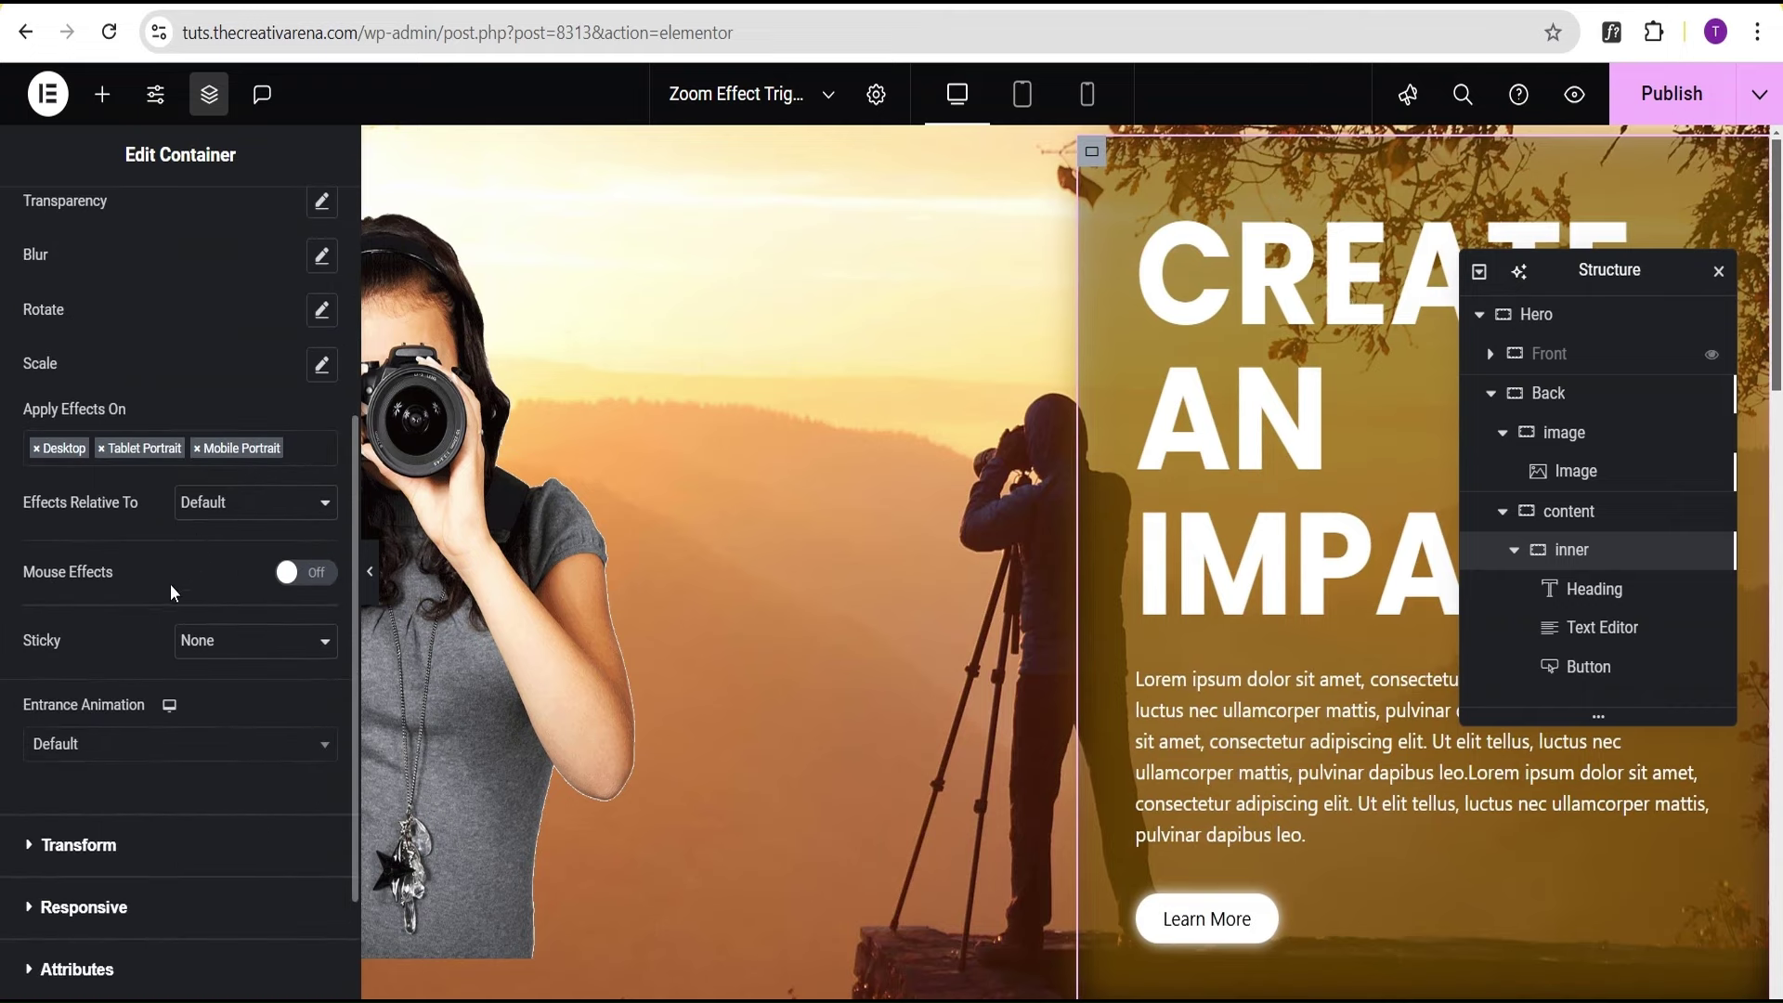
left_click(214, 502)
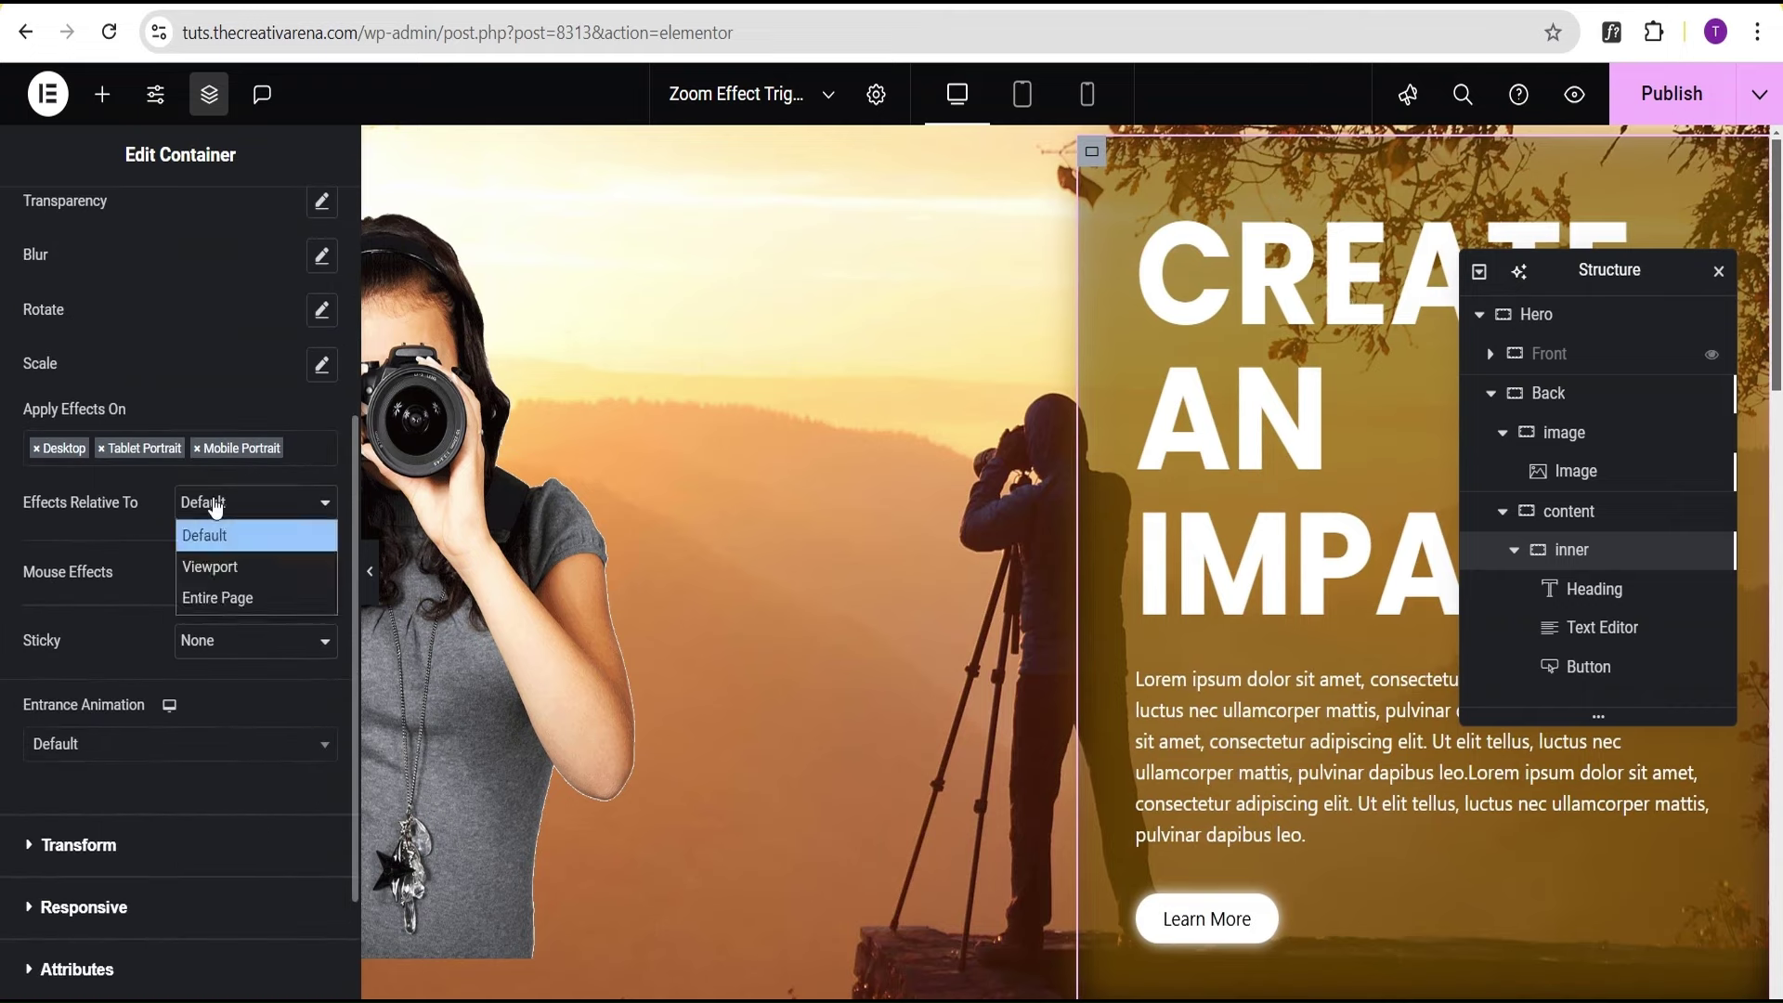
left_click(205, 594)
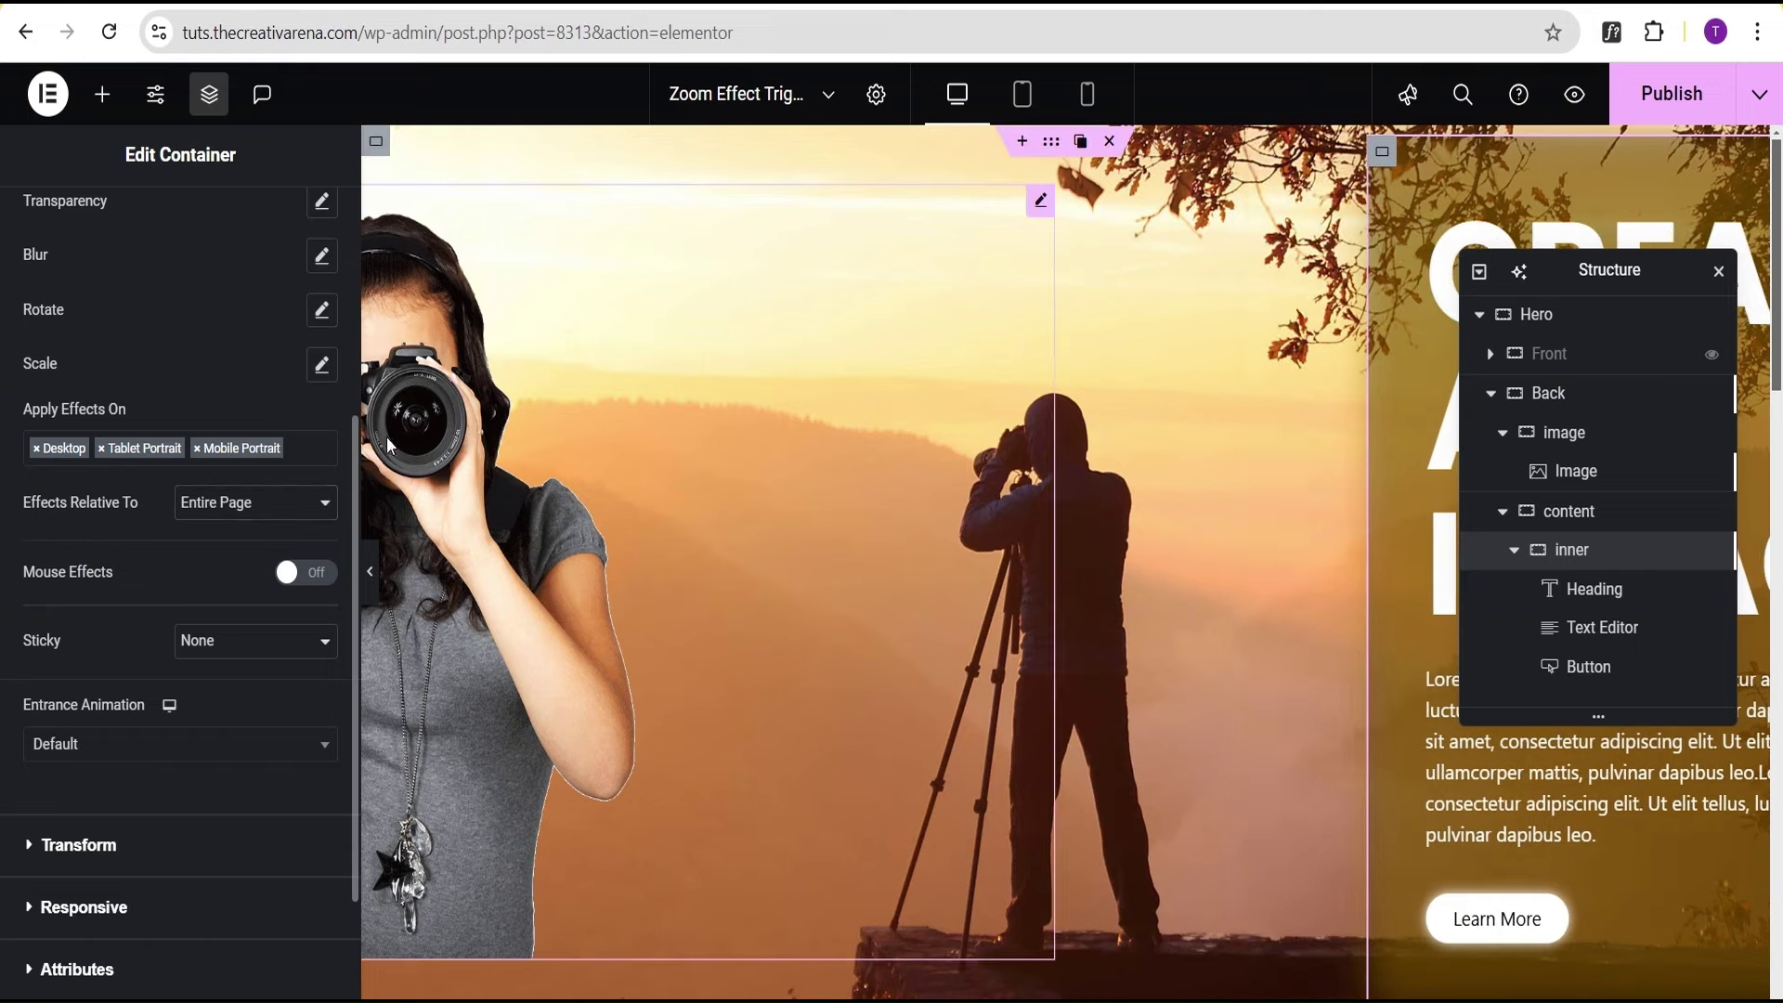
Preview the full-width page and check how the image and content panel move during scrolling
left_click(371, 573)
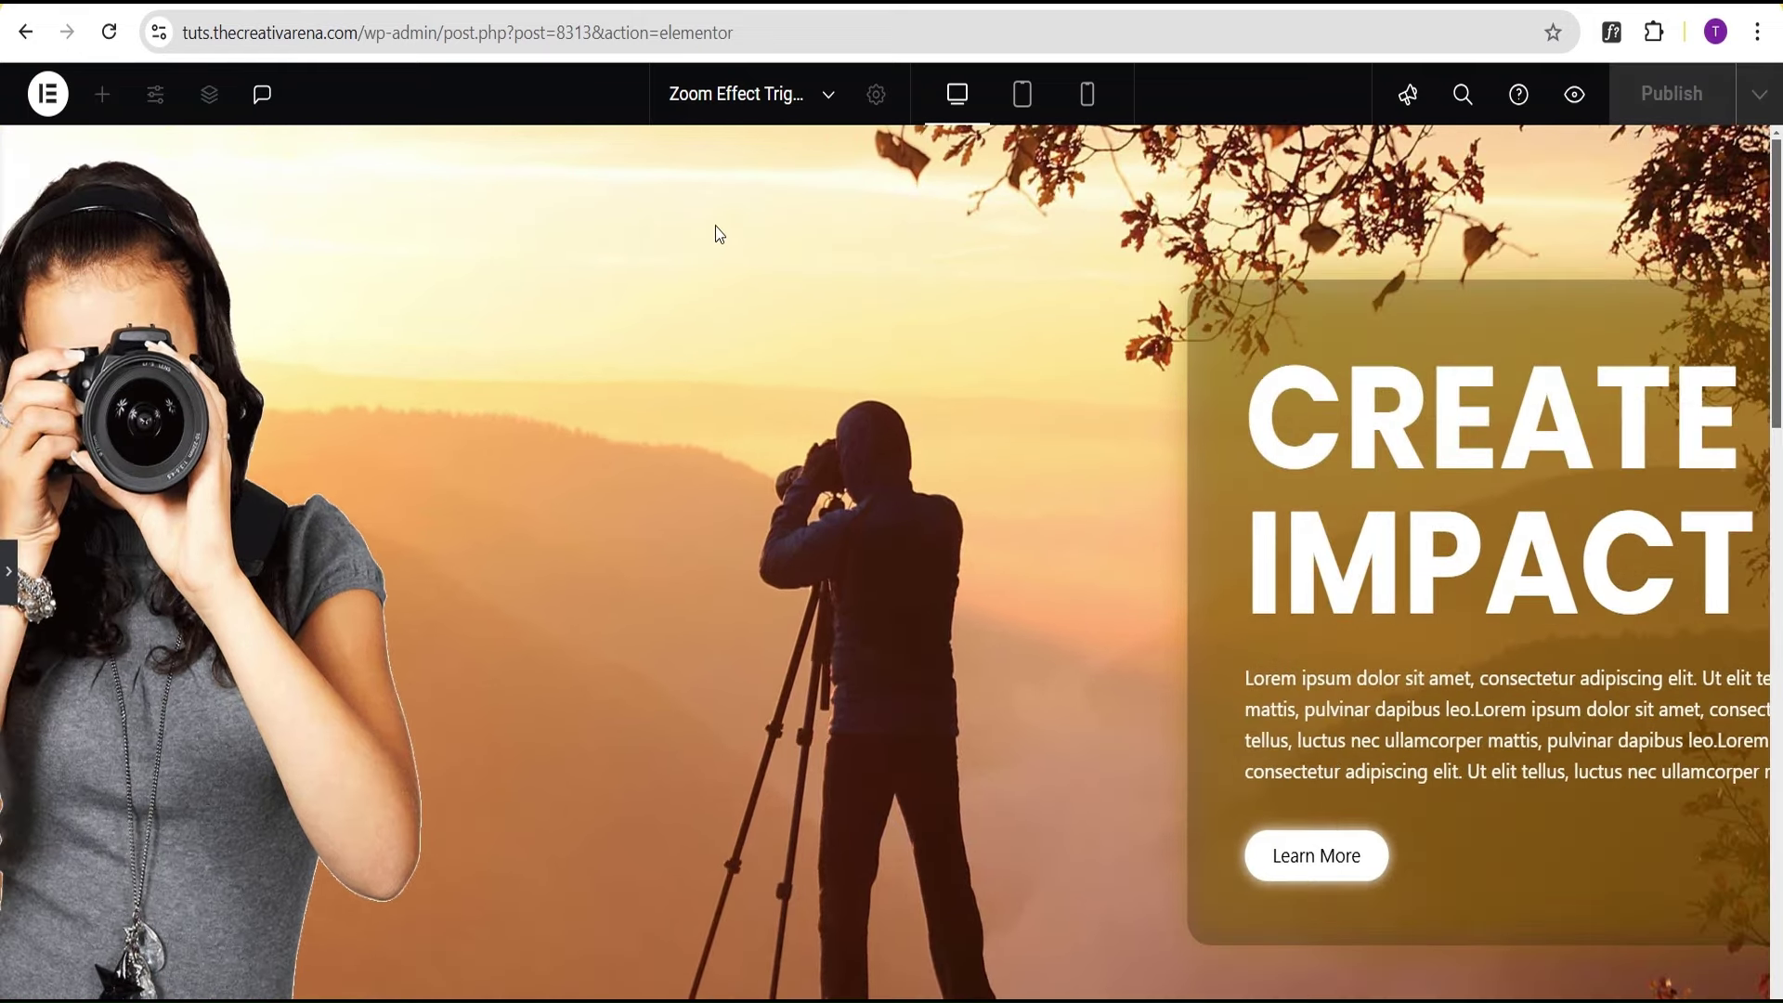
scroll(728, 192, "down", 5)
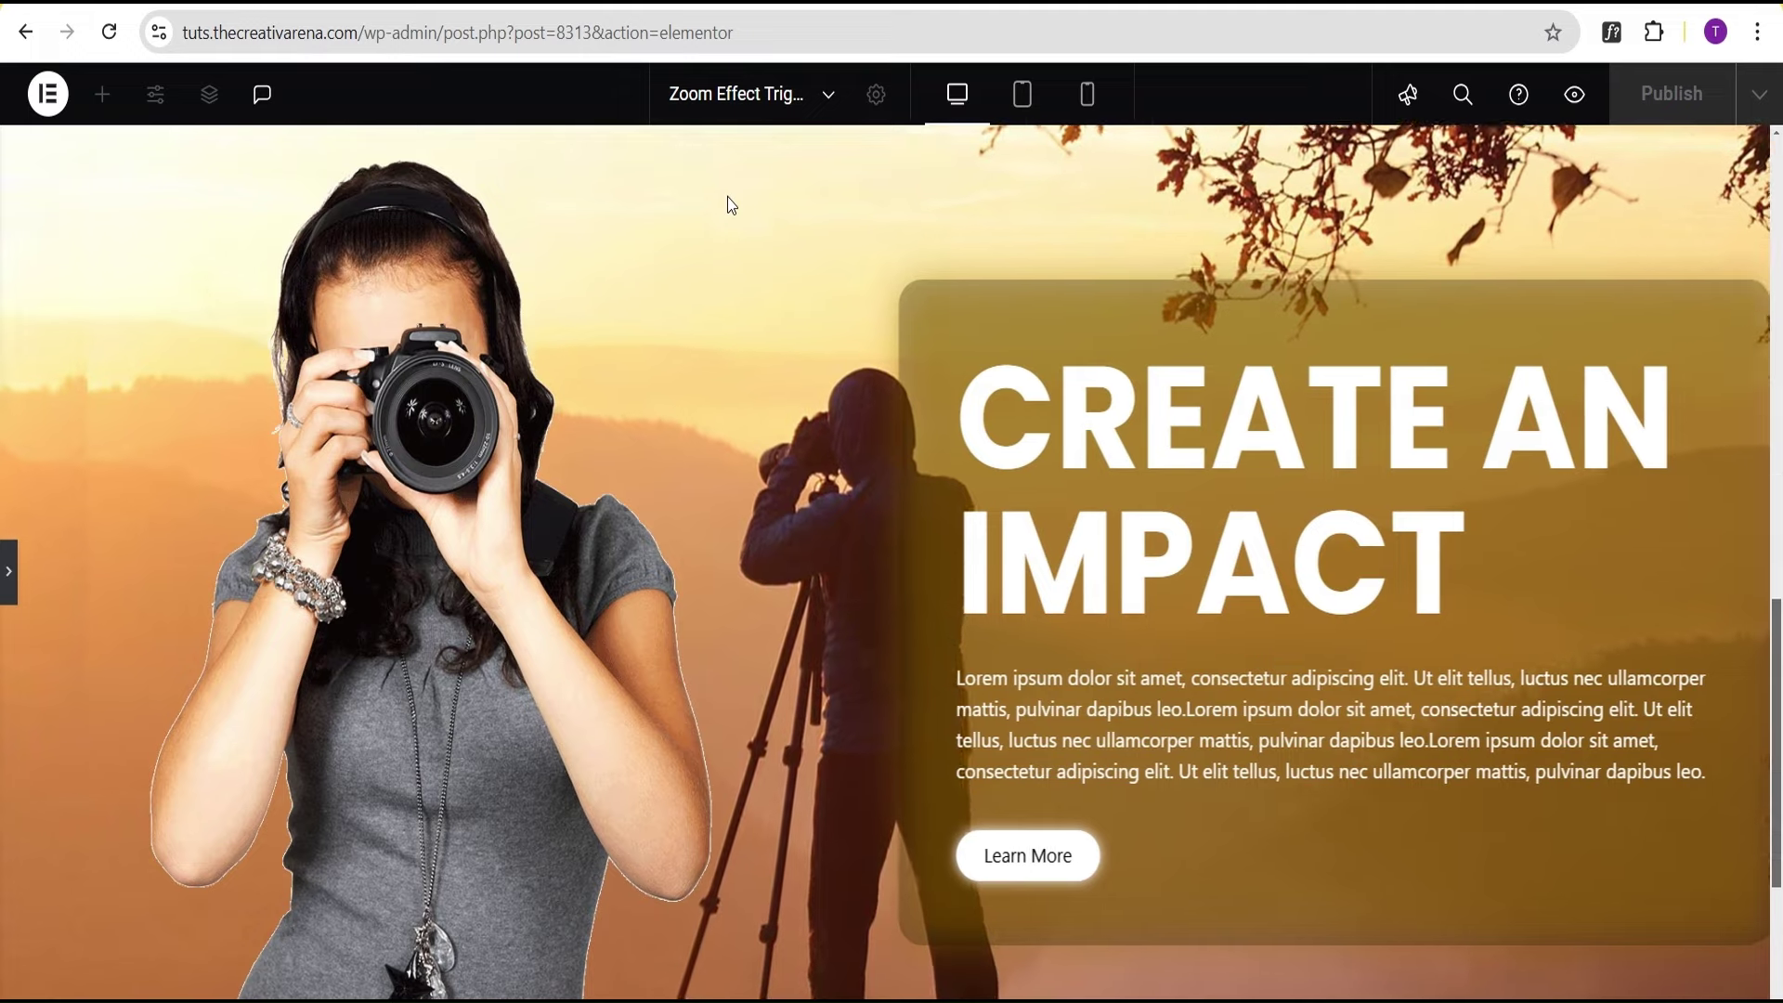
scroll(728, 202, "up", 8)
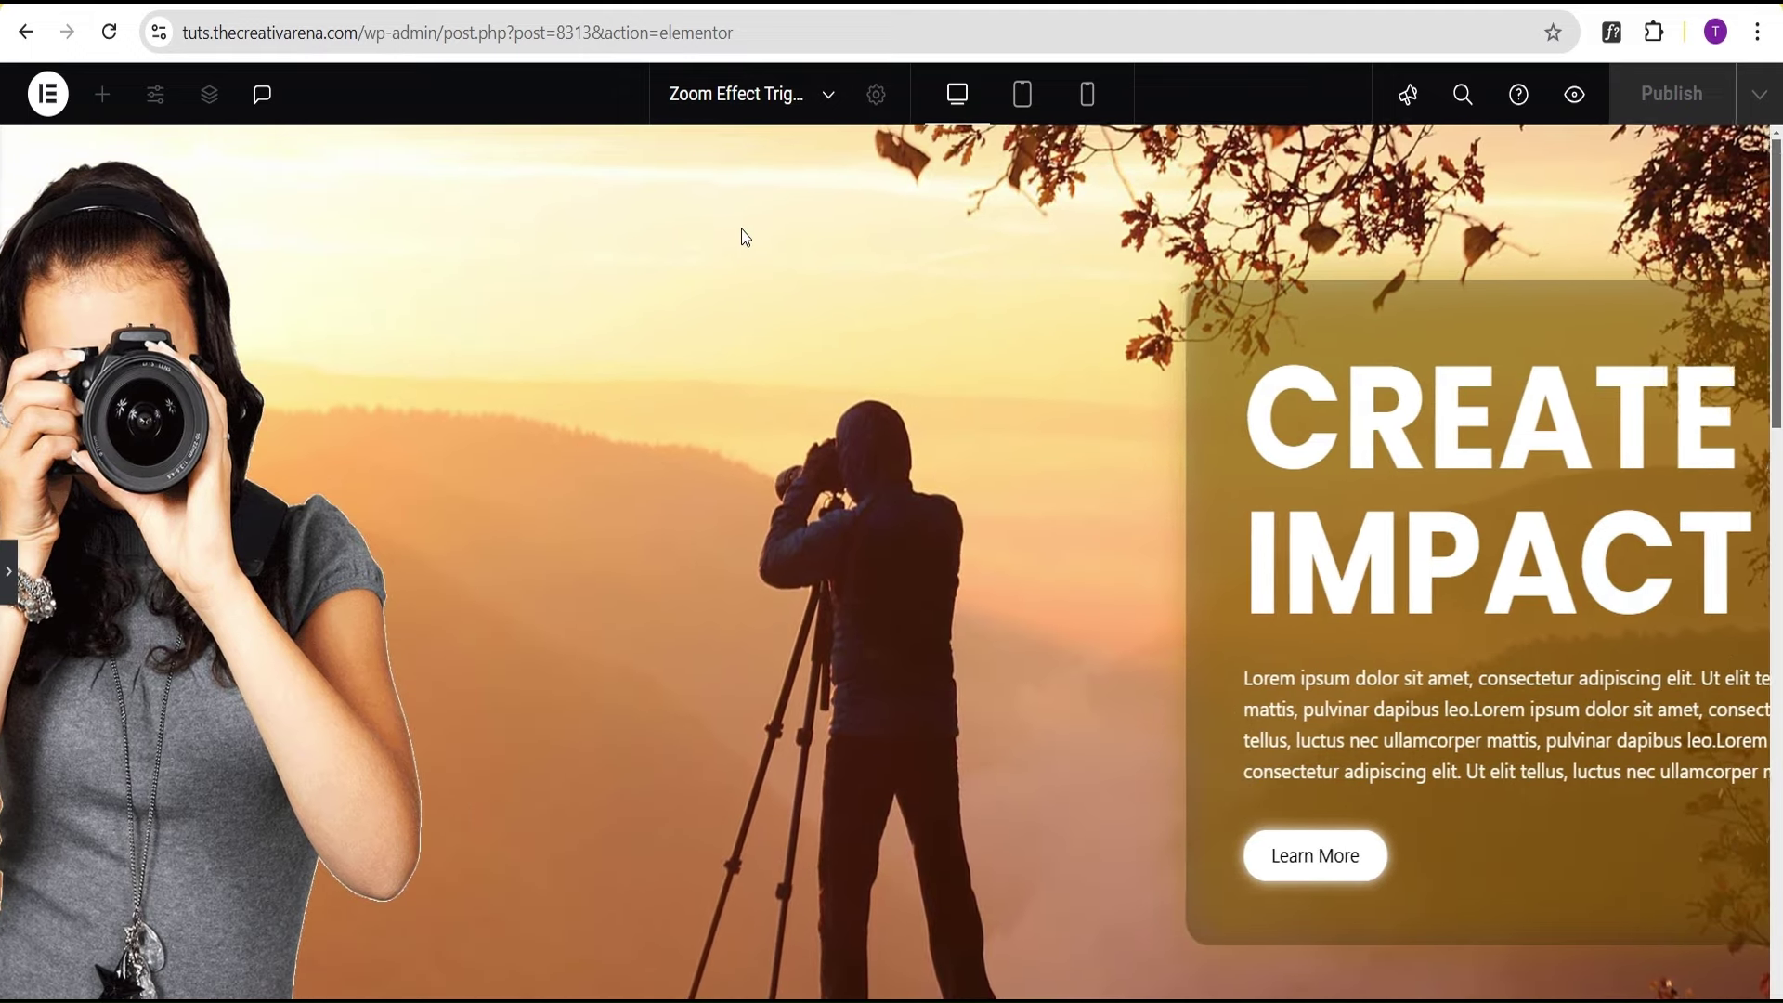
scroll(745, 239, "down", 5)
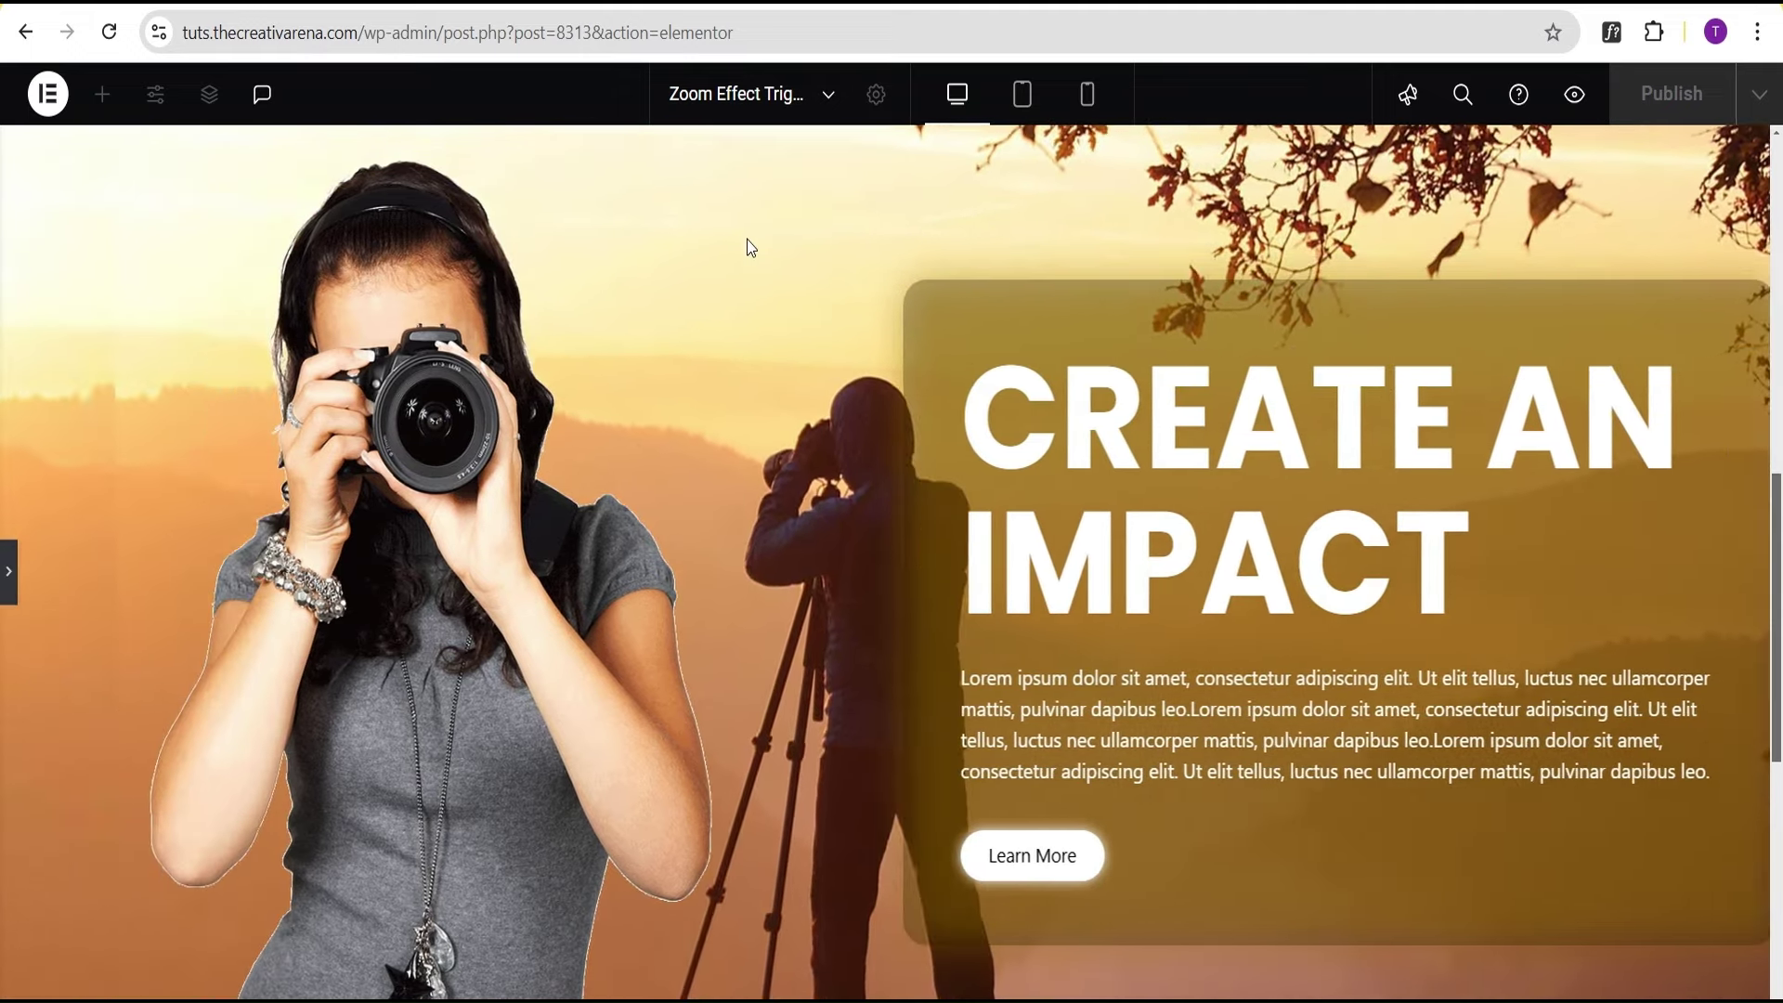
scroll(750, 251, "up", 5)
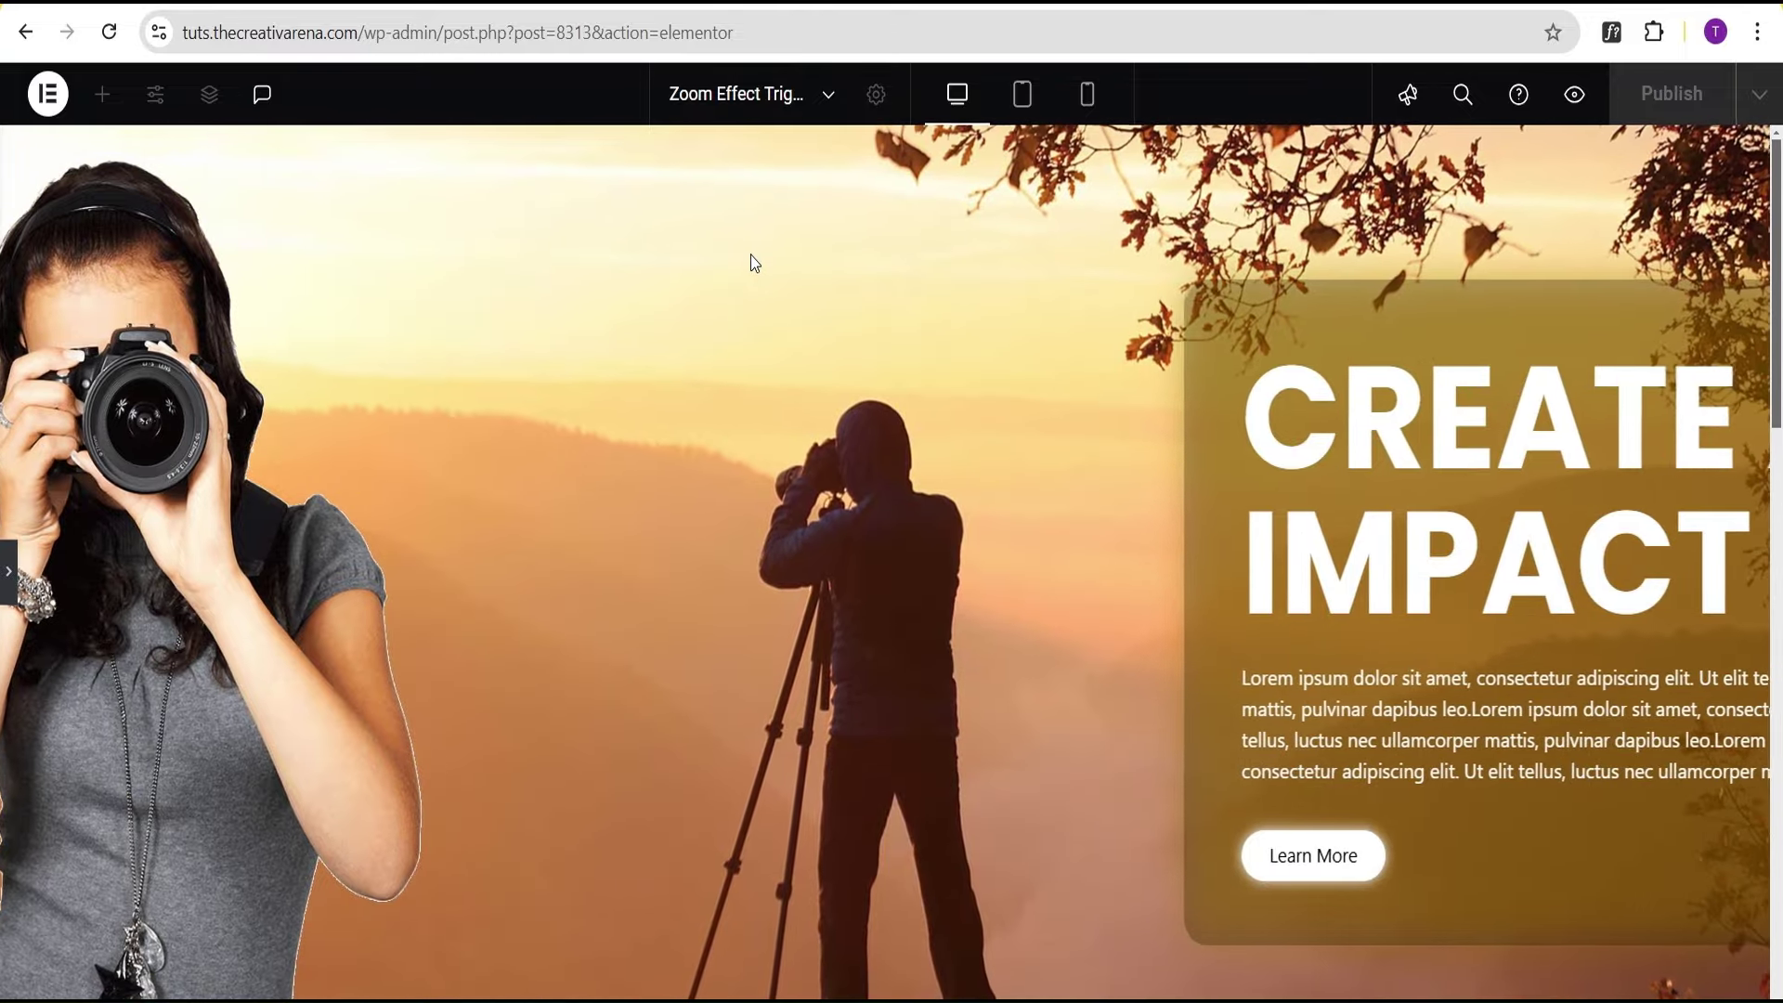
scroll(782, 298, "down", 5)
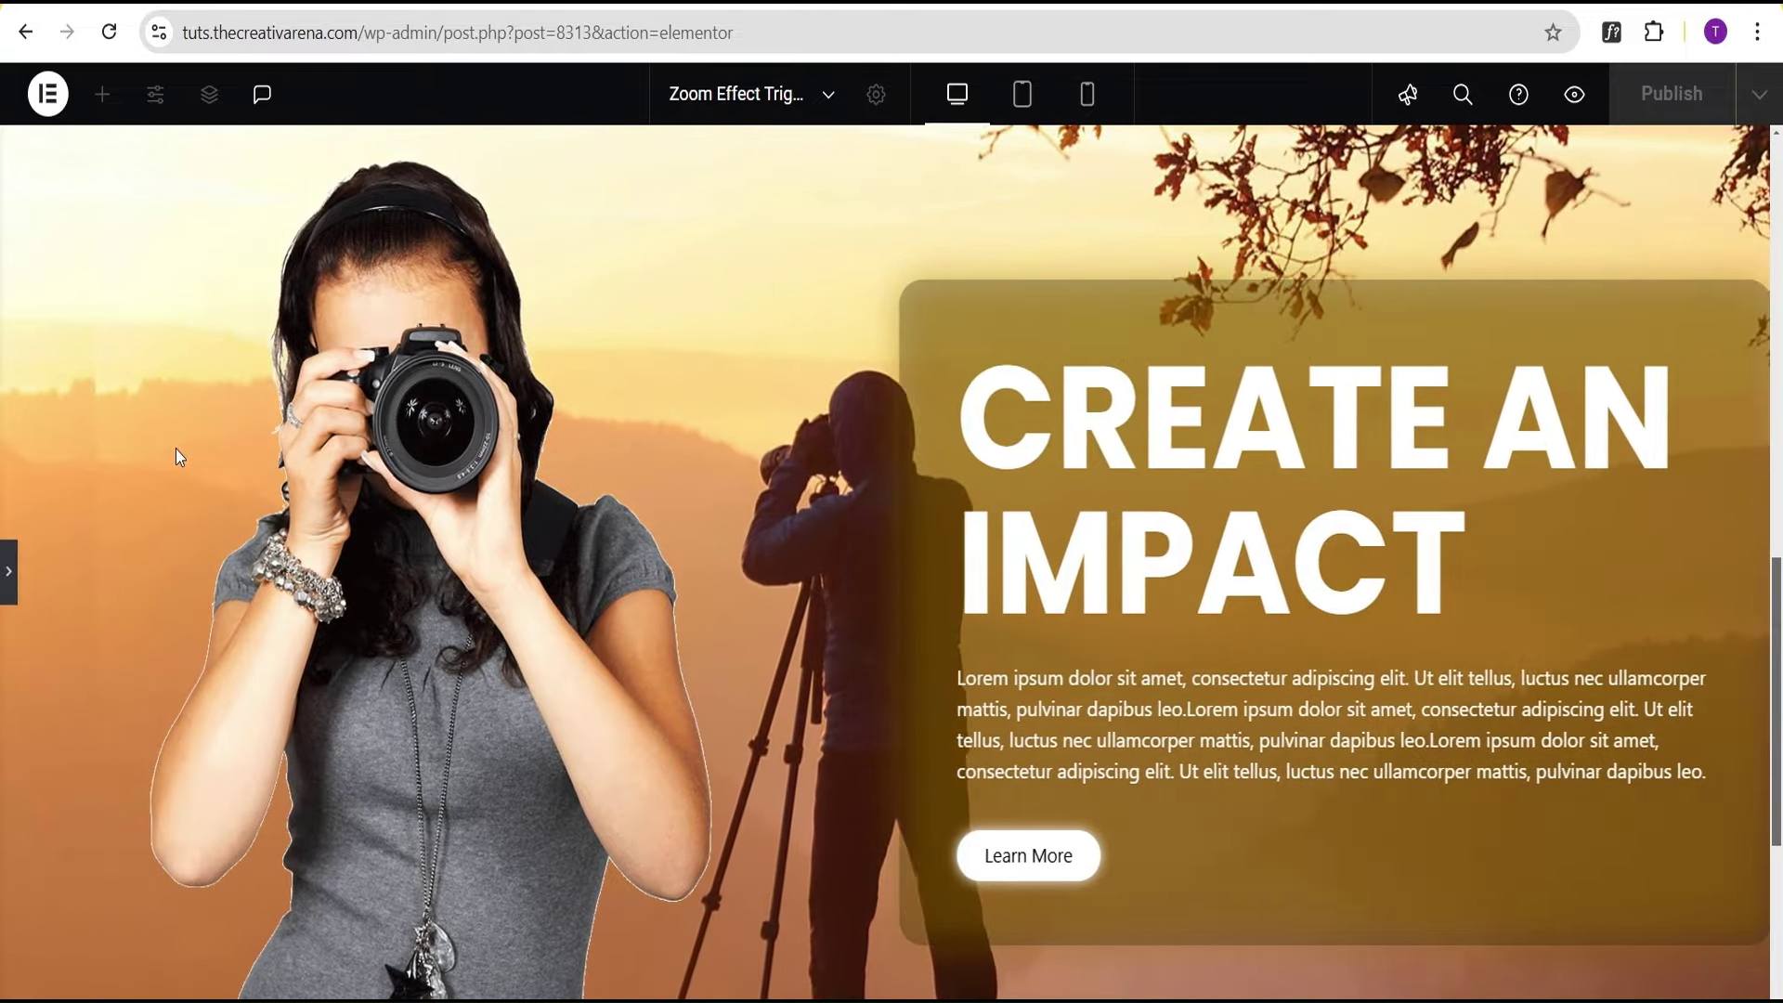
left_click(9, 570)
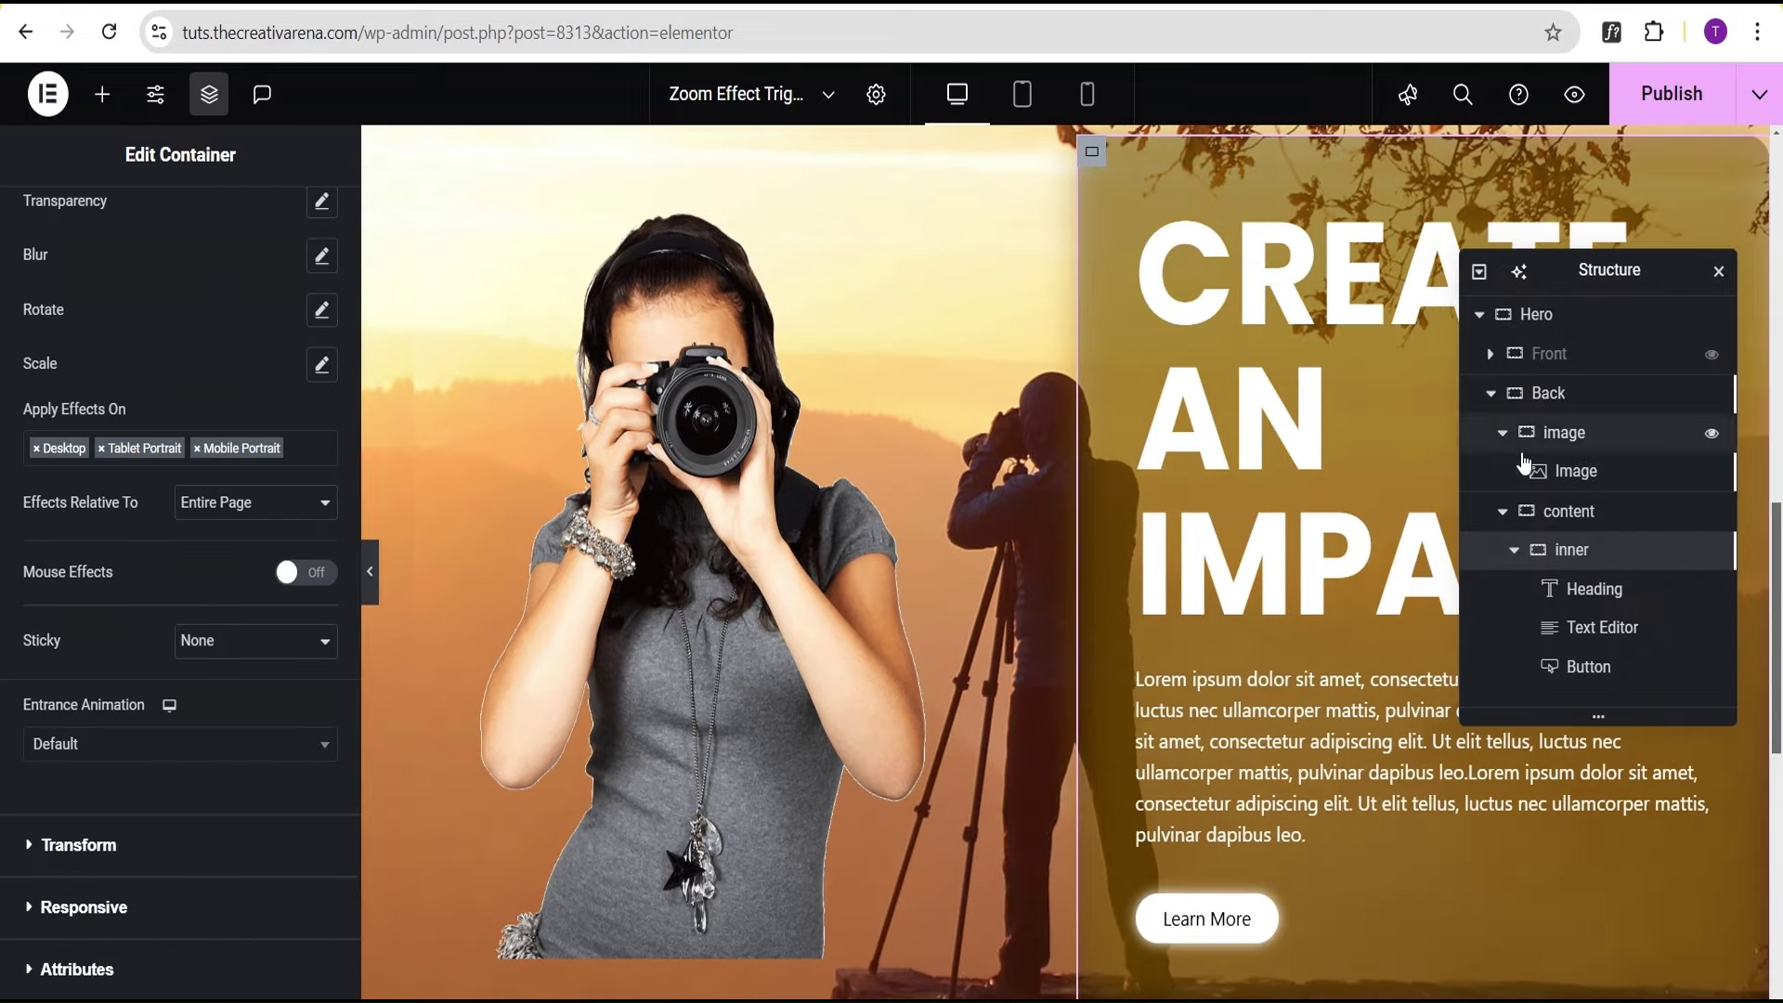
Collapse the Back container's structure and make the hidden Front container visible again
left_click(1502, 511)
left_click(1502, 433)
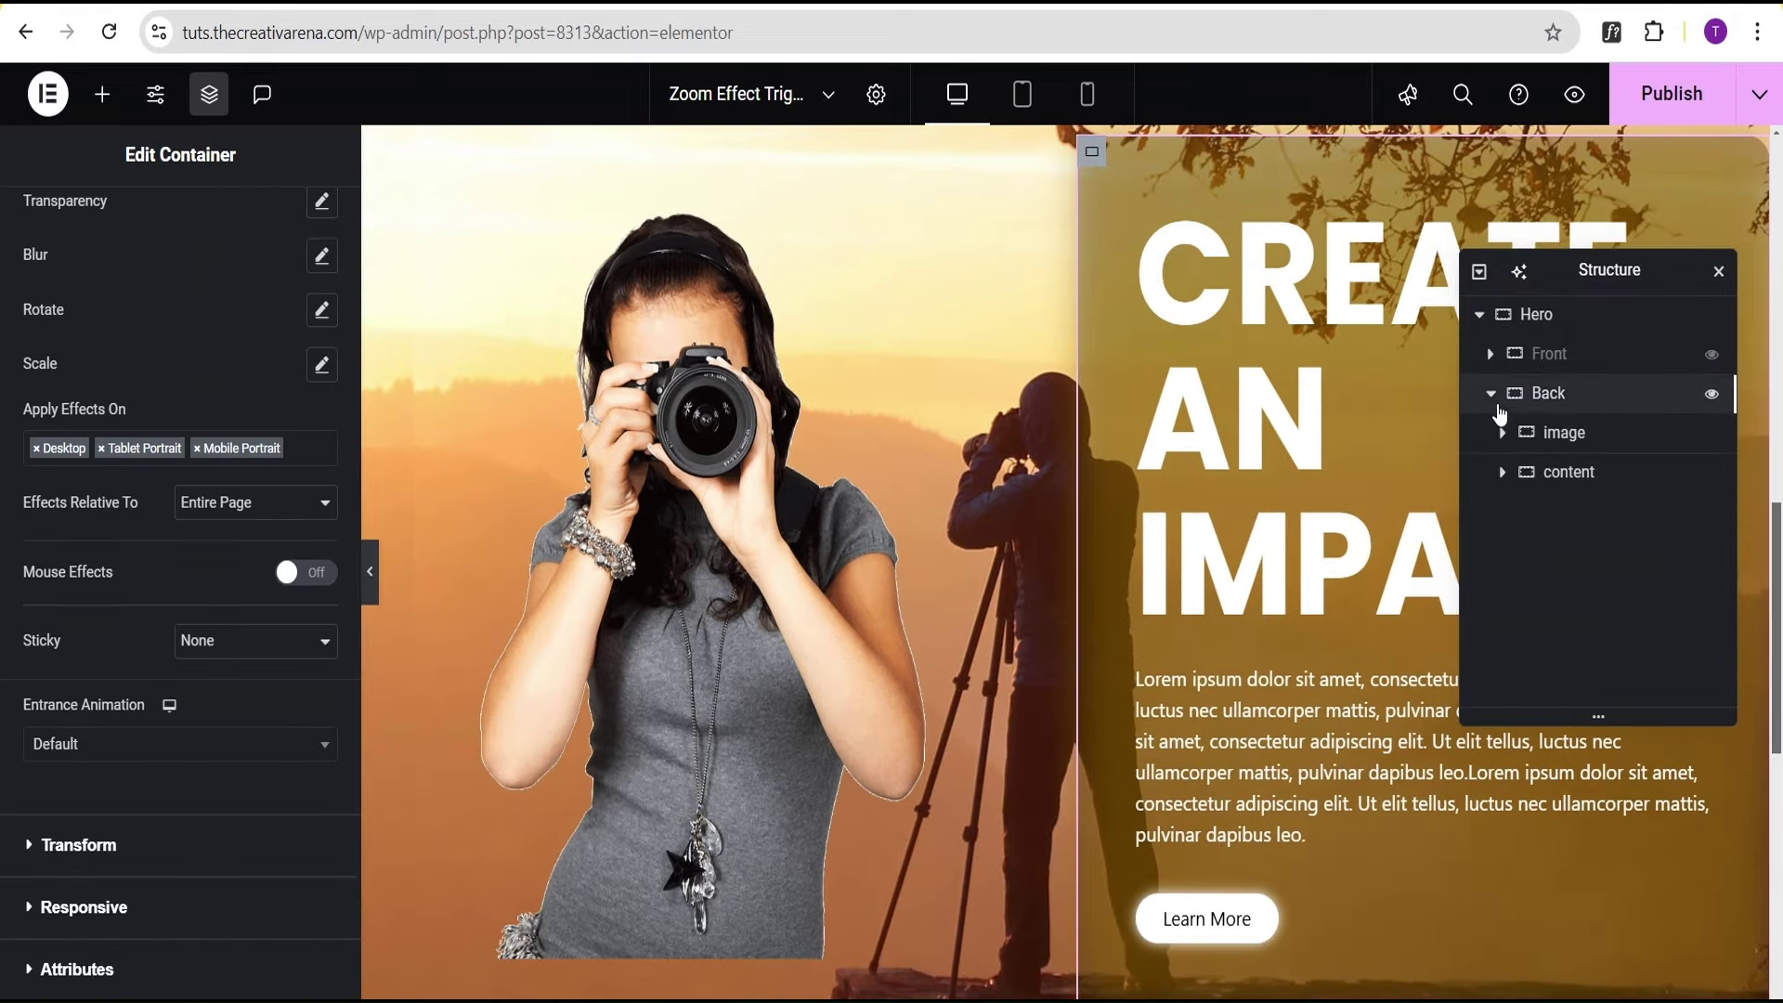
left_click(1491, 393)
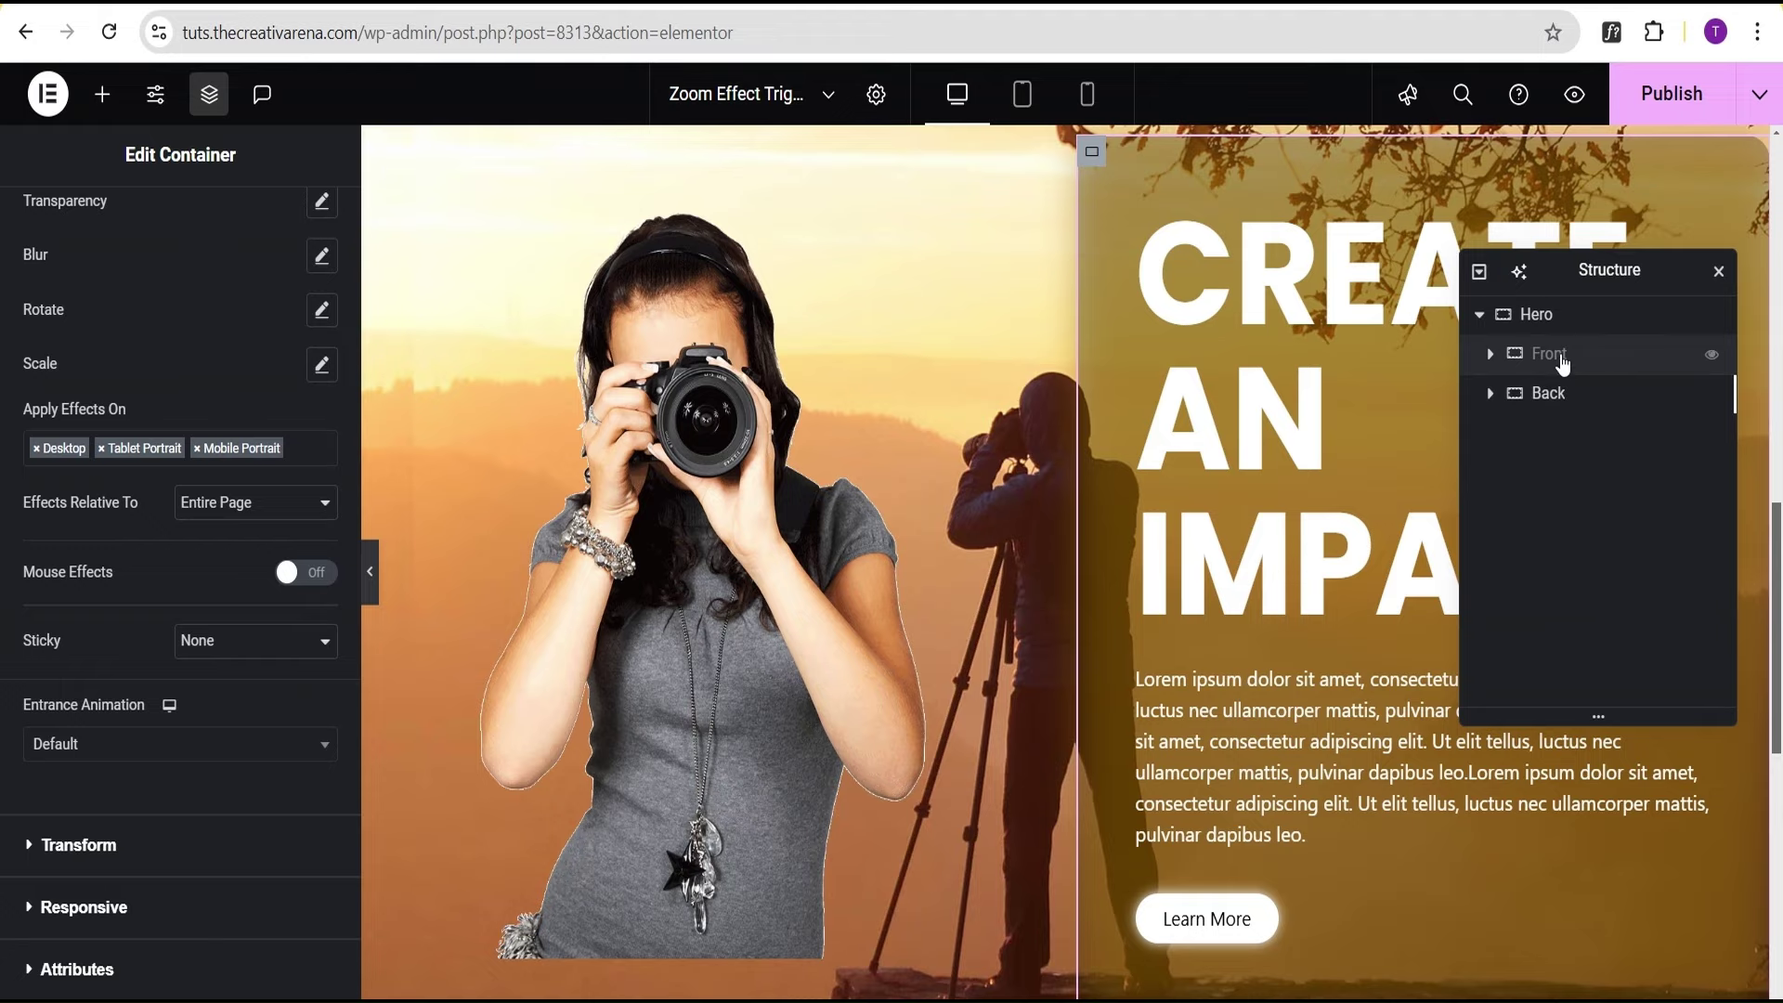
left_click(1565, 362)
left_click(1712, 355)
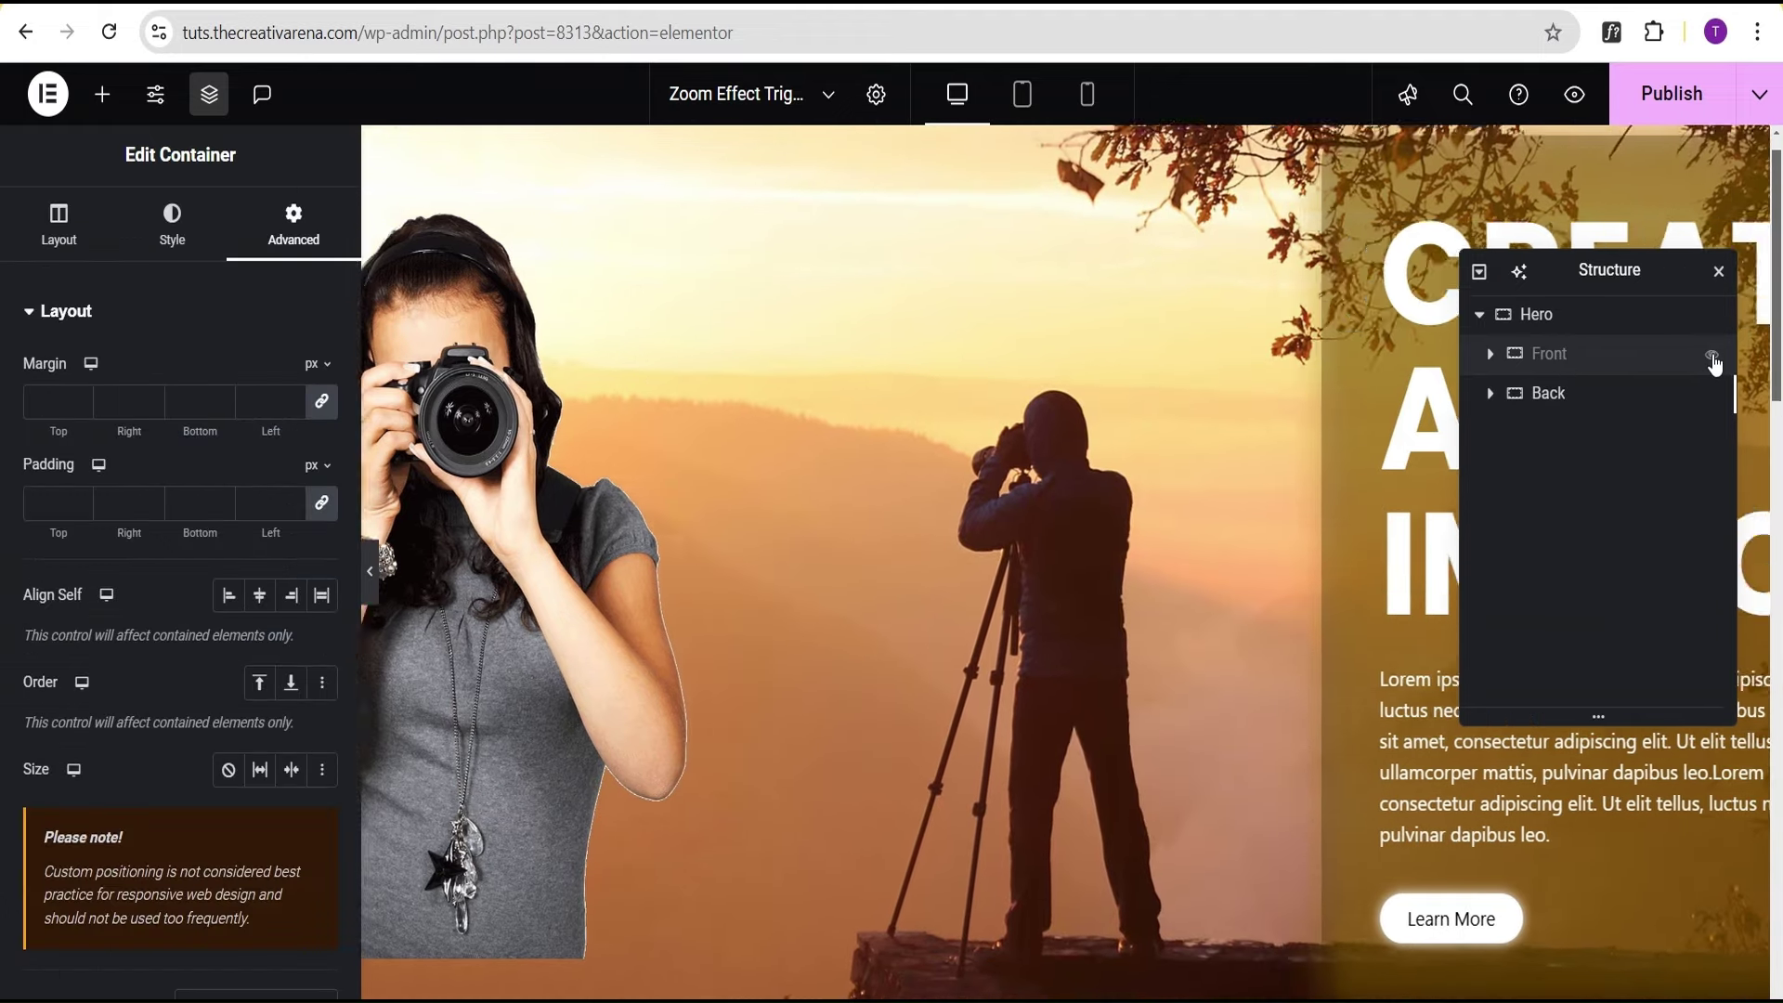
left_click(1711, 357)
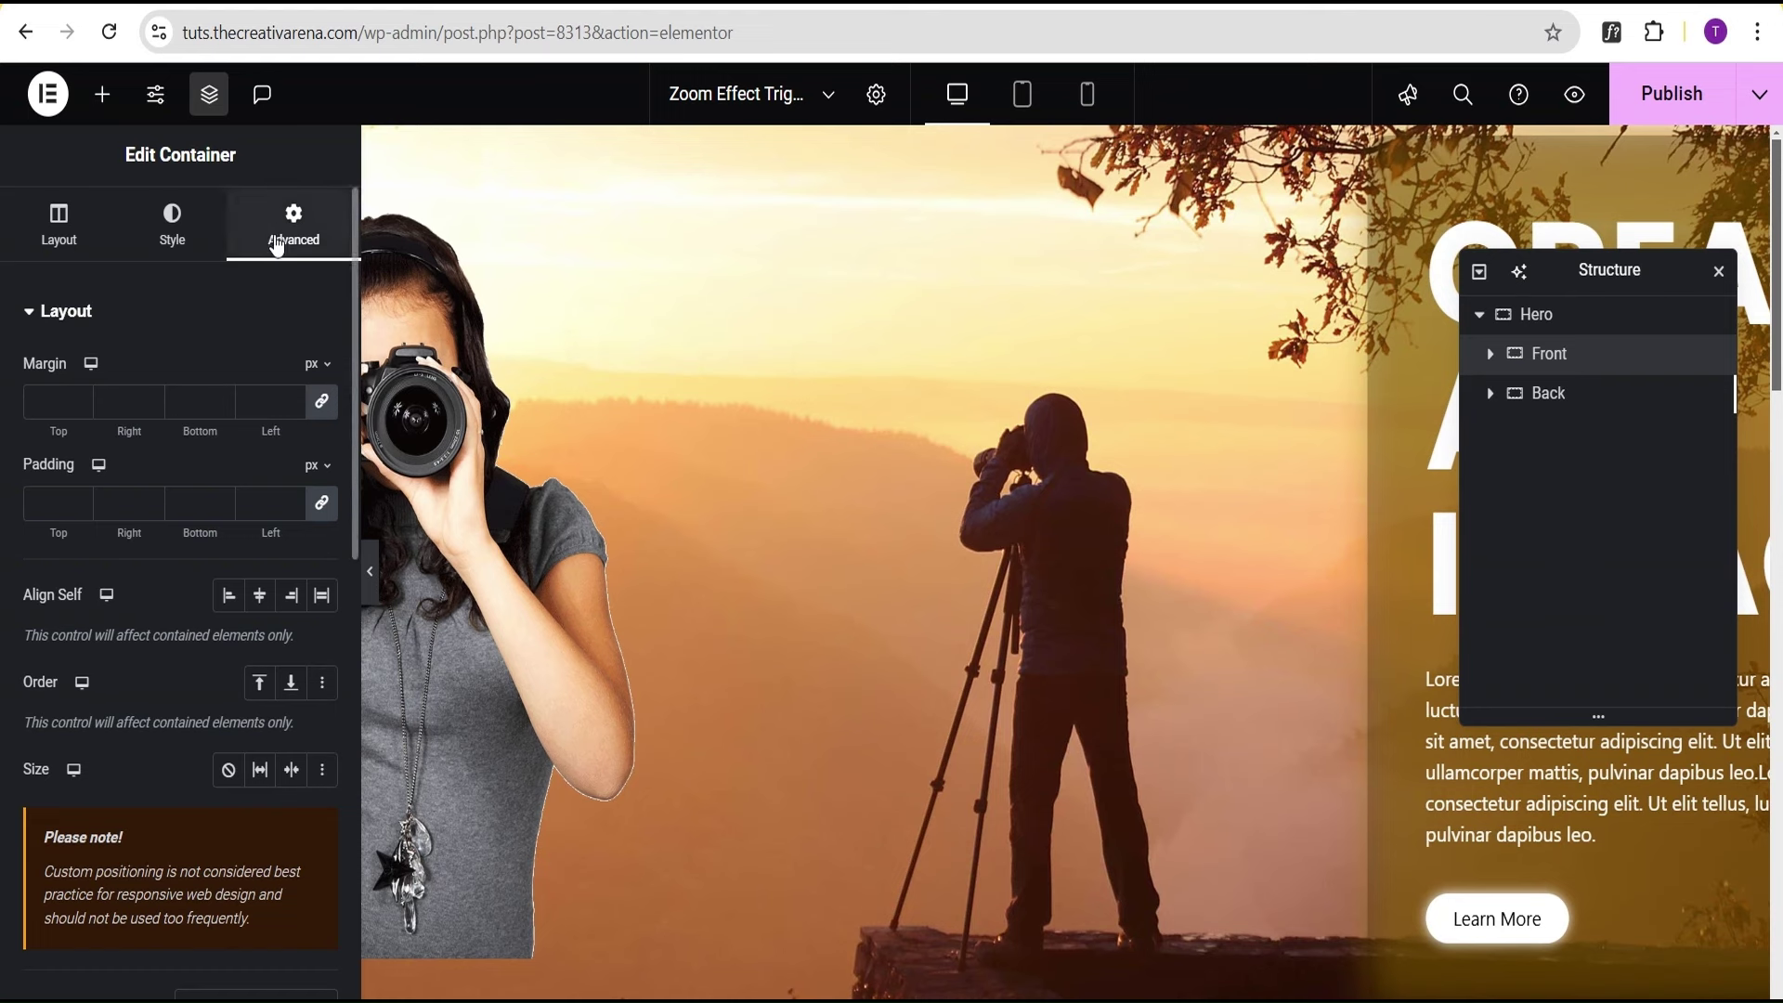
Set the z-index of the Front container to 2 and of the Back container to 1, and check the layering
scroll(253, 394, "down", 10)
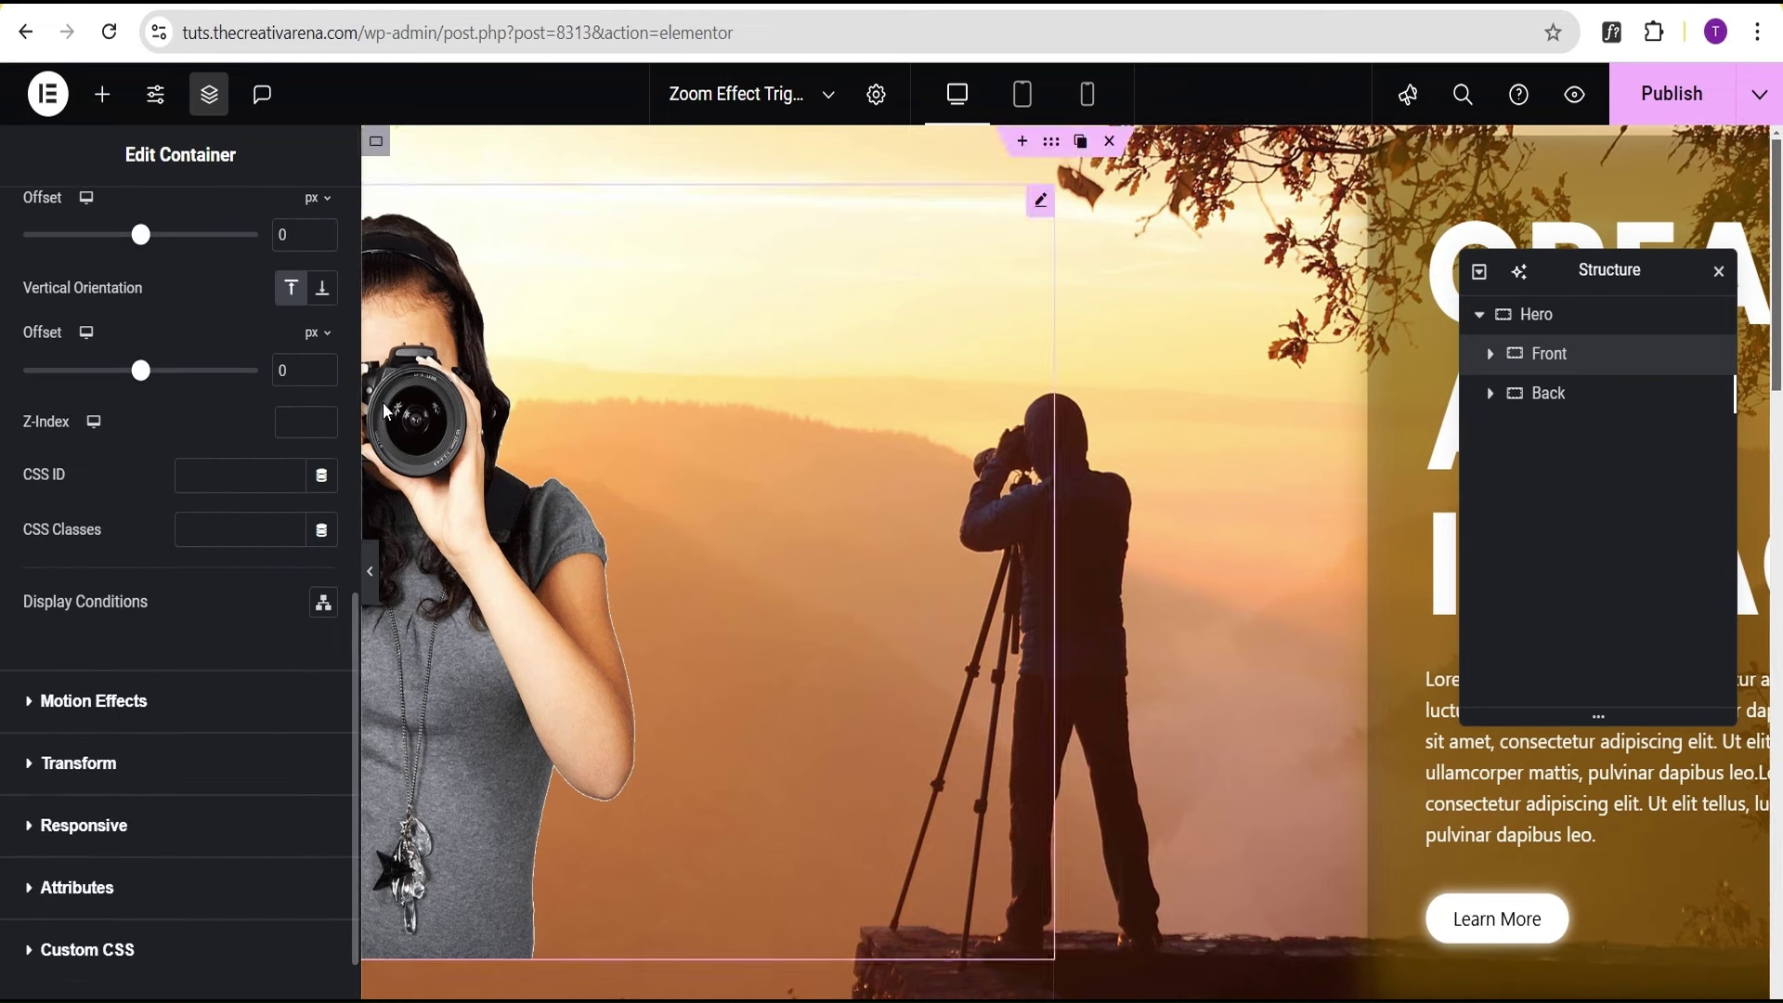
left_click(292, 429)
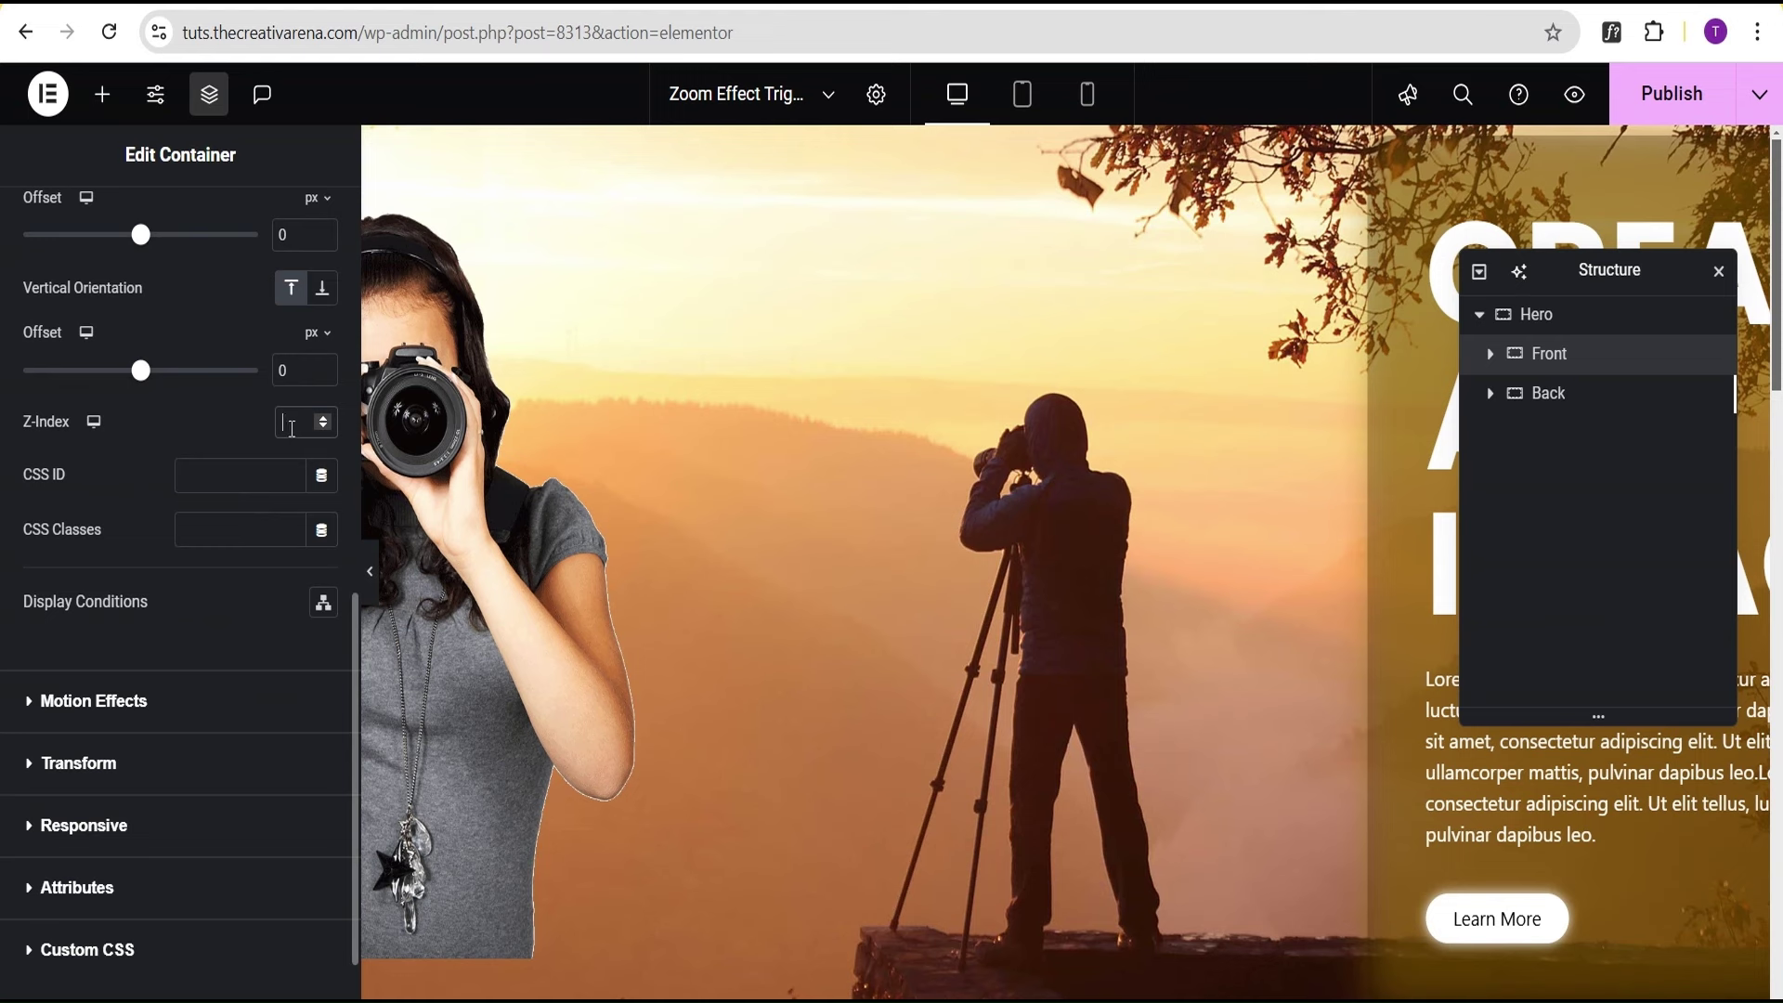
left_click(1589, 395)
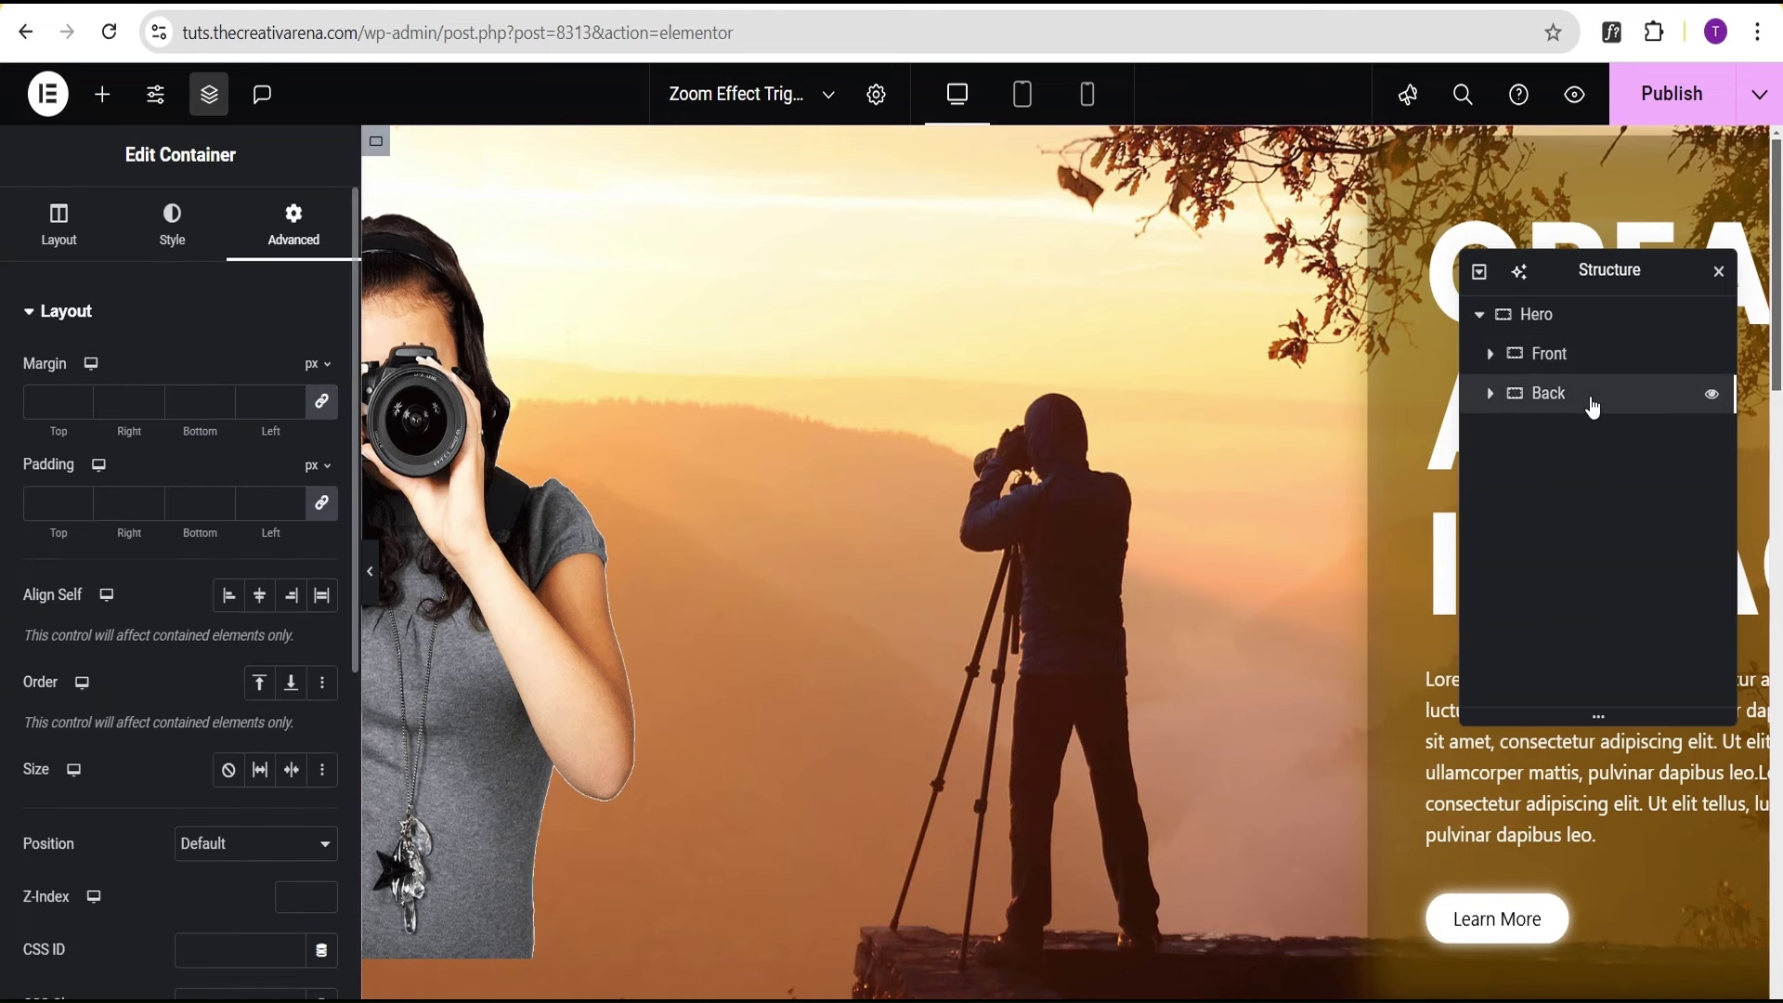
scroll(283, 279, "down", 4)
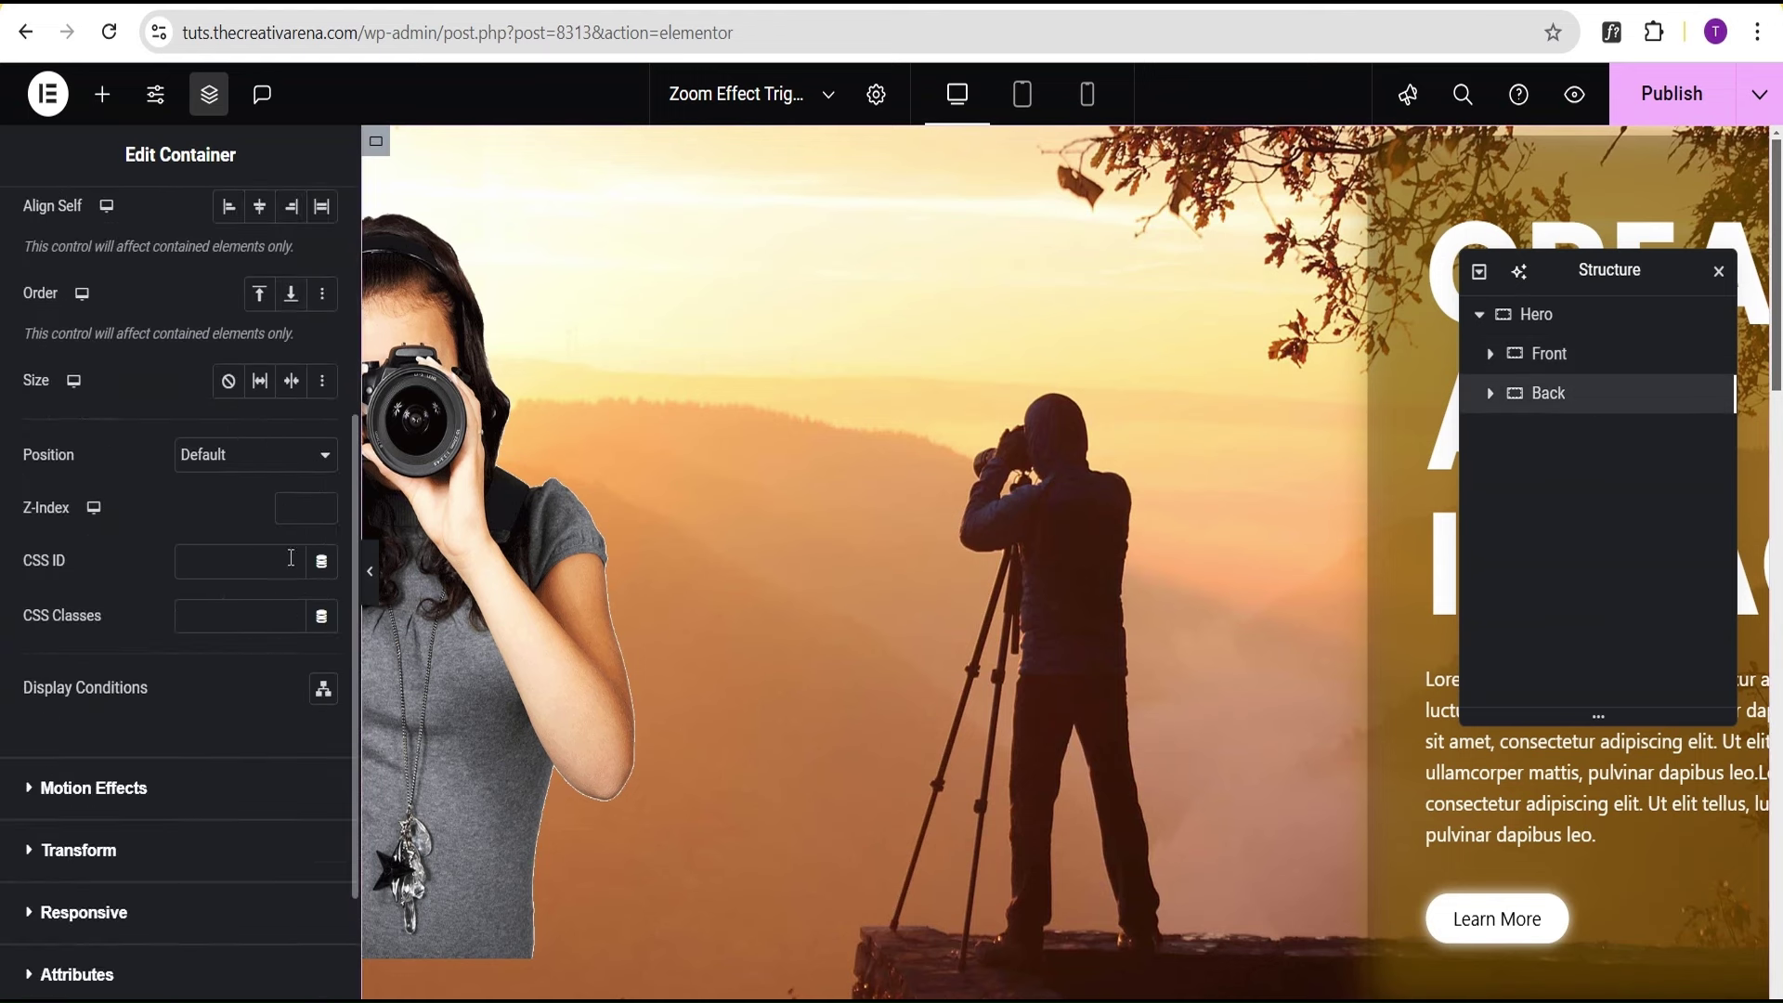
type("1")
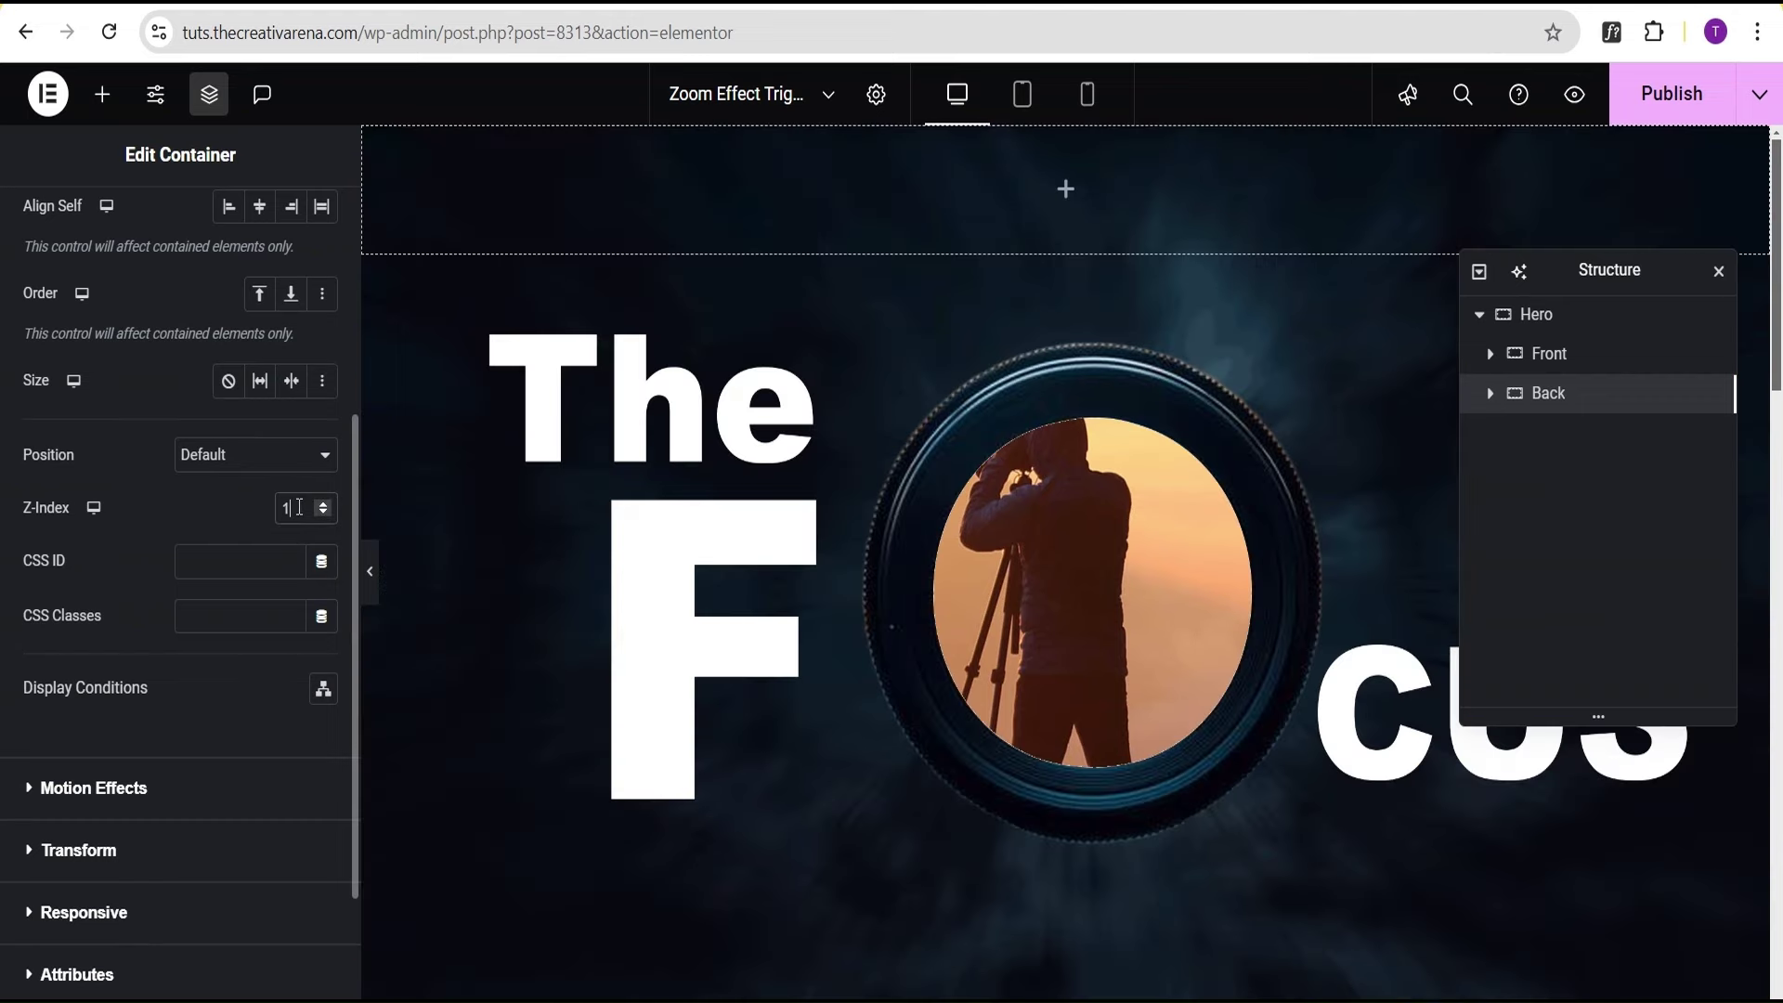
left_click(369, 570)
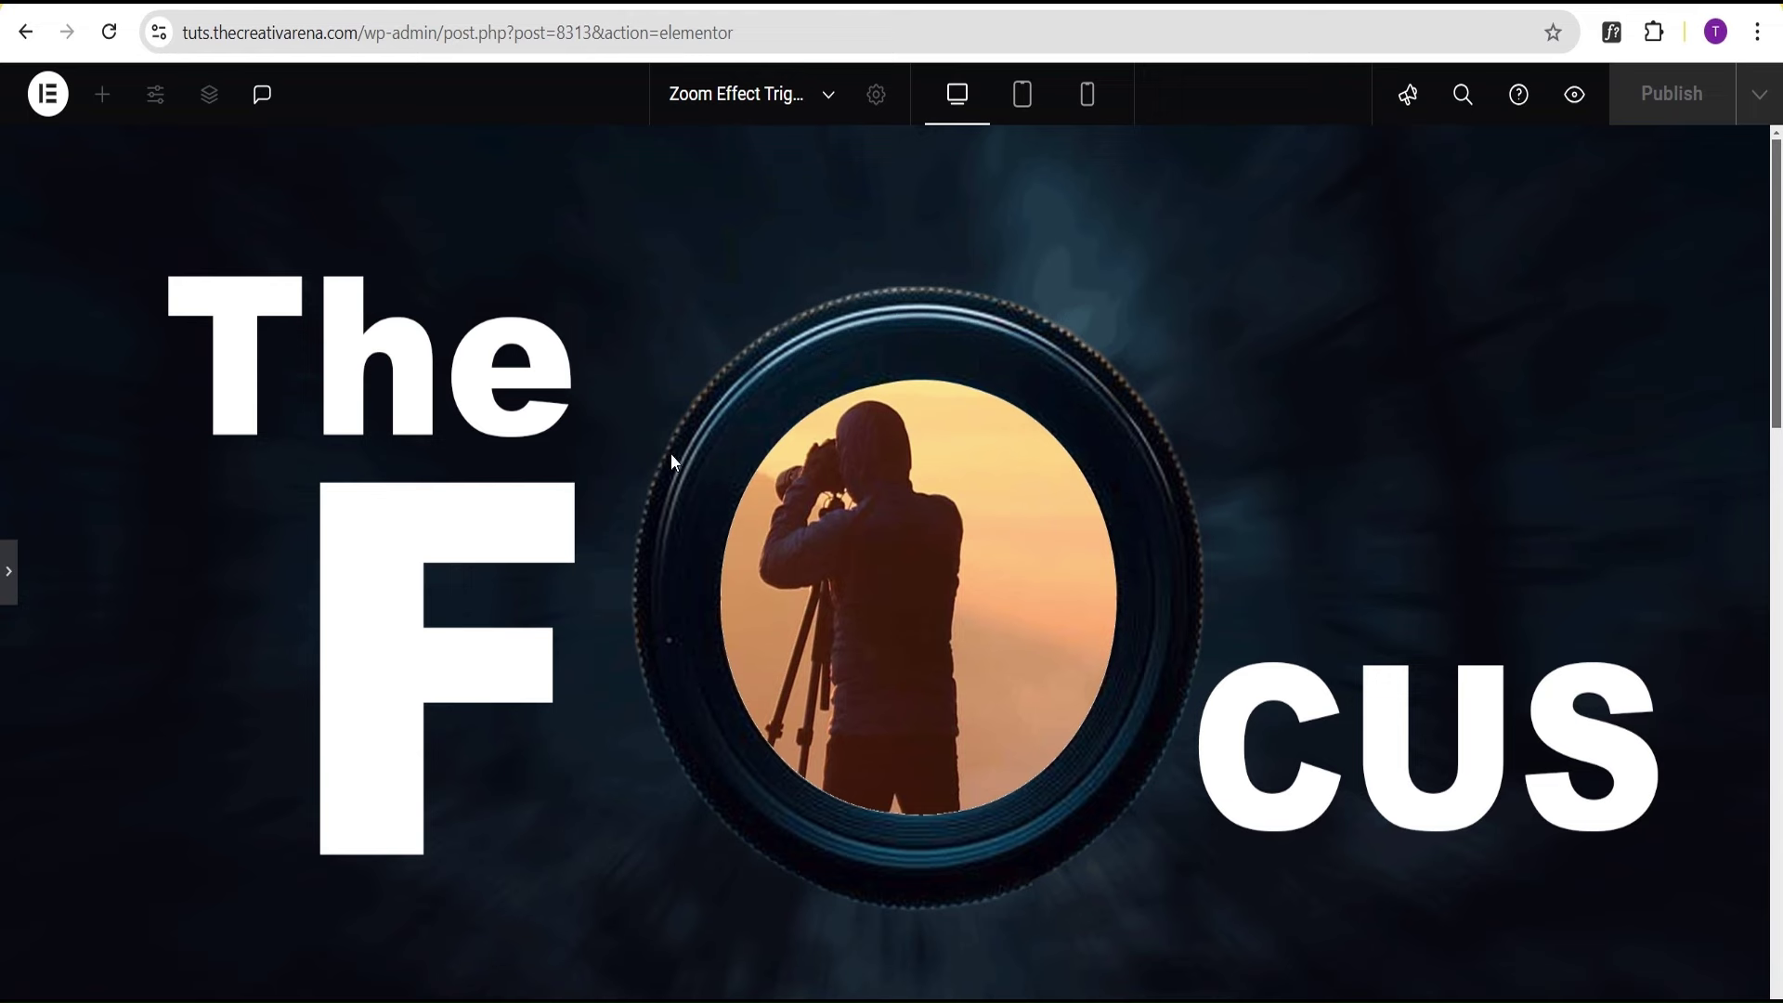
left_click(9, 582)
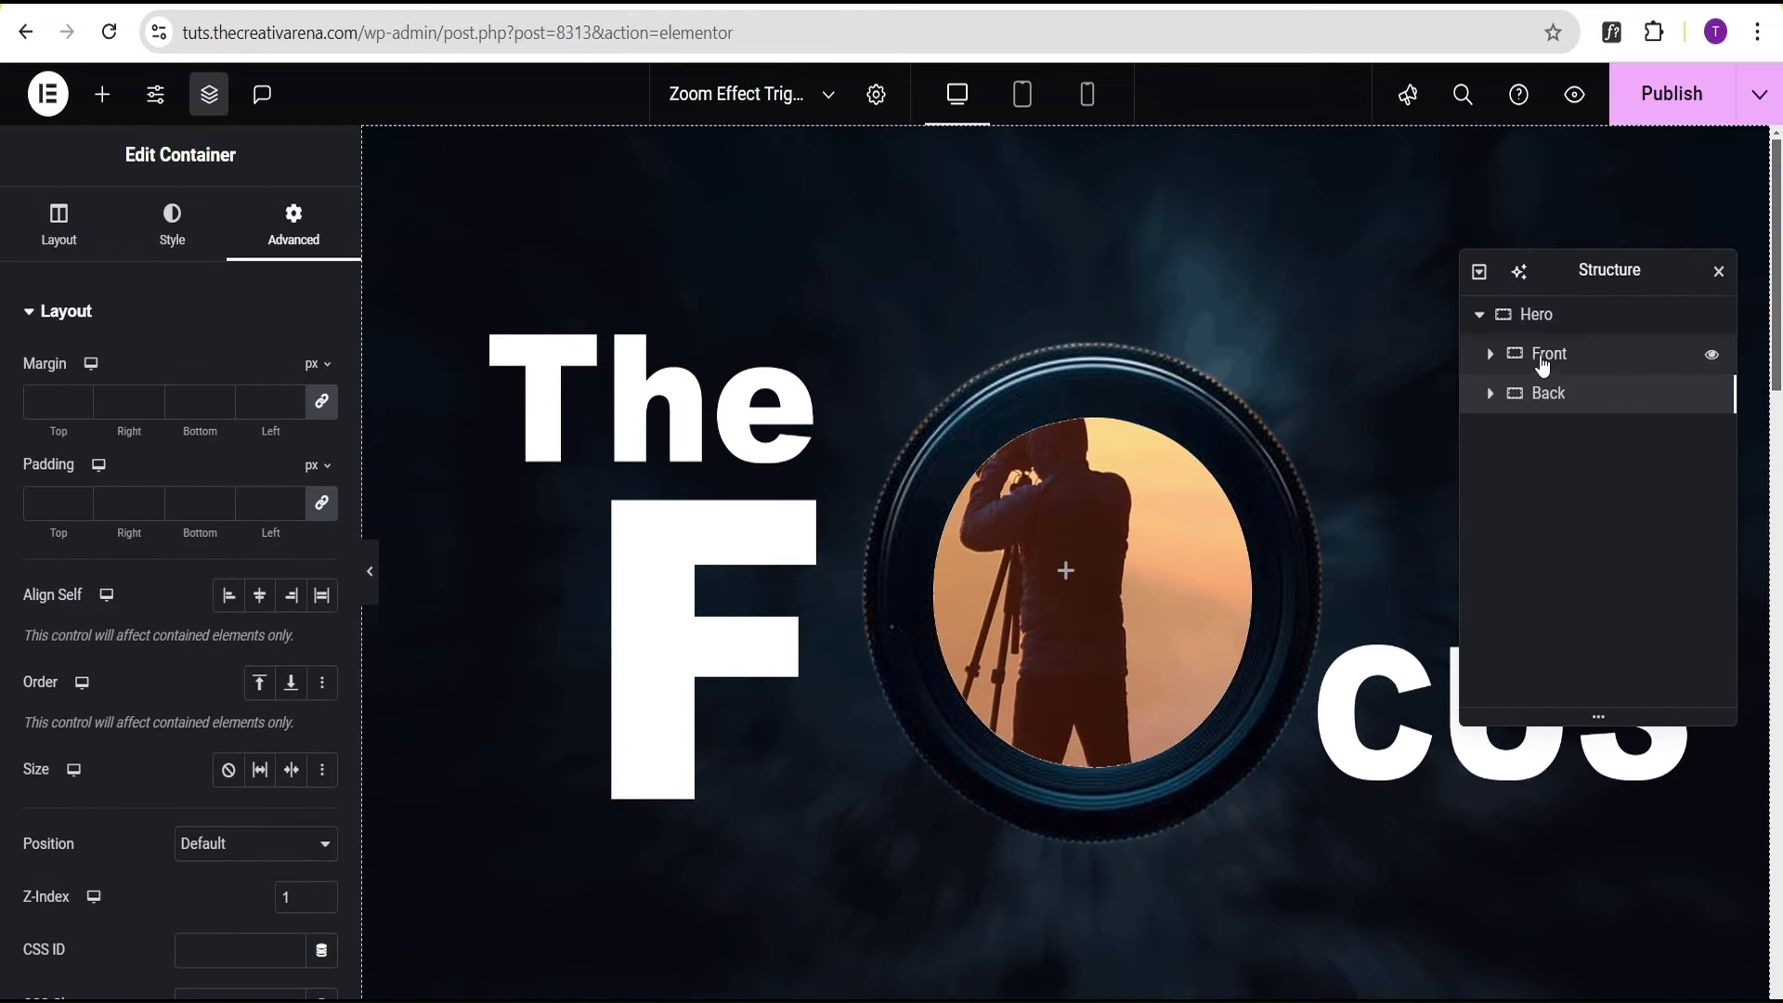
Turn on scrolling effects for the Front container and add a Scale Up effect with speed 120
left_click(1604, 363)
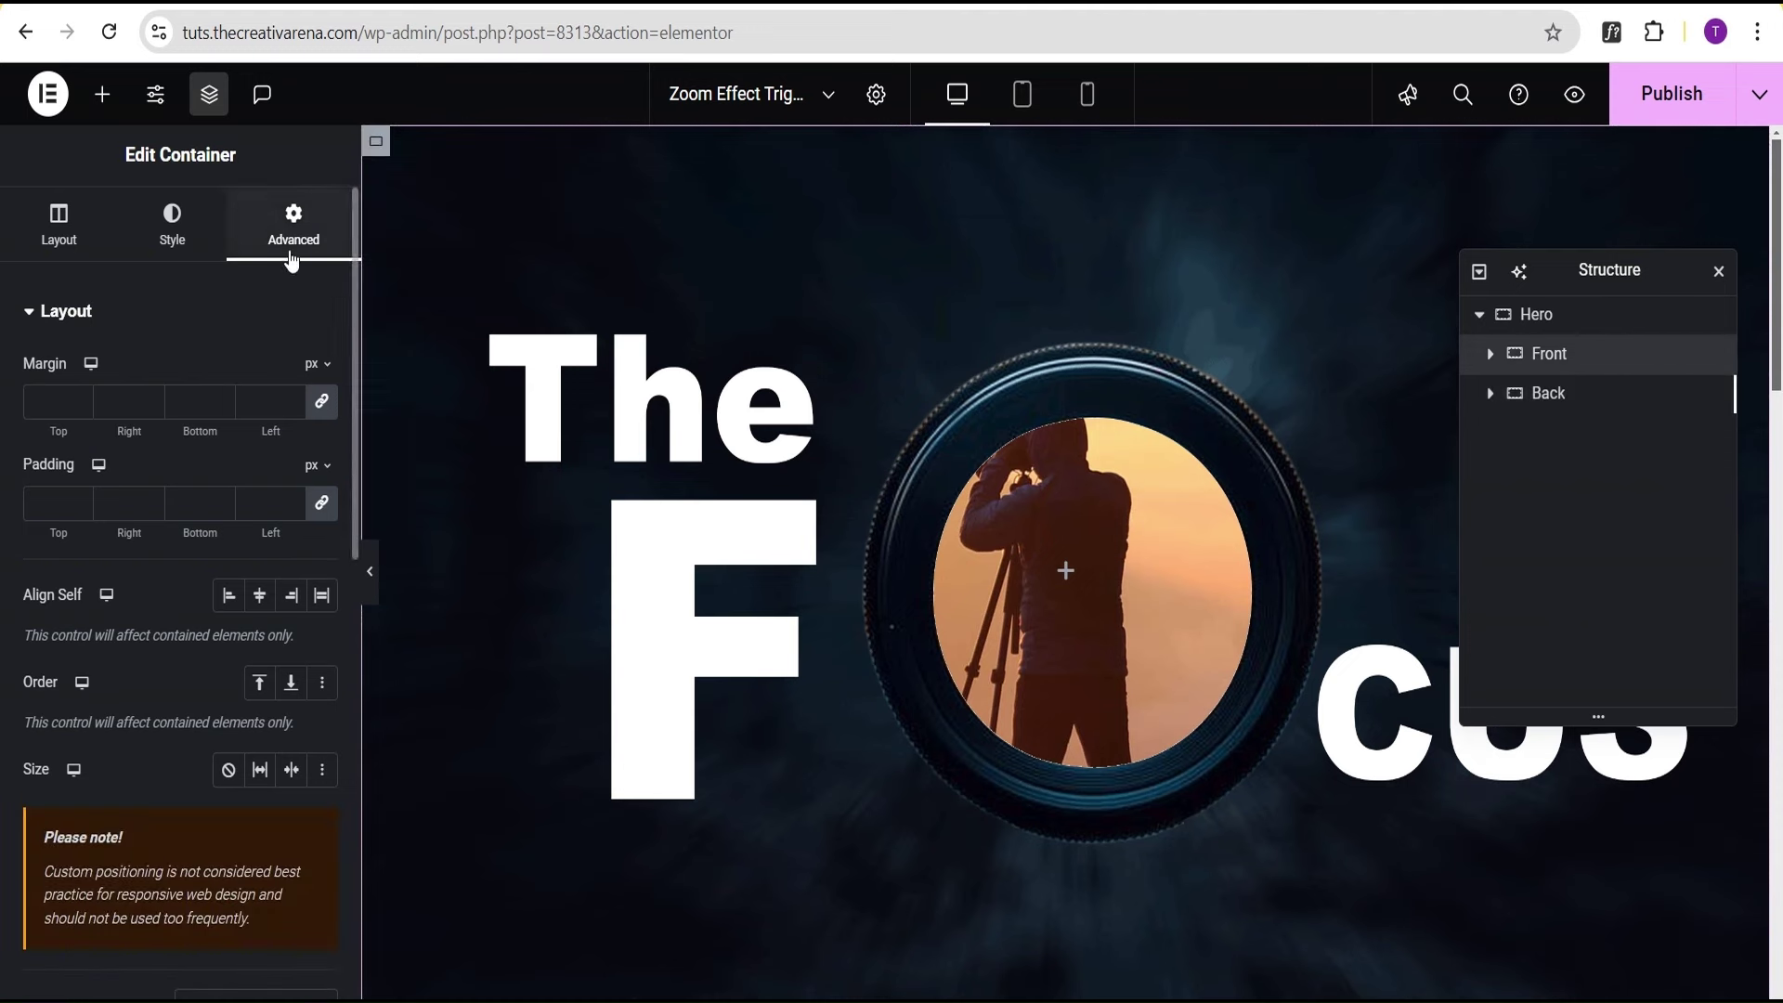
scroll(267, 337, "down", 10)
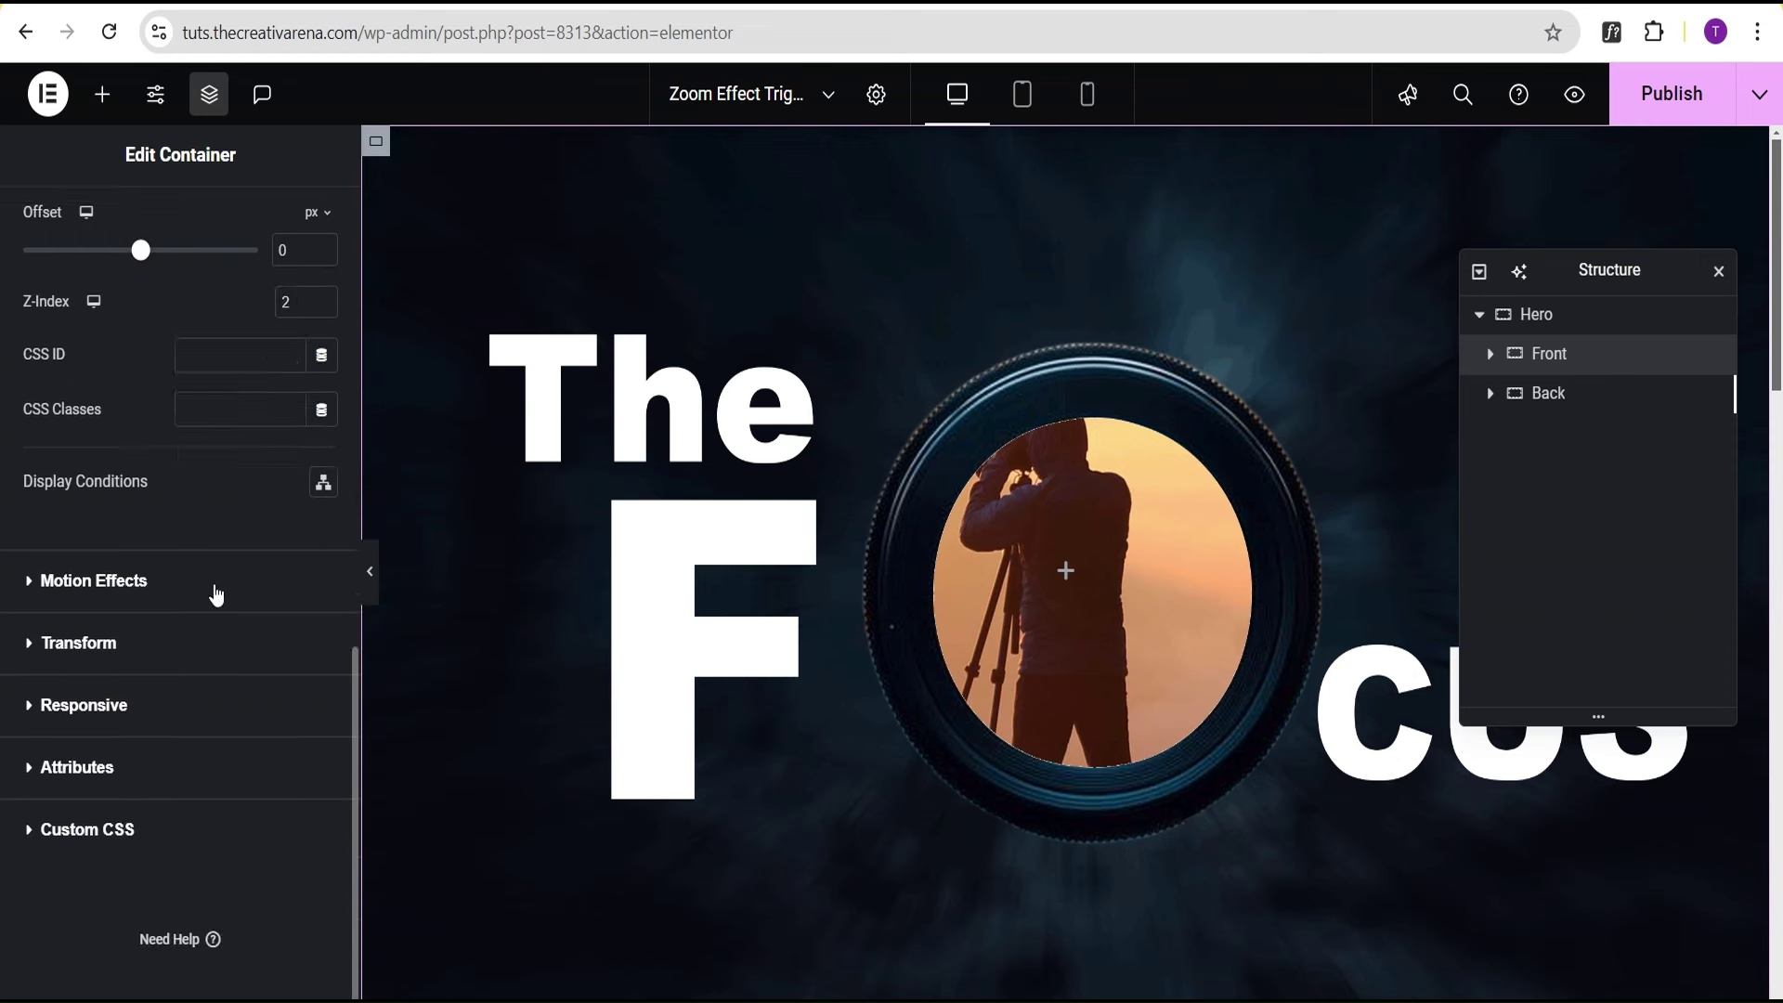
left_click(187, 589)
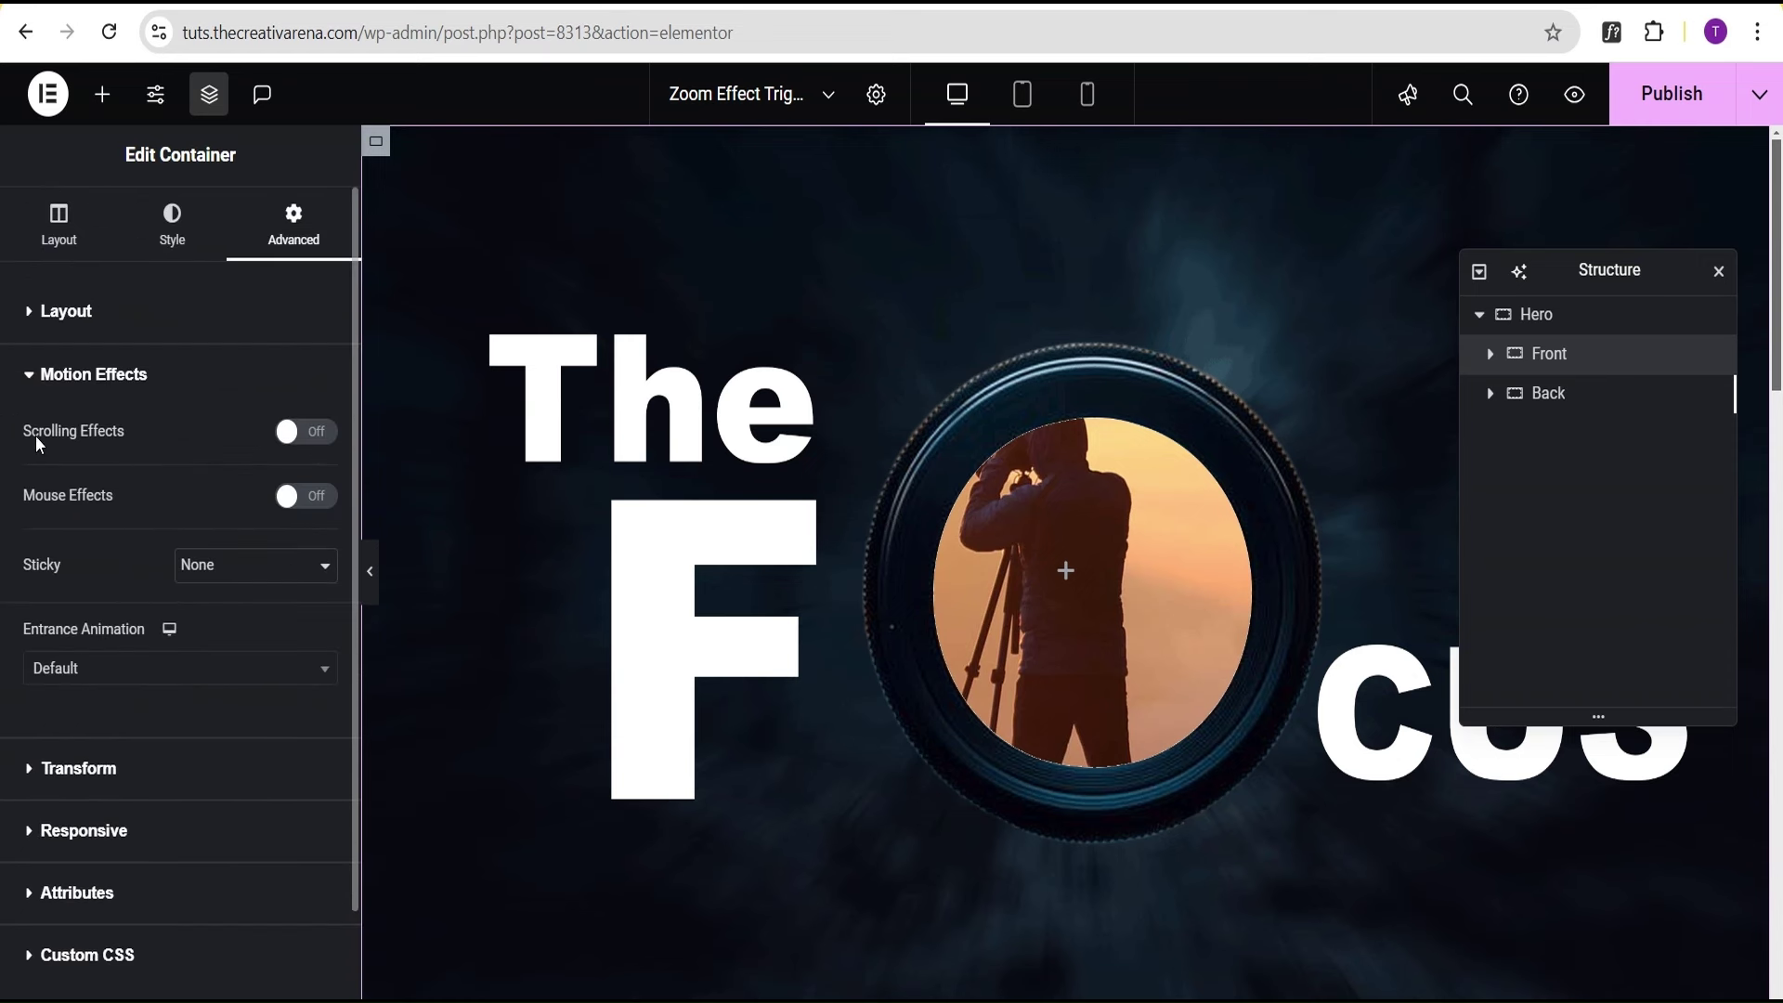
left_click(306, 432)
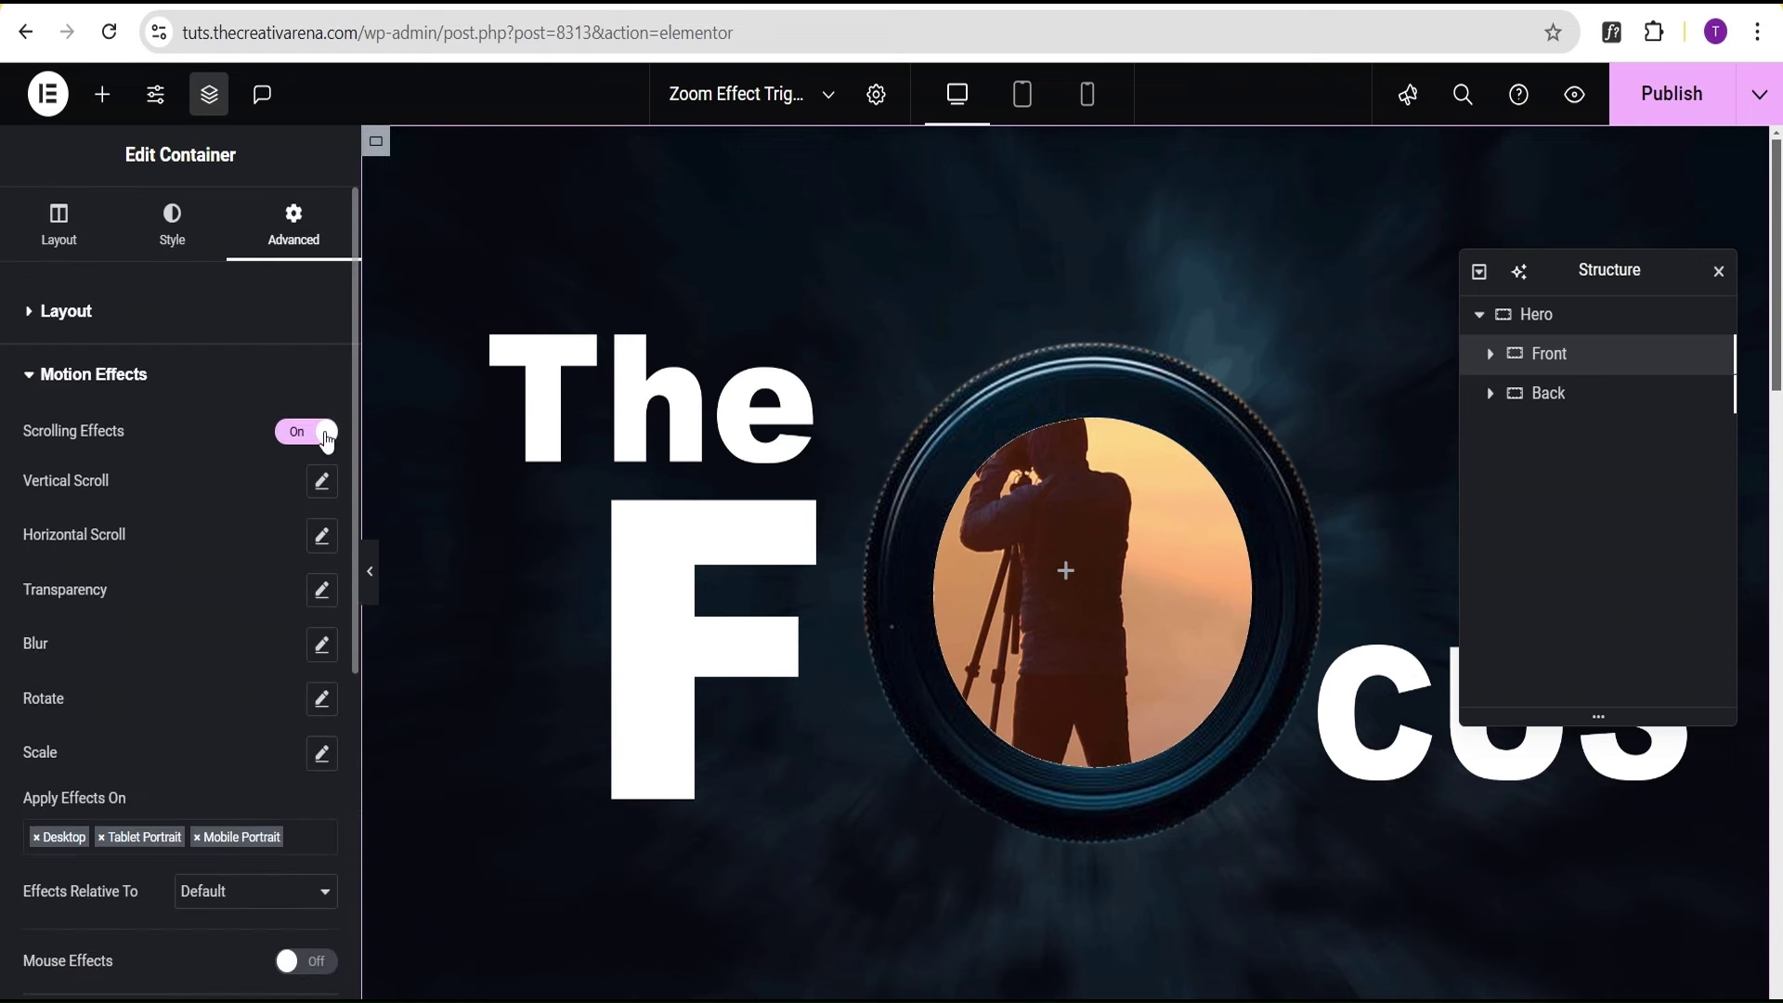
left_click(321, 754)
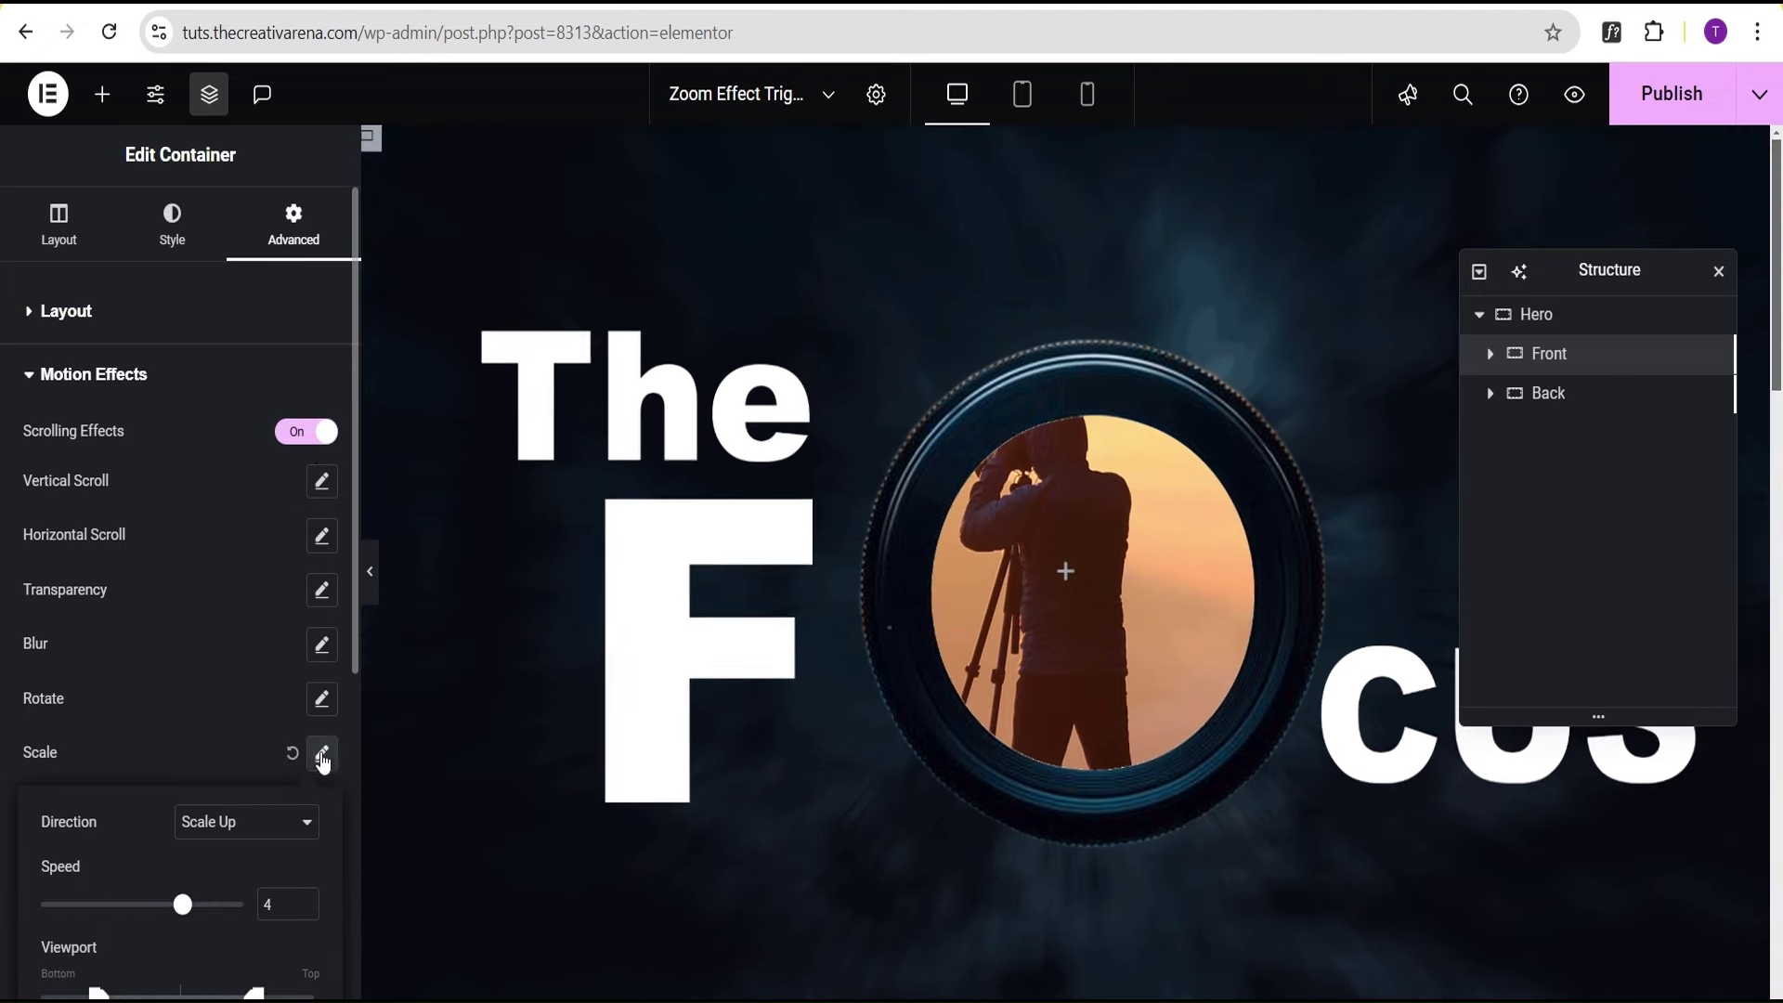
scroll(215, 588, "down", 3)
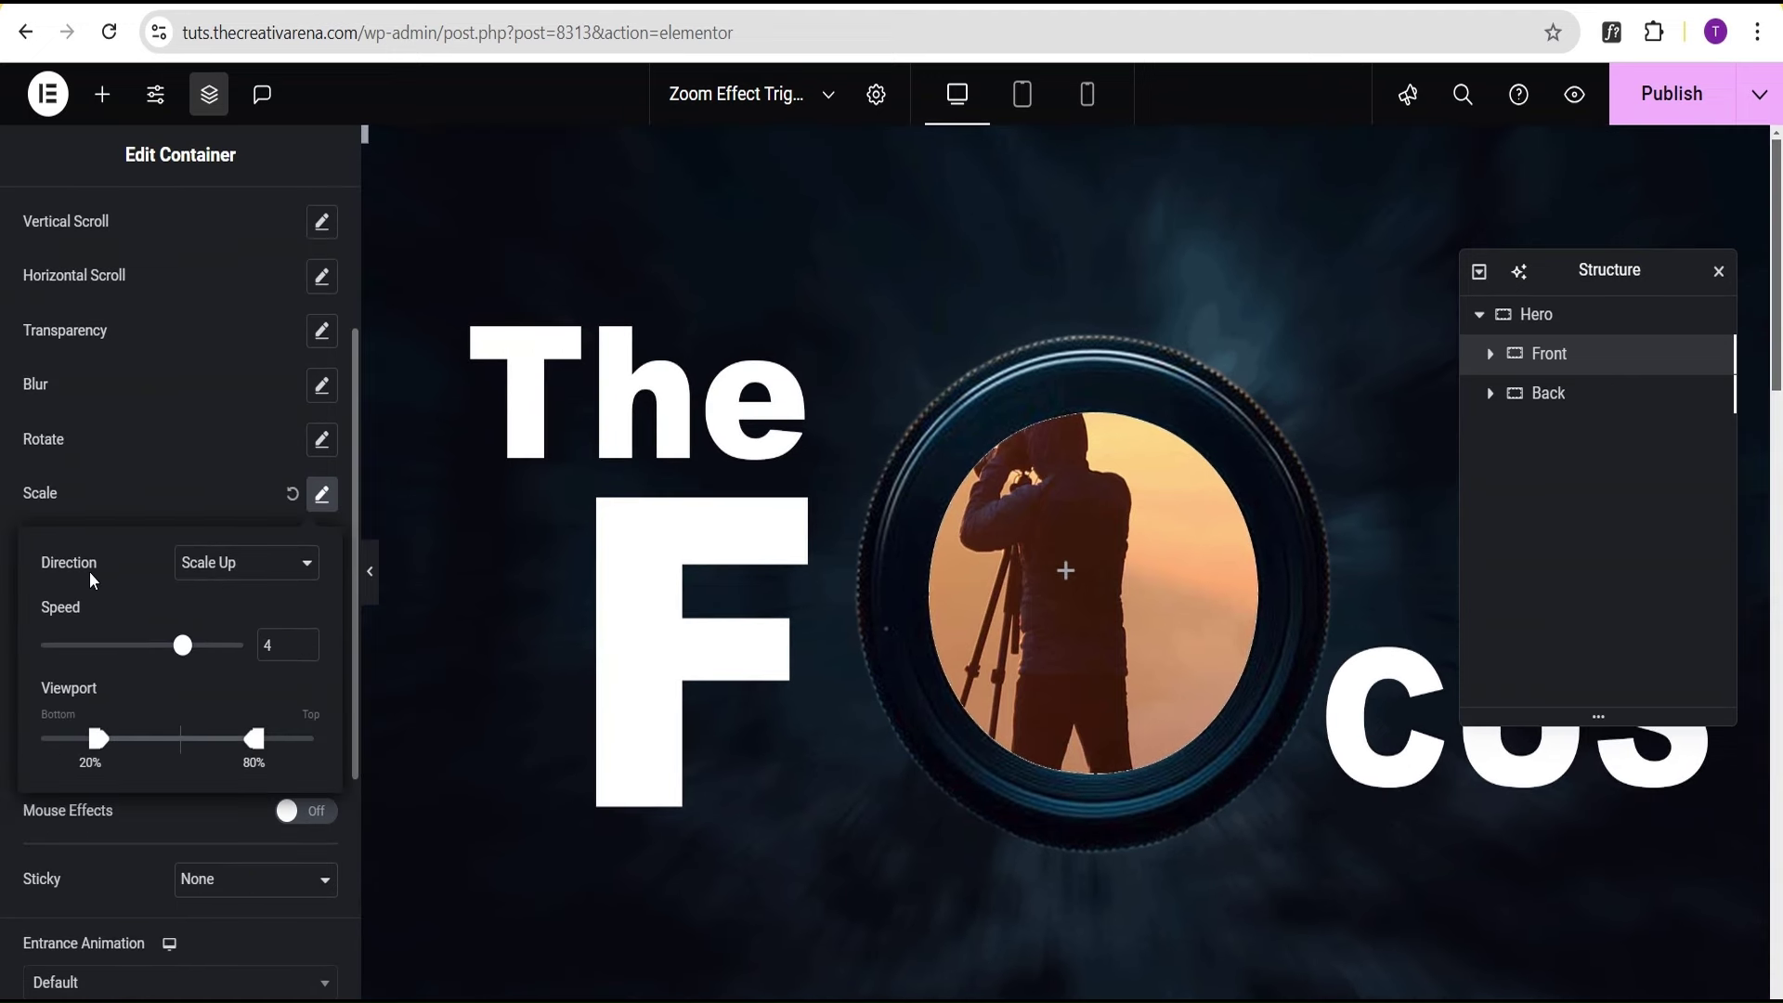
double_click(267, 644)
type("120")
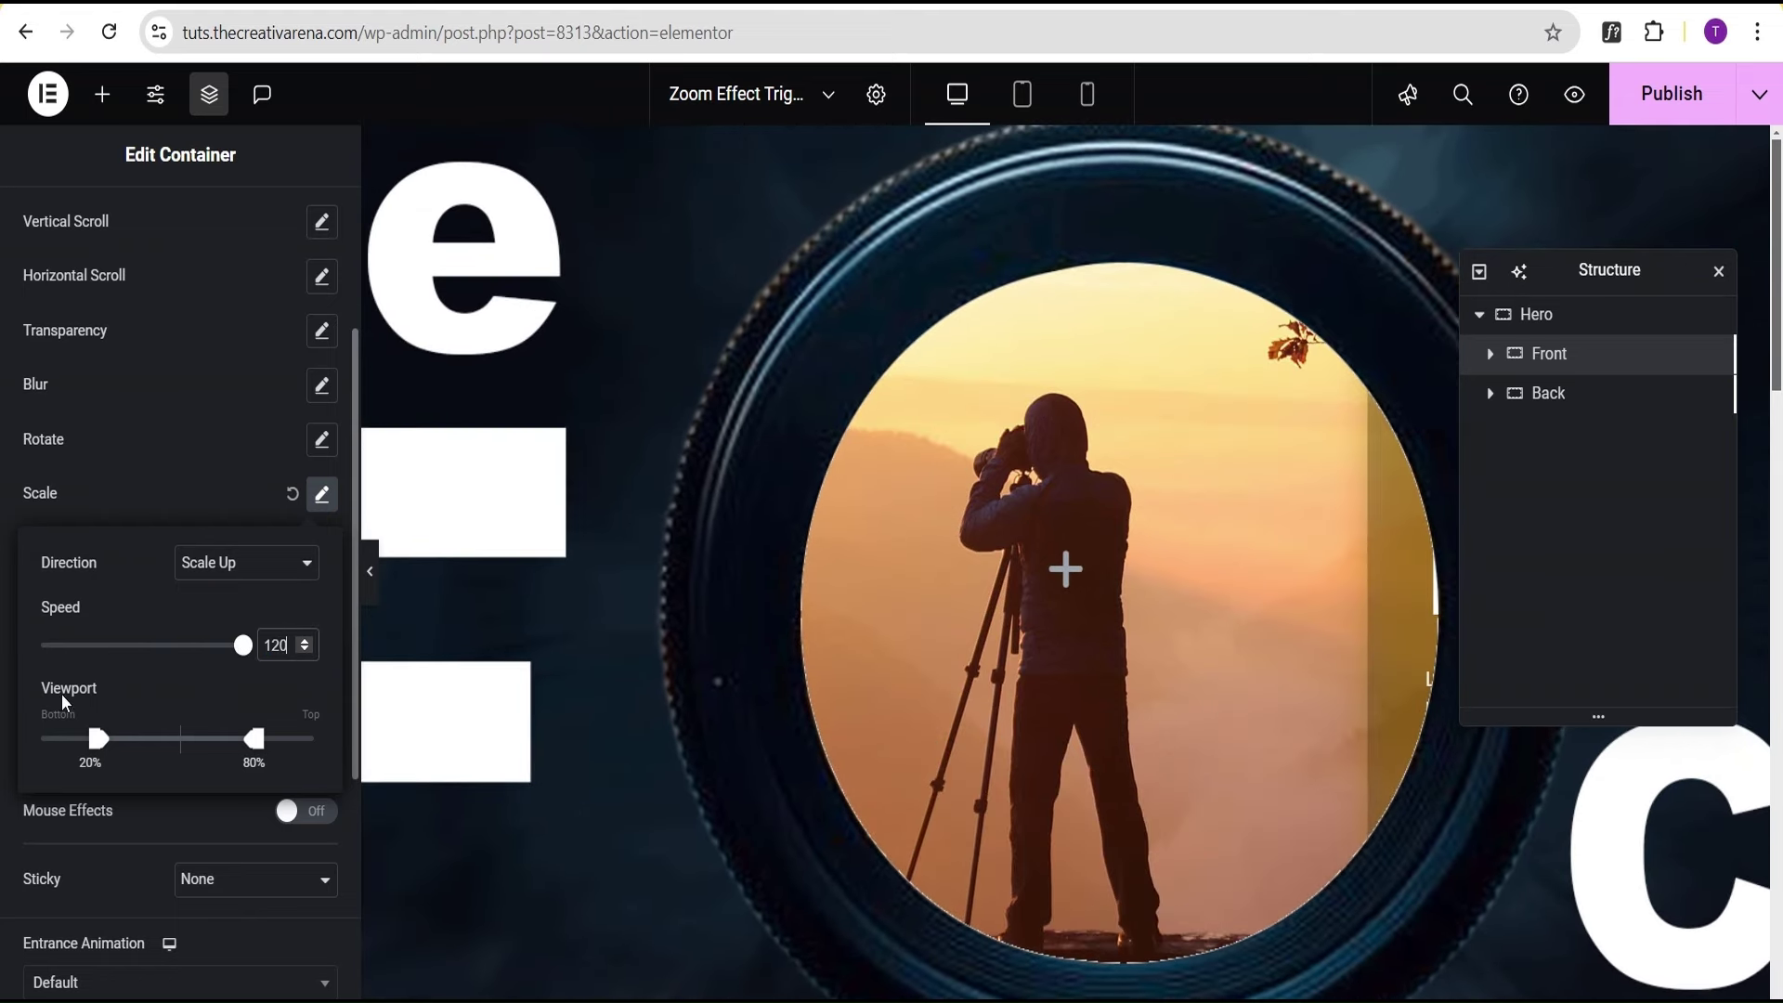
Set the Front container's scale viewport range to 0%–100% and make its effects relative to the entire page
left_click_drag(97, 739, 23, 738)
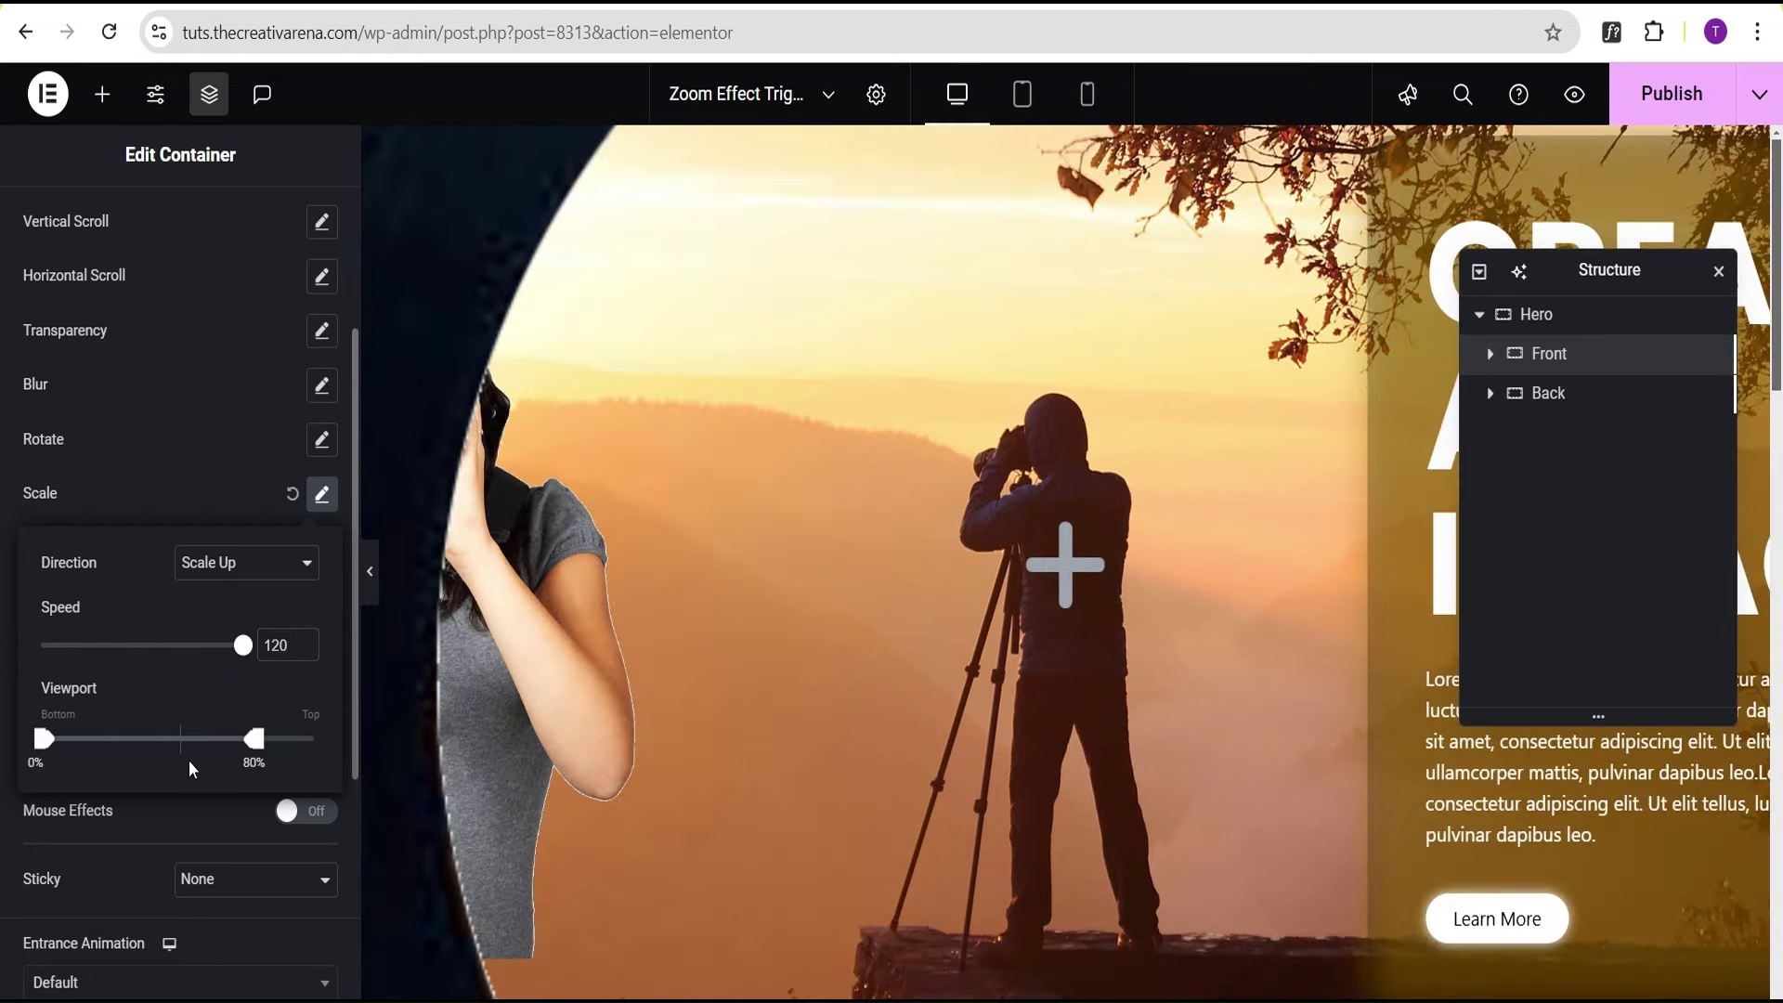
left_click_drag(253, 738, 330, 740)
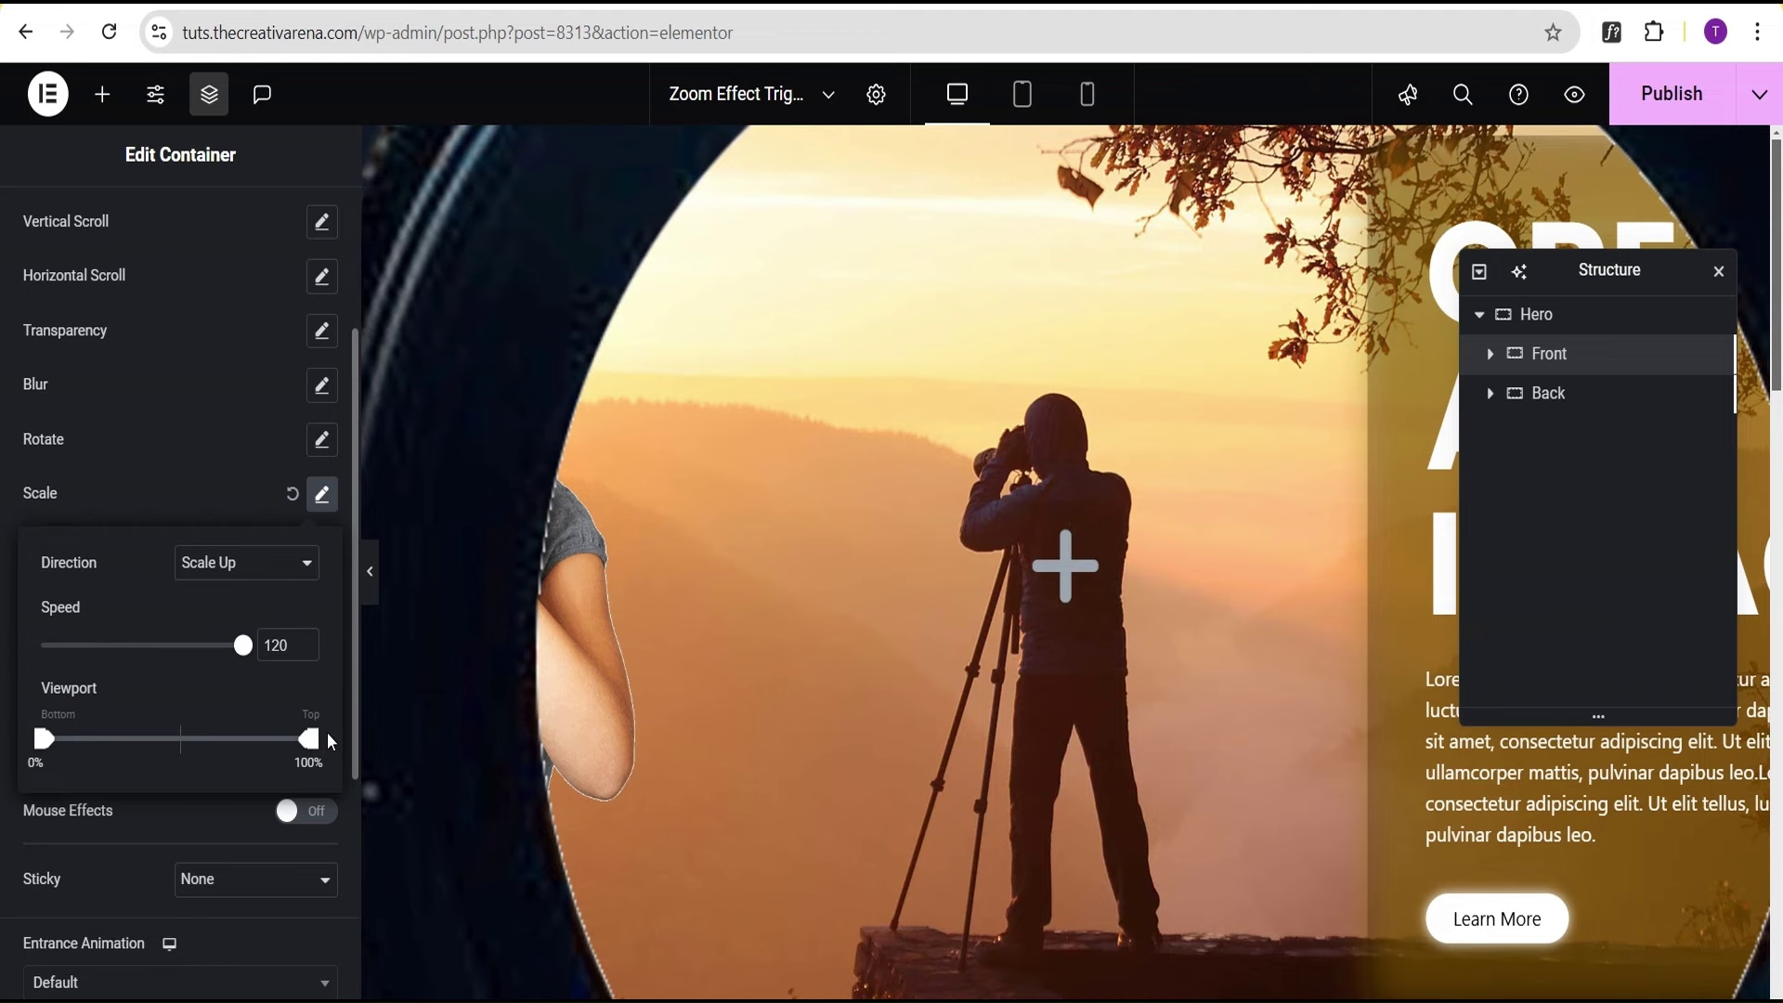
left_click(204, 463)
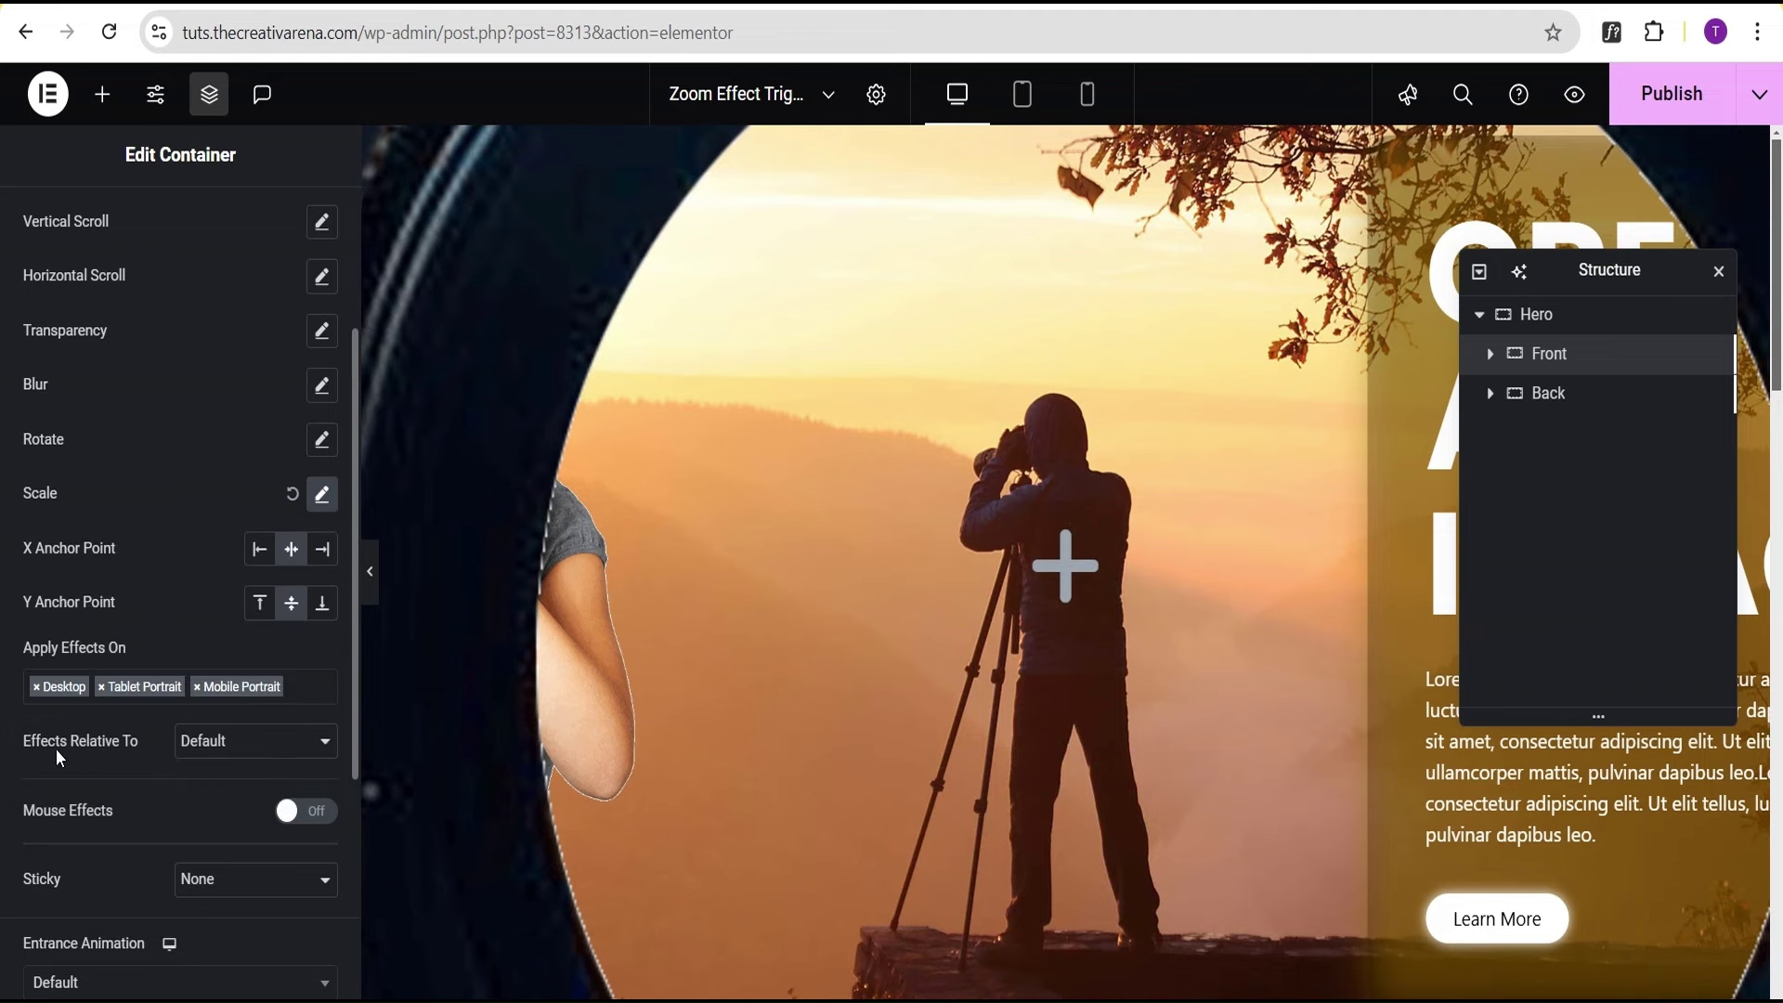
left_click(247, 743)
left_click(238, 838)
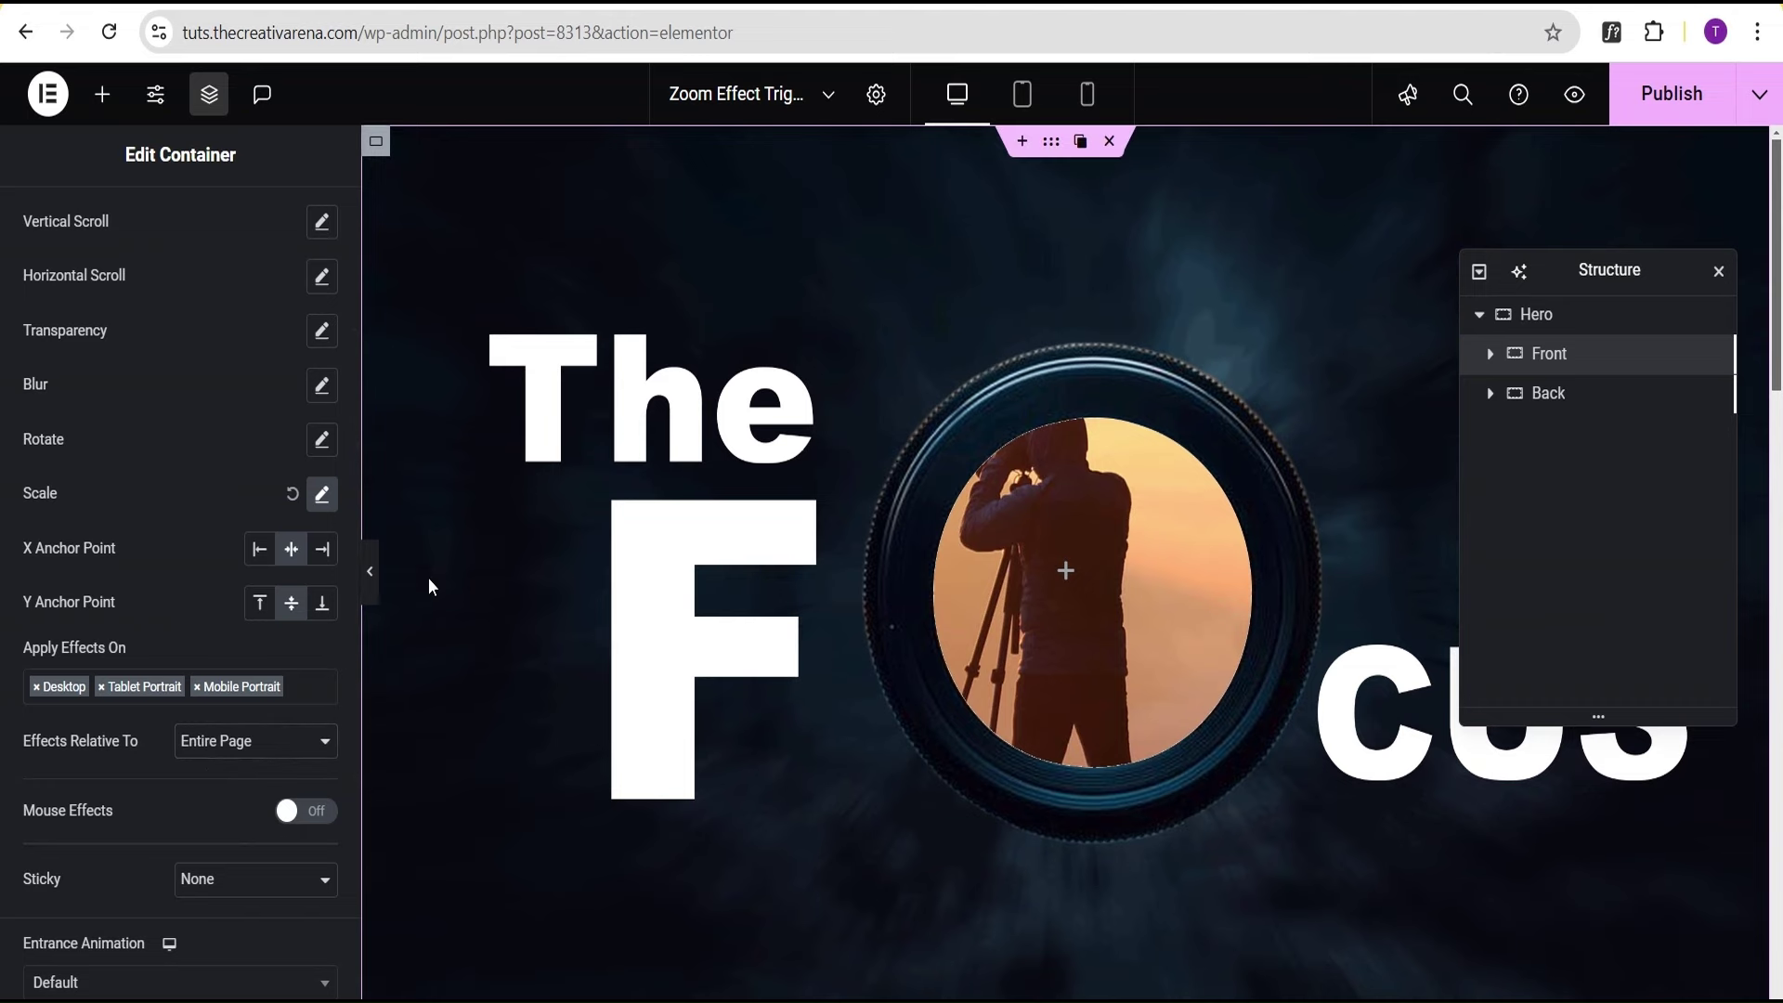
Publish the page and preview how the Front lens zooms and reveals the Back layer during scrolling
left_click(369, 572)
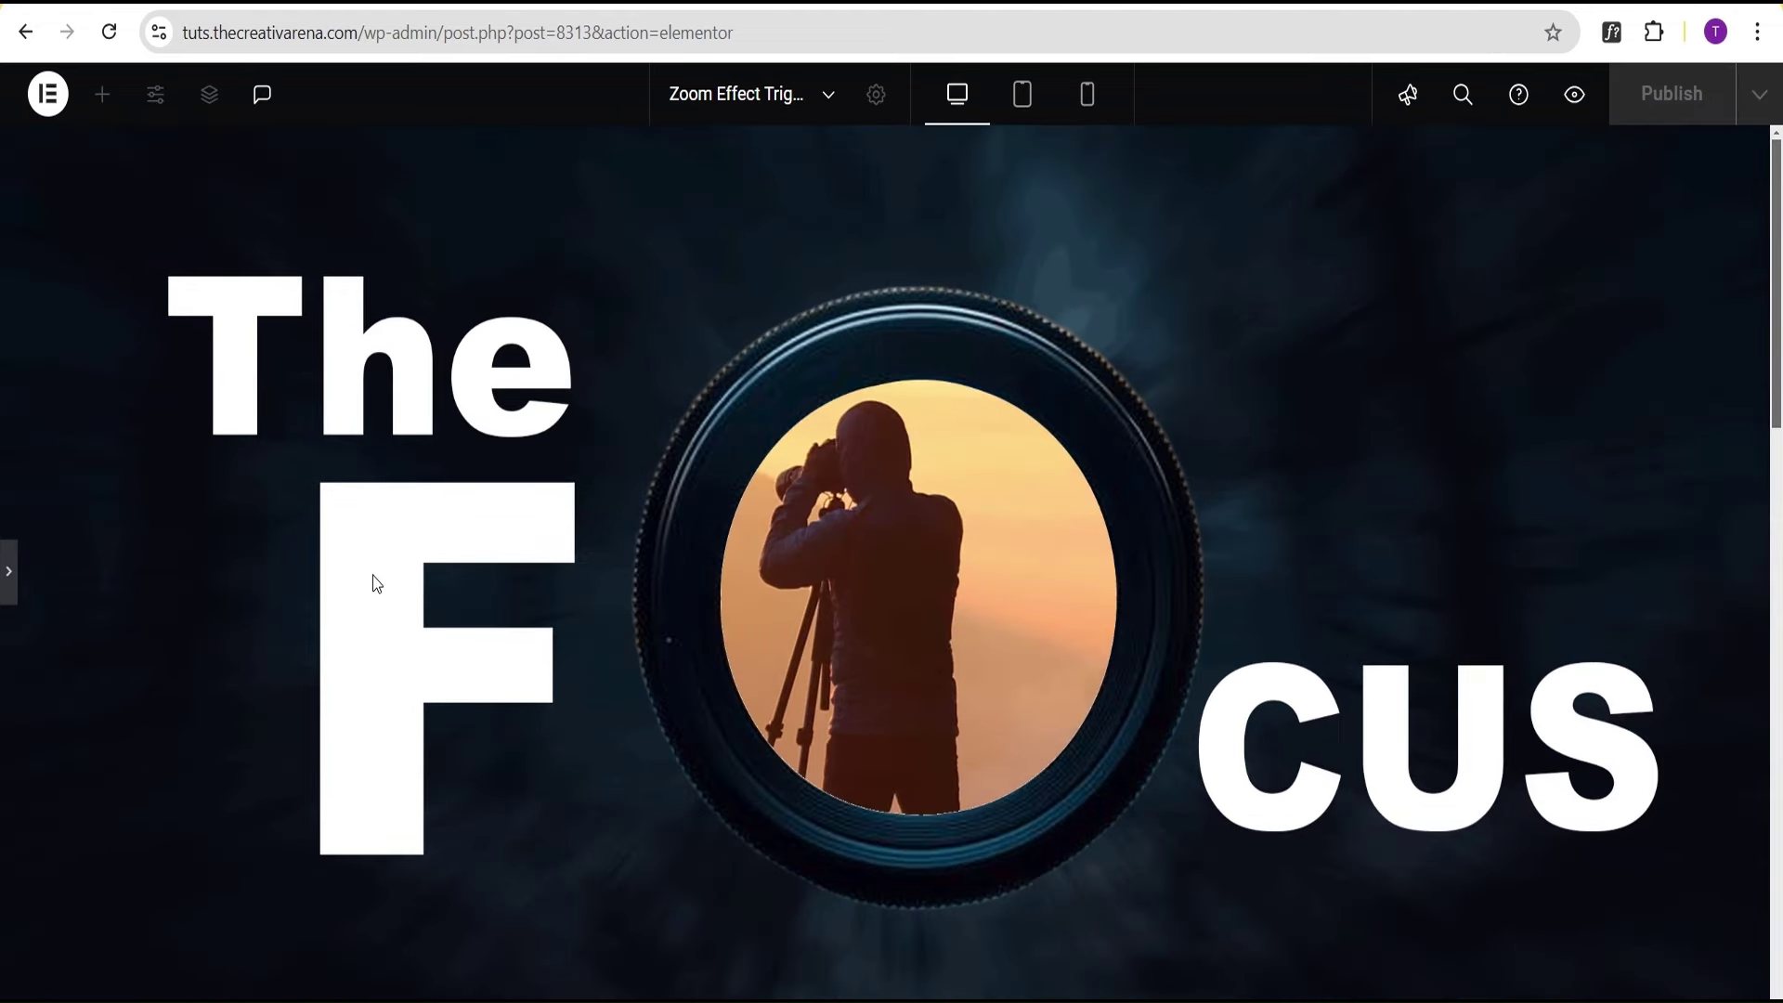
left_click(8, 571)
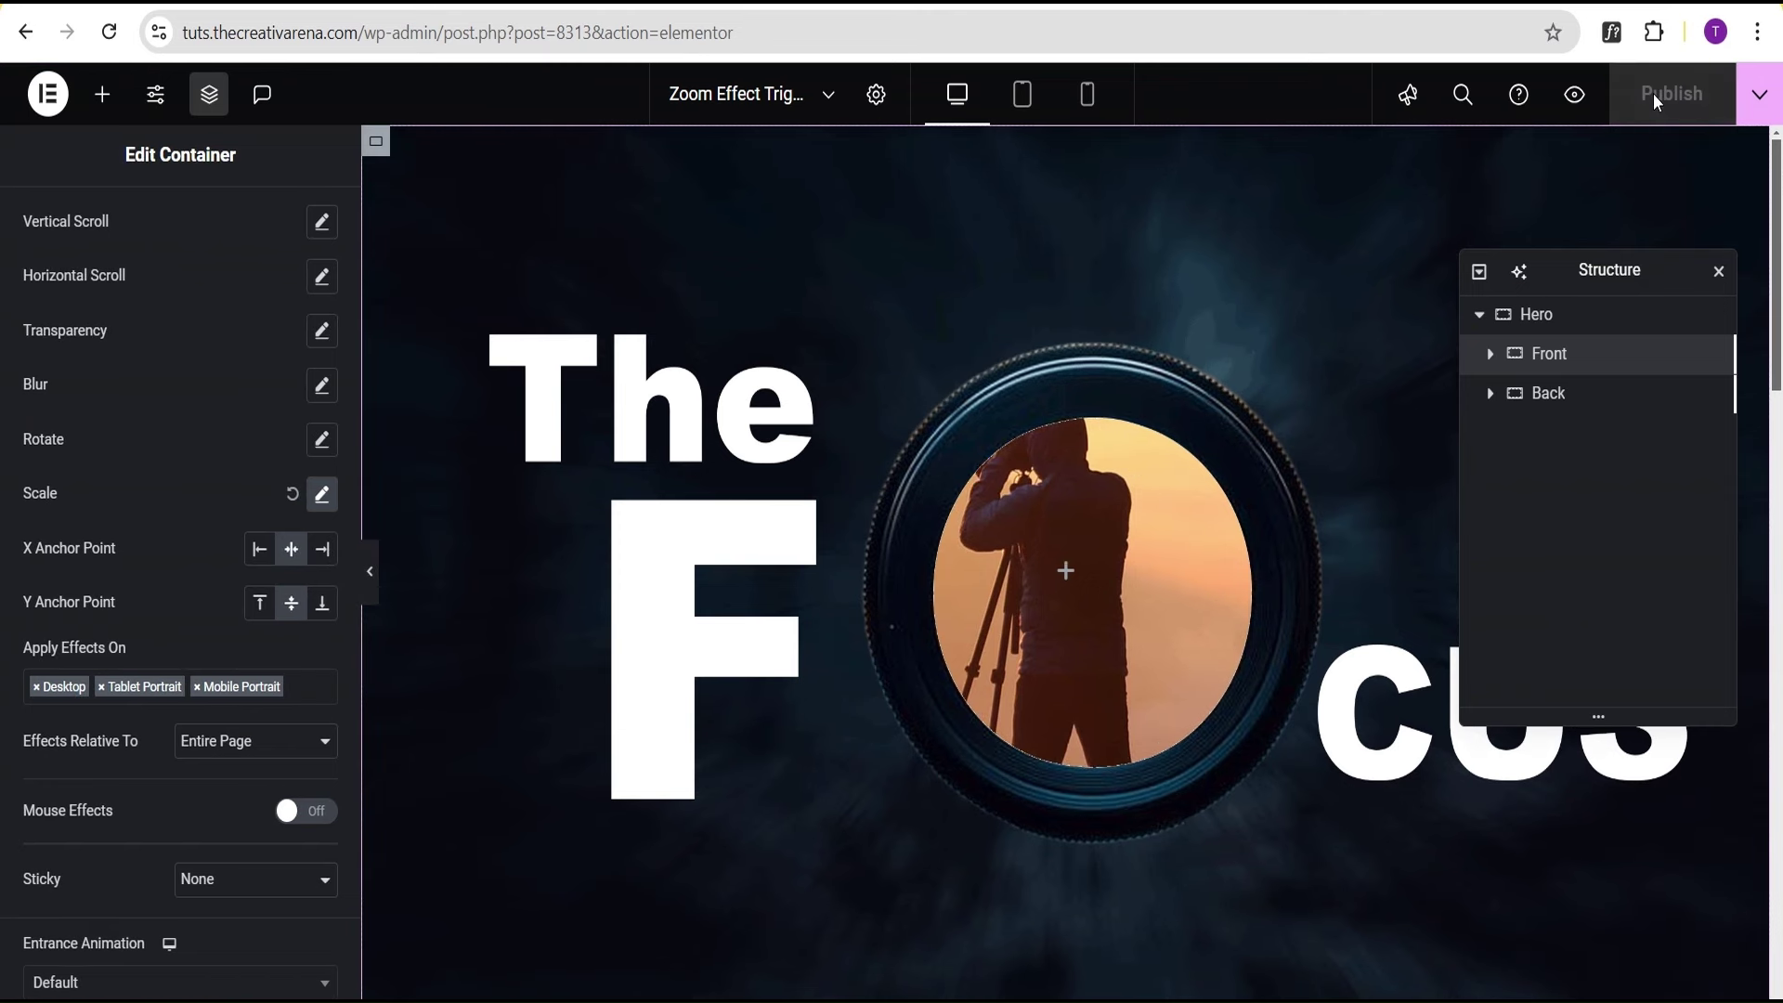
left_click(1576, 97)
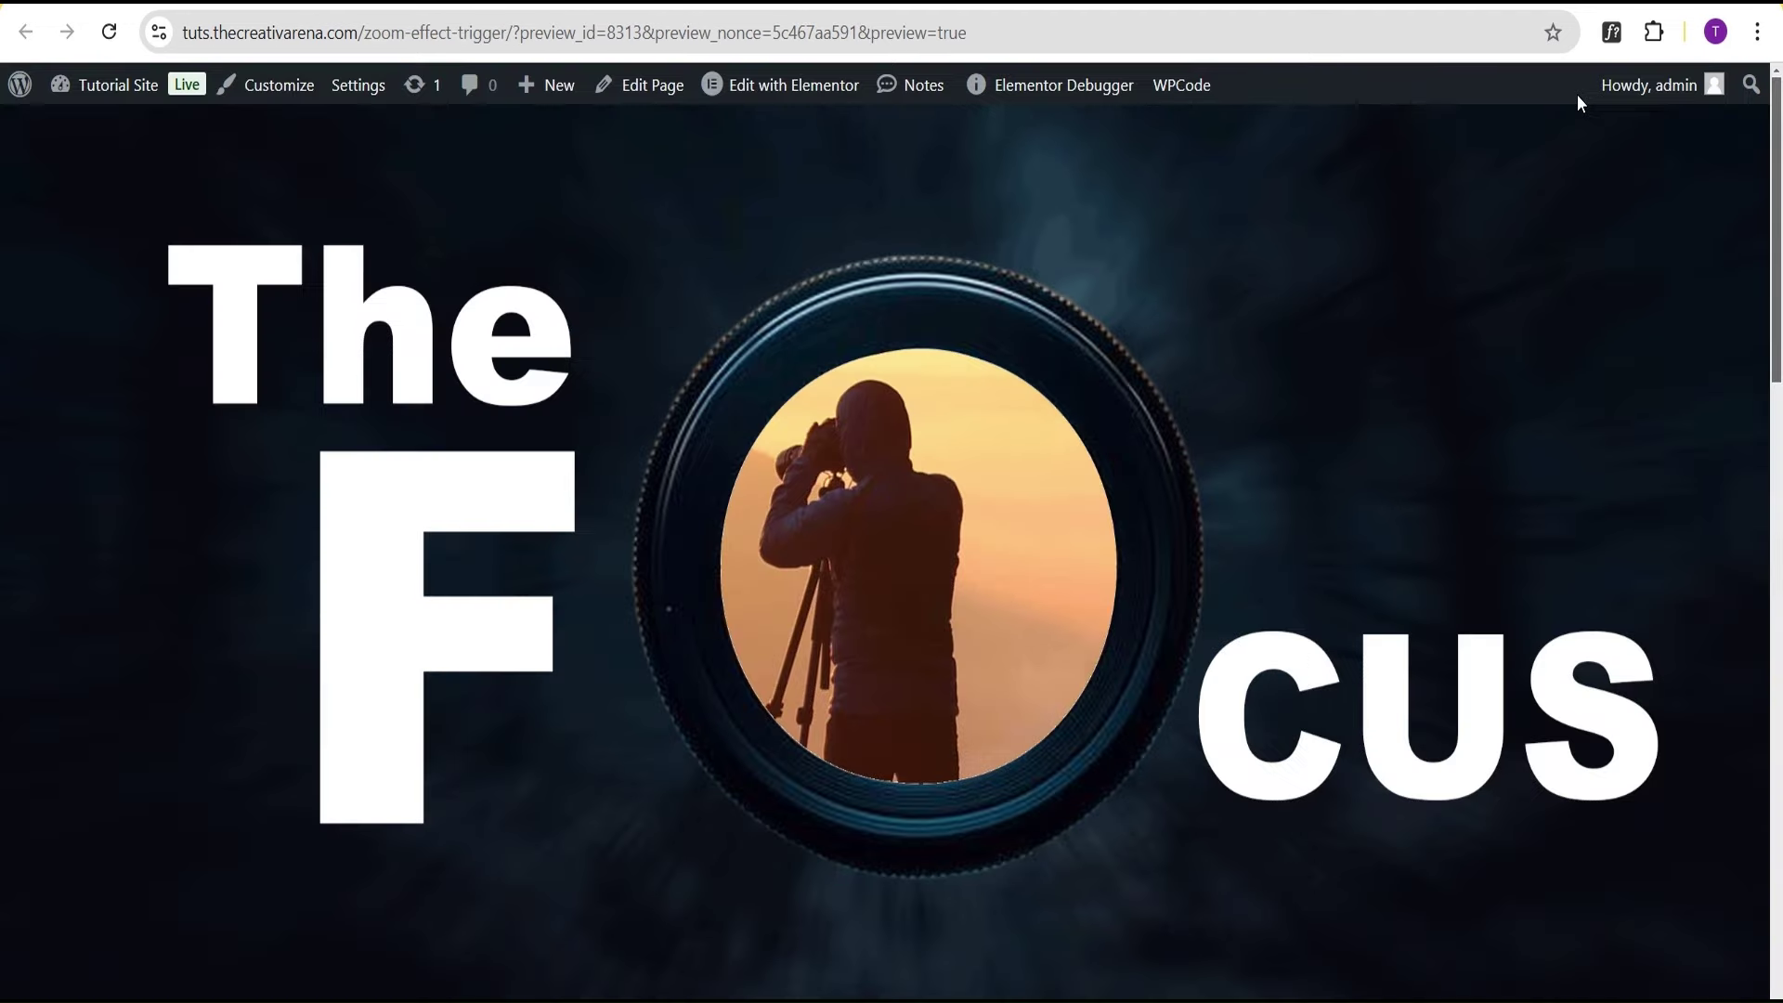
left_click_drag(1778, 130, 1778, 862)
left_click_drag(1779, 794, 1780, 23)
left_click_drag(1779, 121, 1779, 859)
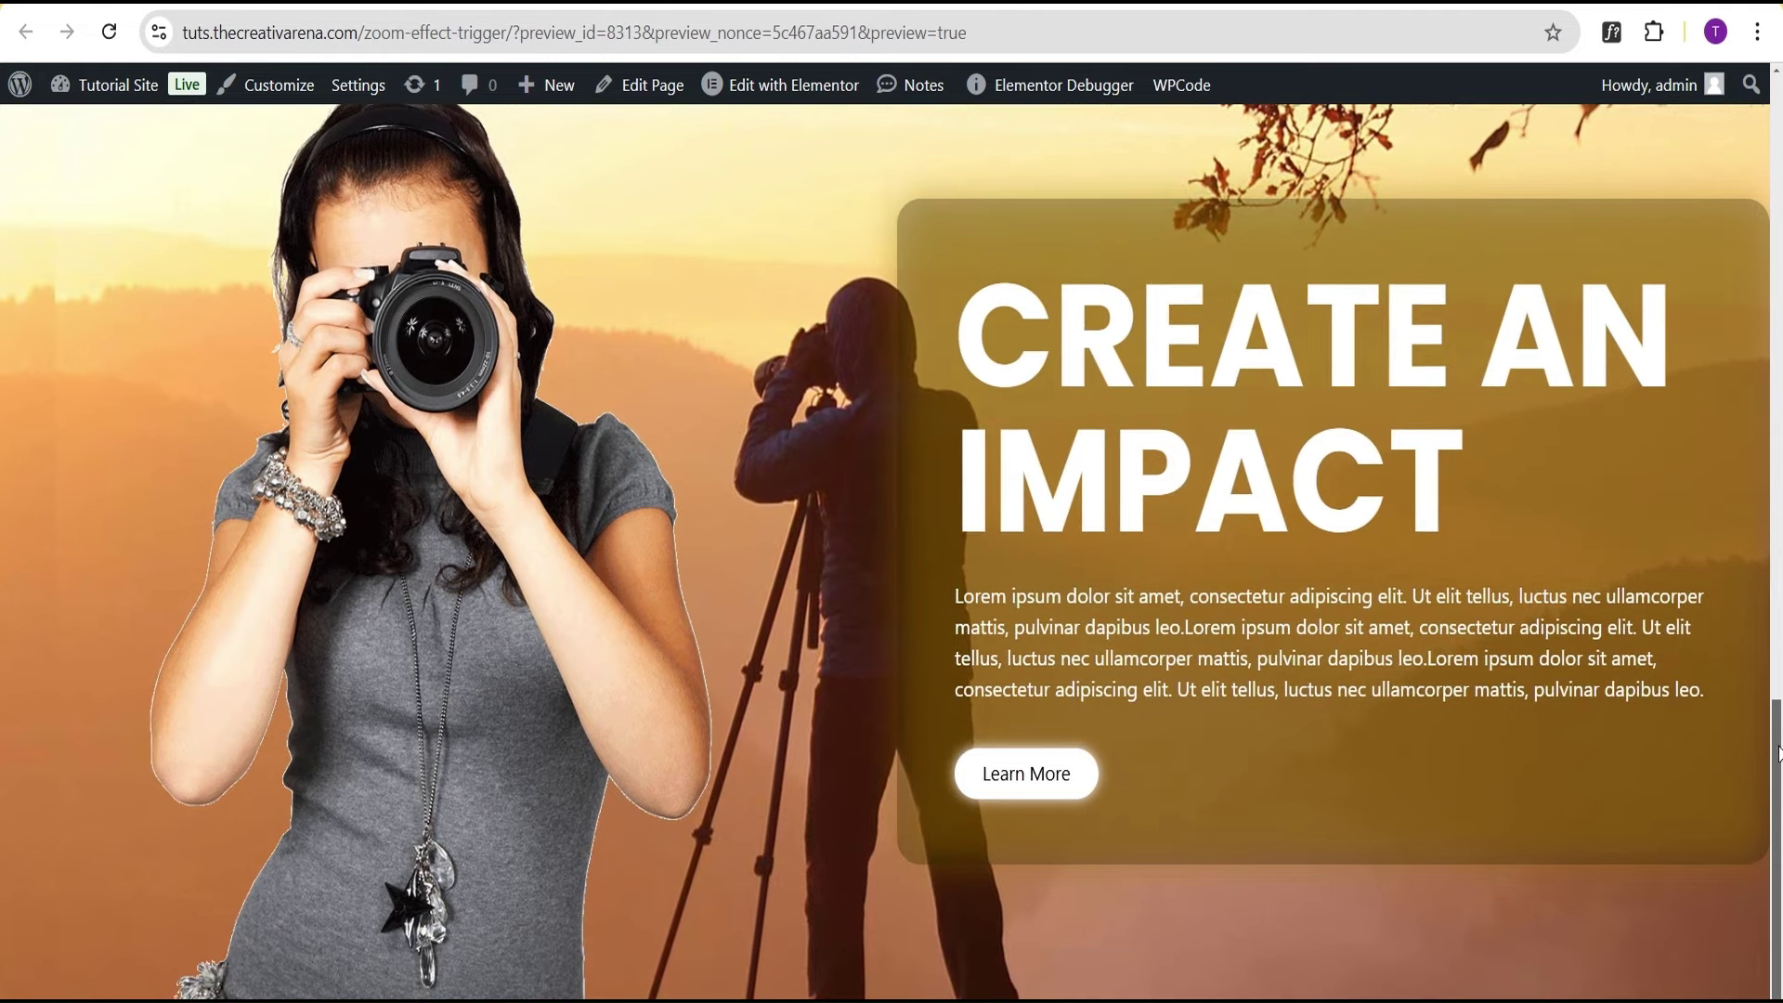
left_click_drag(1778, 752, 1779, 130)
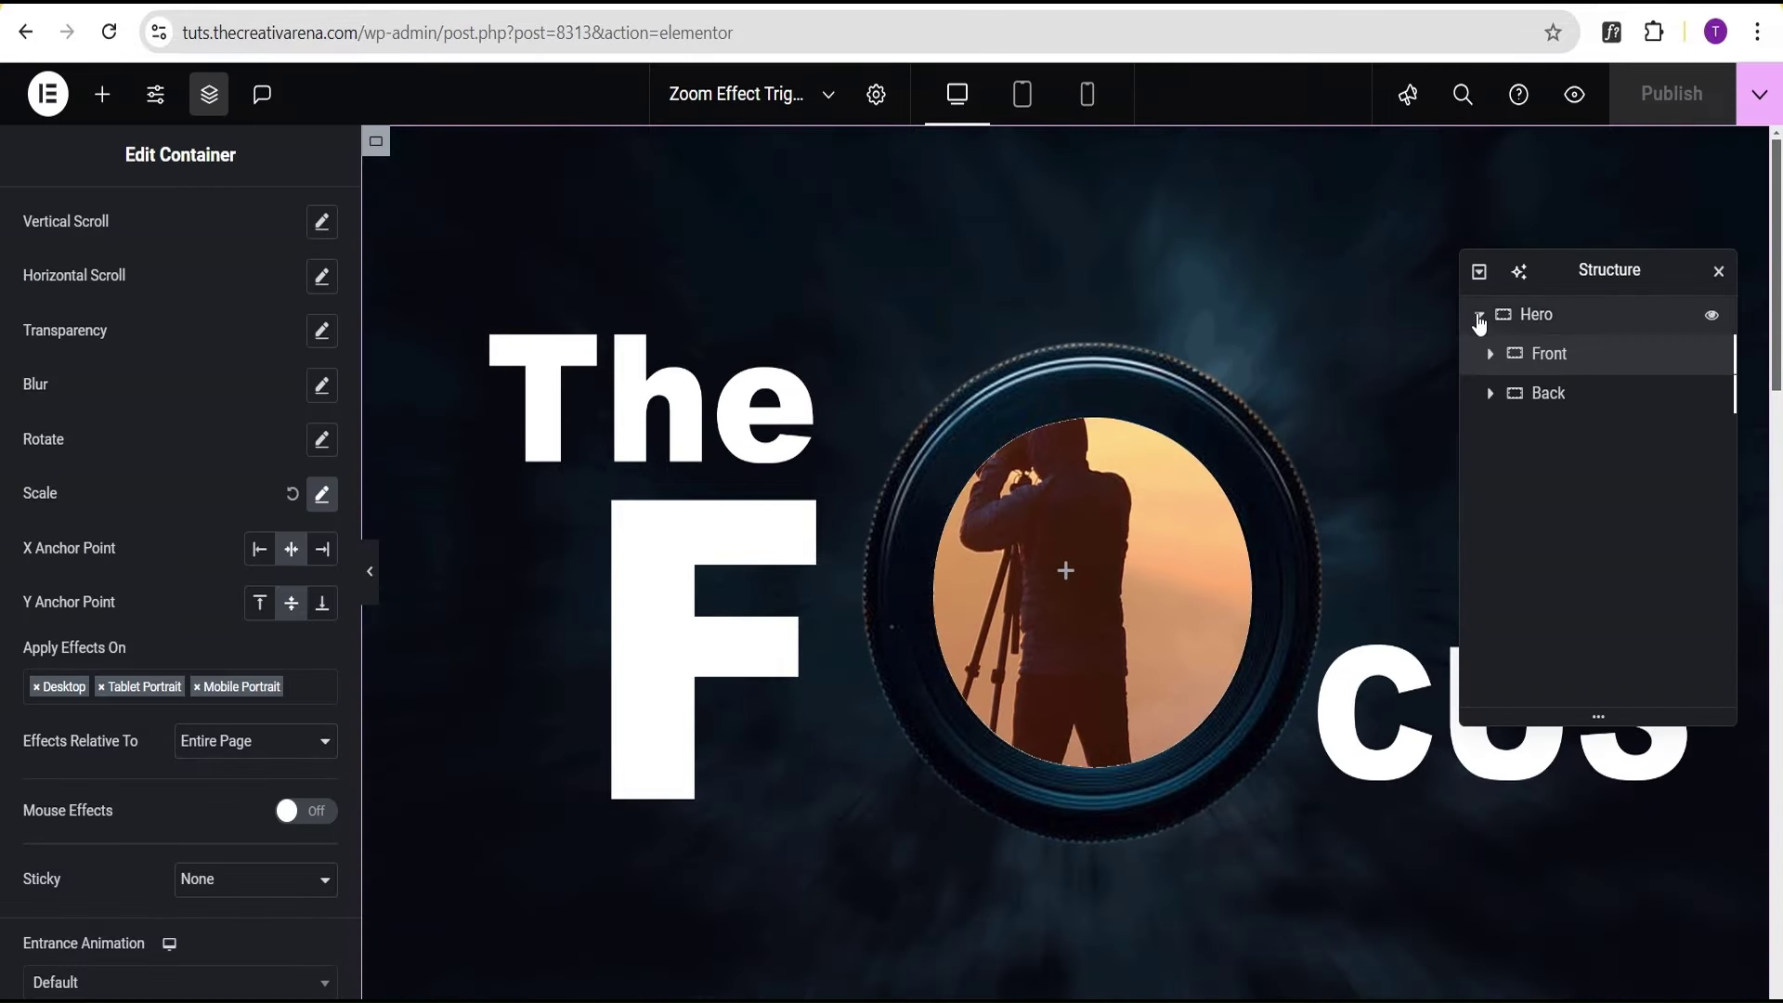
Collapse the Hero container's structure and hide the Hero container in the editor
left_click(1480, 316)
left_click(1576, 325)
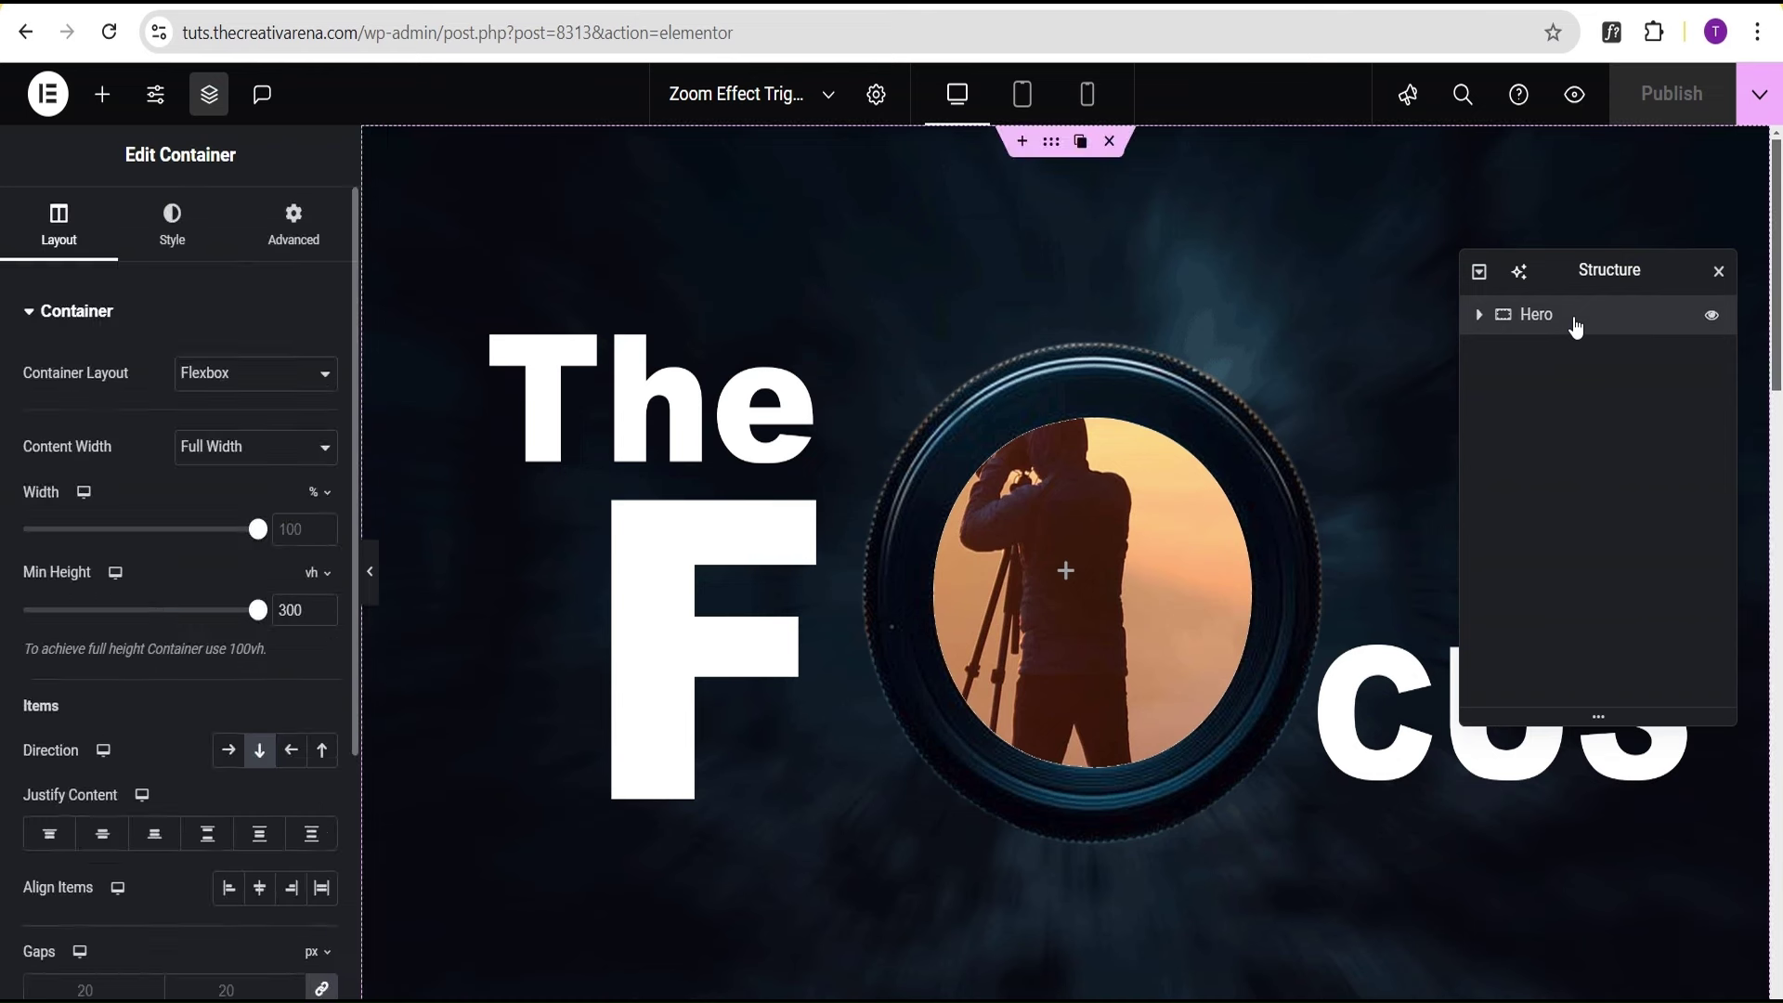
left_click(1712, 319)
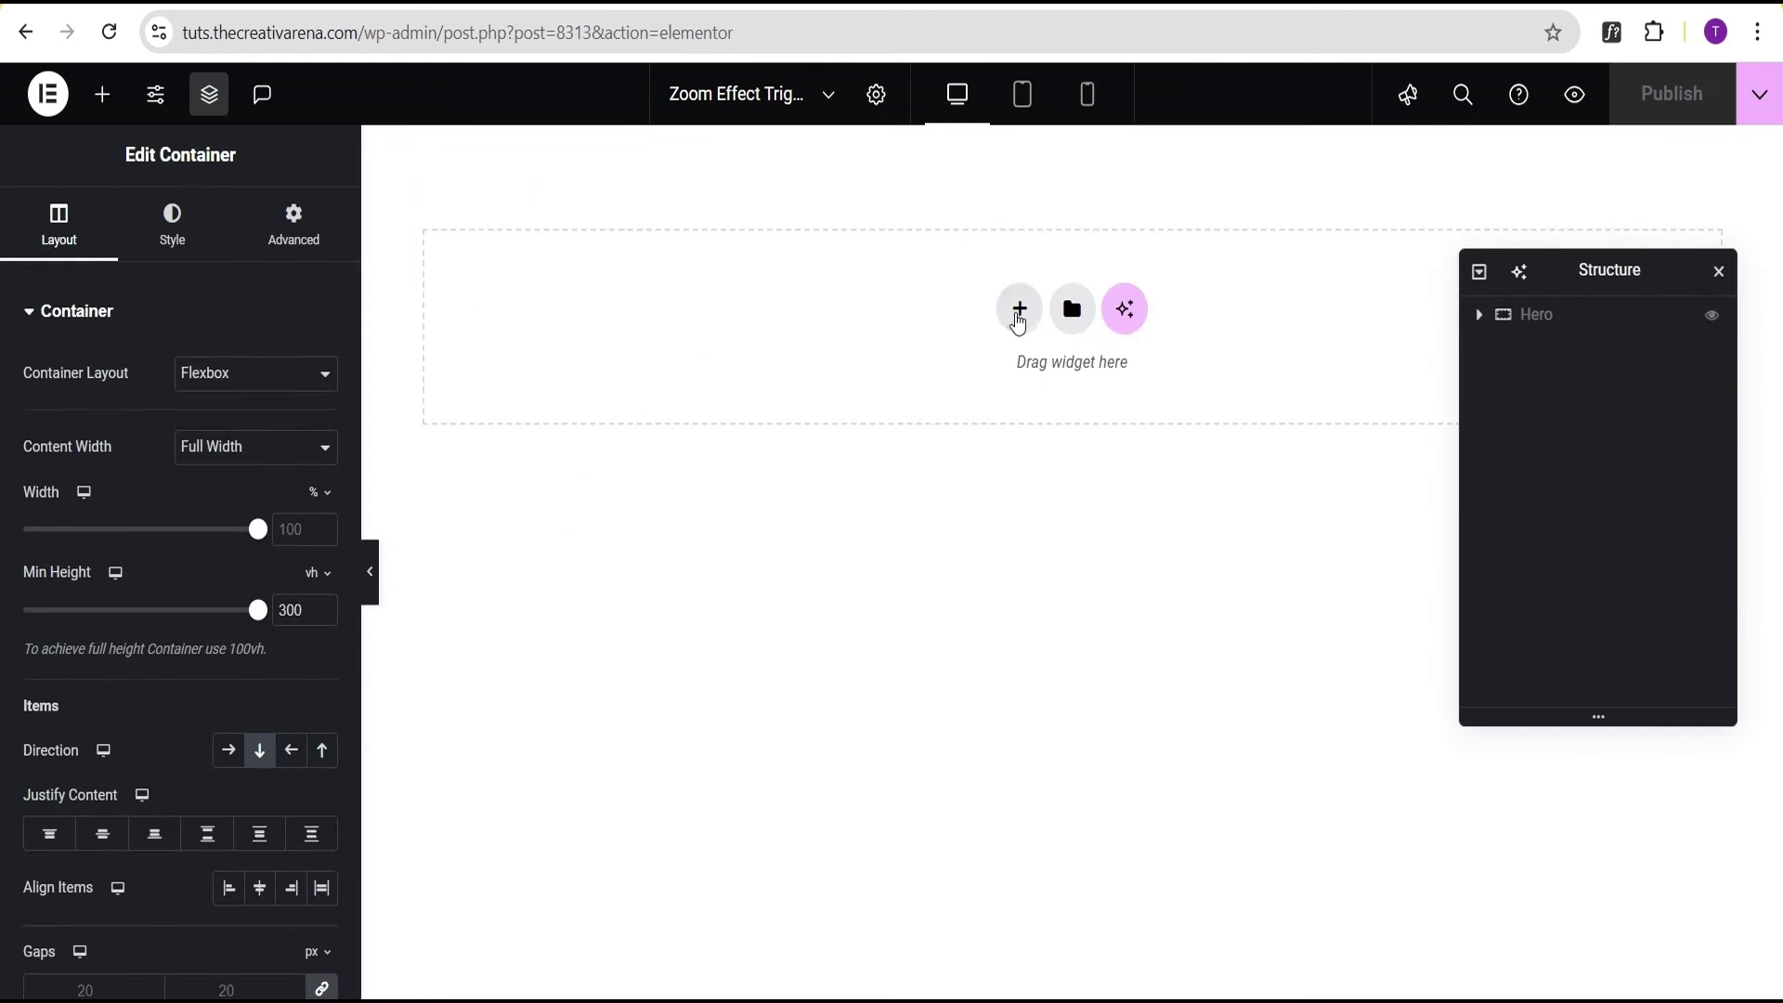
Add a new single-column Flexbox container below the hidden Hero
left_click(1019, 315)
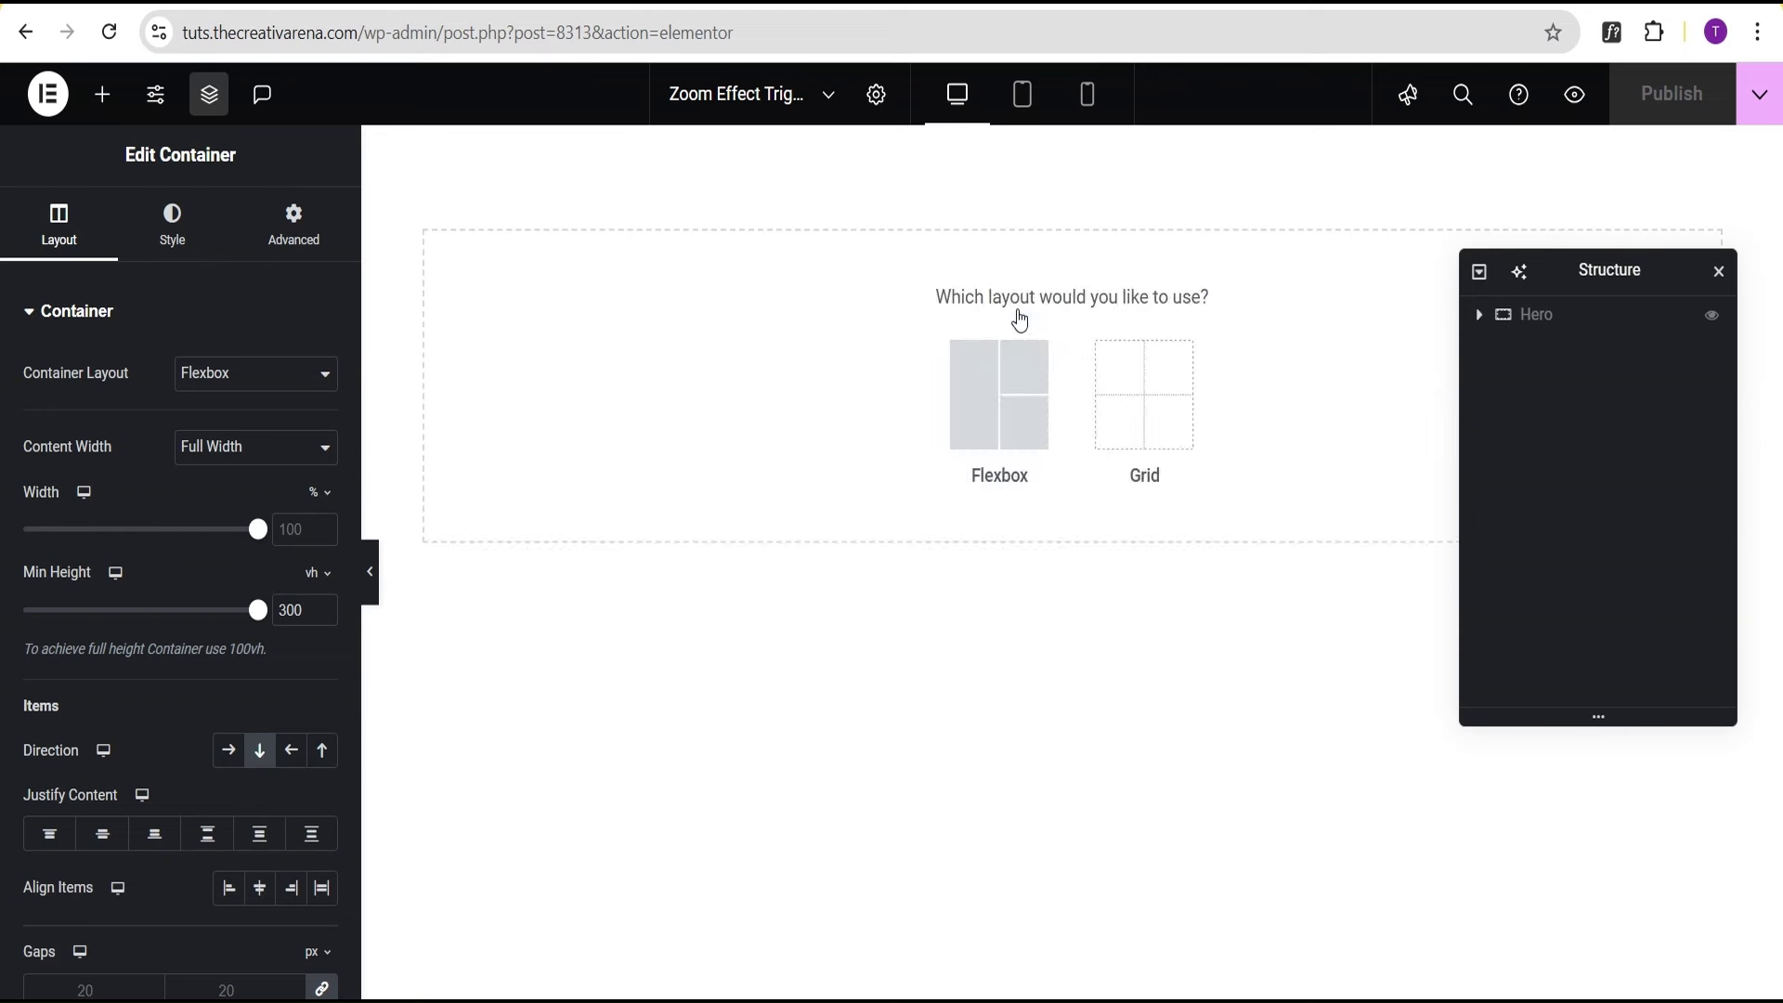
left_click(999, 395)
left_click(768, 386)
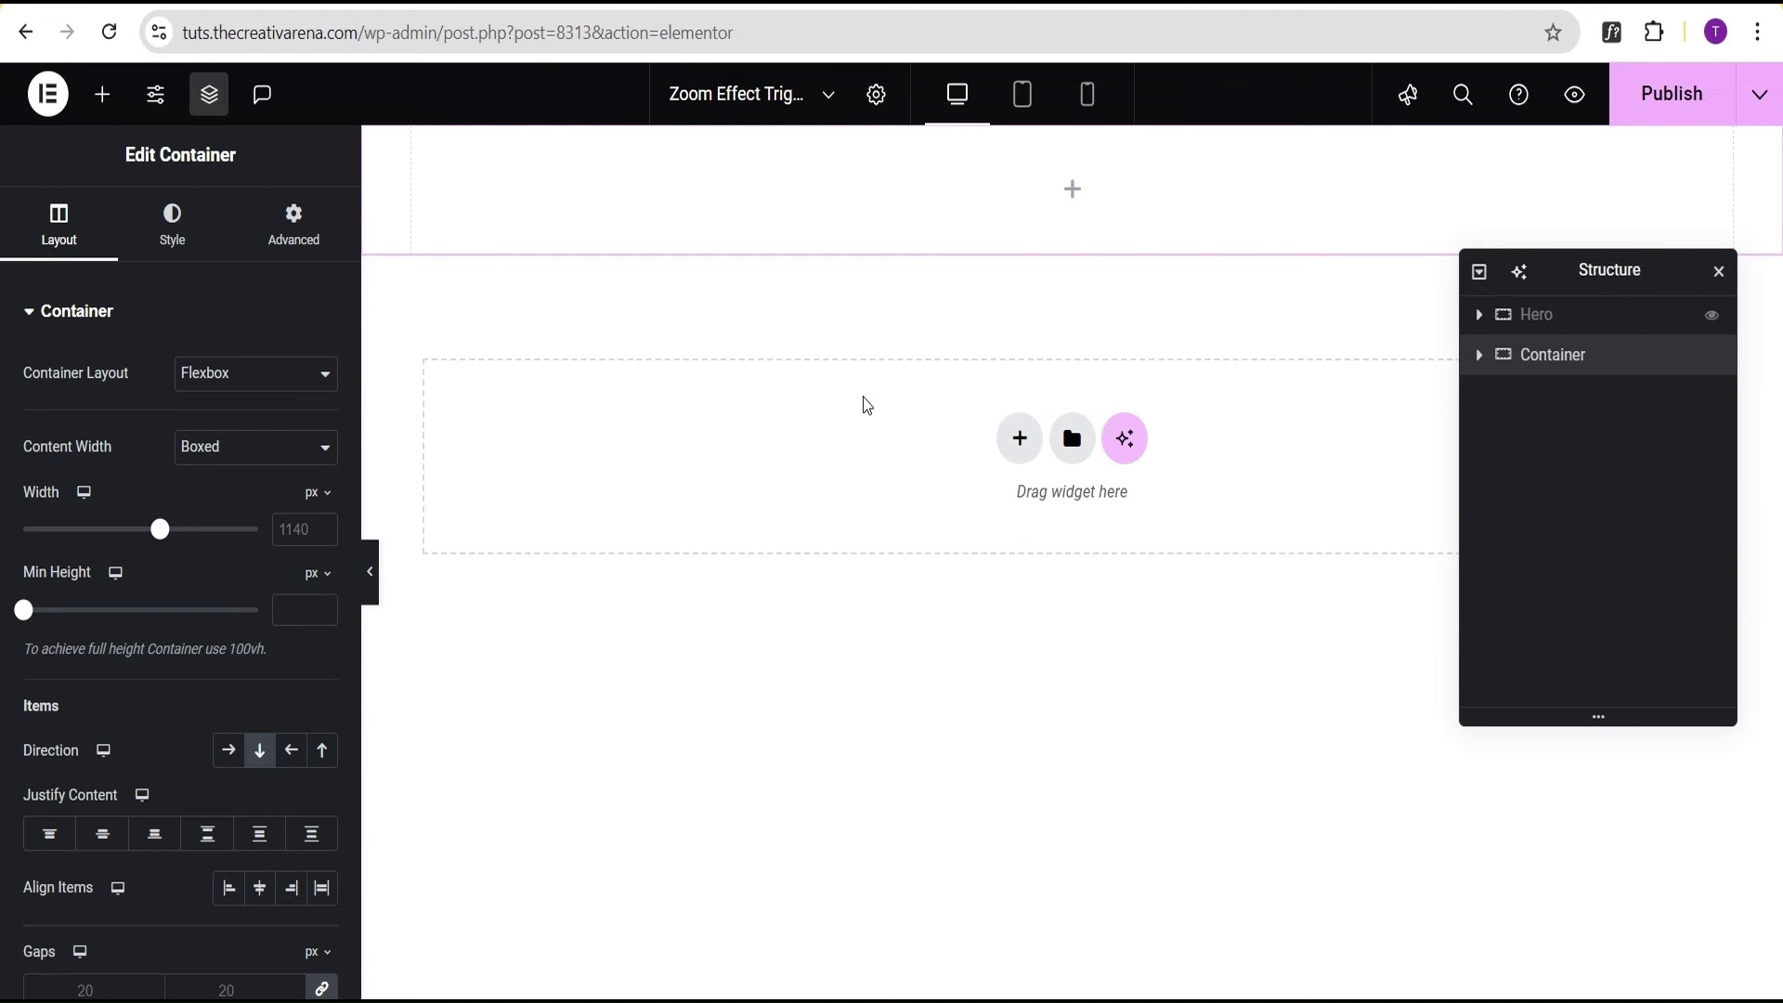
Paste the copied Our Works Container below the empty container and look over its photo gallery
right_click(803, 397)
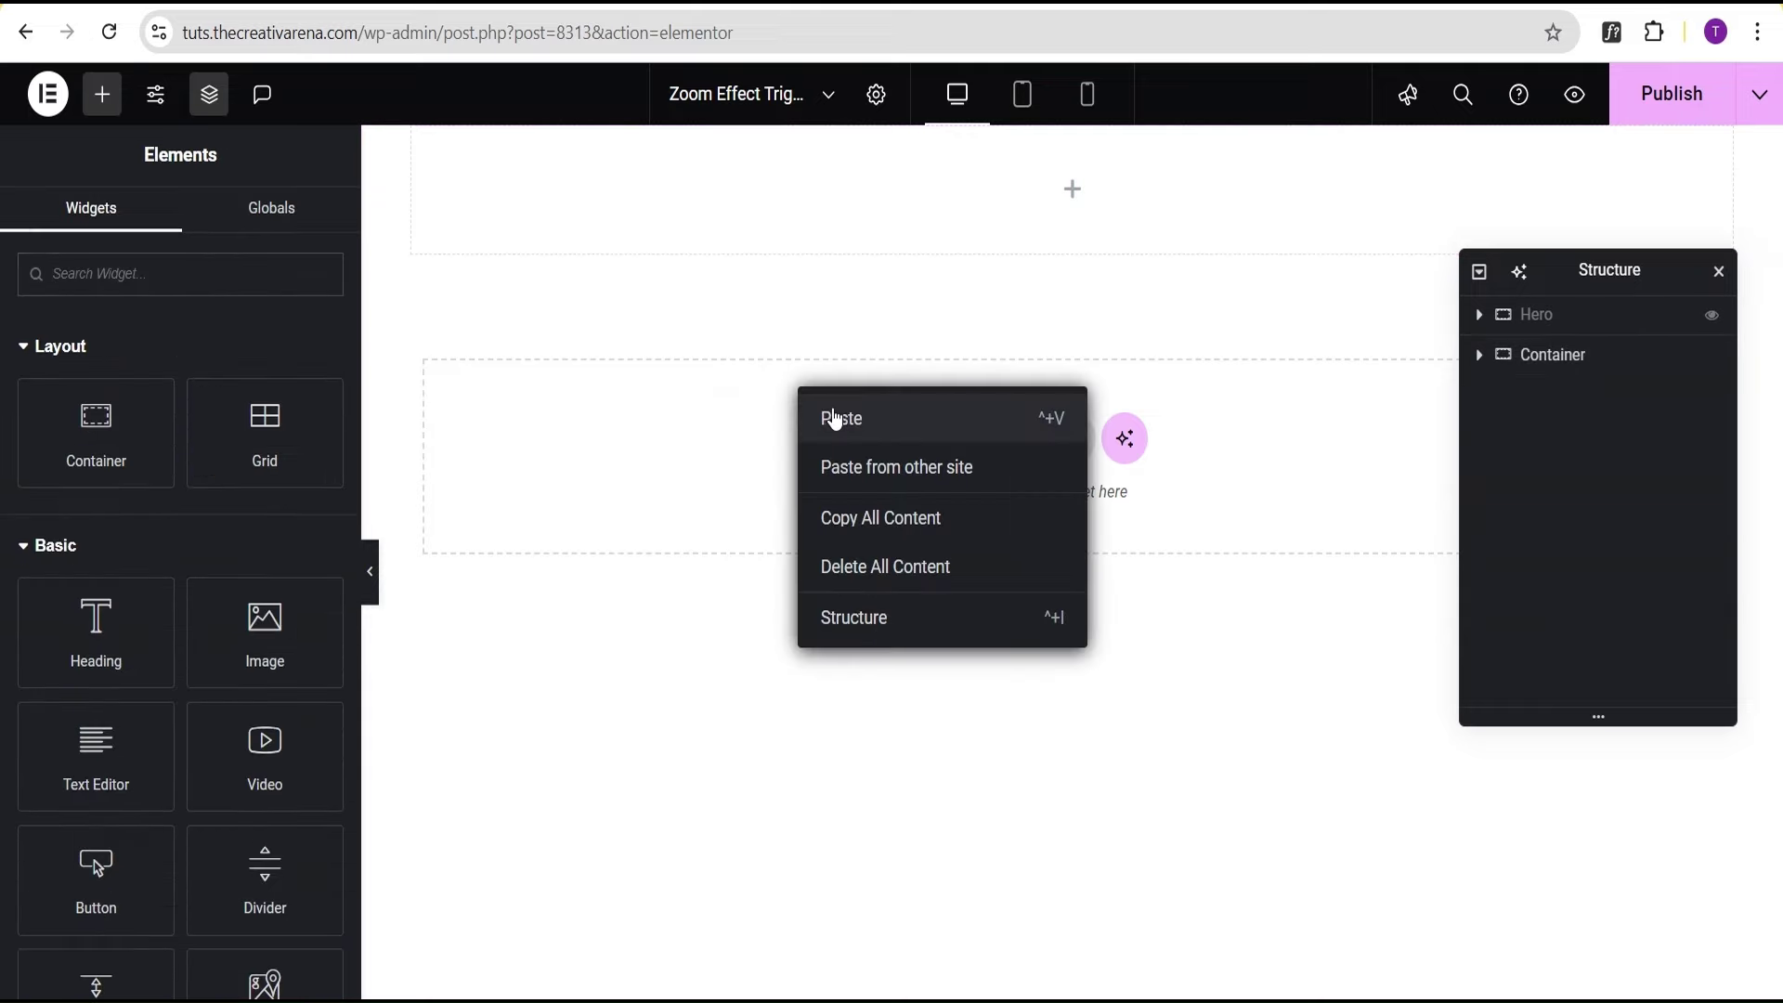
left_click(835, 420)
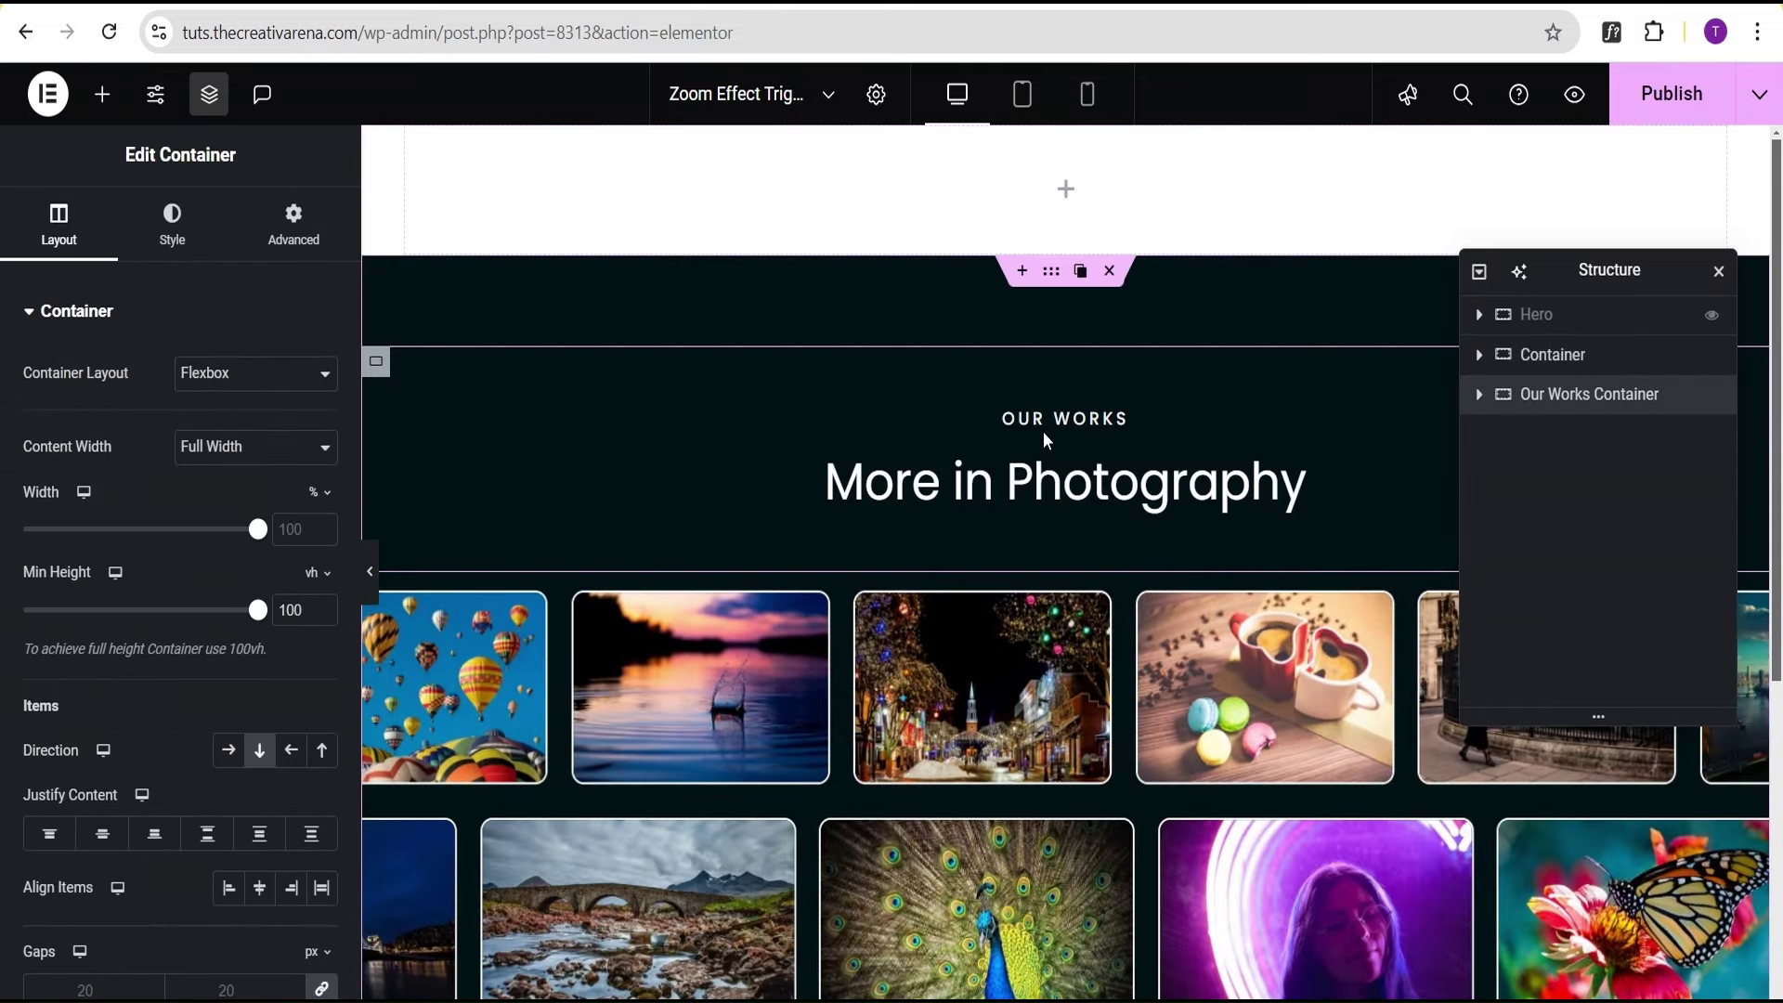
scroll(1042, 484, "down", 5)
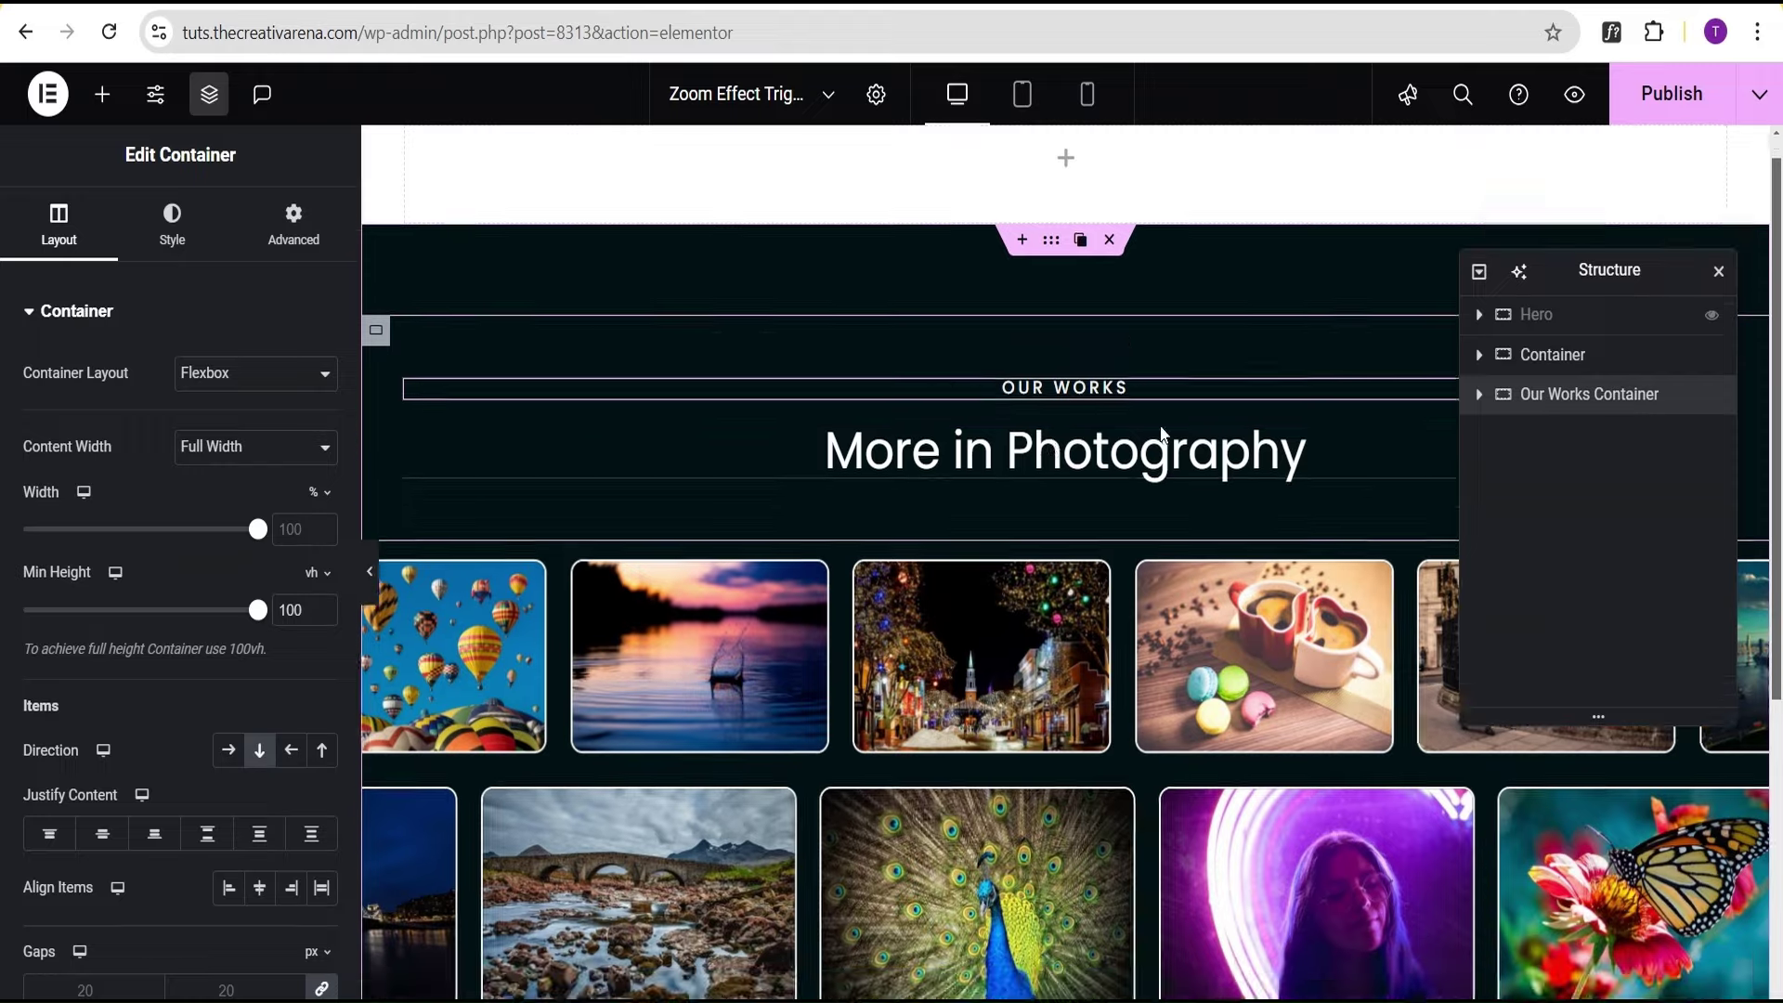
scroll(1115, 418, "up", 4)
scroll(1135, 406, "down", 5)
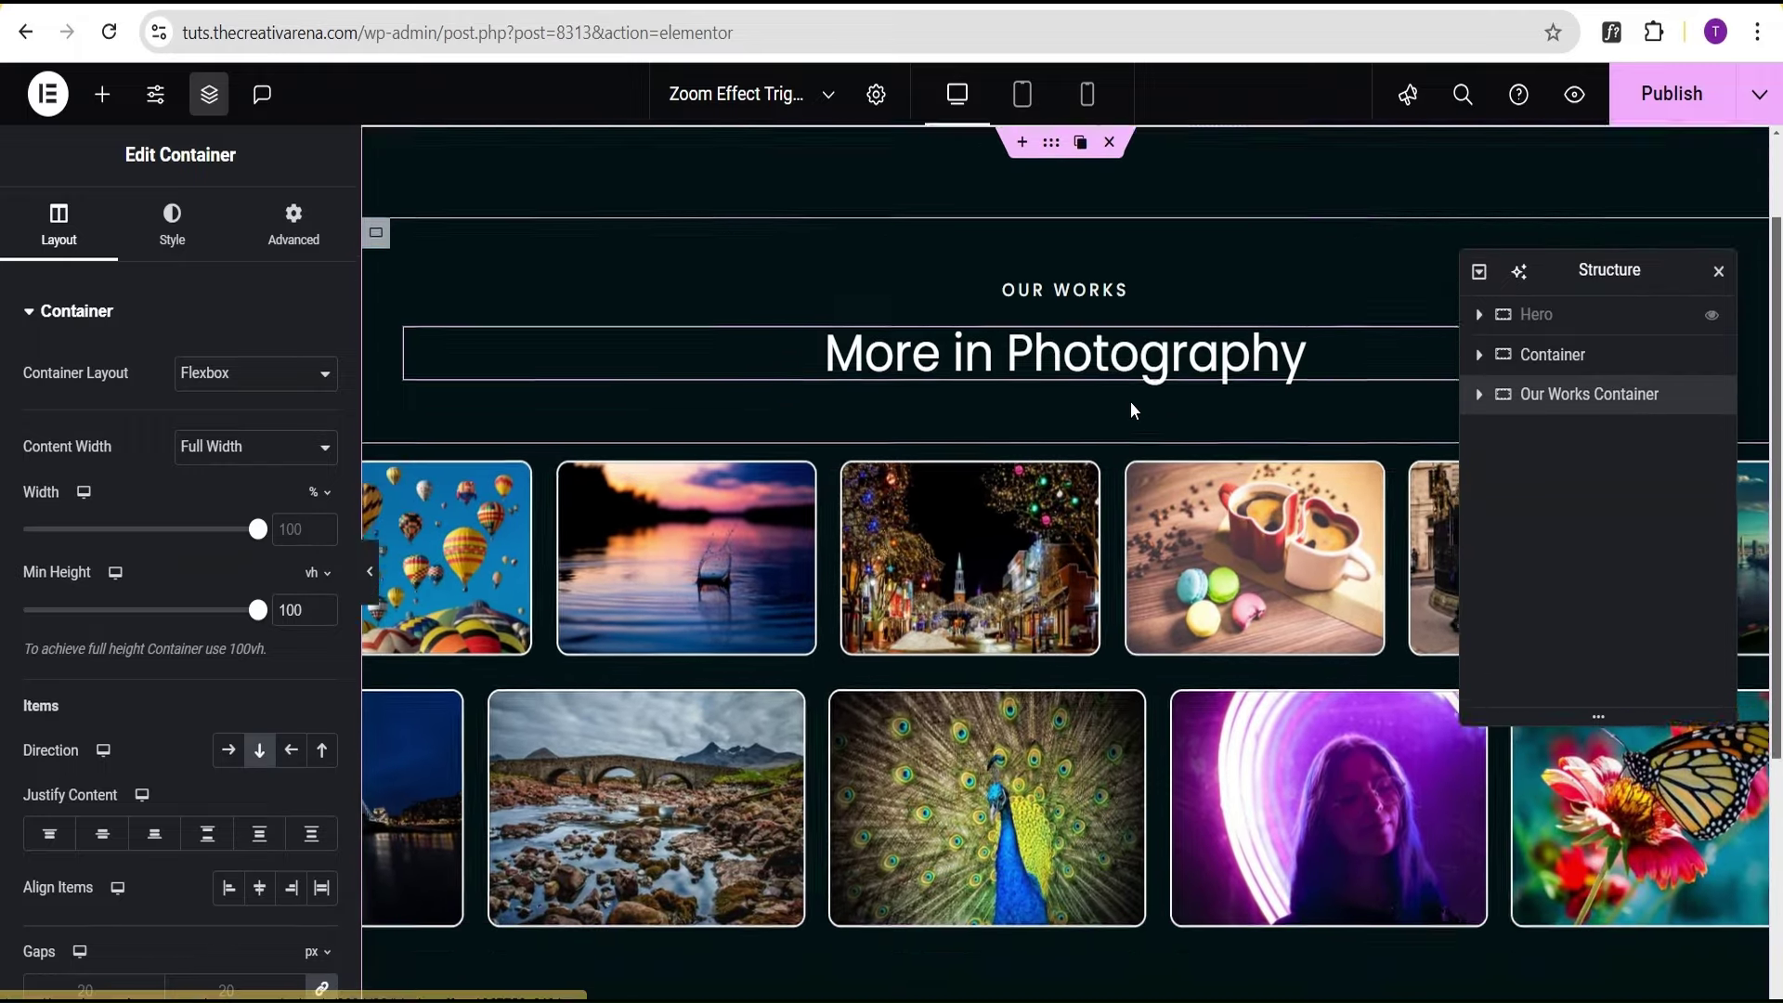
scroll(582, 253, "up", 6)
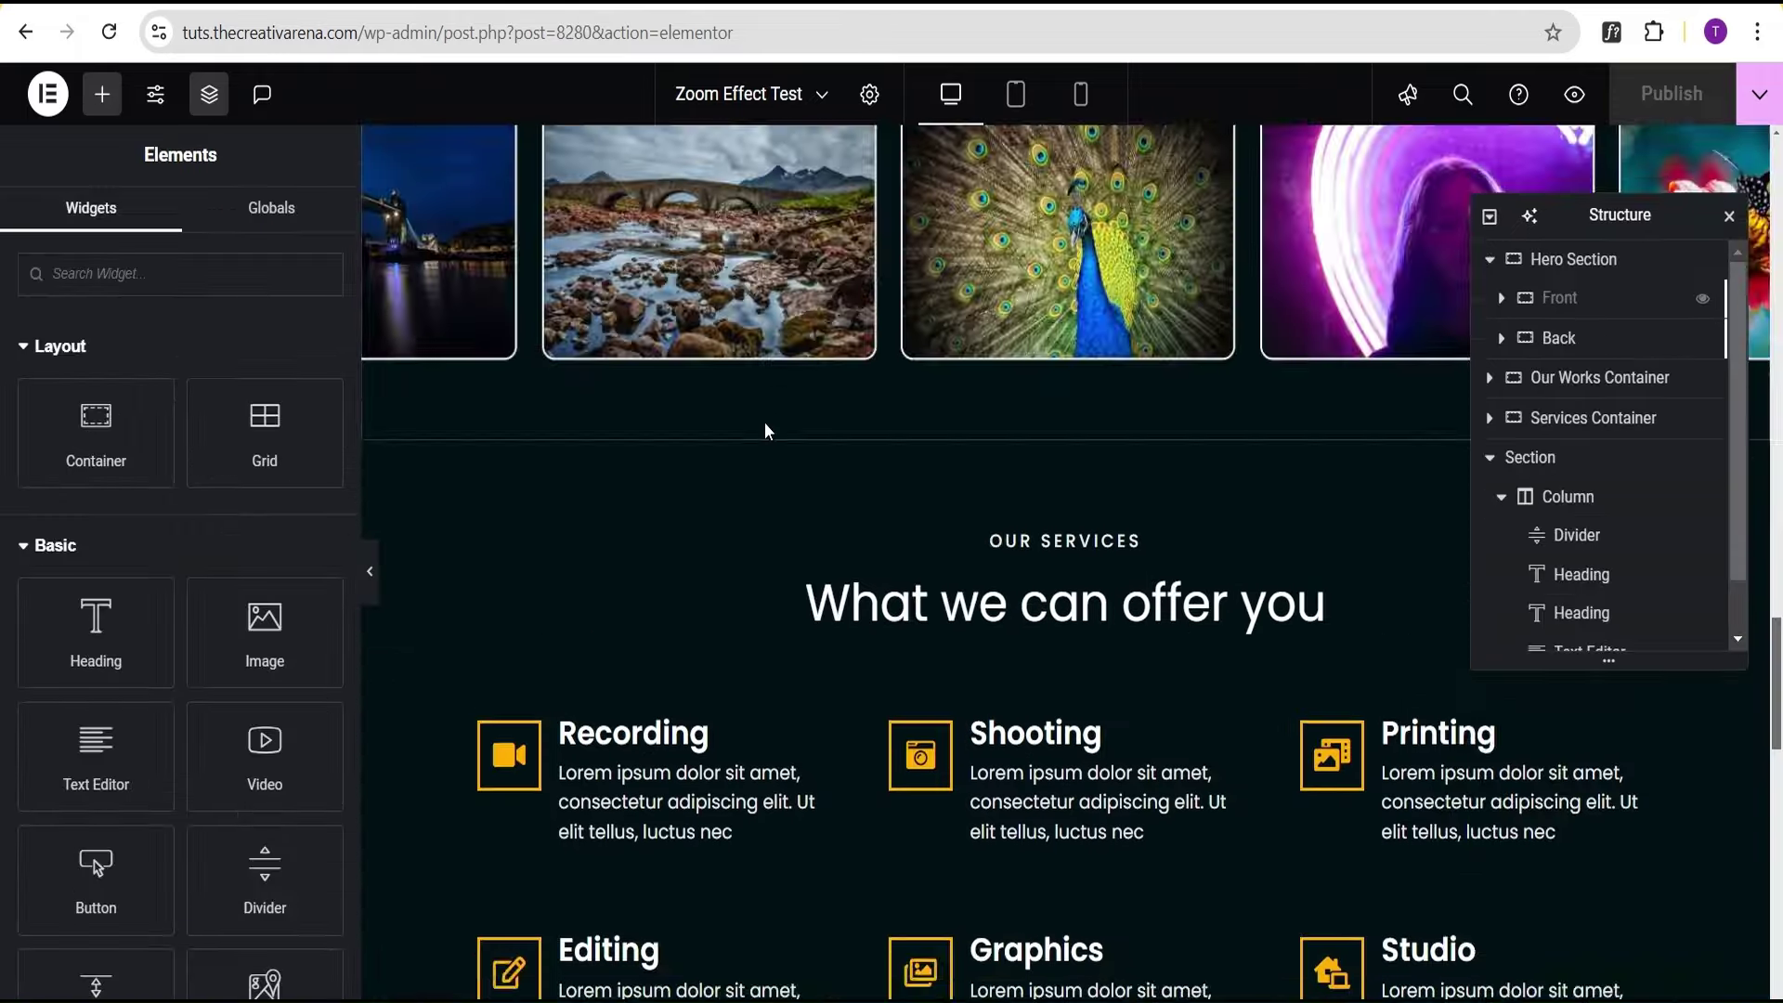
Copy the Services Container from the Zoom Effect Test page and paste it below the Our Works Container
scroll(900, 338, "down", 3)
scroll(1017, 348, "up", 2)
right_click(1047, 327)
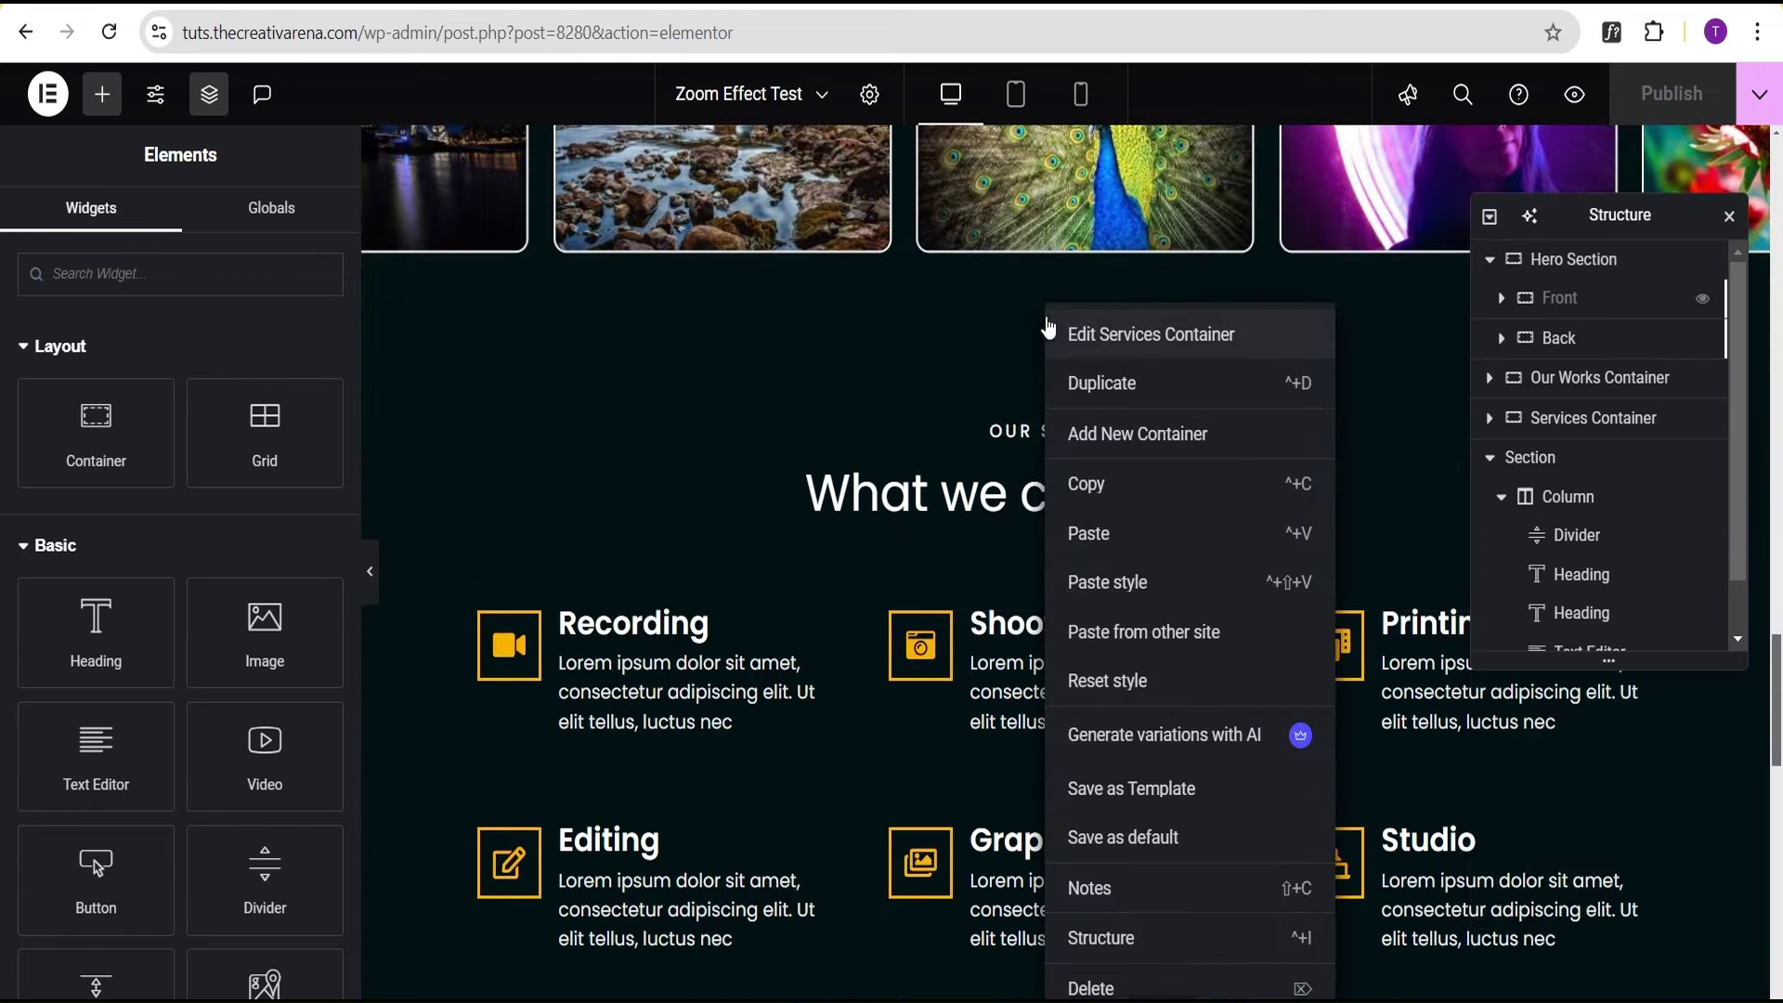
left_click(1083, 482)
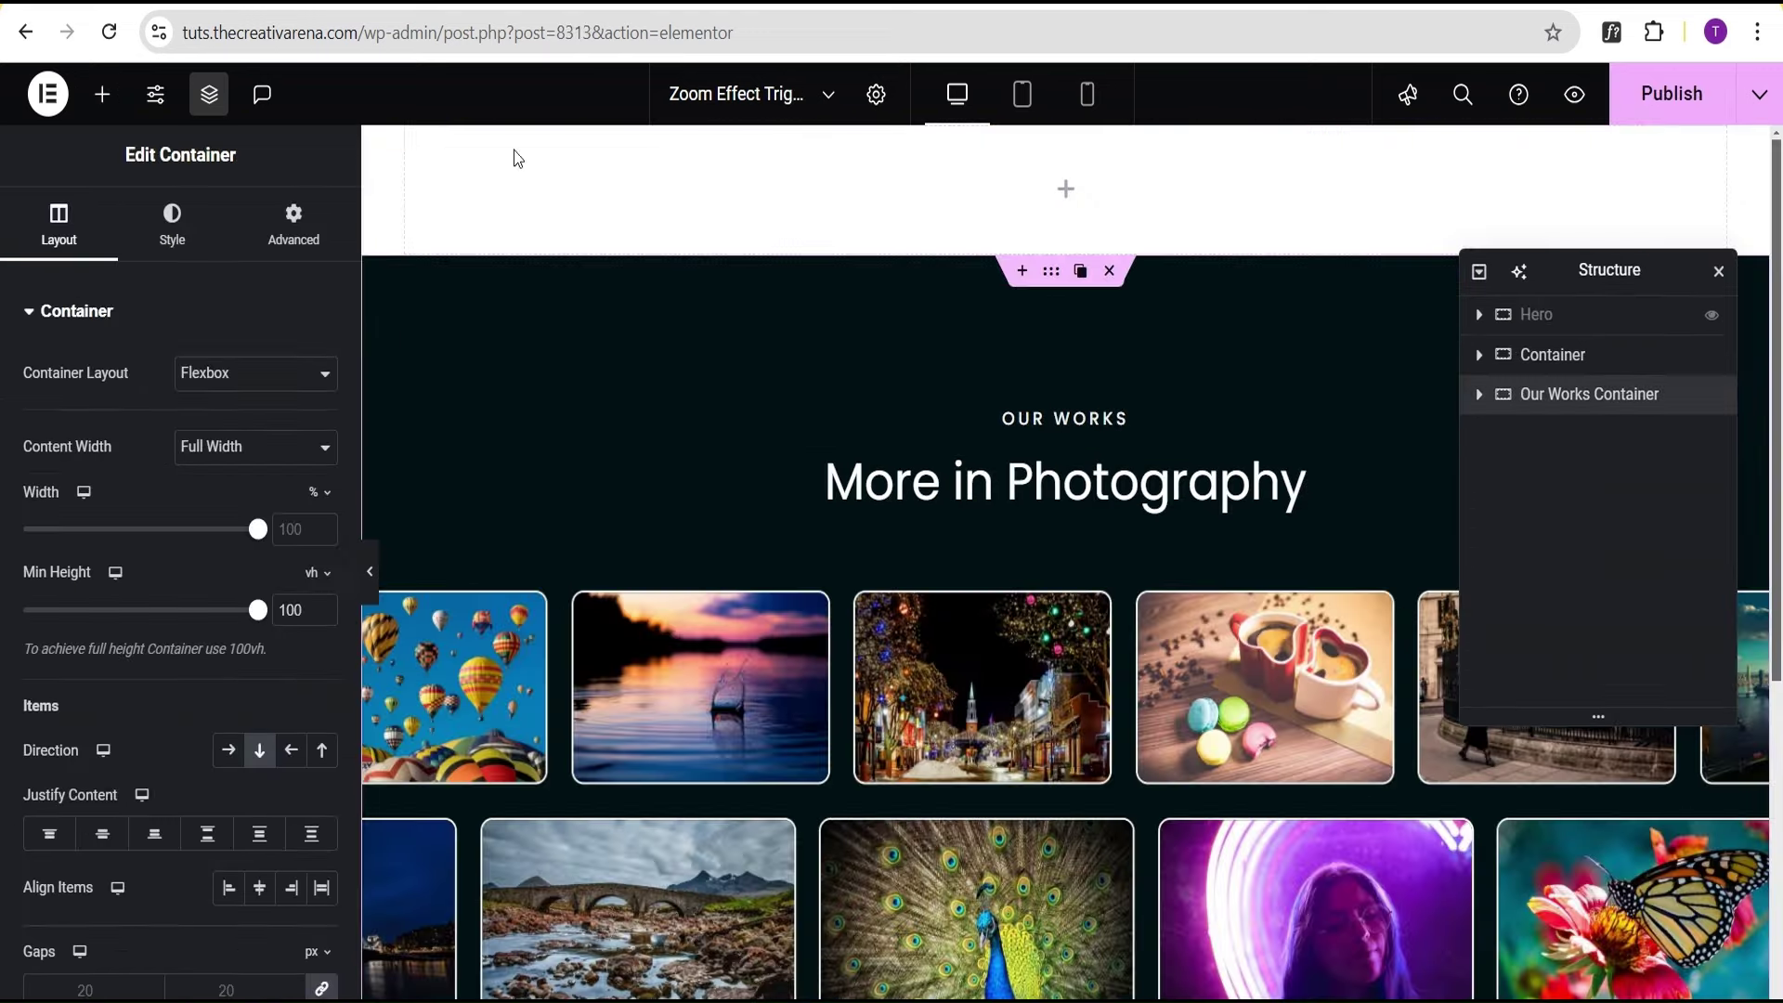
scroll(795, 847, "down", 5)
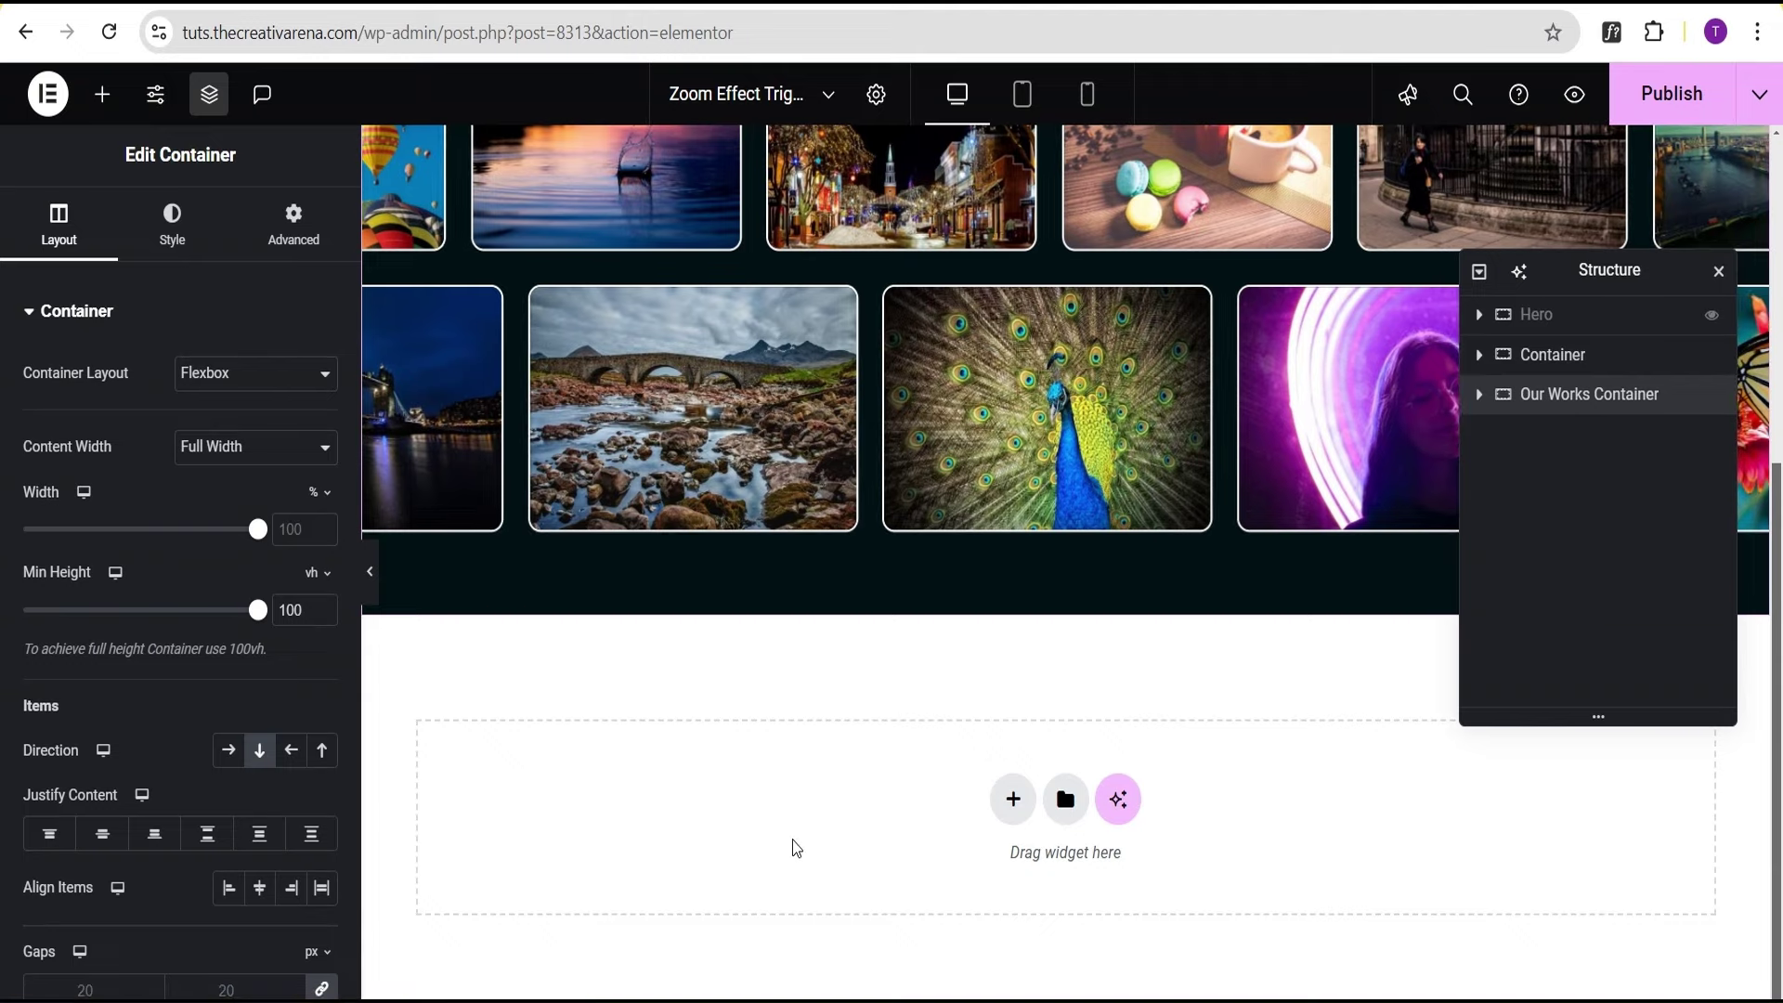
right_click(793, 840)
left_click(846, 801)
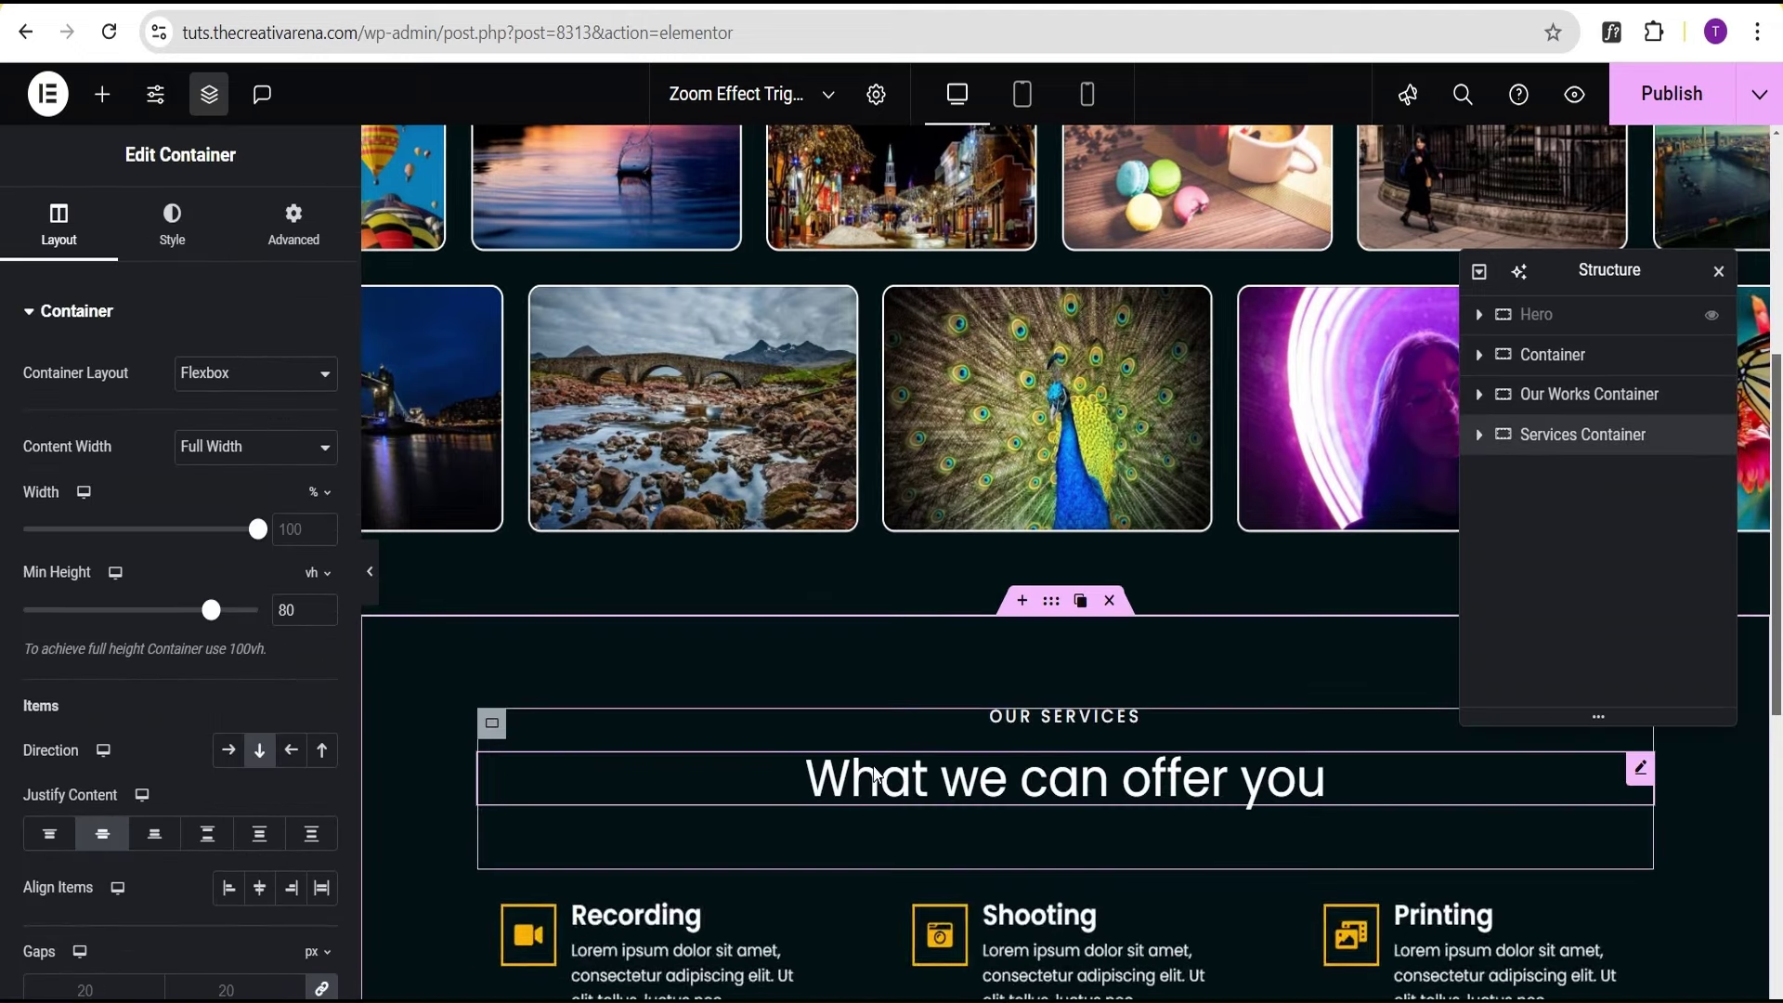
scroll(841, 747, "down", 5)
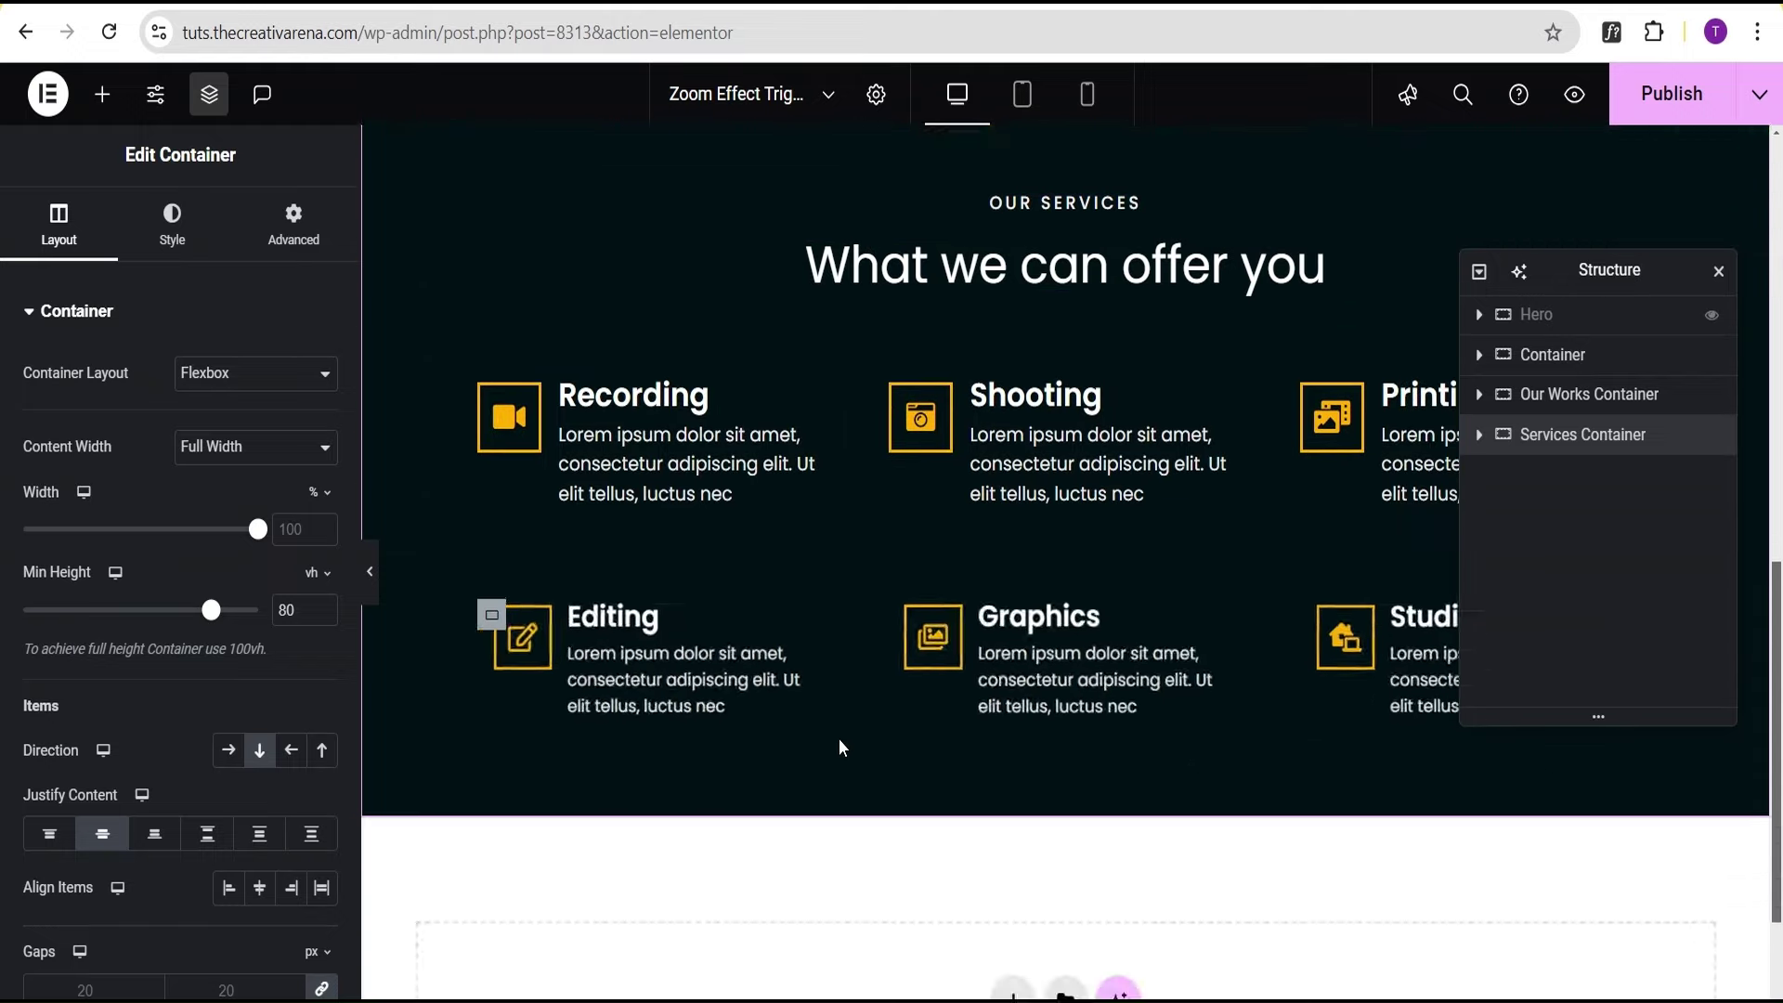
scroll(830, 744, "up", 4)
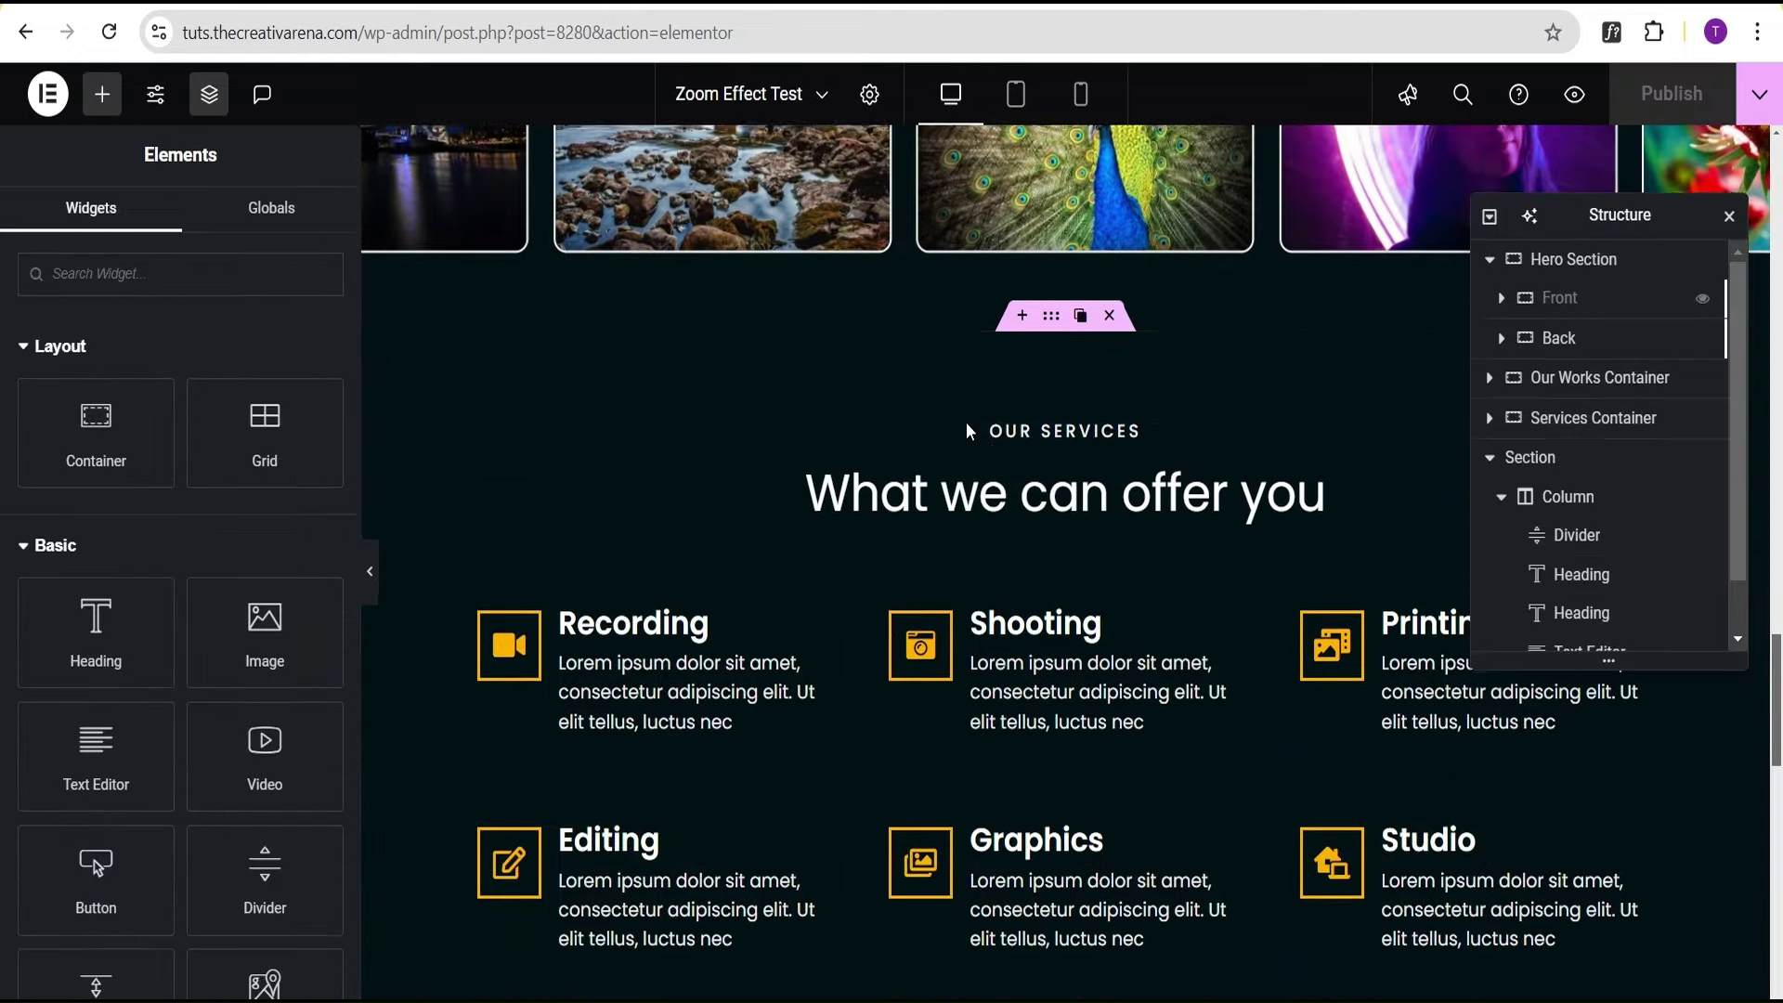
Copy the hire-and-contact section from the Zoom Effect Test page and paste it below the Services Container
scroll(973, 431, "down", 7)
right_click(1049, 385)
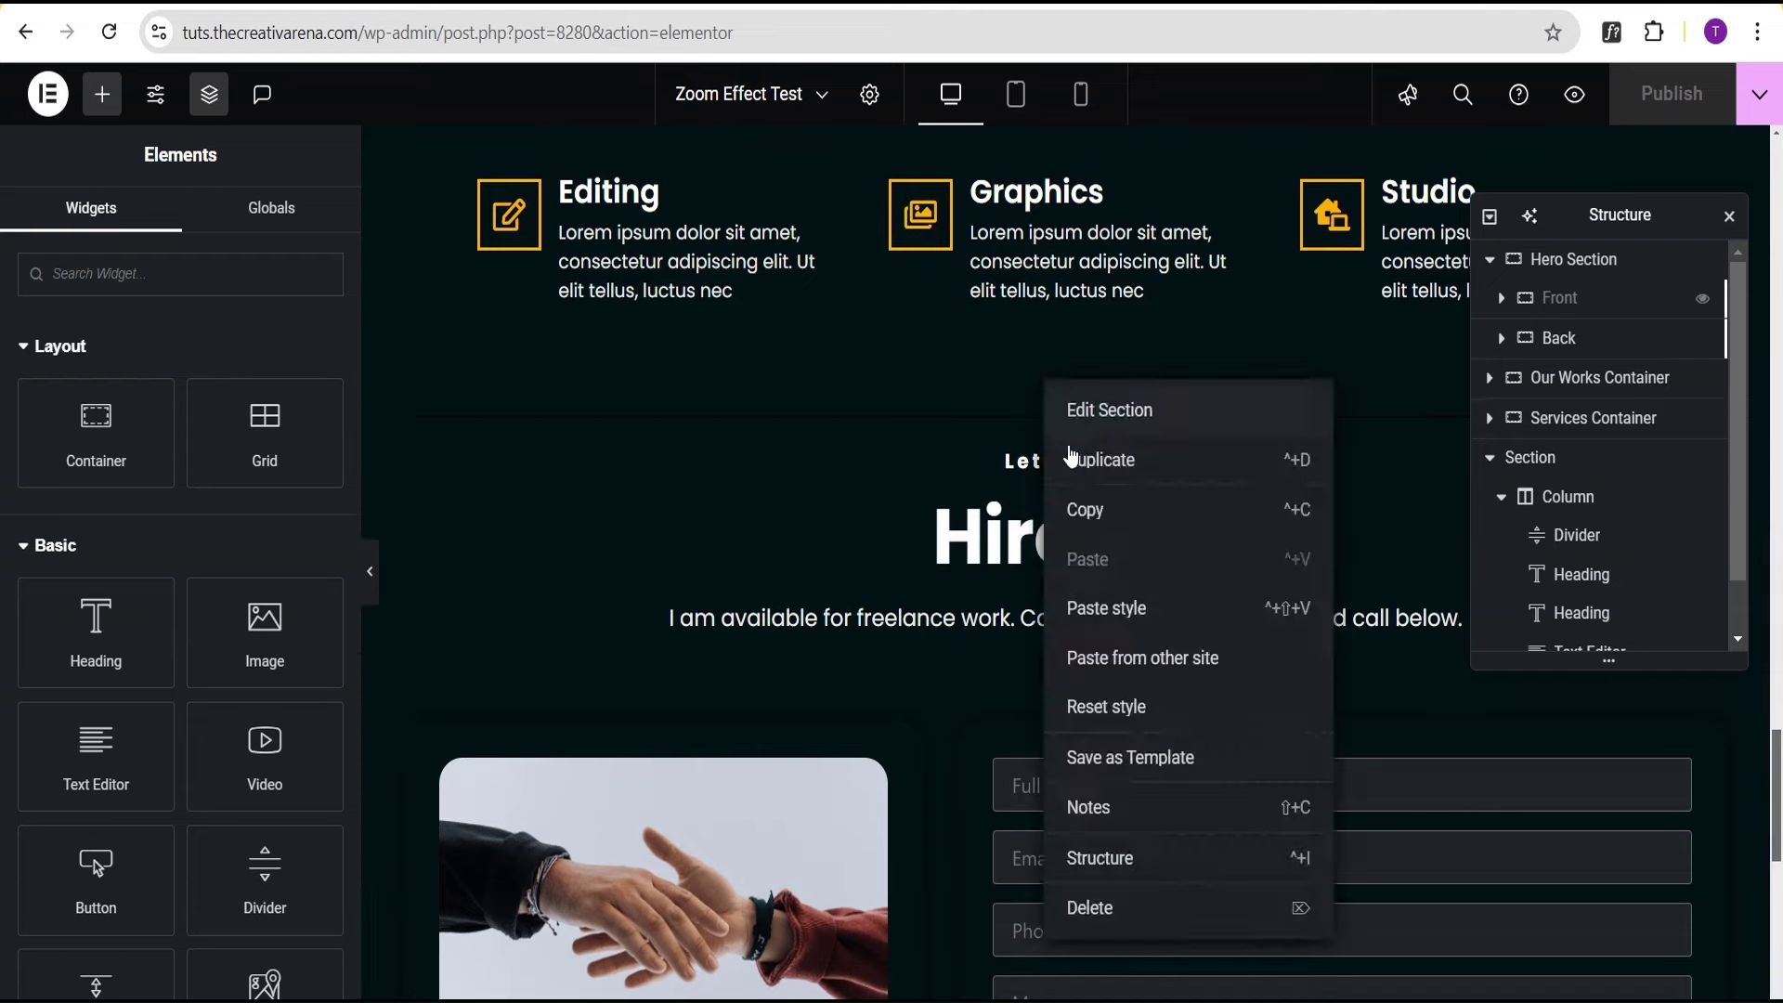
left_click(1075, 505)
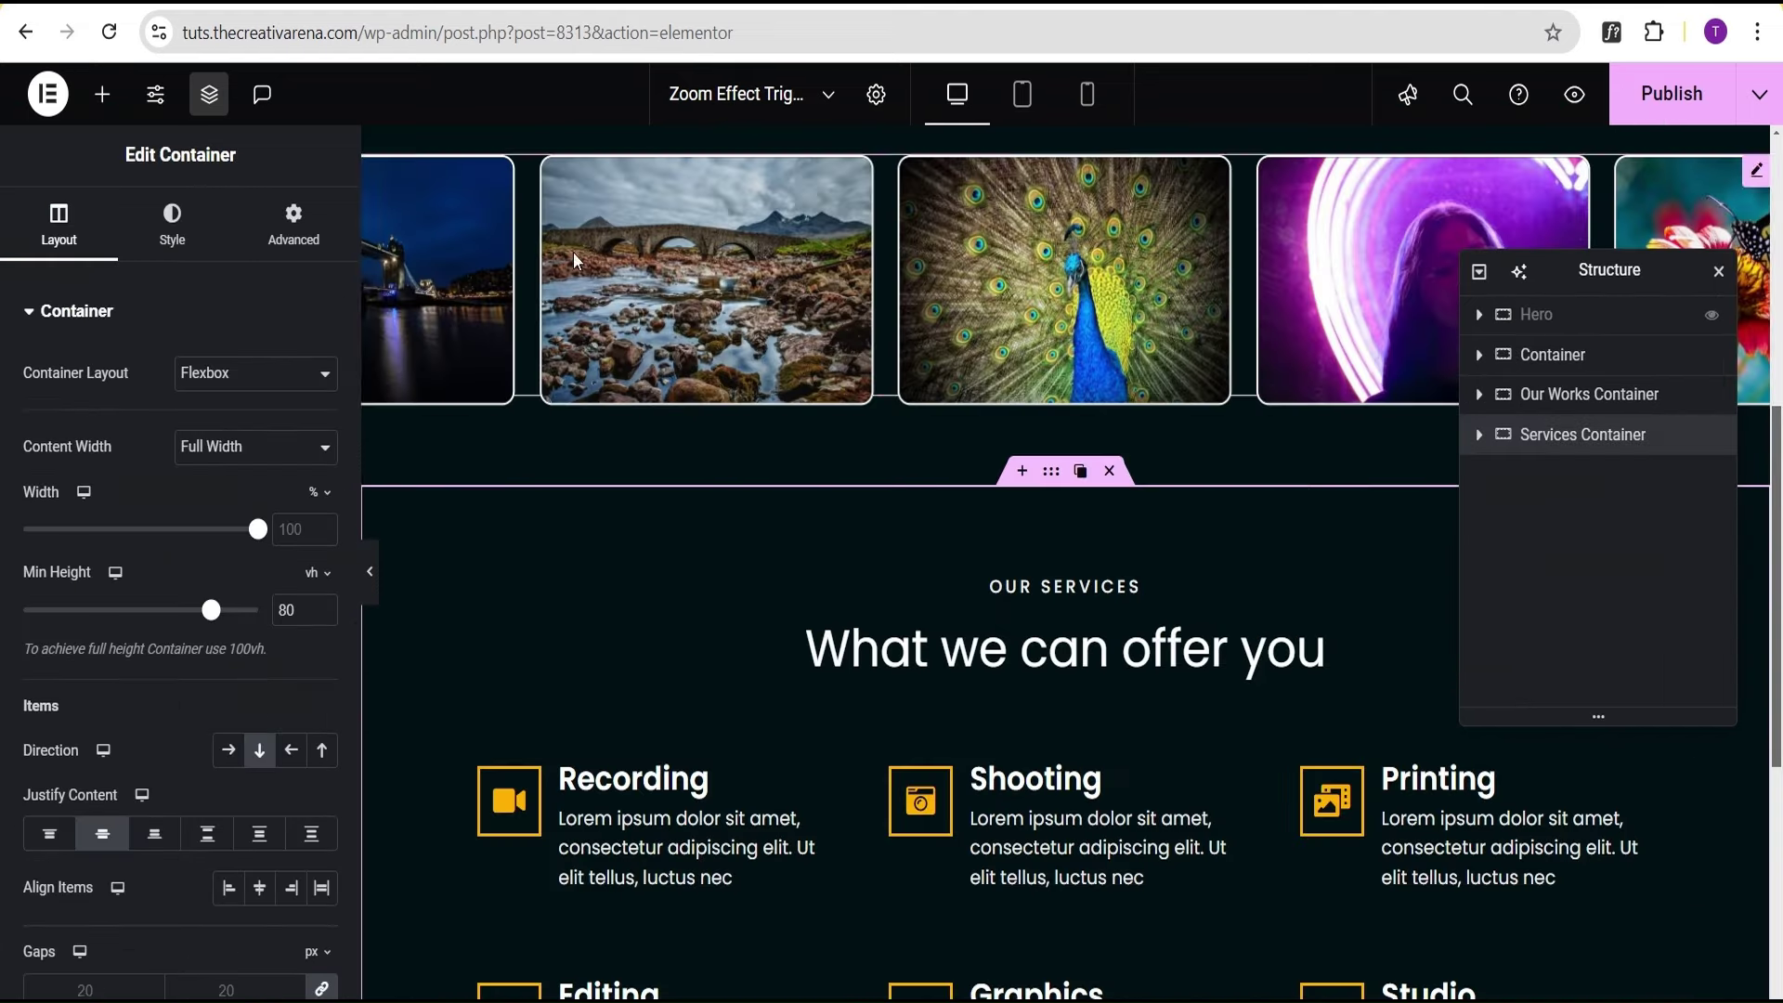
scroll(795, 576, "down", 5)
right_click(756, 766)
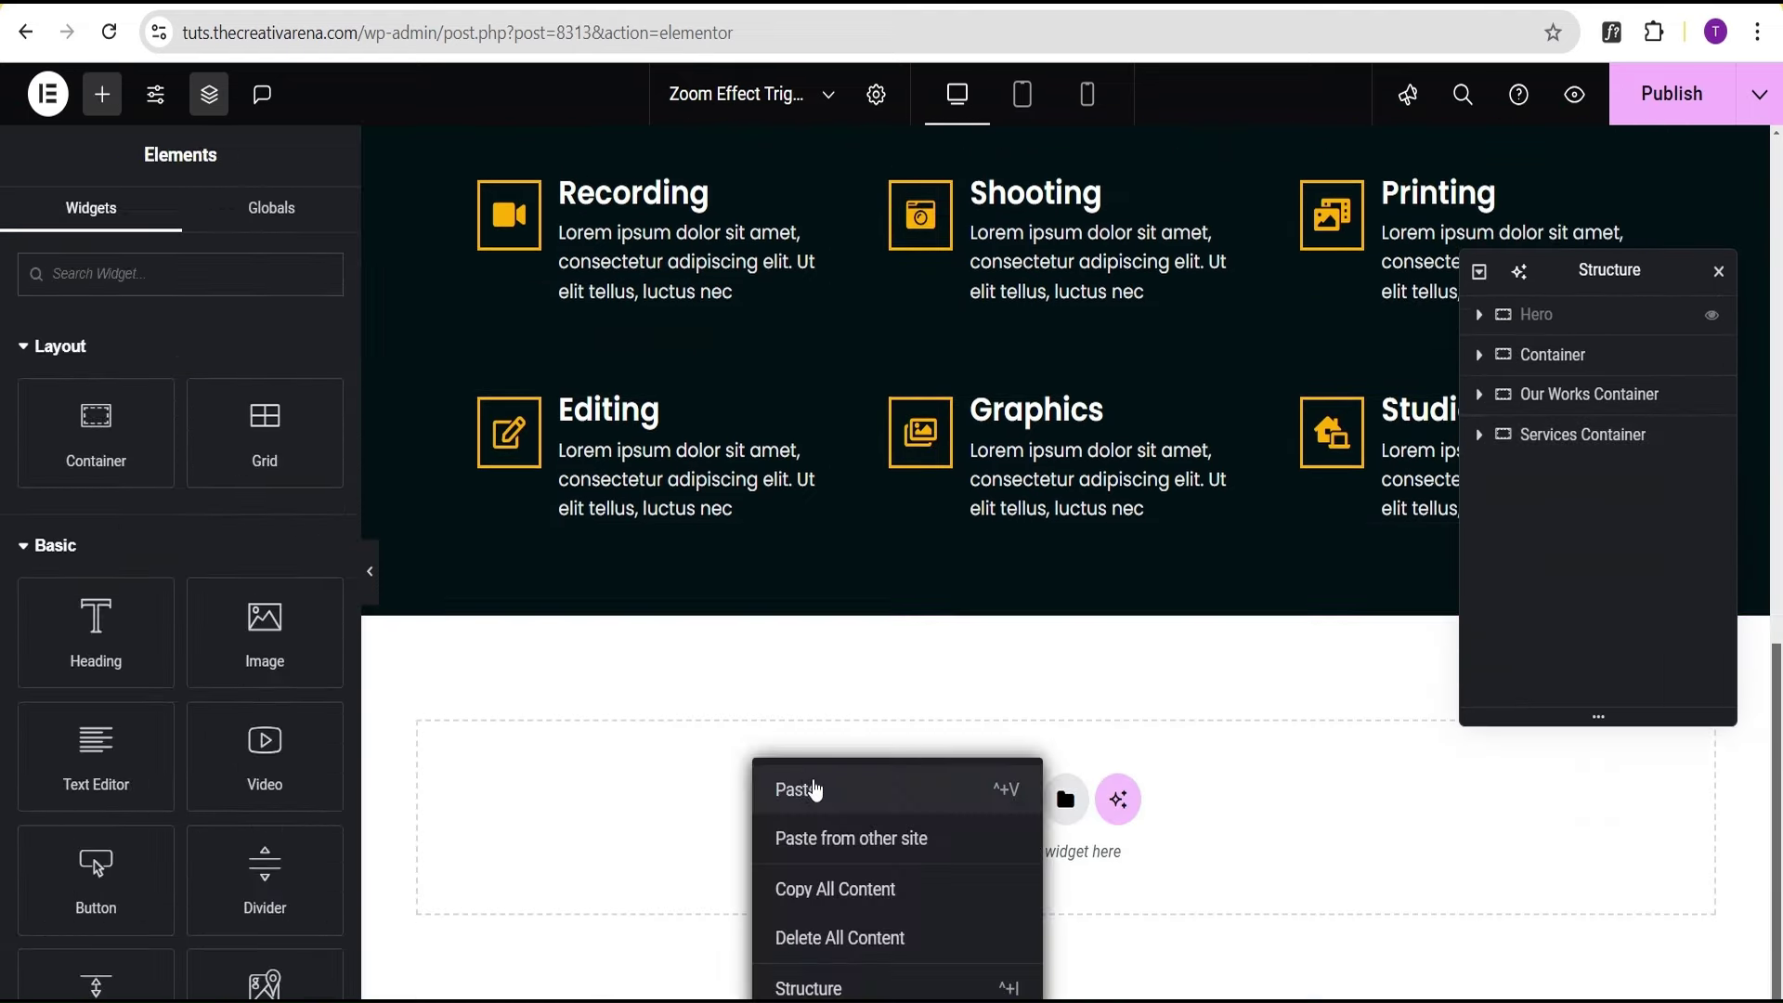
left_click(814, 789)
scroll(1134, 559, "up", 4)
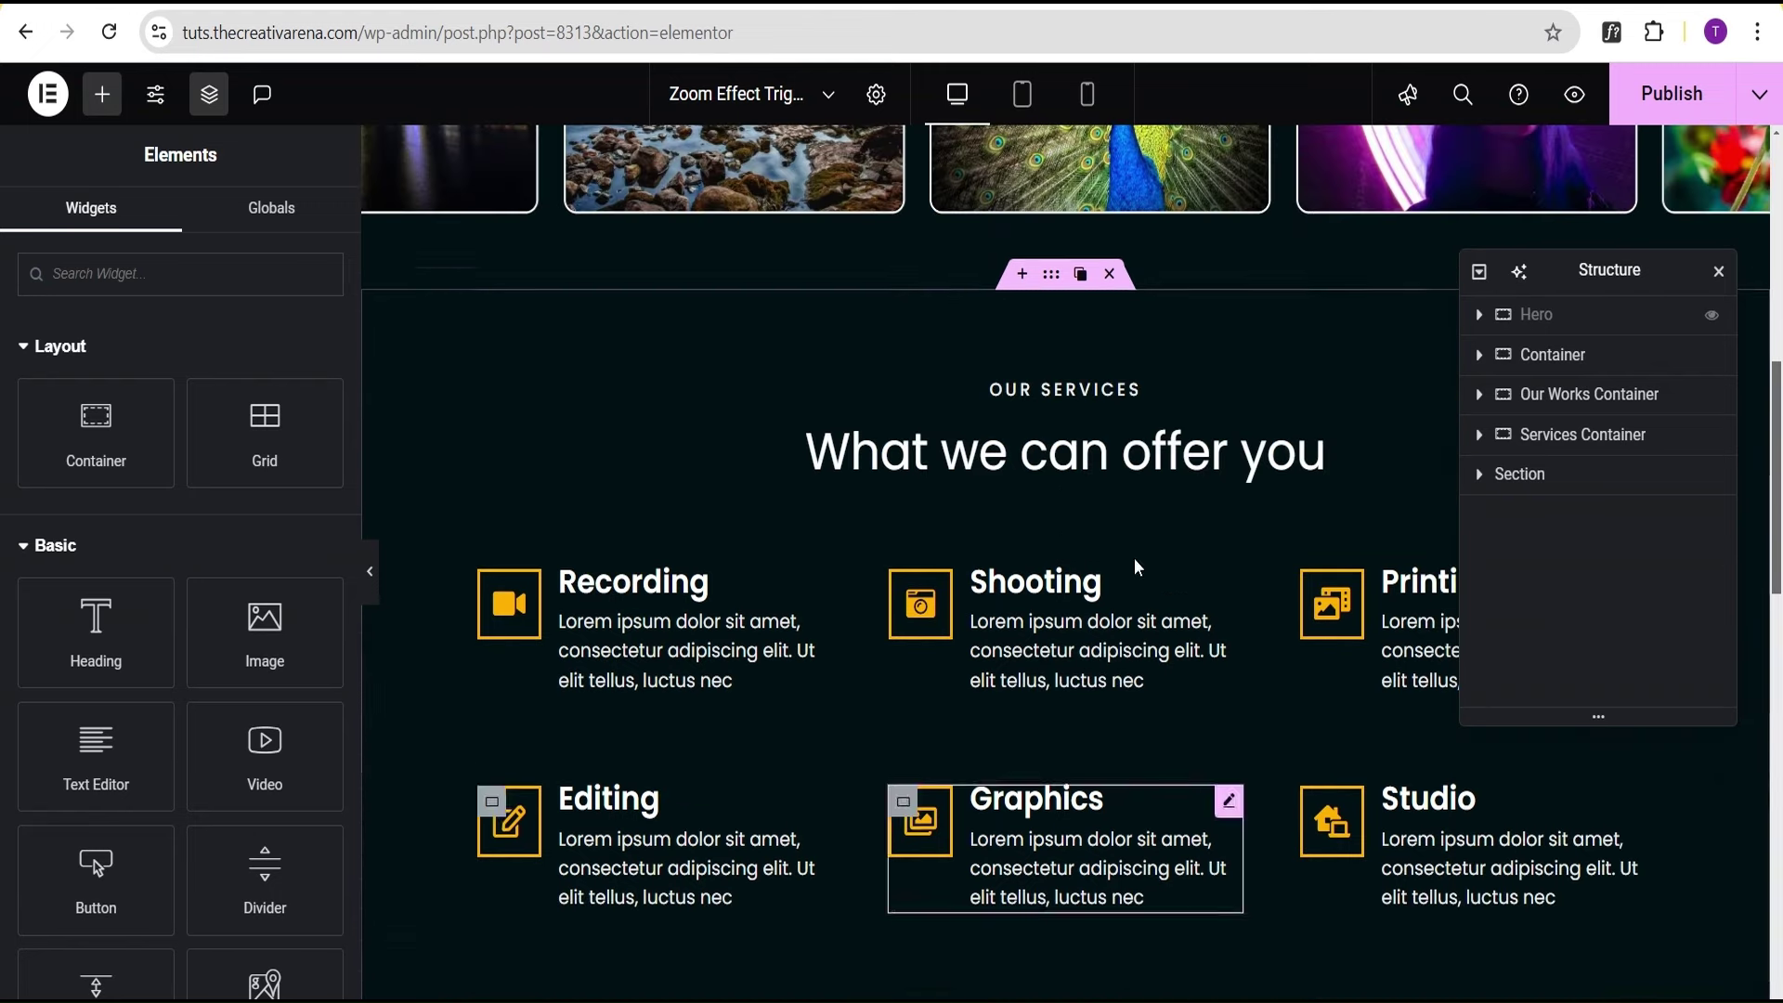
Preview the page and examine how the hero zooms through the lens to the Back layer and leads into the Our Works section
scroll(1134, 559, "up", 5)
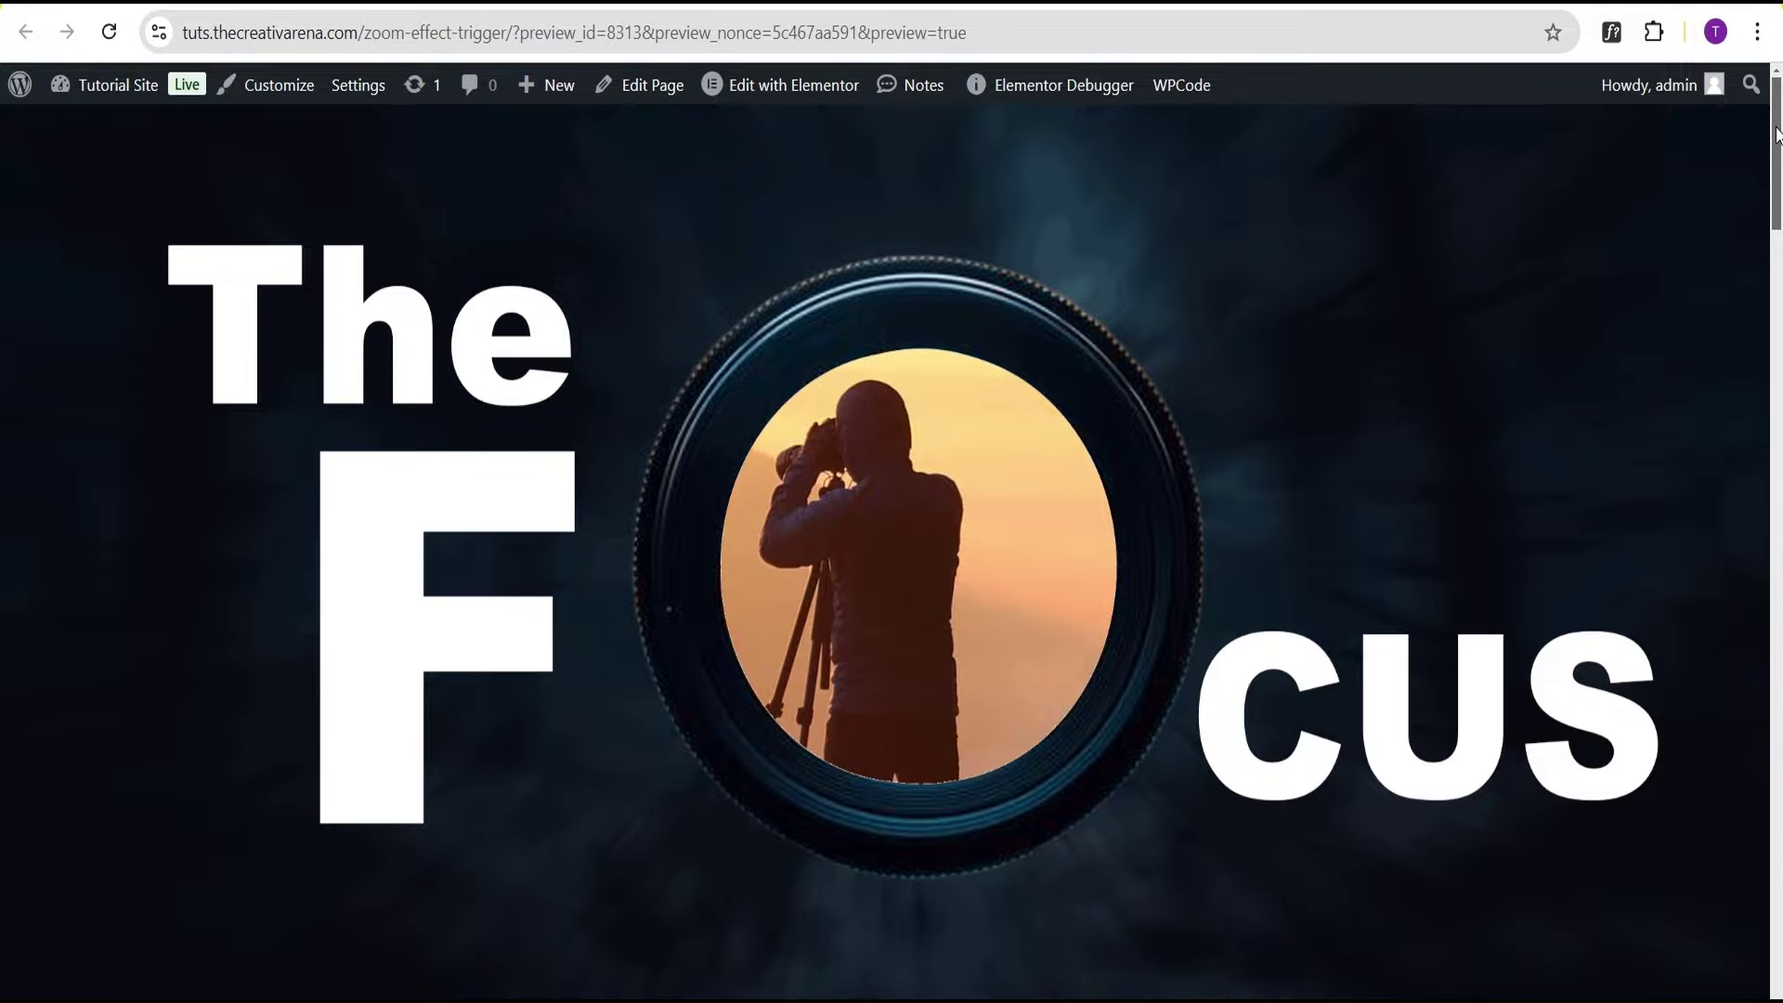
mouse_move(1777, 135)
left_mouse_down()
mouse_move(1777, 929)
mouse_move(1778, 126)
left_mouse_up()
scroll(1129, 175, "down", 5)
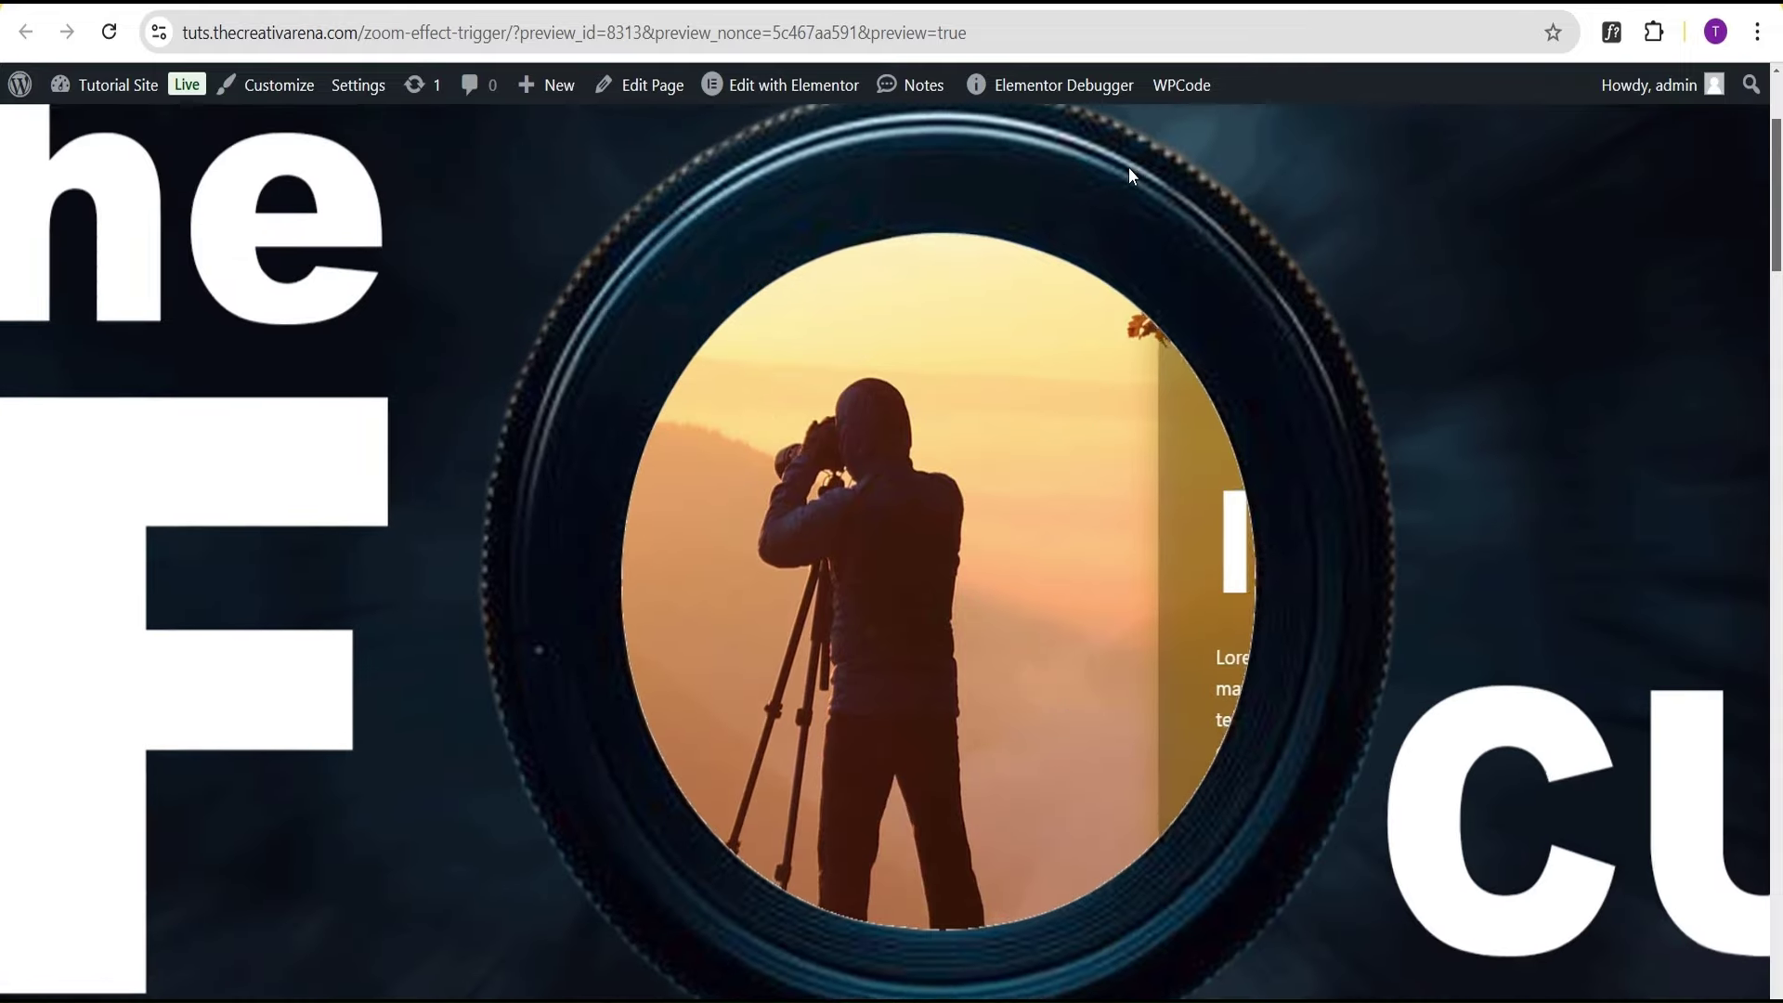
scroll(1129, 174, "down", 3)
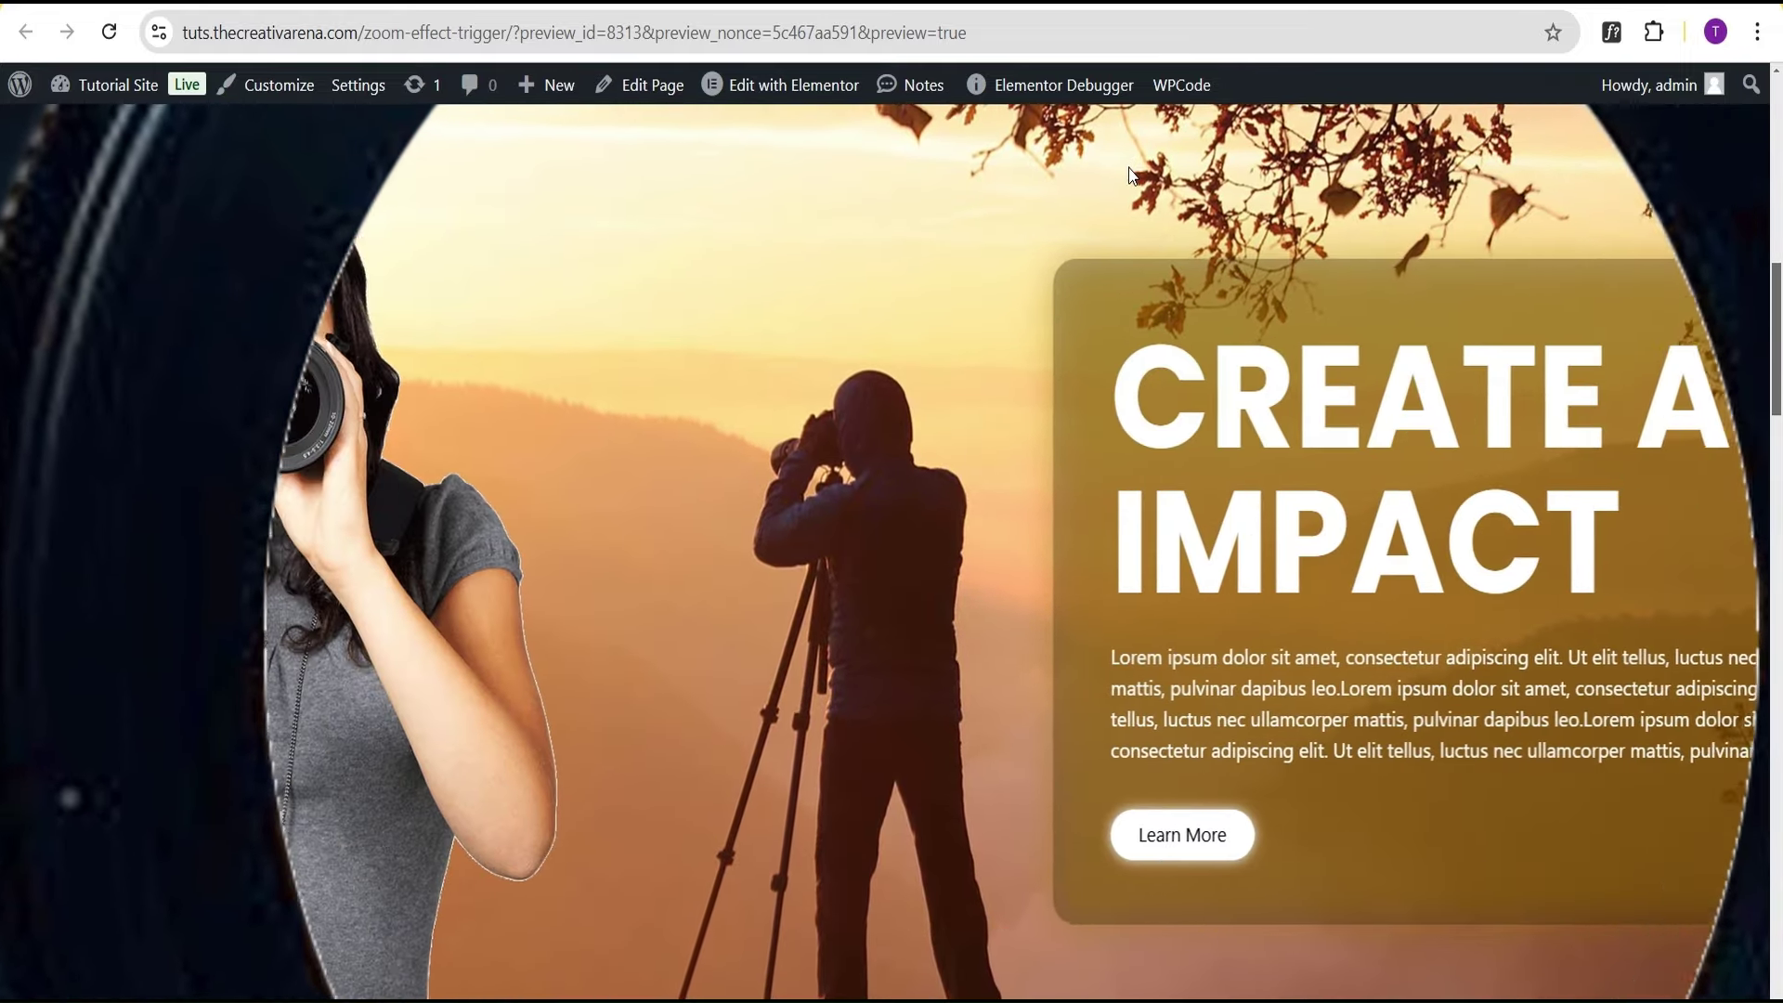
scroll(1129, 167, "down", 3)
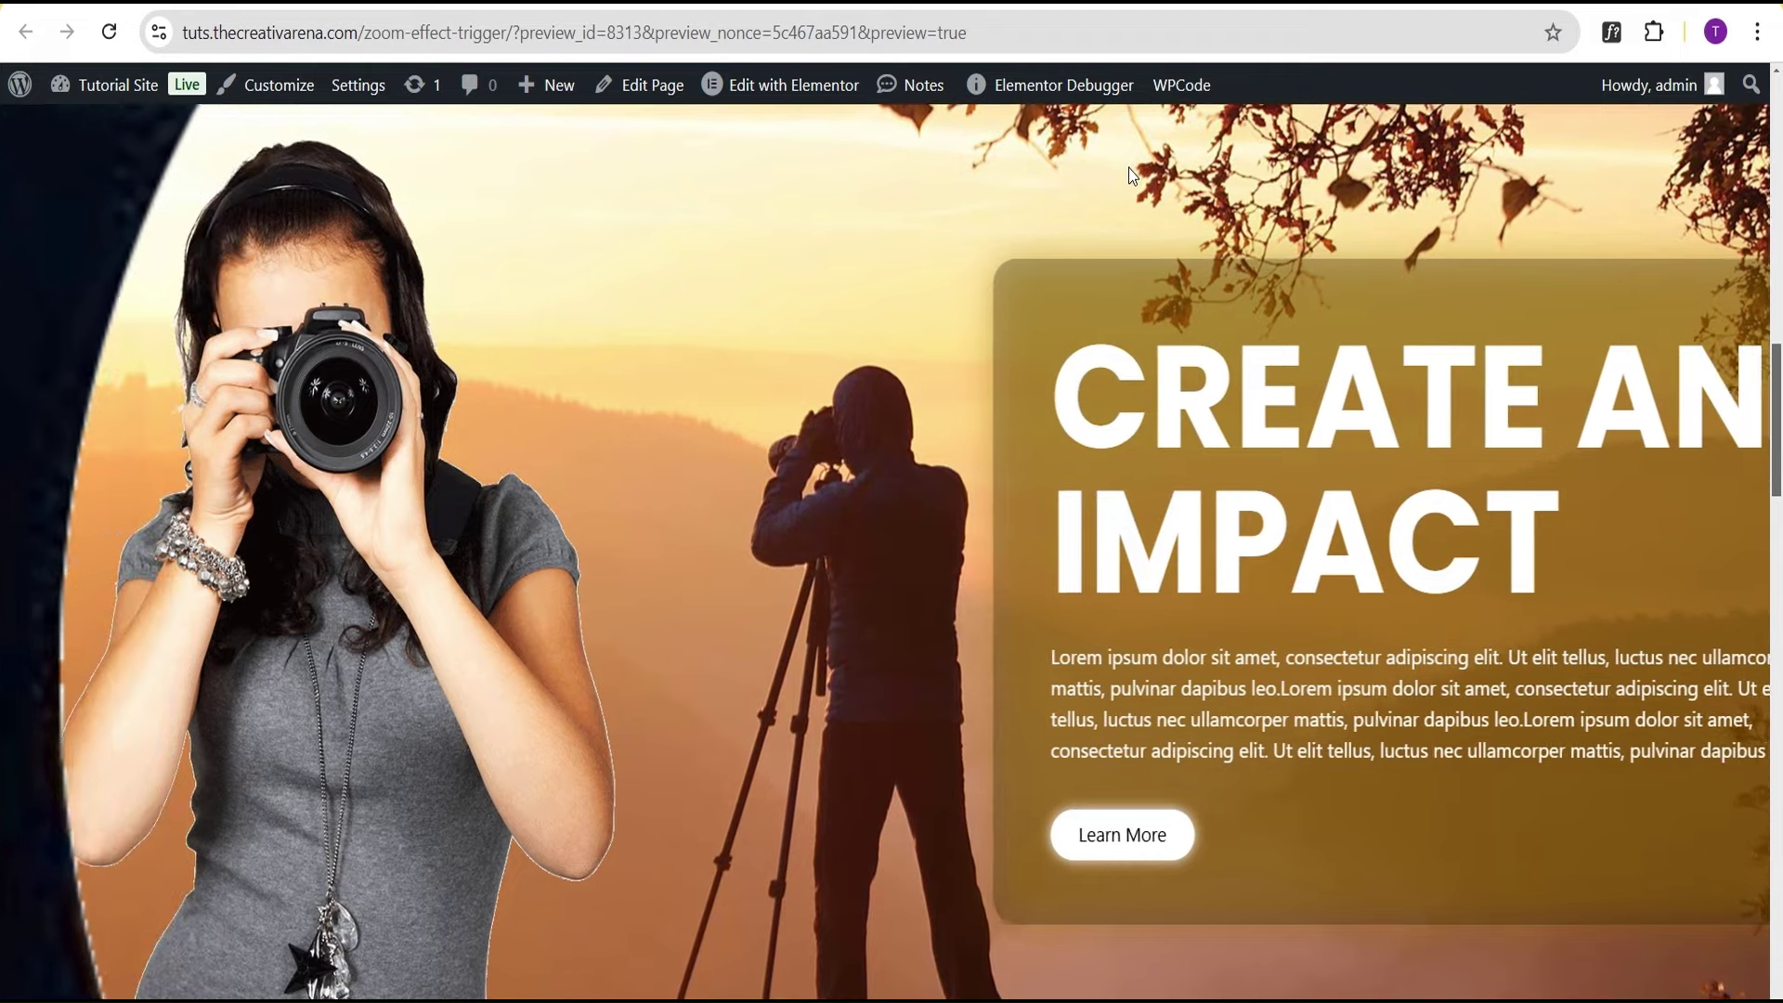
scroll(1128, 169, "down", 8)
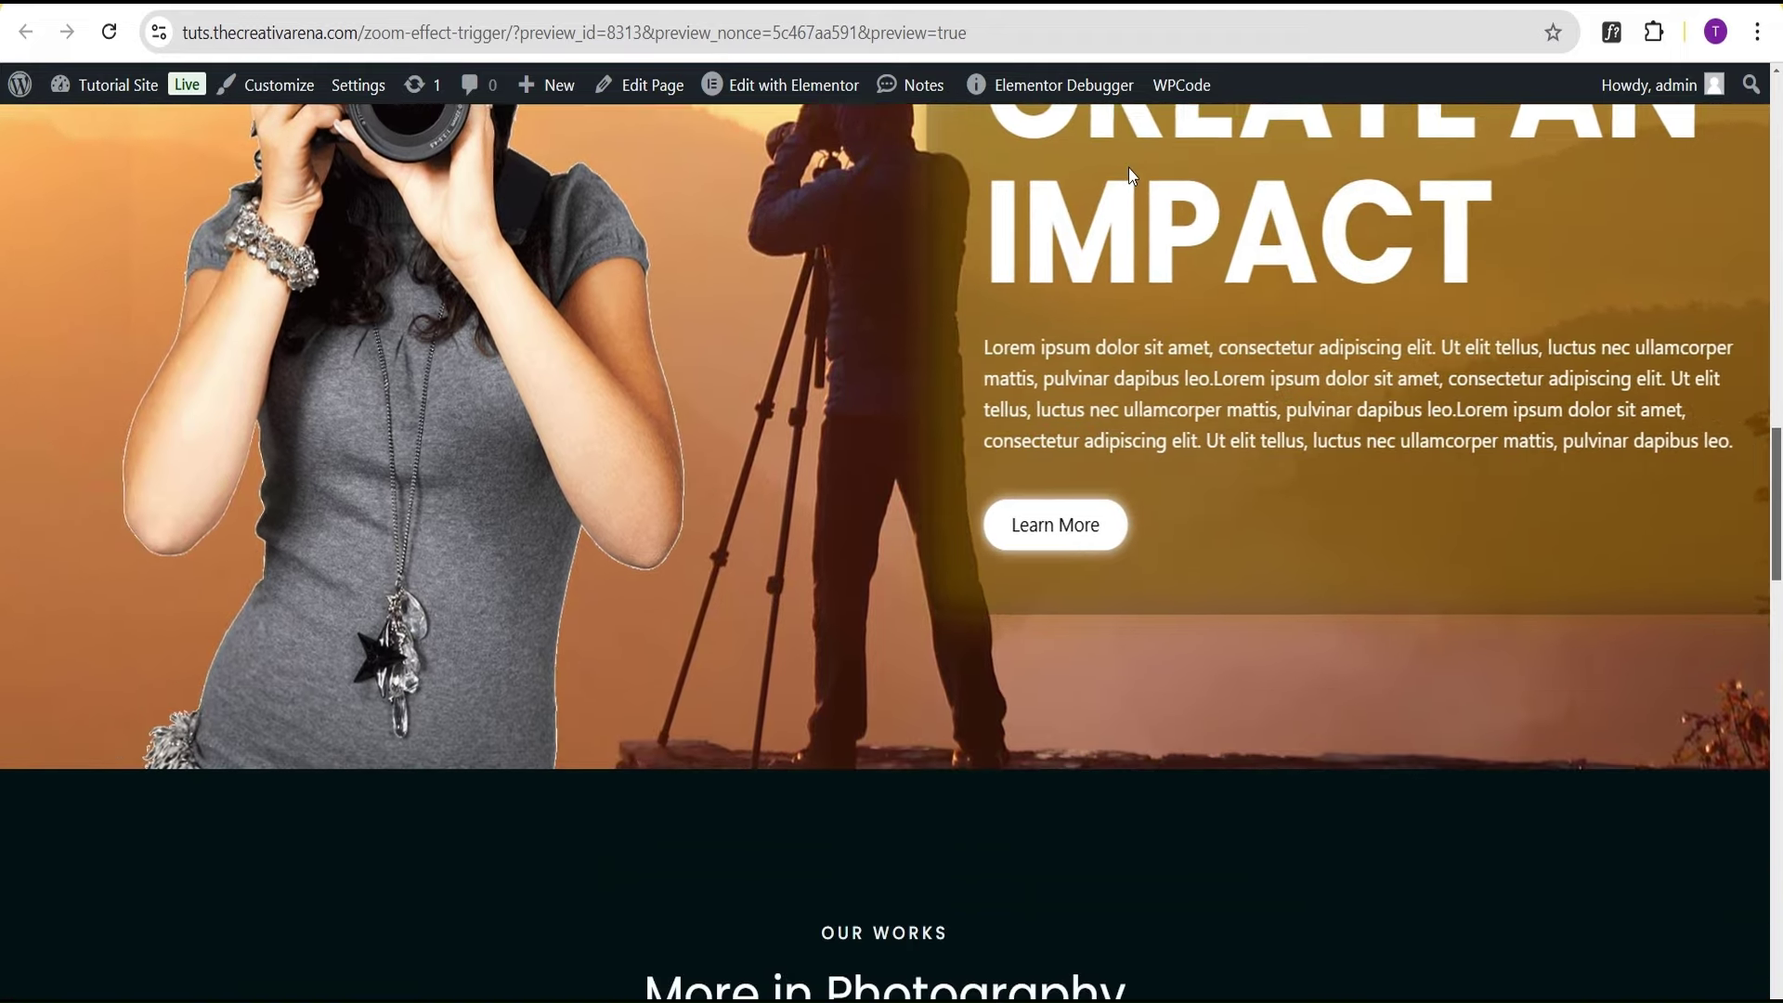
scroll(1129, 168, "down", 2)
scroll(1128, 168, "up", 8)
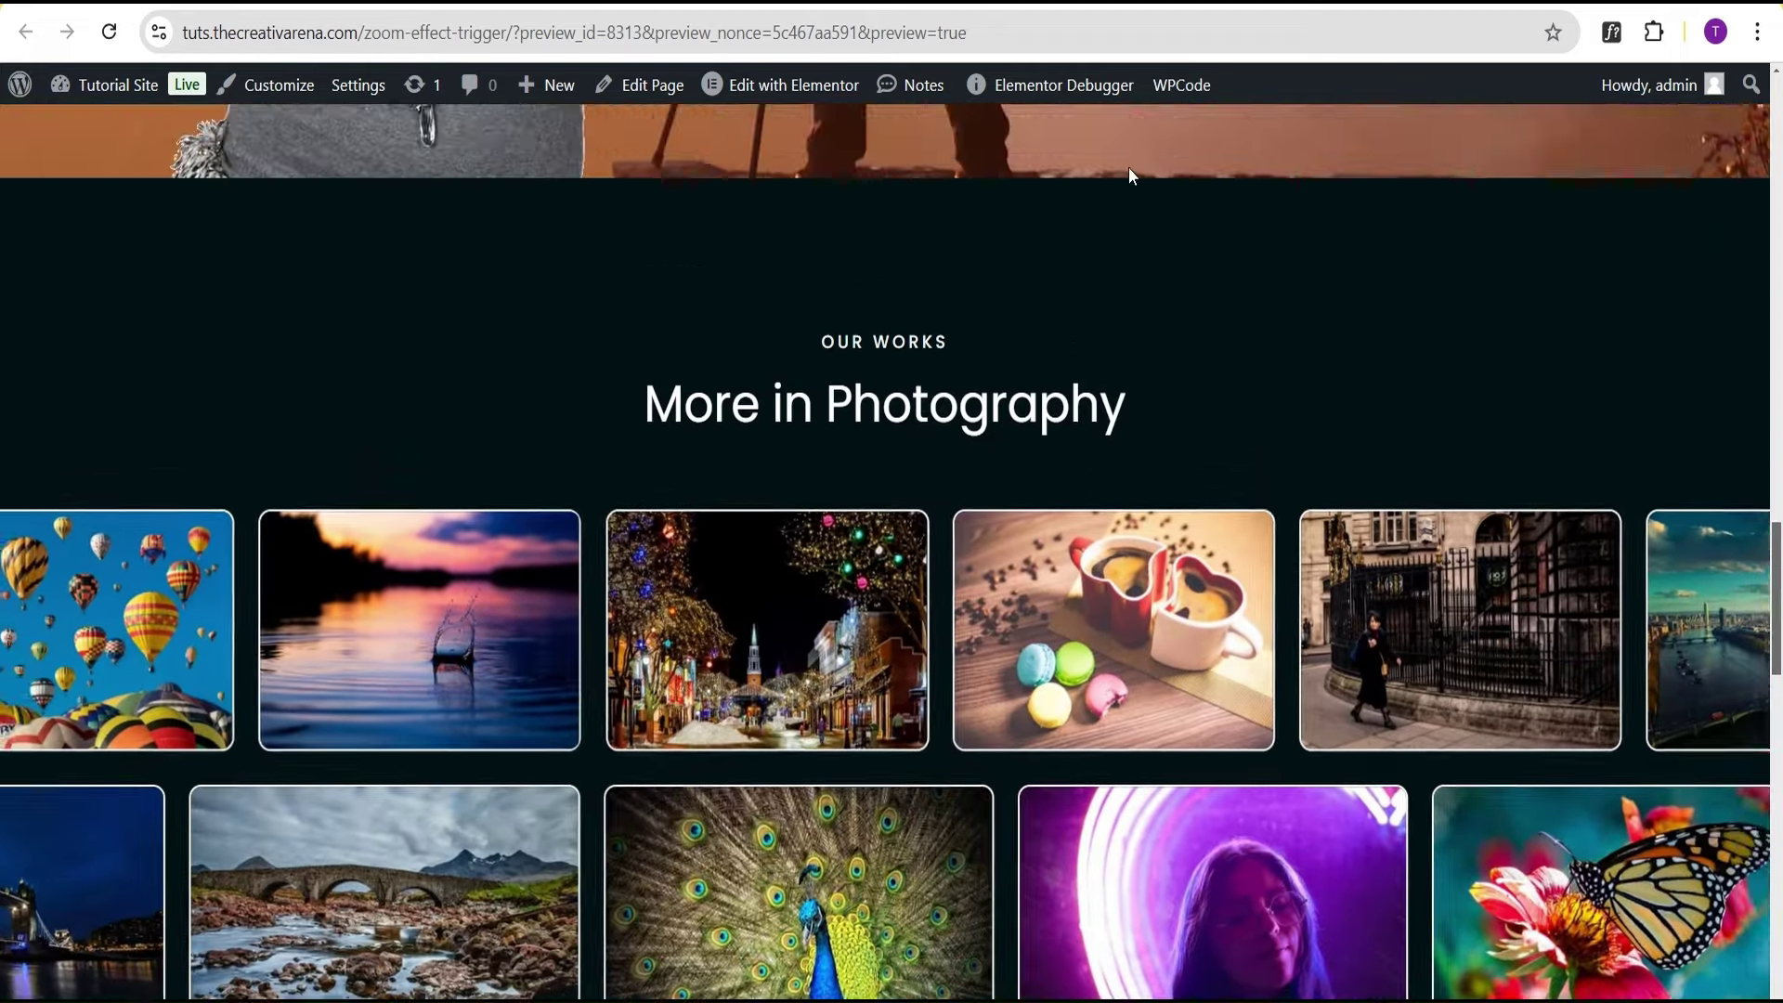
scroll(1128, 171, "up", 8)
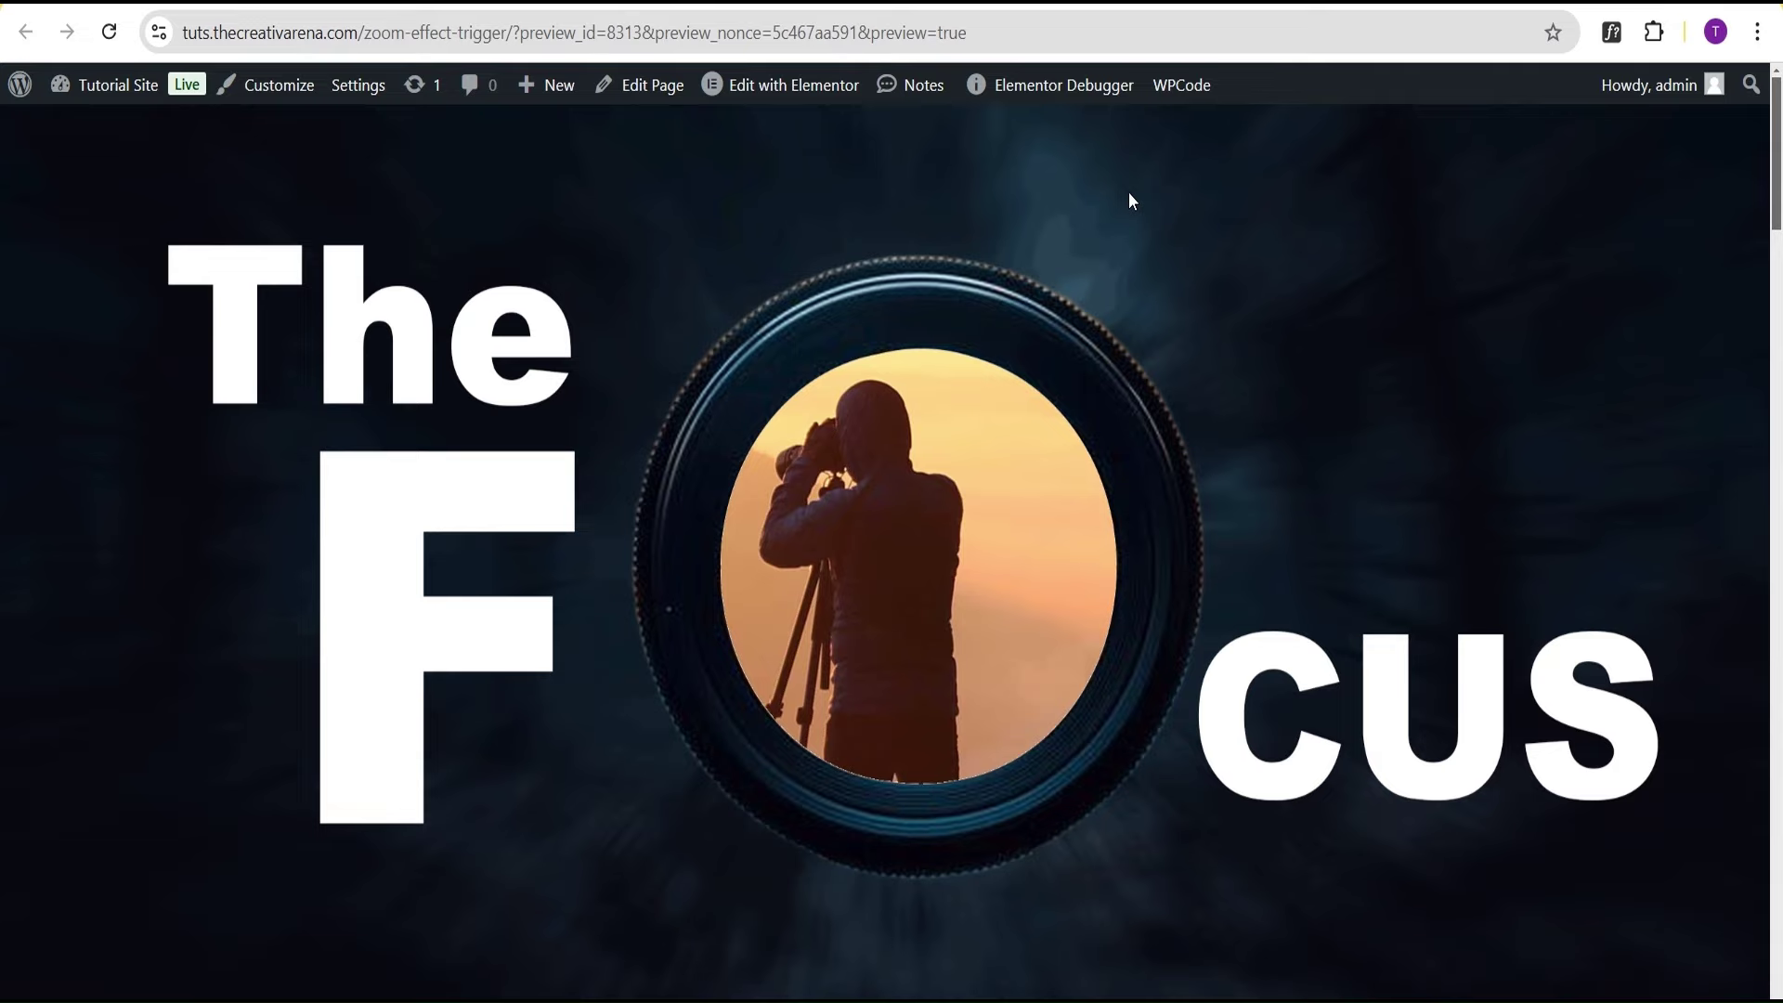
Examine the previewed page's full flow from the hero zoom through the photo gallery and services to the Hire Me contact section
scroll(1129, 191, "down", 3)
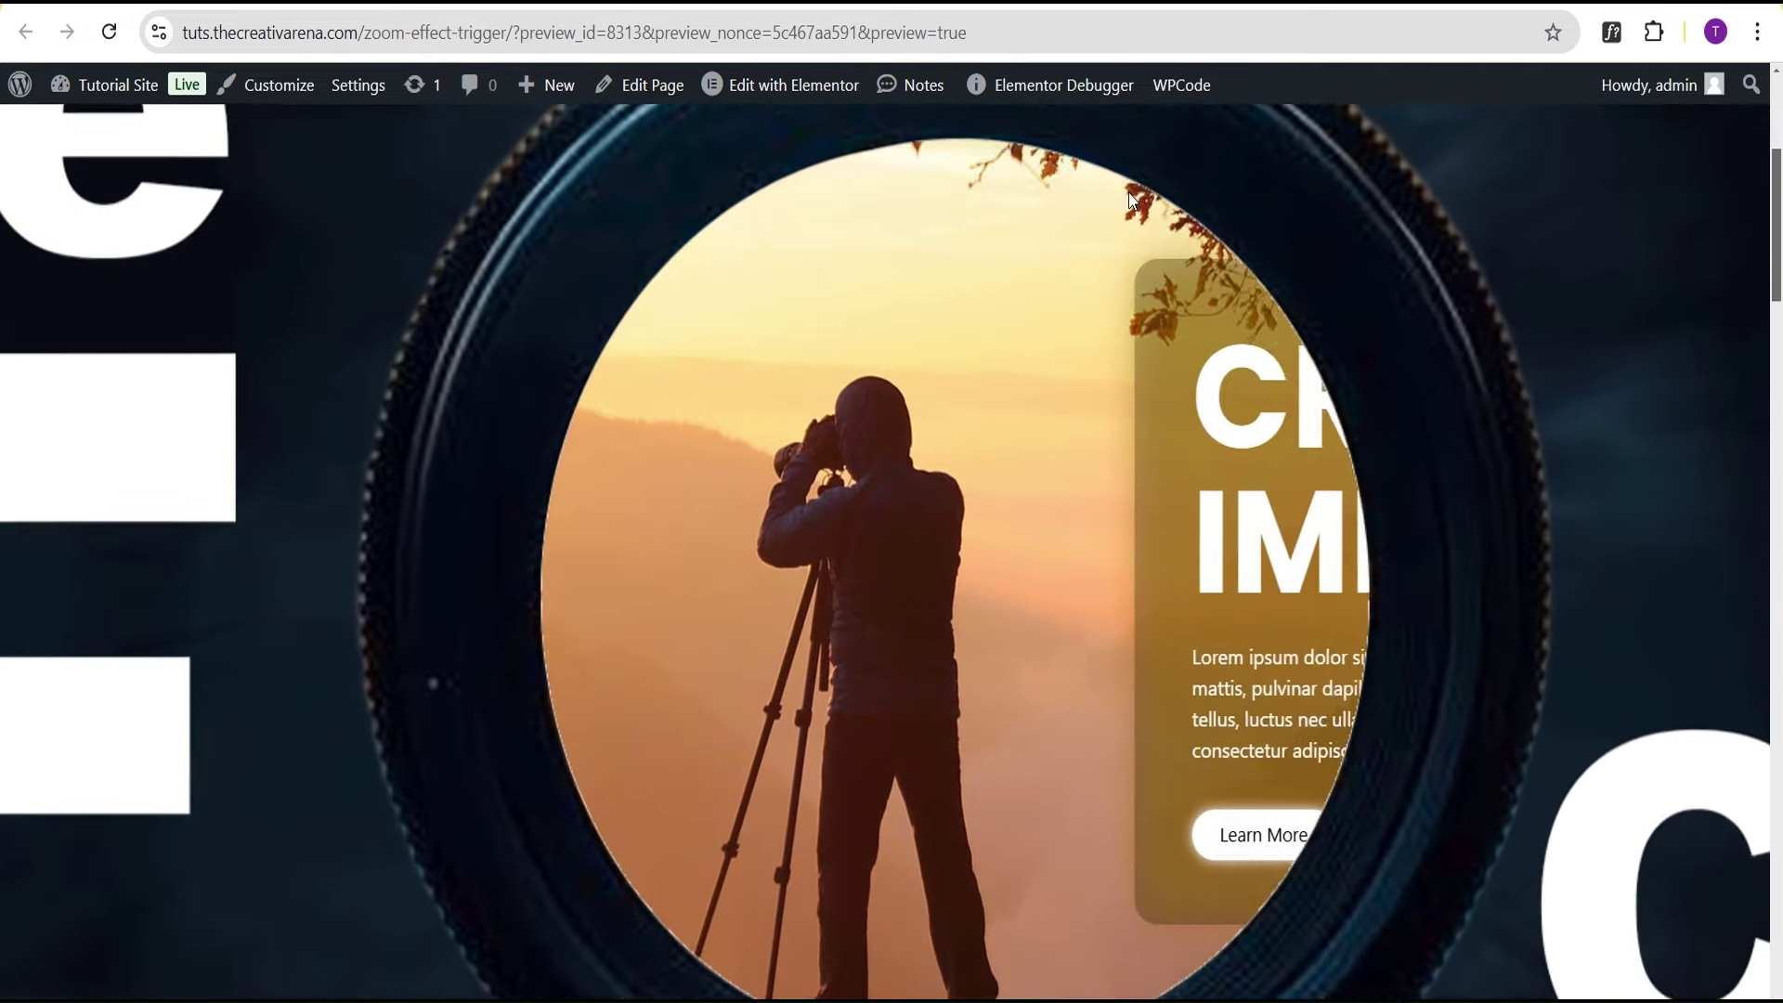
scroll(1128, 192, "down", 4)
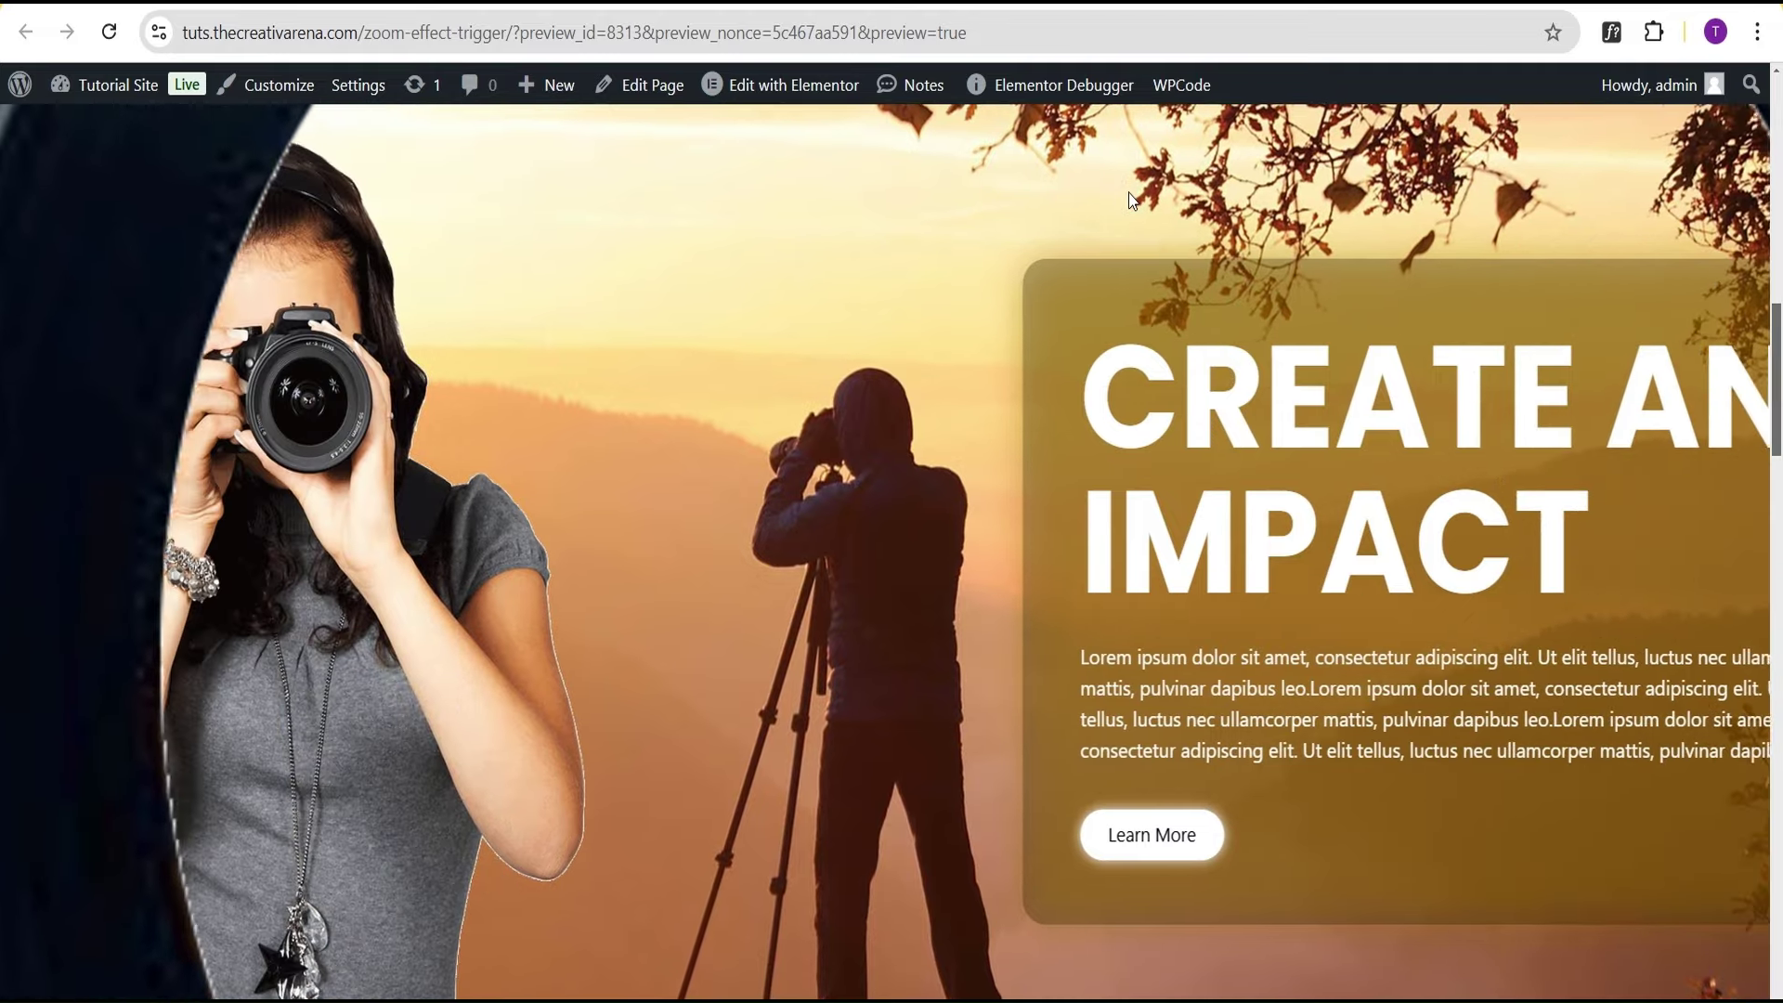
scroll(1129, 193, "down", 2)
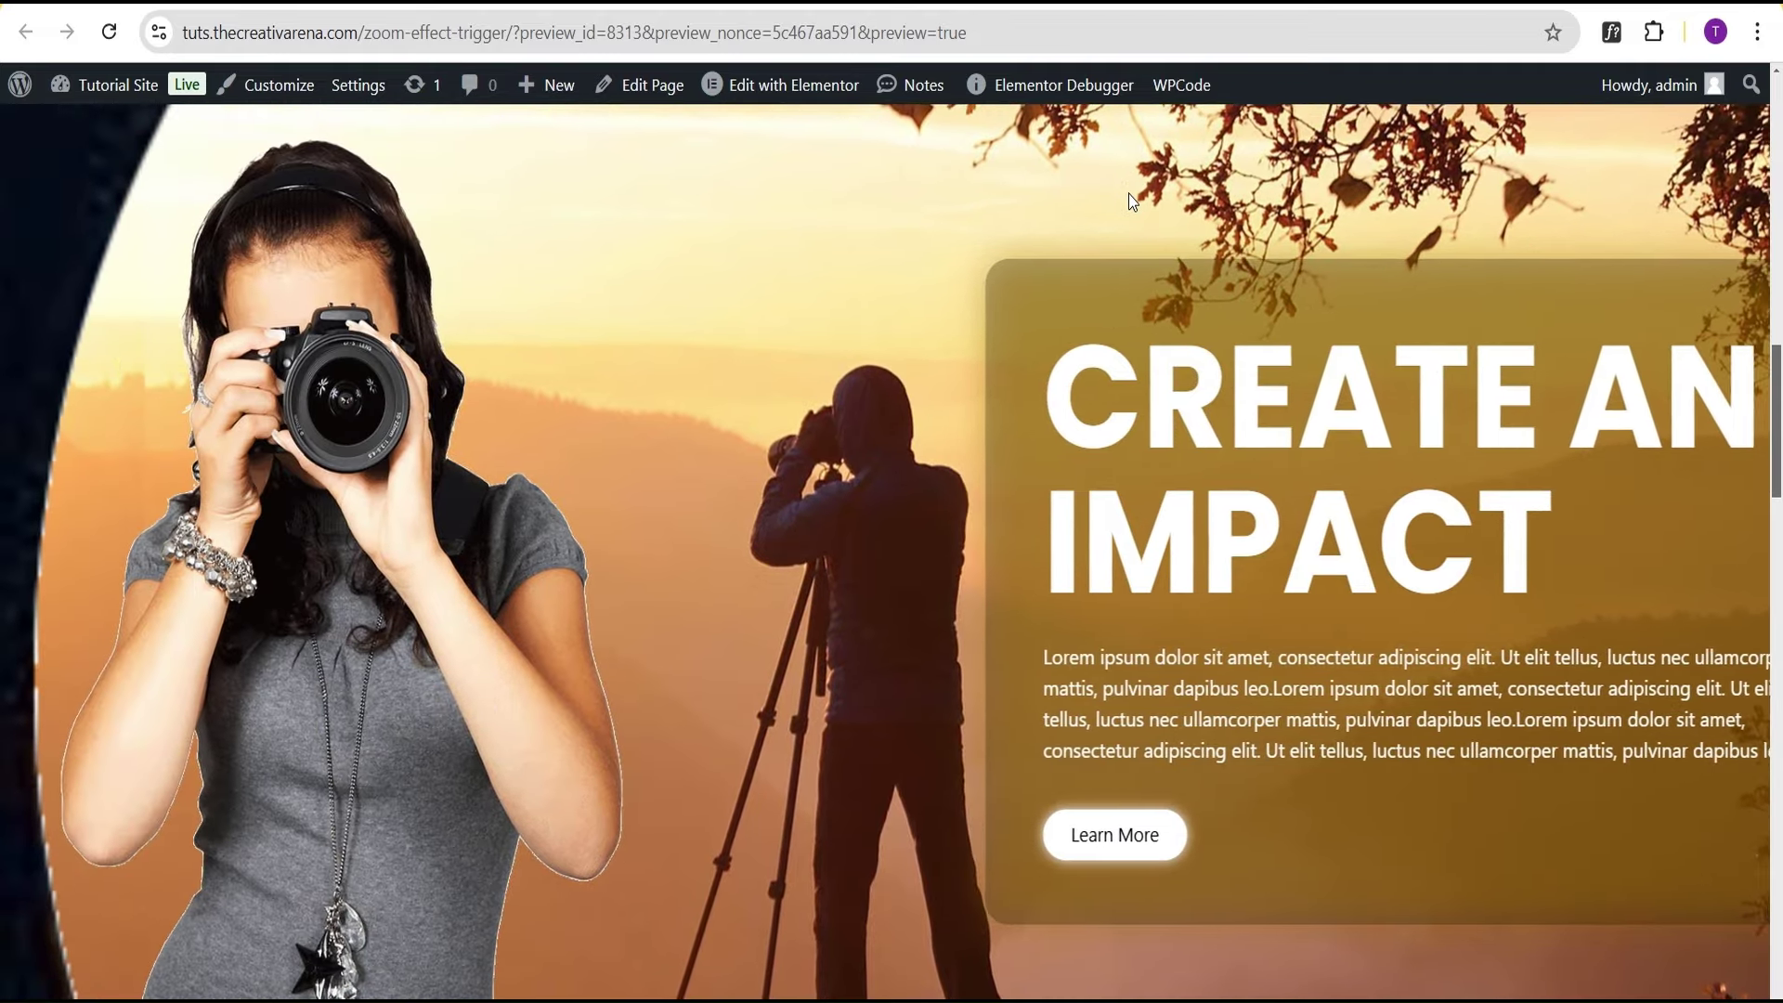
scroll(1129, 193, "down", 3)
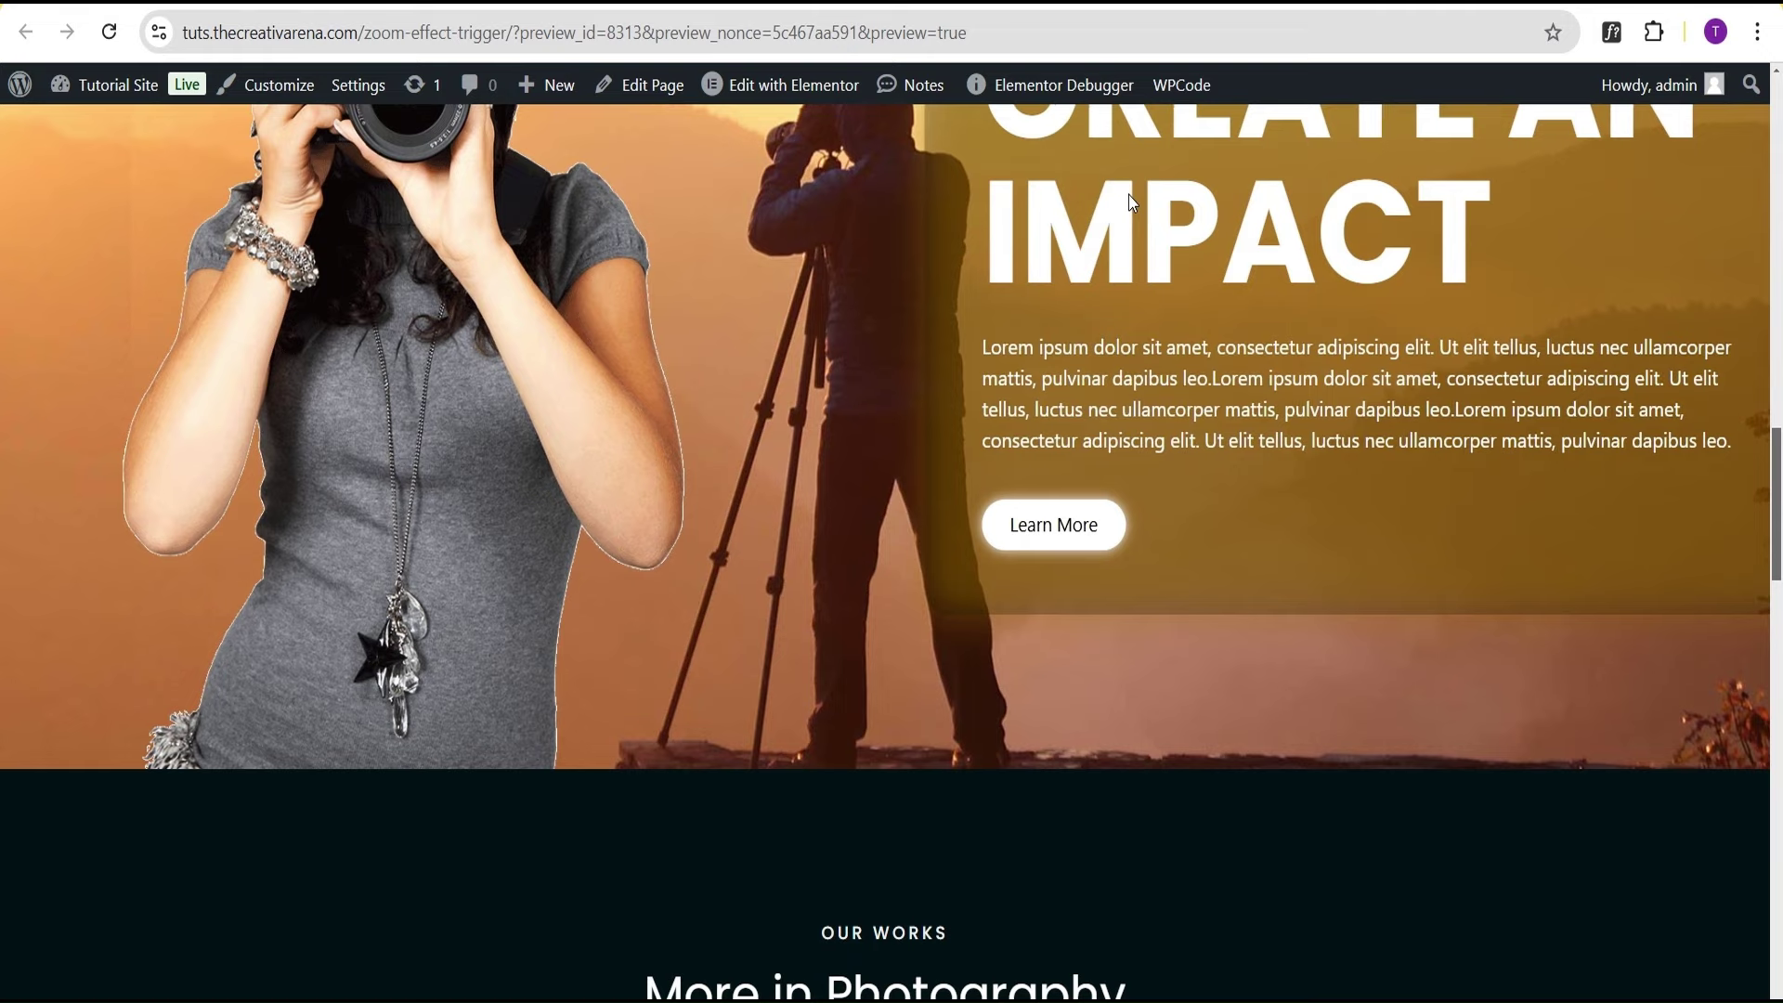
scroll(1129, 193, "down", 5)
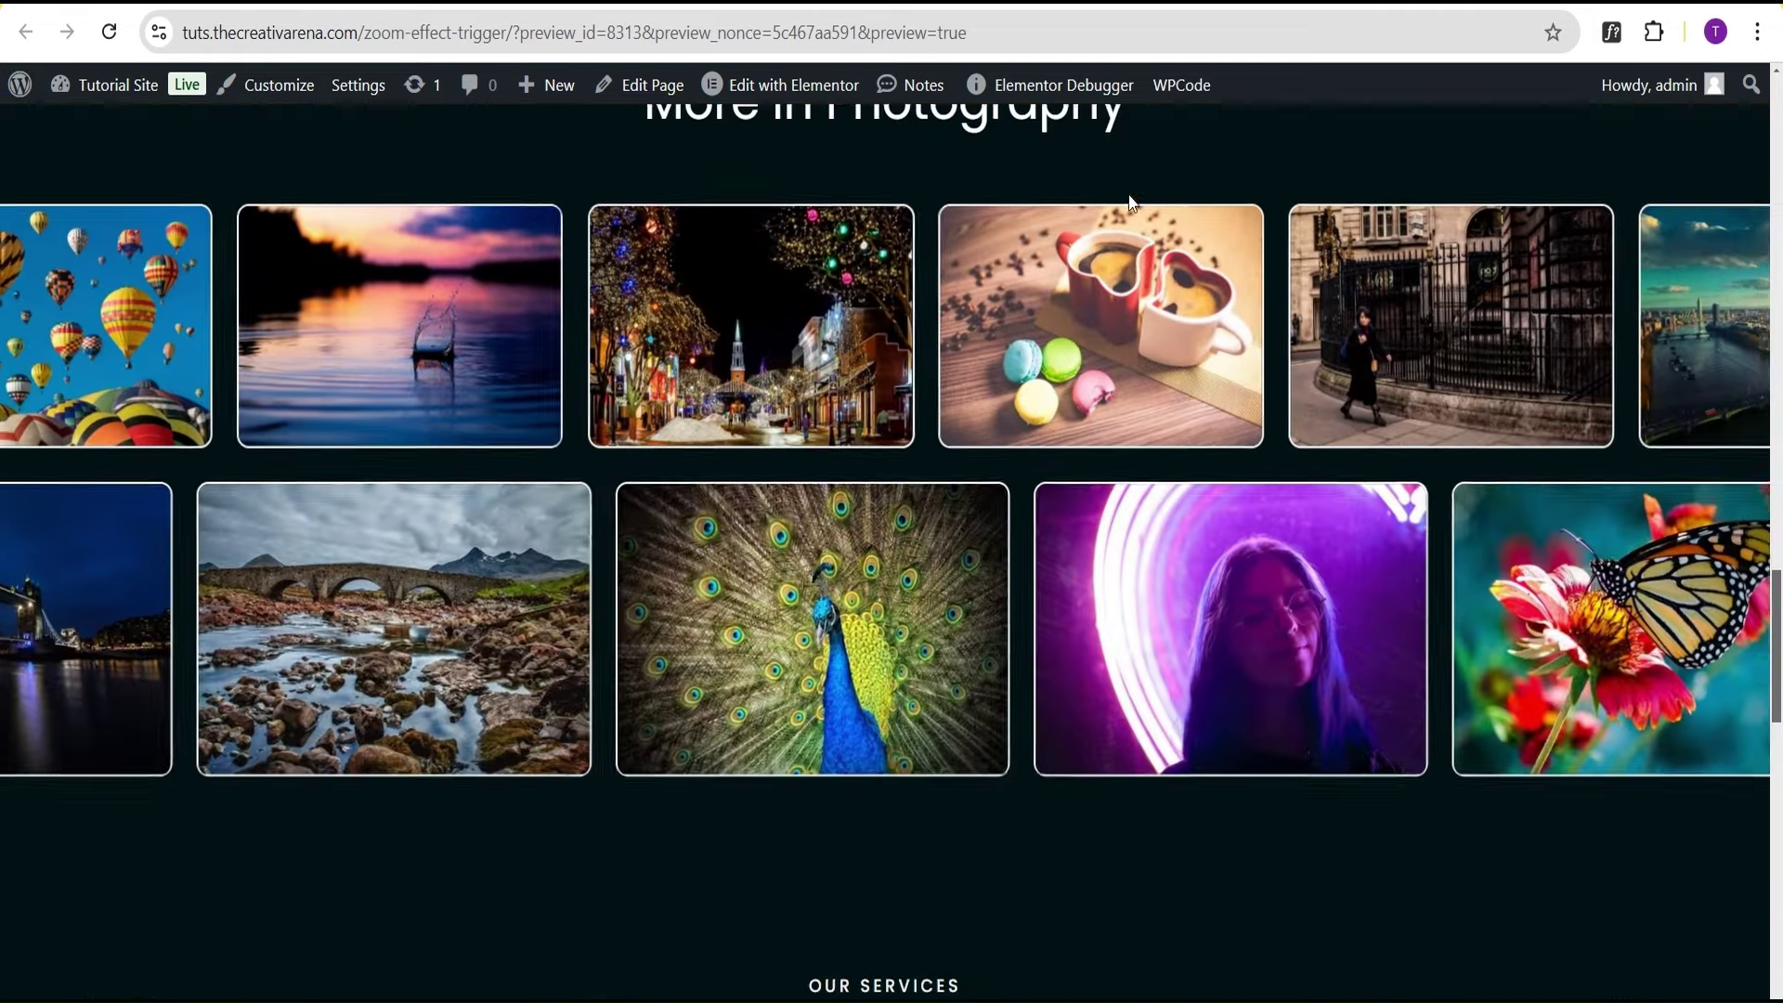
scroll(1130, 195, "down", 10)
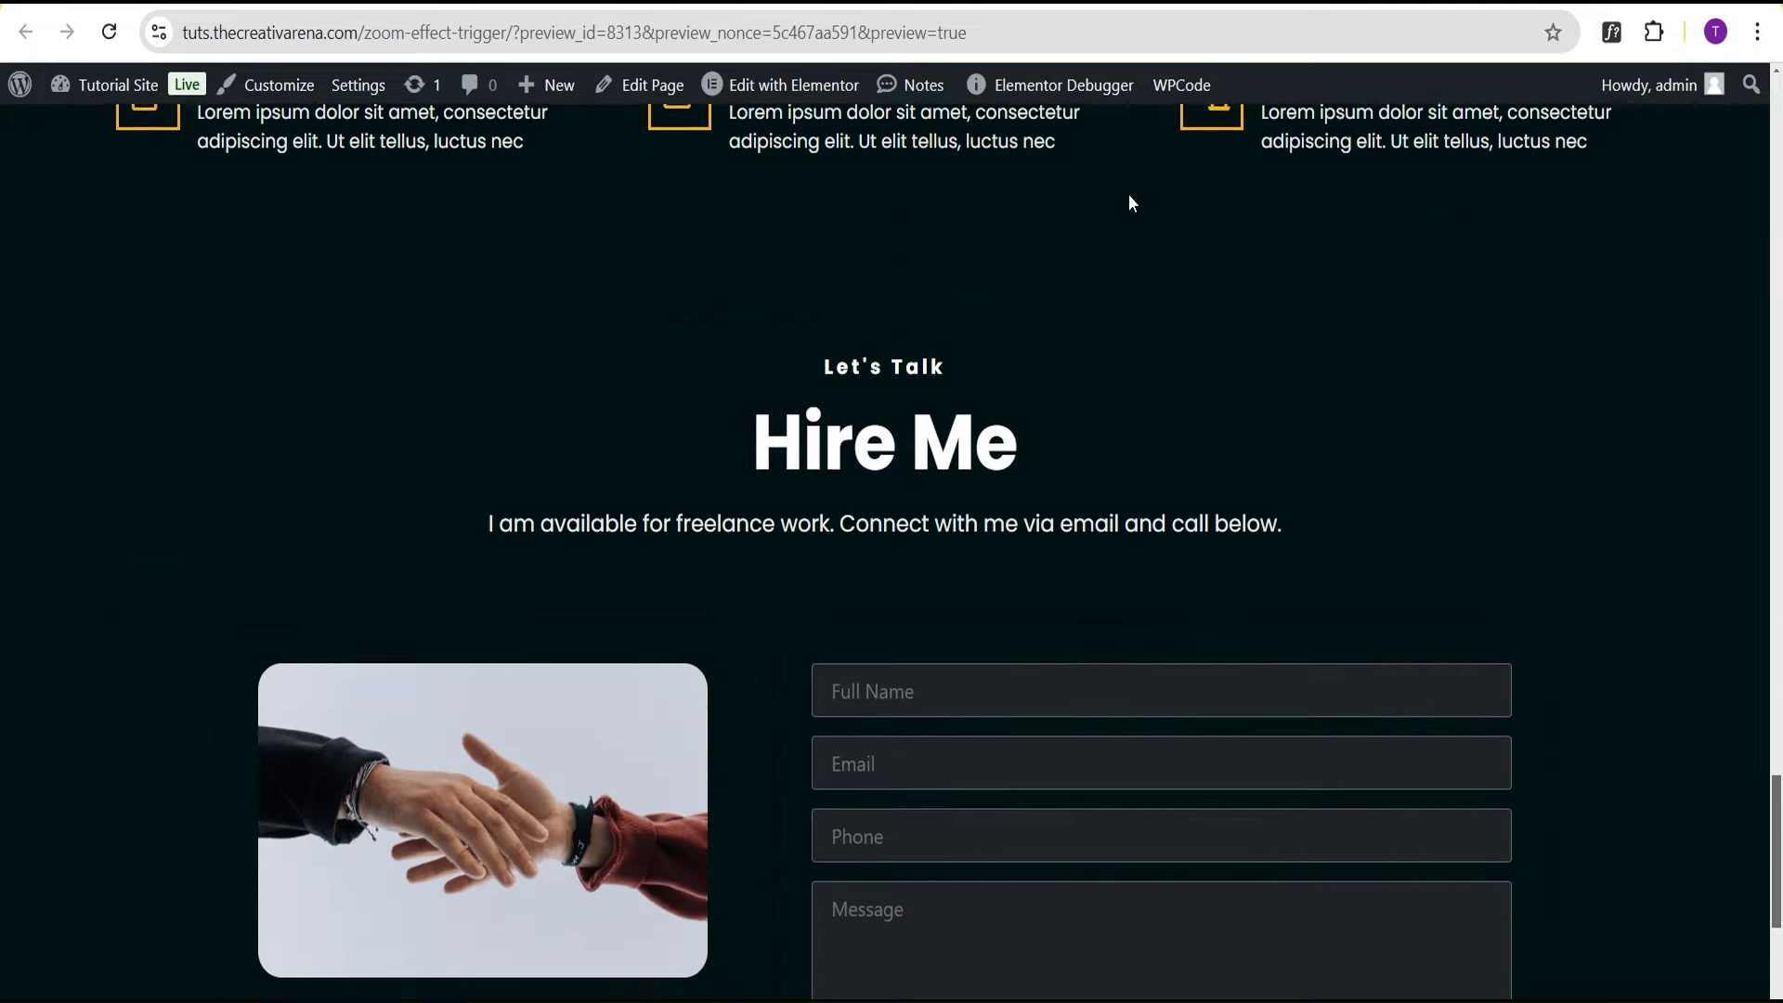
scroll(1129, 204, "up", 15)
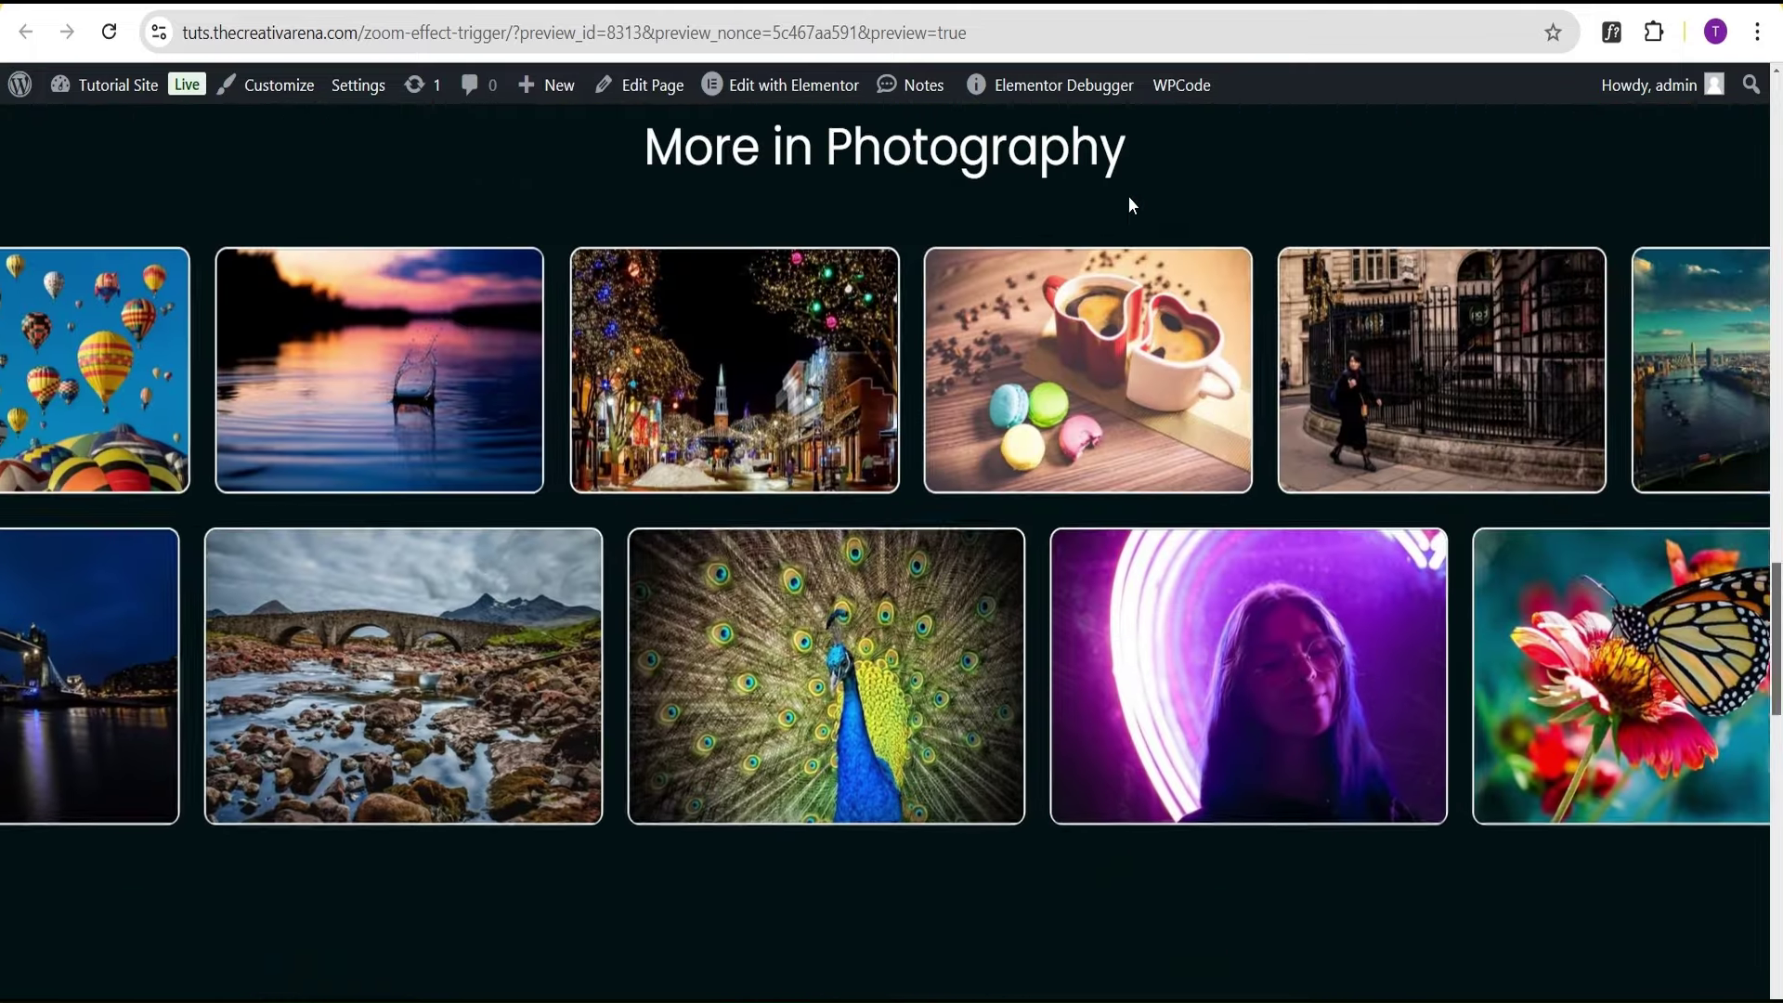
Replay the hero zoom forwards and backwards to check the transition between the Front lens and the Create an Impact layer
scroll(1131, 199, "up", 5)
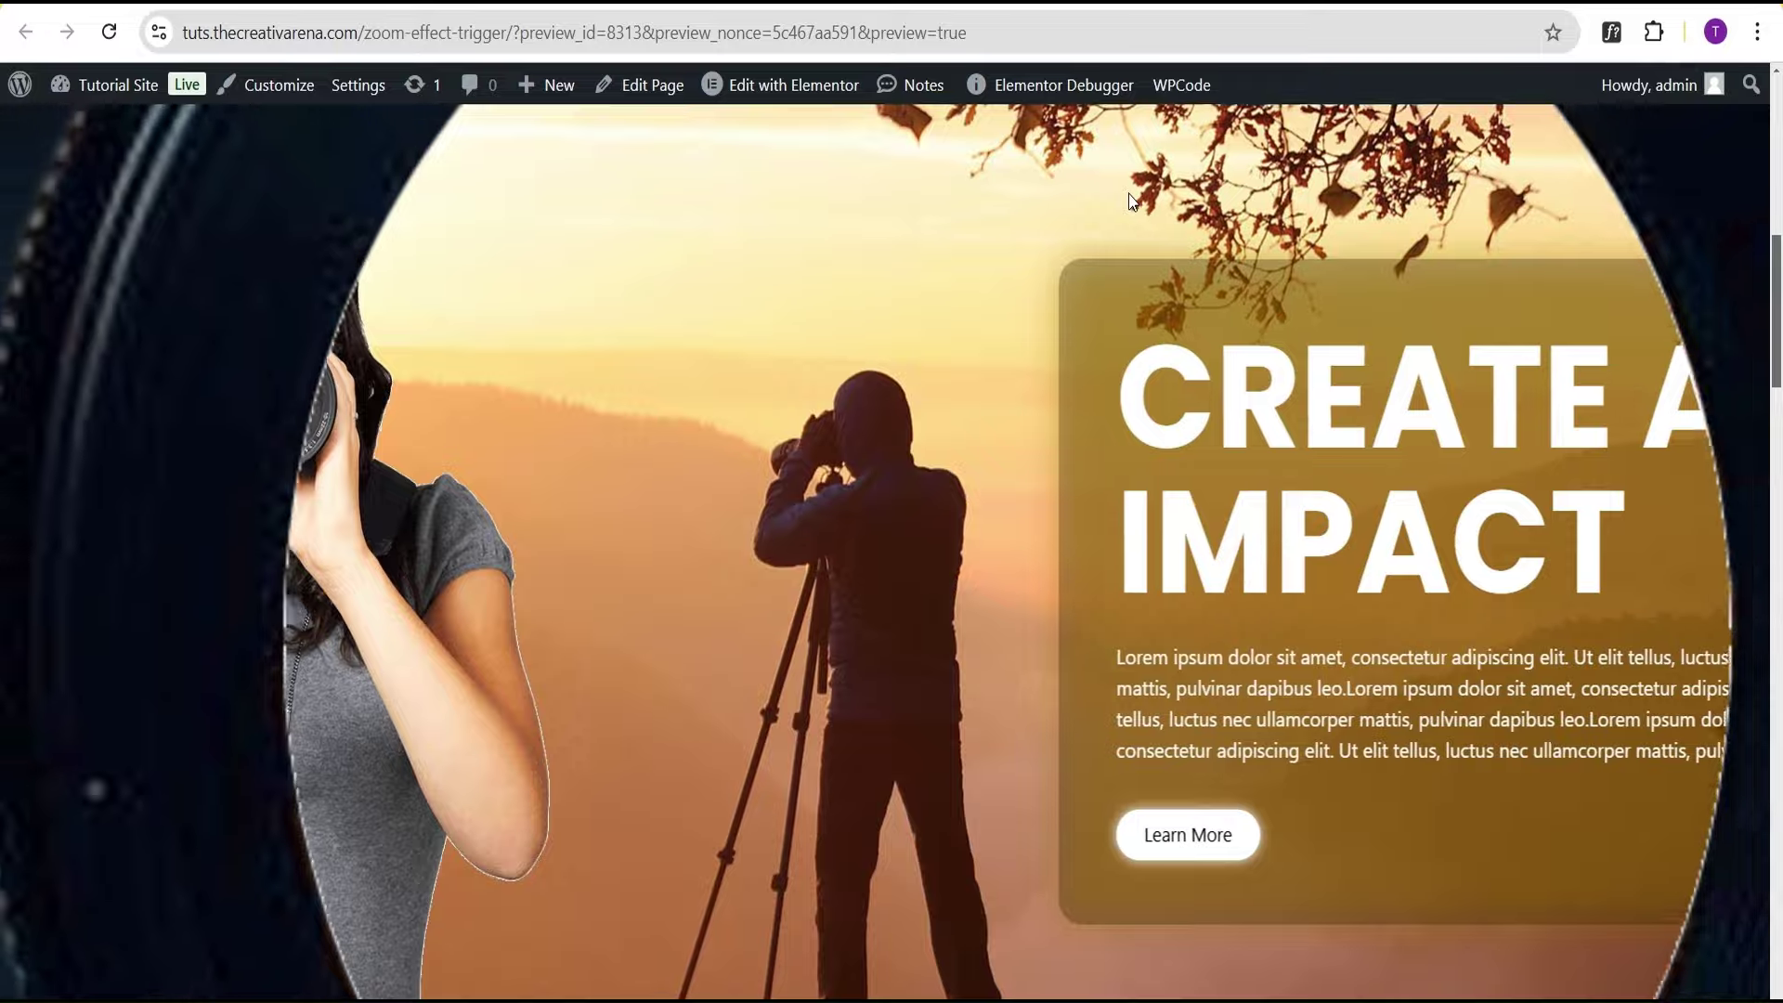
scroll(1129, 201, "down", 2)
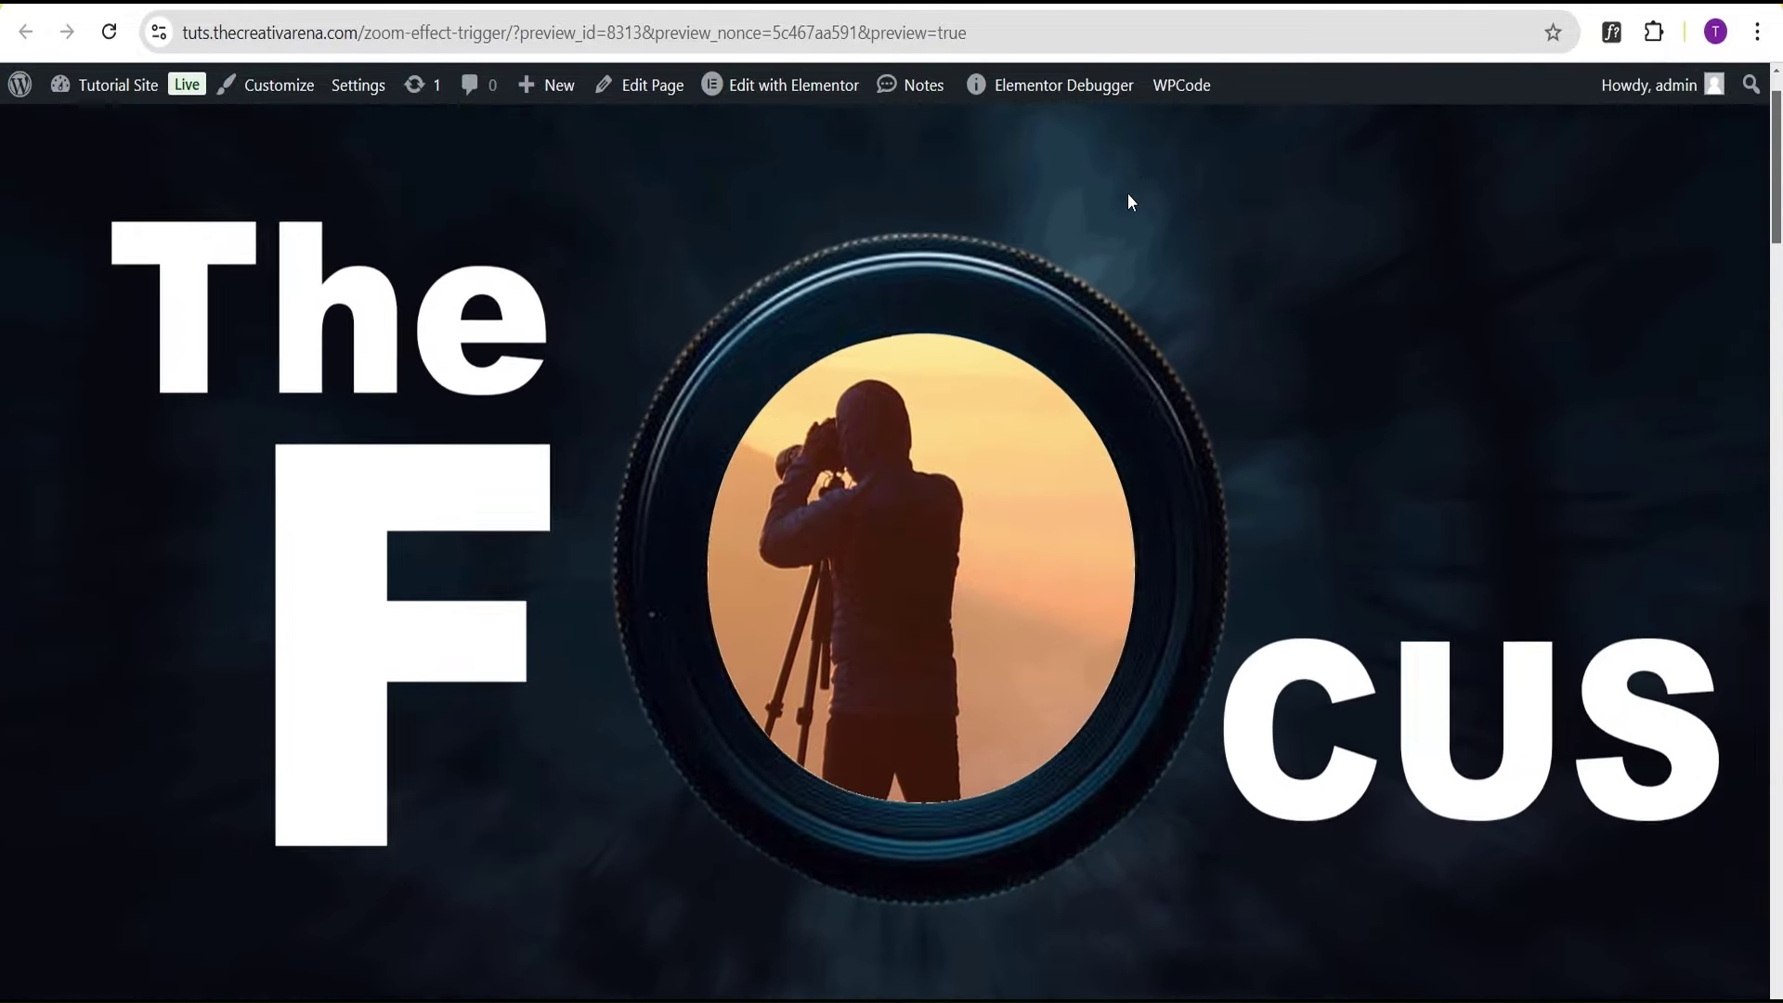
scroll(1128, 202, "down", 5)
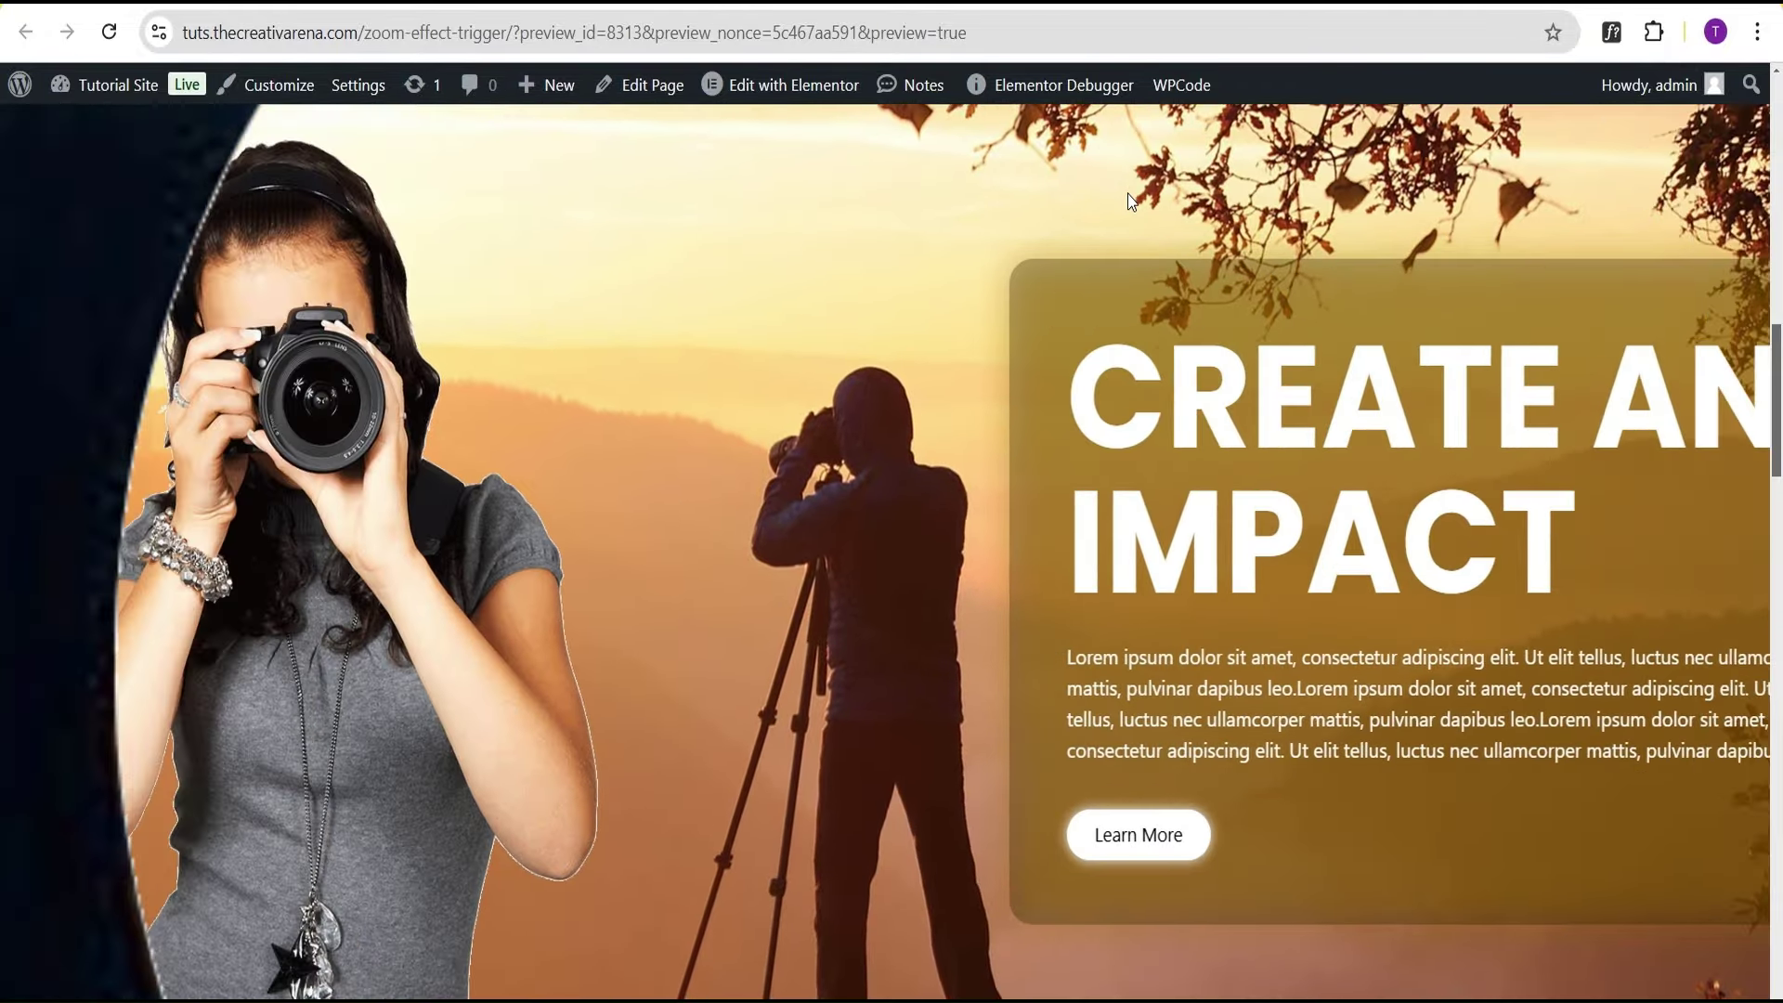
scroll(1128, 194, "down", 2)
scroll(1128, 193, "up", 5)
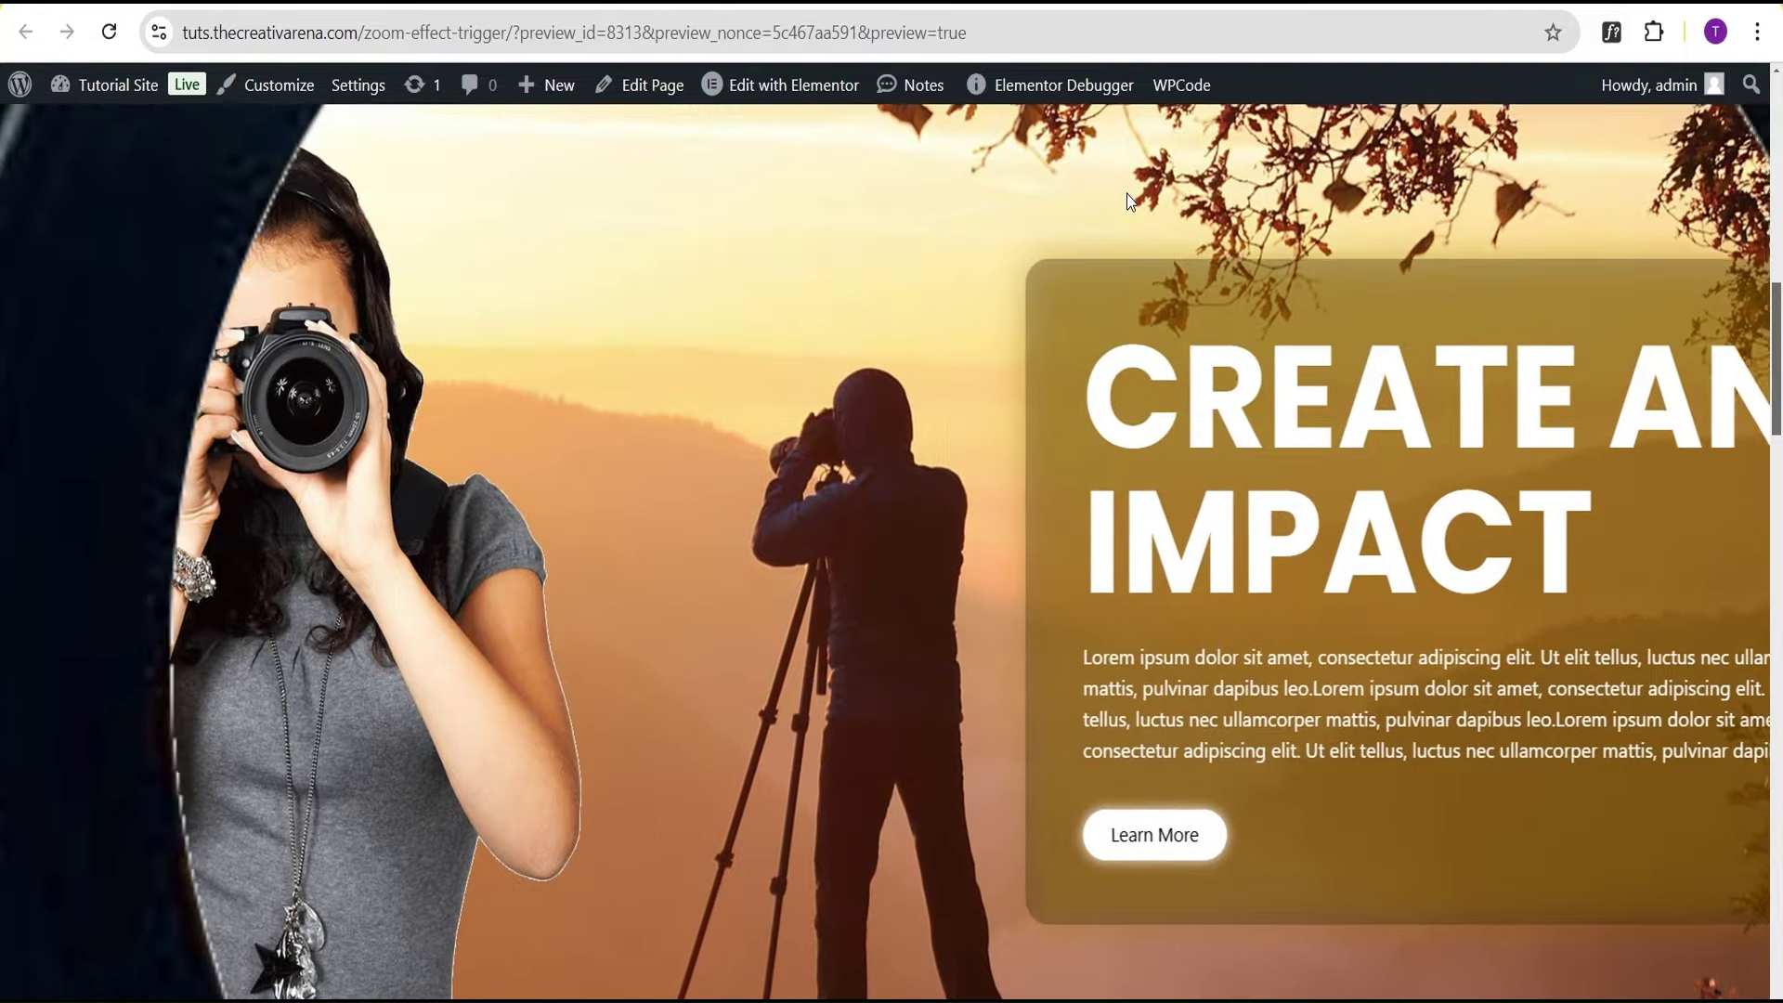
scroll(1128, 193, "down", 2)
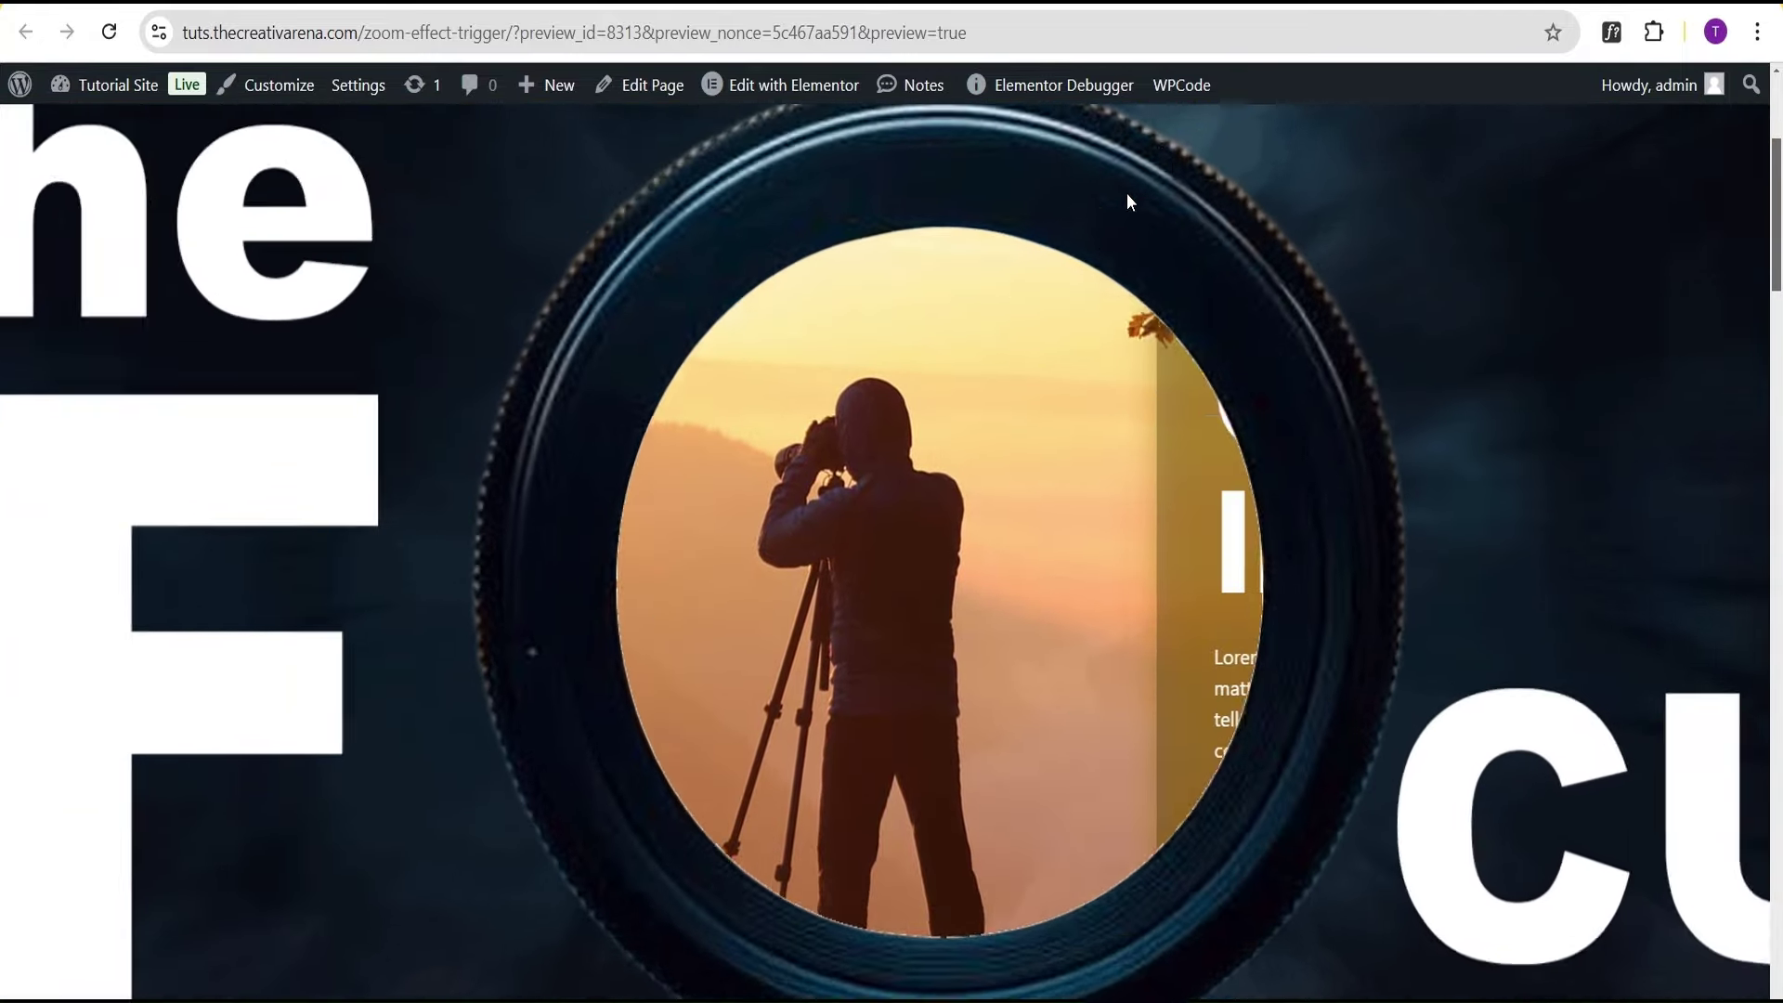